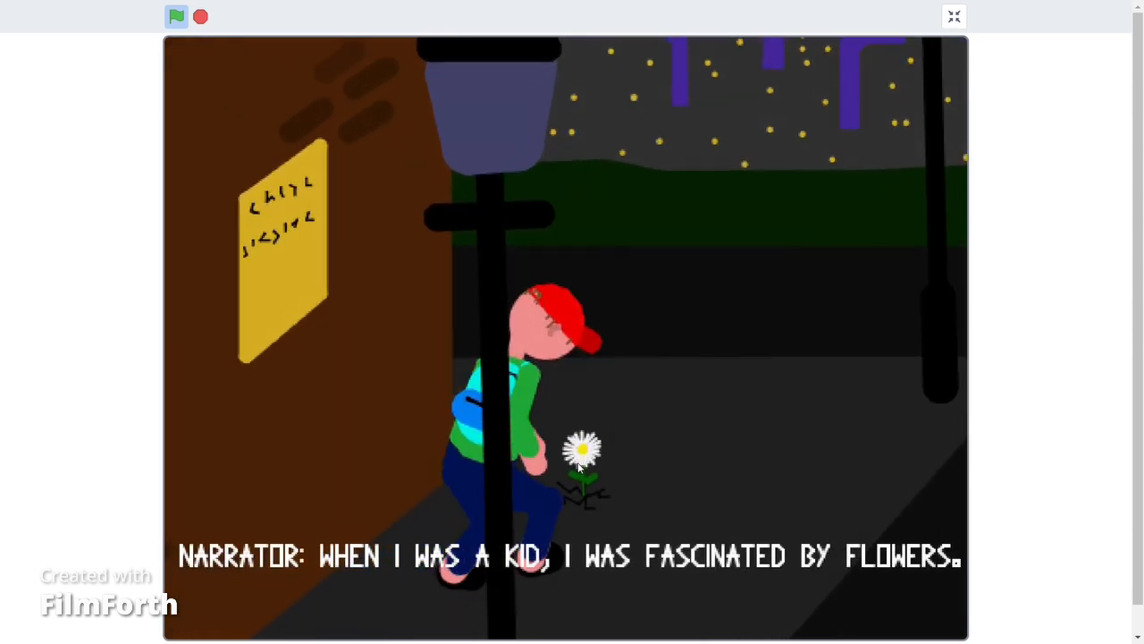
Open the demo video in the editor, view its keyframe timeline and return to the home screen
{"action": "mouse_move", "coordinate": [521, 487]}
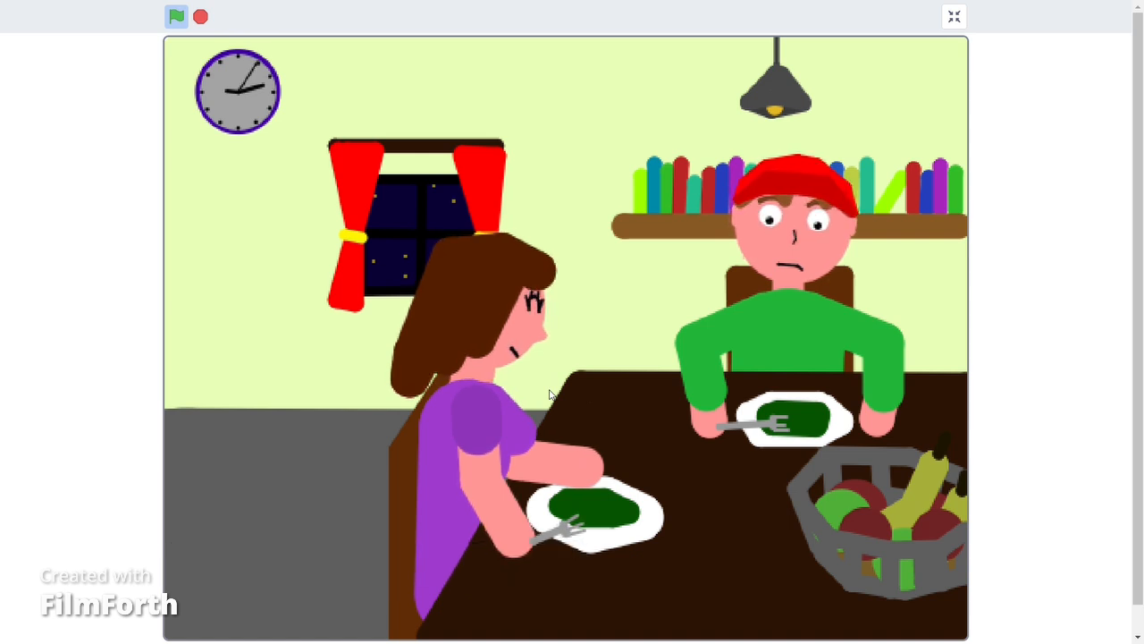
{"action": "mouse_move", "coordinate": [963, 603]}
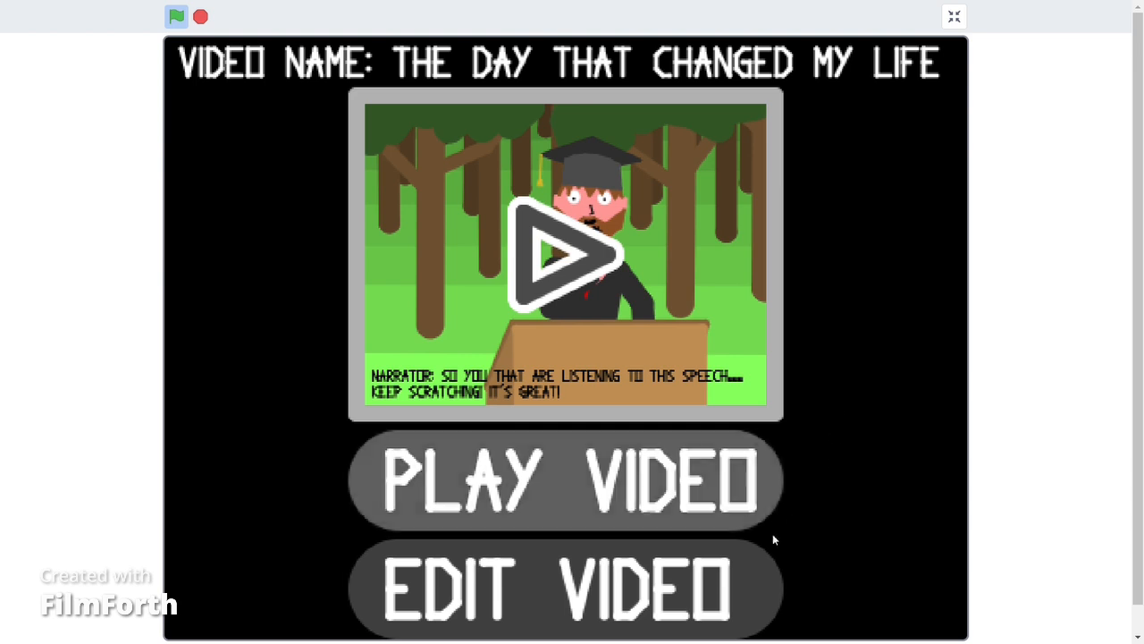
{"action": "left_click", "coordinate": [553, 596]}
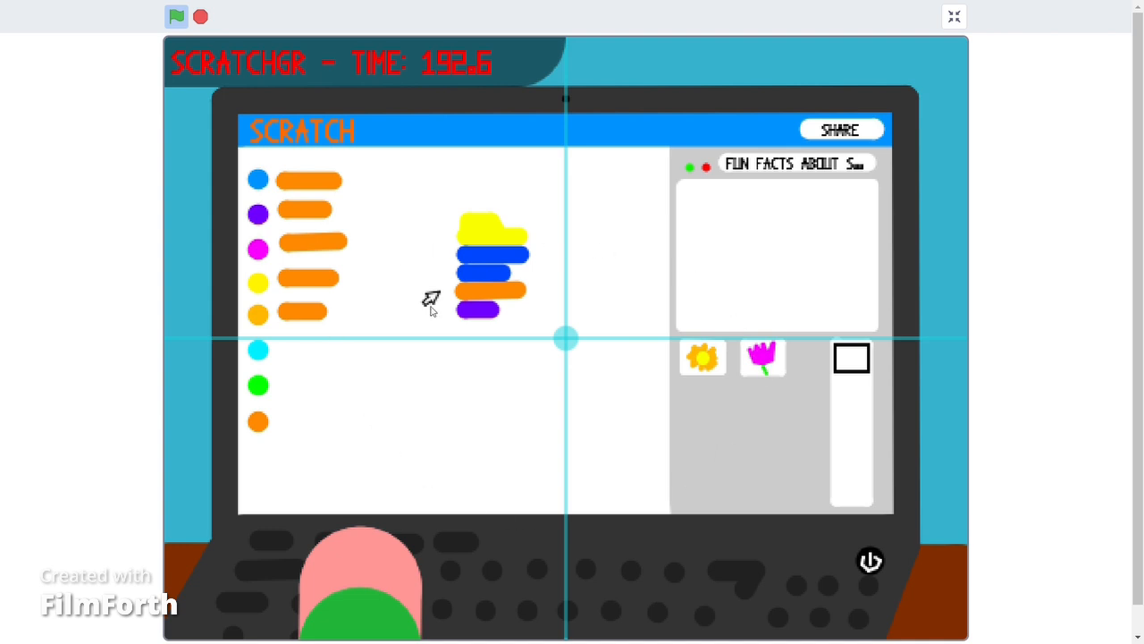
{"action": "mouse_move", "coordinate": [145, 306]}
{"action": "mouse_move", "coordinate": [547, 27]}
{"action": "mouse_move", "coordinate": [585, 20]}
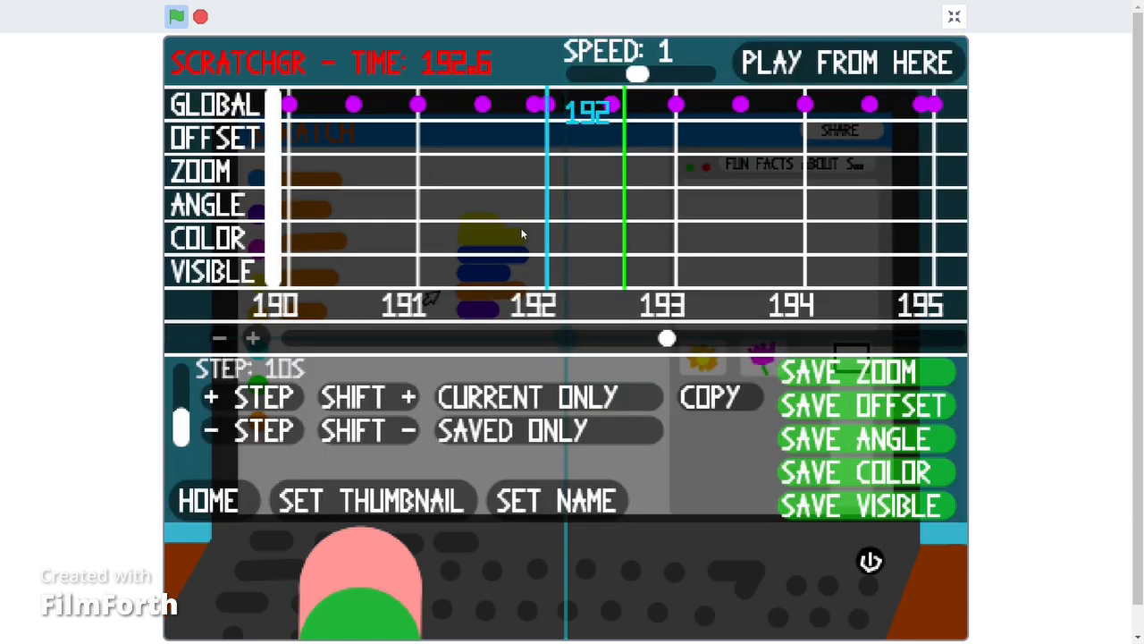
{"action": "left_click", "coordinate": [209, 501]}
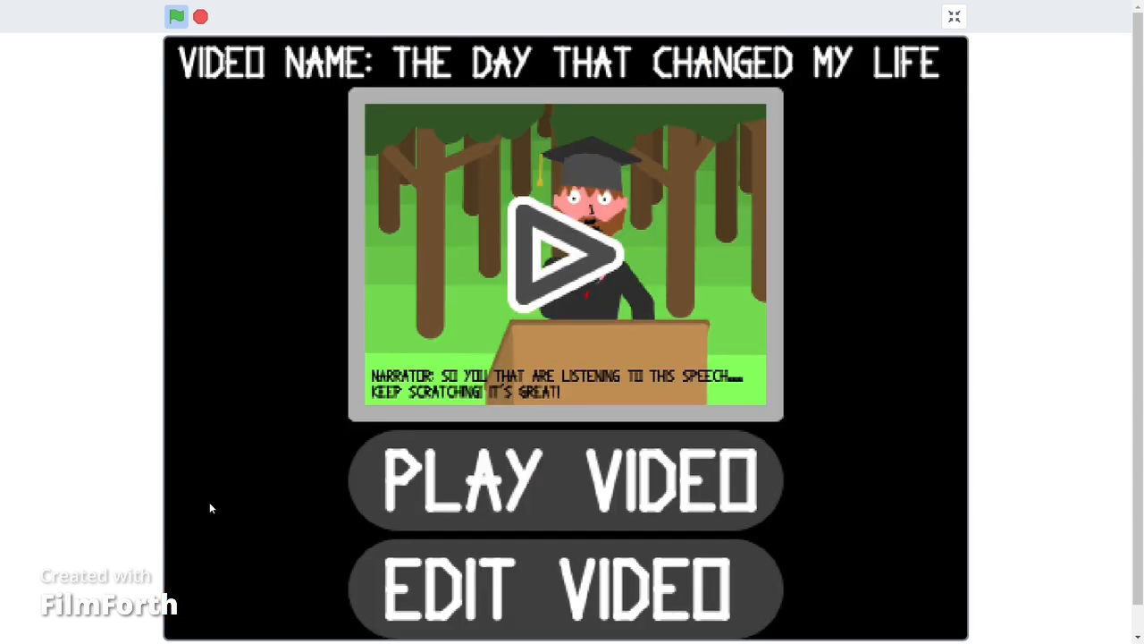
Reopen the demo video for editing, go up through the parent nodes to the root and delete all its content
{"action": "left_click", "coordinate": [542, 568]}
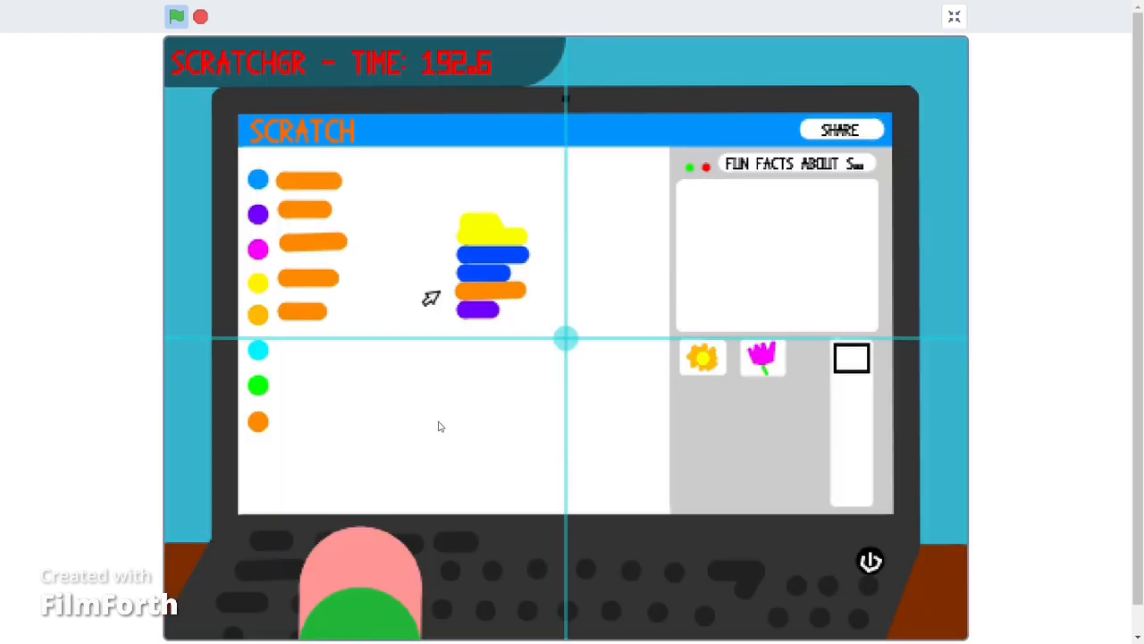
{"action": "mouse_move", "coordinate": [88, 361]}
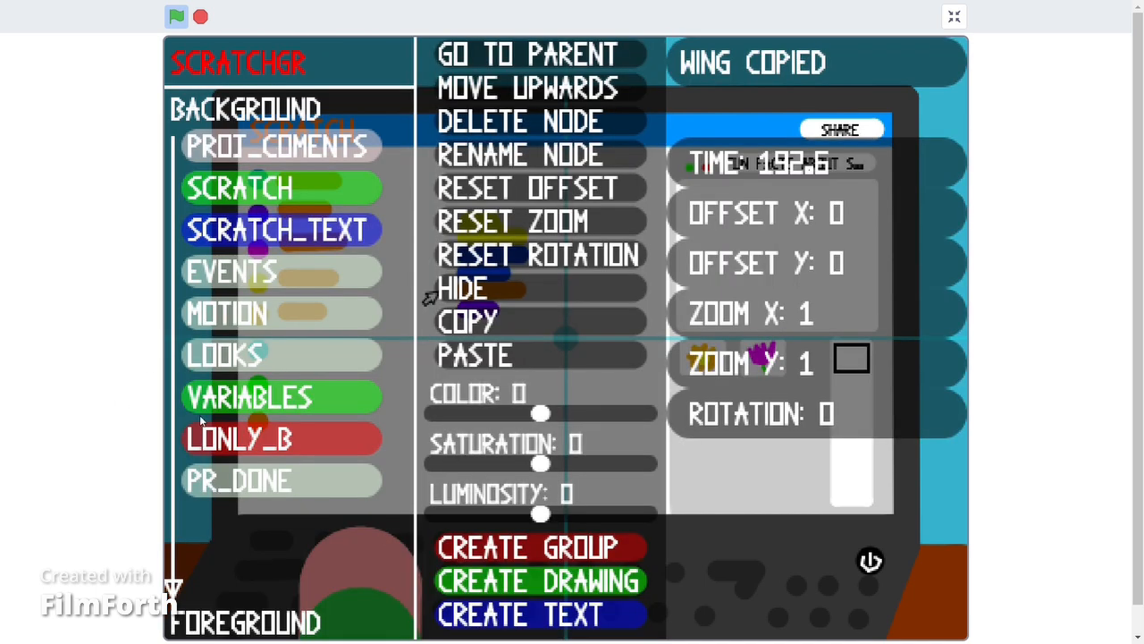
{"action": "left_click", "coordinate": [551, 55]}
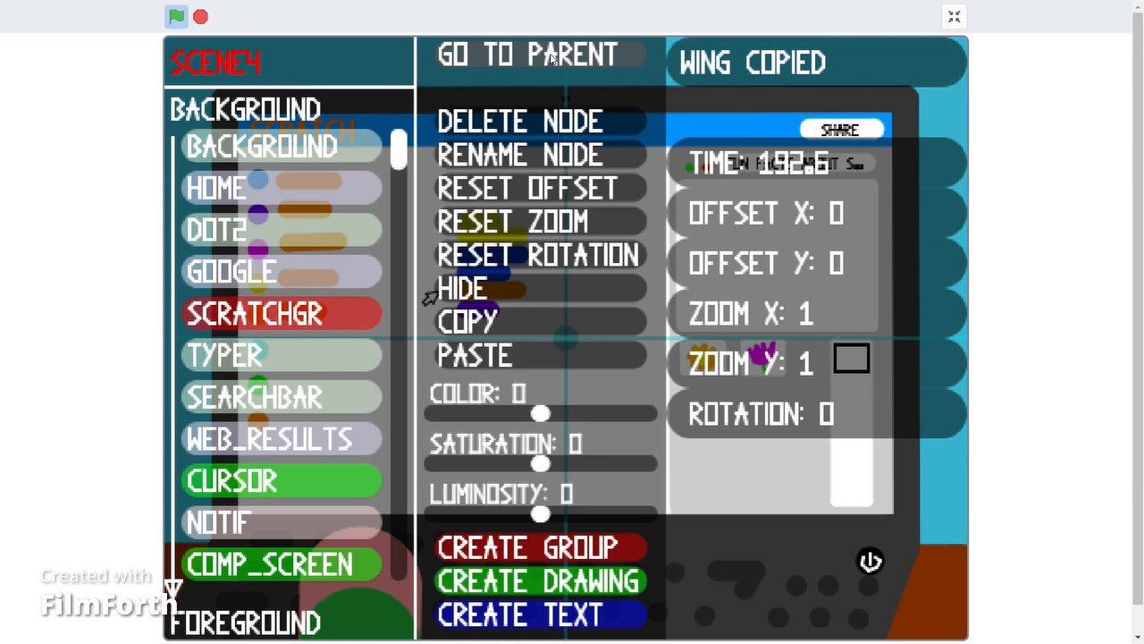
{"action": "left_click", "coordinate": [552, 55]}
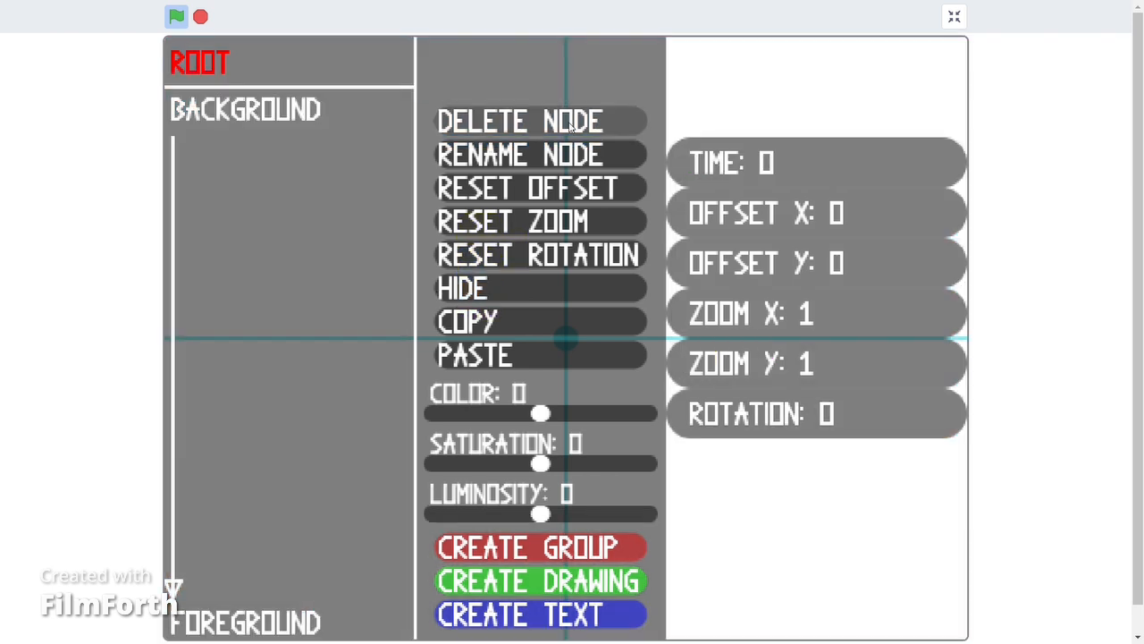
{"action": "left_click", "coordinate": [736, 135]}
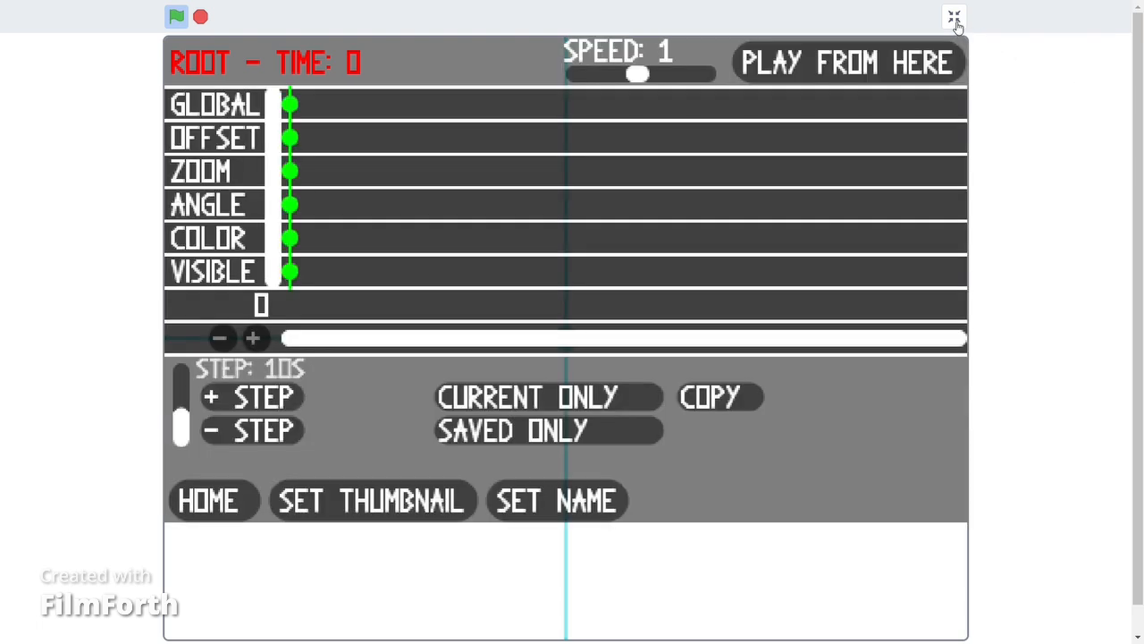
Delete the Audio sound from the Pen sprite and return to the project page's full-screen player
{"action": "left_click", "coordinate": [954, 16]}
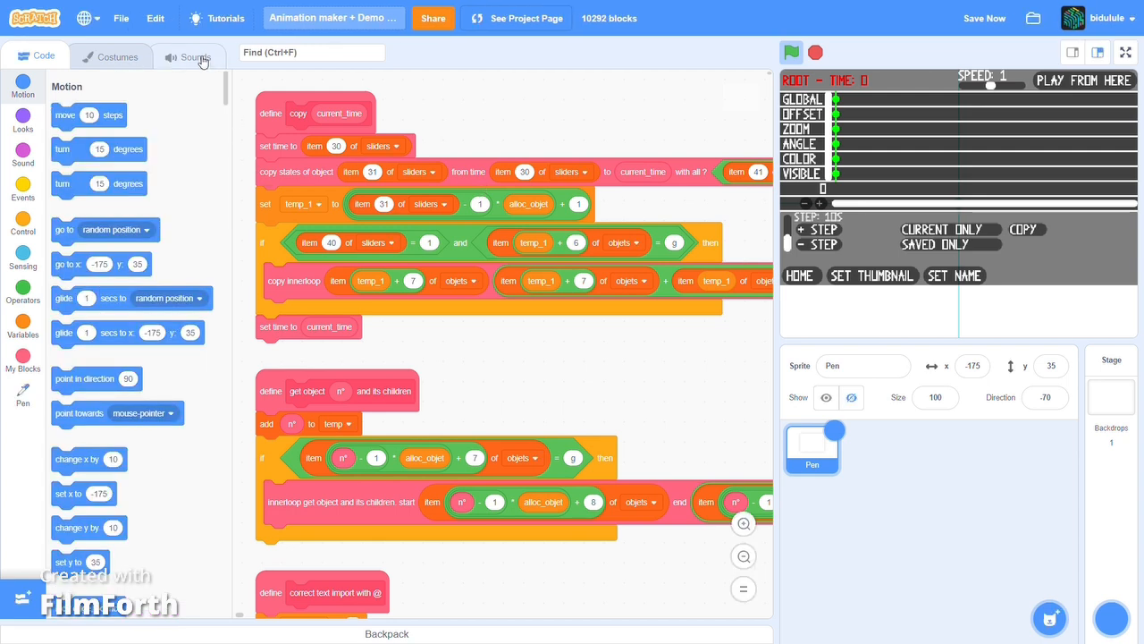
{"action": "left_click", "coordinate": [195, 58]}
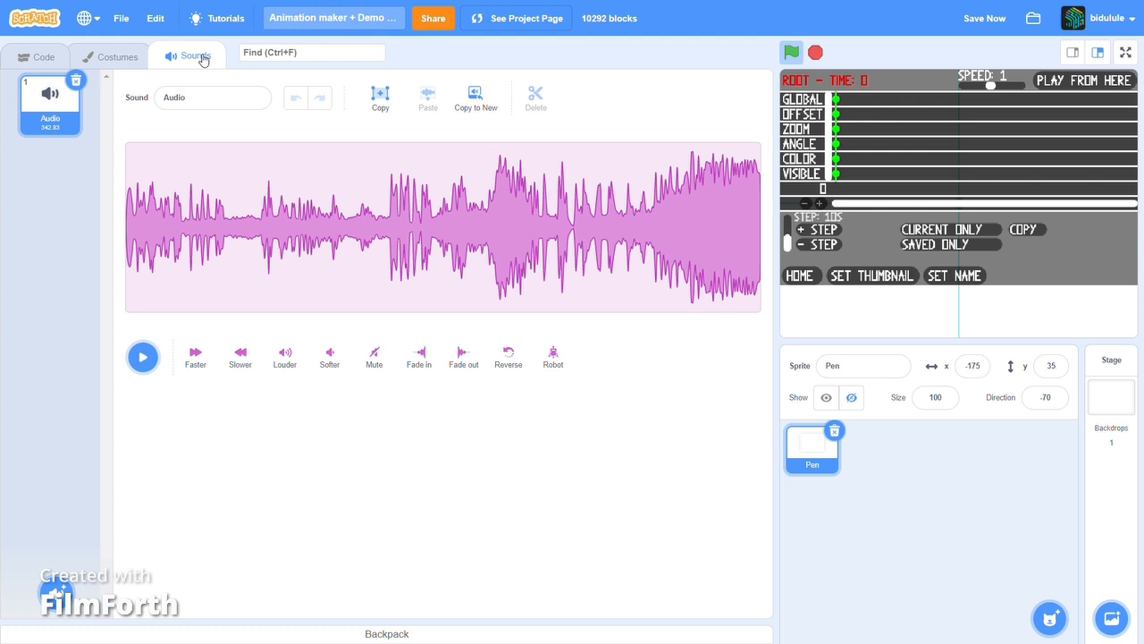
{"action": "left_click", "coordinate": [76, 83]}
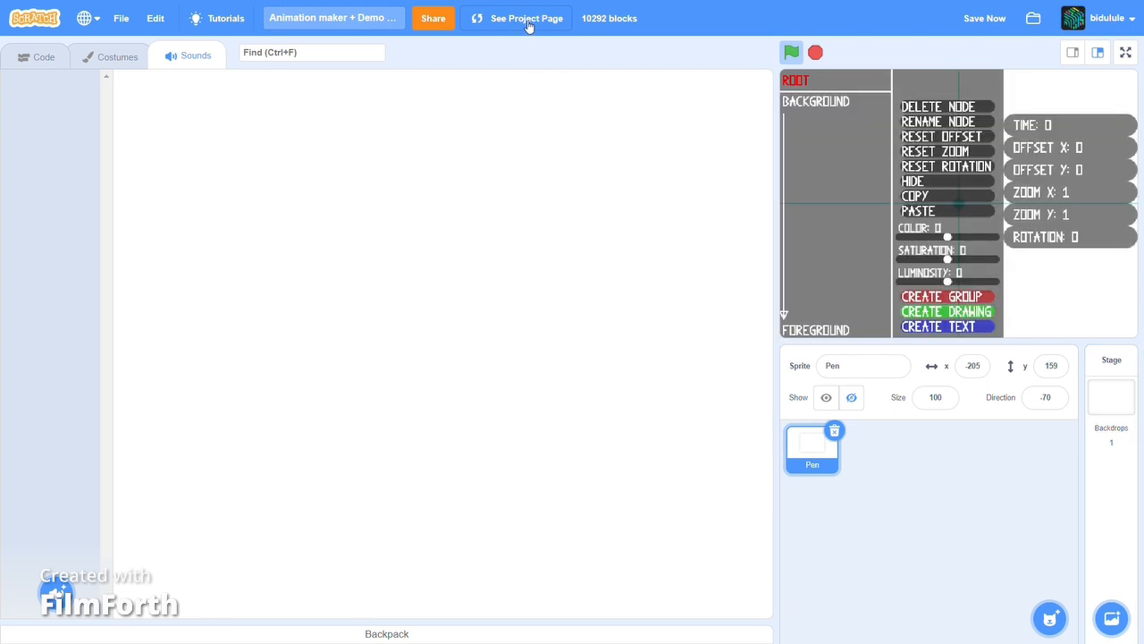
{"action": "left_click", "coordinate": [529, 27]}
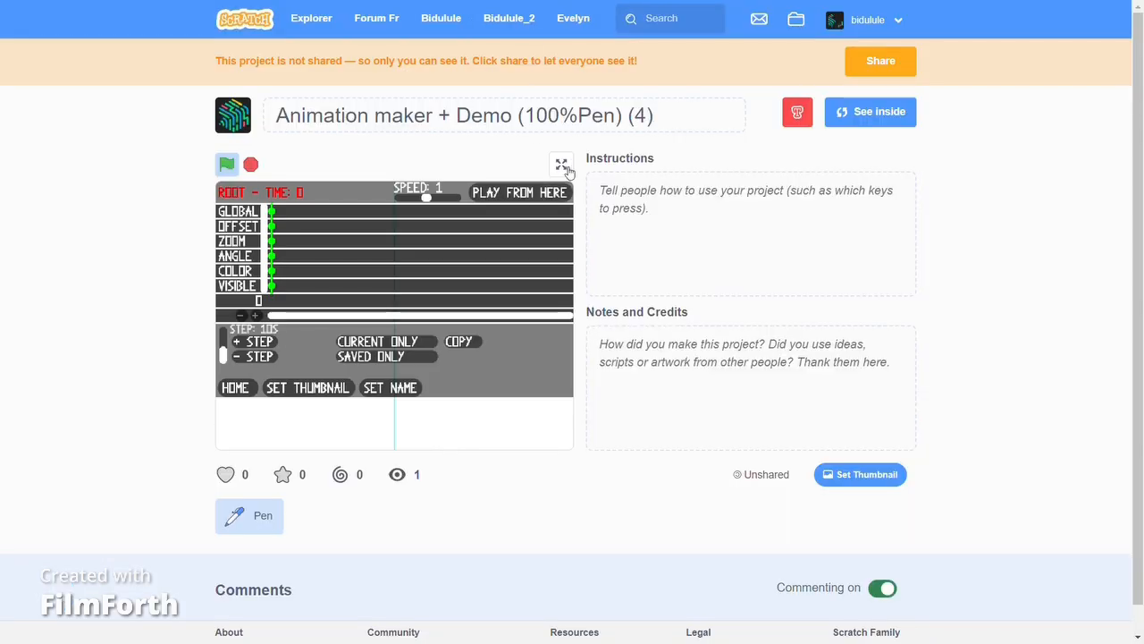
{"action": "left_click", "coordinate": [563, 166]}
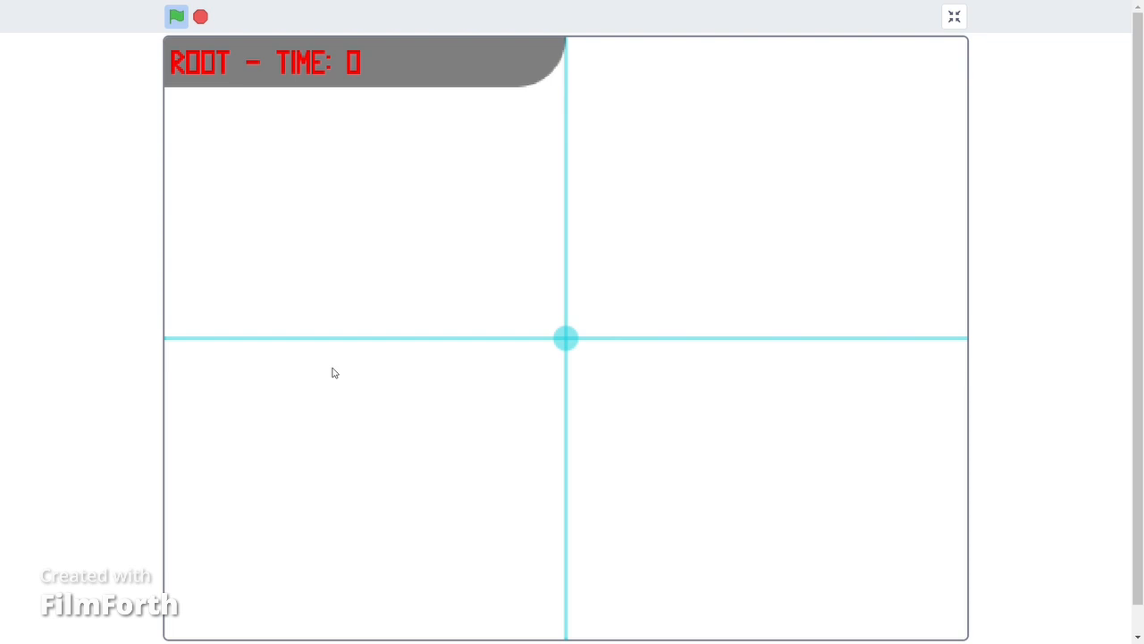
Create a new drawing object named tobi under the root
{"action": "mouse_move", "coordinate": [118, 349]}
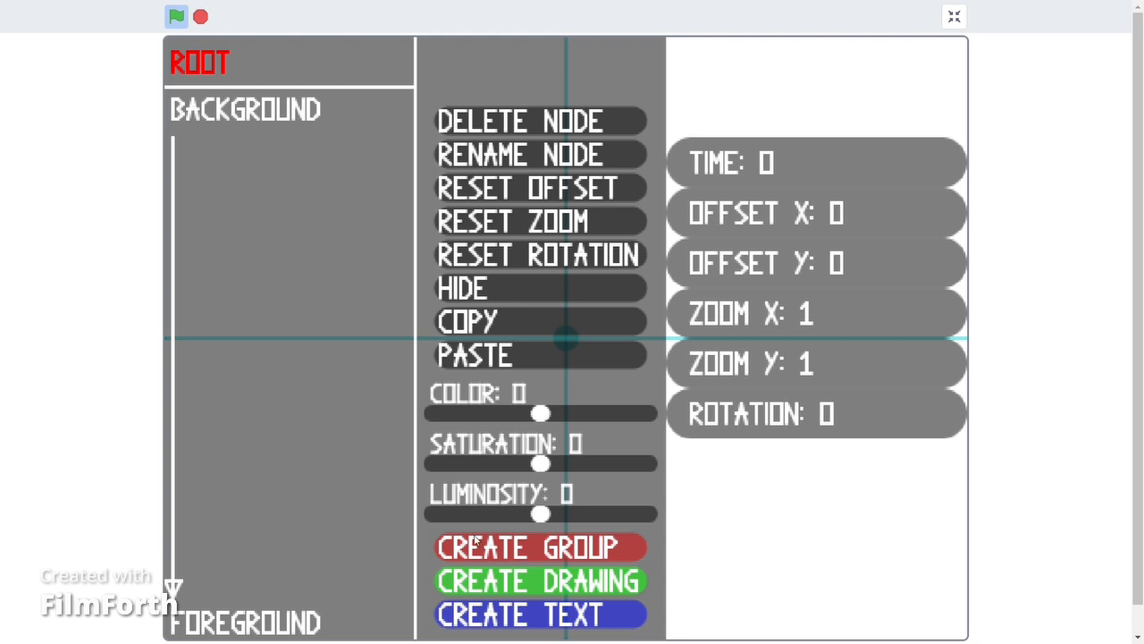
{"action": "left_click", "coordinate": [525, 581]}
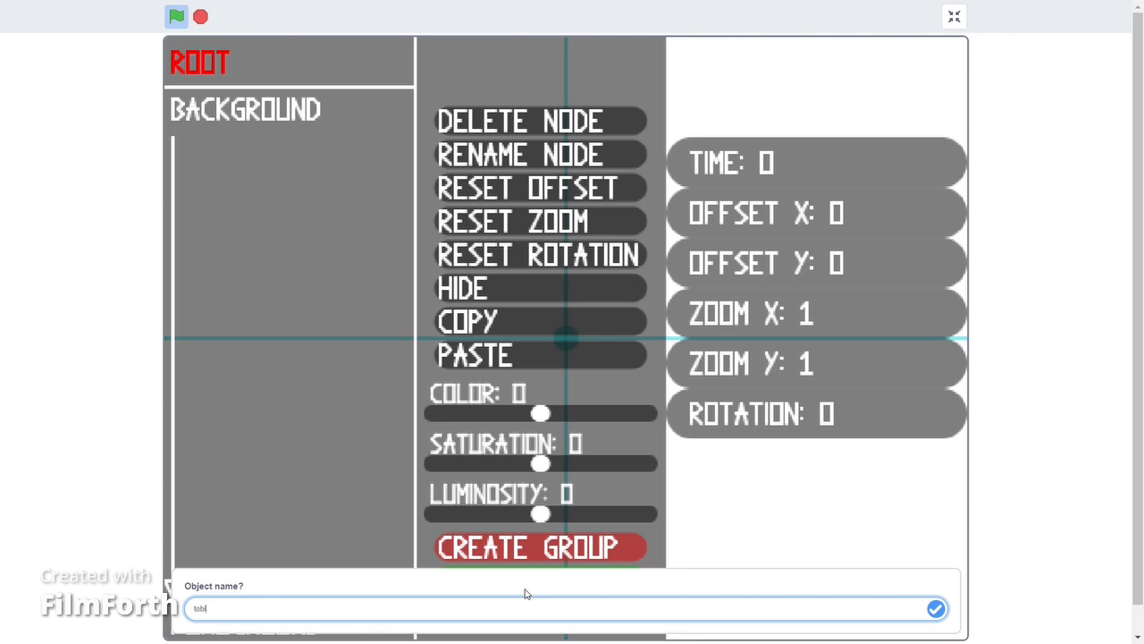
{"action": "key", "text": "Return"}
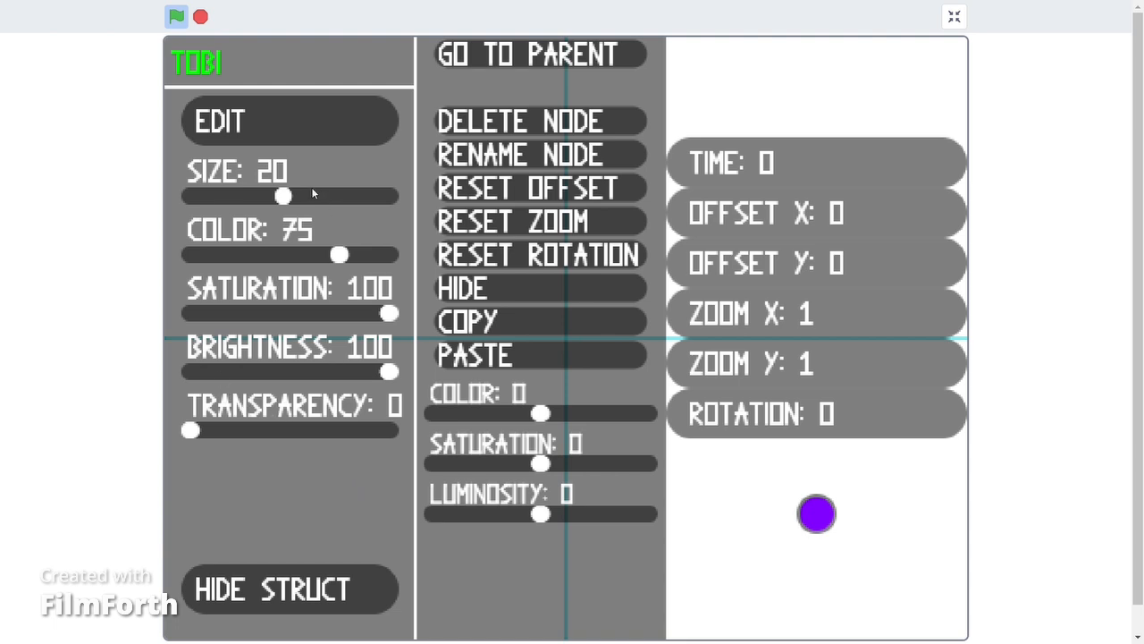
Set the brush to size 54.5, color 60, saturation 68, brightness 83 and transparency 0
{"action": "left_click_drag", "start_coordinate": [282, 200], "coordinate": [316, 198]}
{"action": "mouse_move", "coordinate": [332, 252]}
{"action": "left_mouse_down"}
{"action": "mouse_move", "coordinate": [273, 255]}
{"action": "mouse_move", "coordinate": [311, 257]}
{"action": "left_mouse_up"}
{"action": "left_click_drag", "start_coordinate": [387, 315], "coordinate": [325, 314]}
{"action": "left_click_drag", "start_coordinate": [387, 371], "coordinate": [356, 375]}
{"action": "left_click_drag", "start_coordinate": [201, 431], "coordinate": [147, 451]}
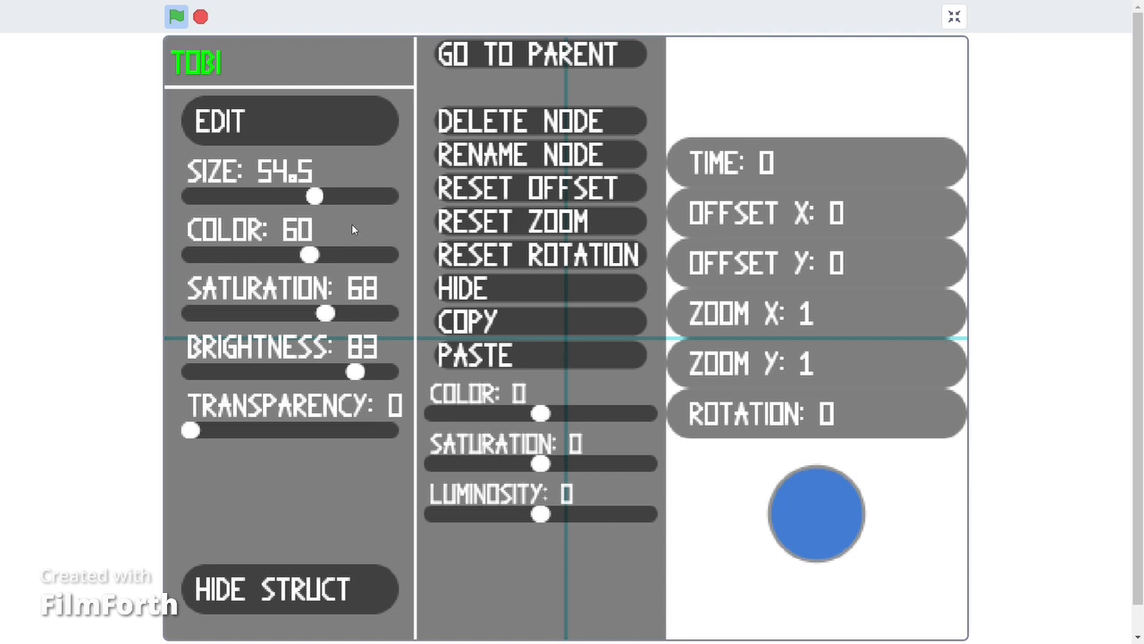
Set the brush size to 7.3 and brightness to 0, and draw a curved left arm ending in three fingers
{"action": "left_click_drag", "start_coordinate": [320, 204], "coordinate": [342, 209]}
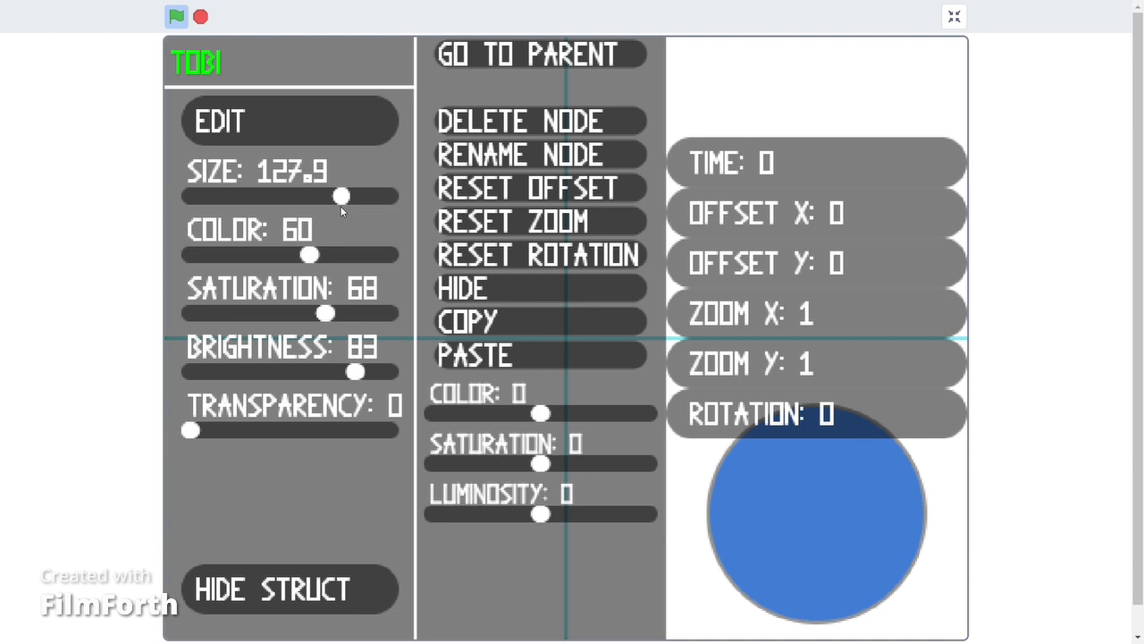
{"action": "left_click_drag", "start_coordinate": [342, 205], "coordinate": [253, 205]}
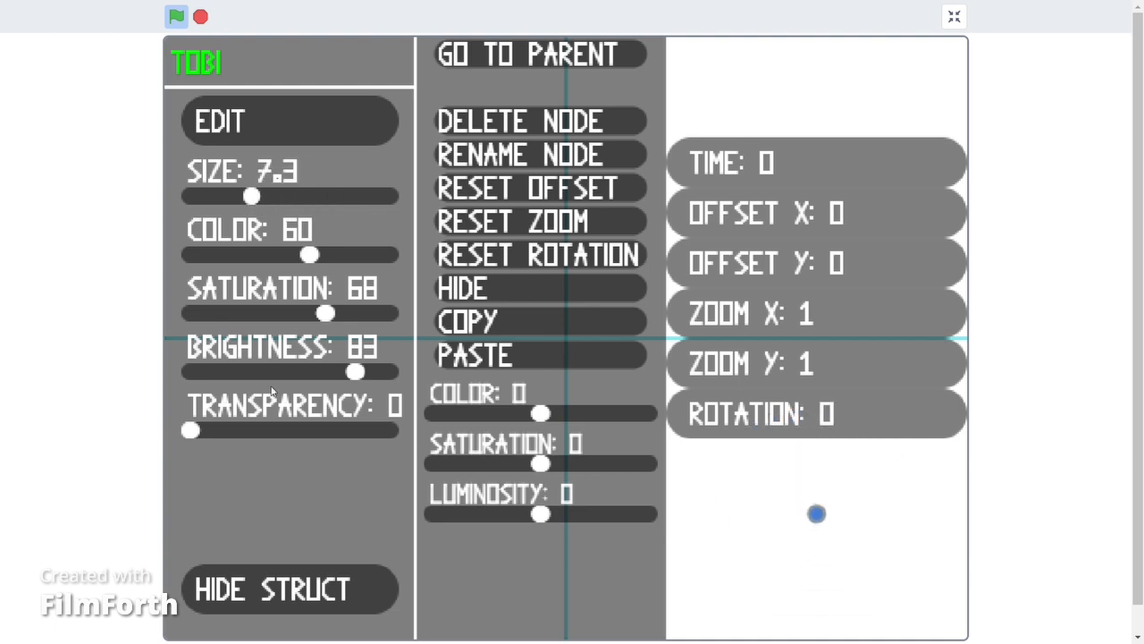
{"action": "left_click_drag", "start_coordinate": [313, 365], "coordinate": [176, 376]}
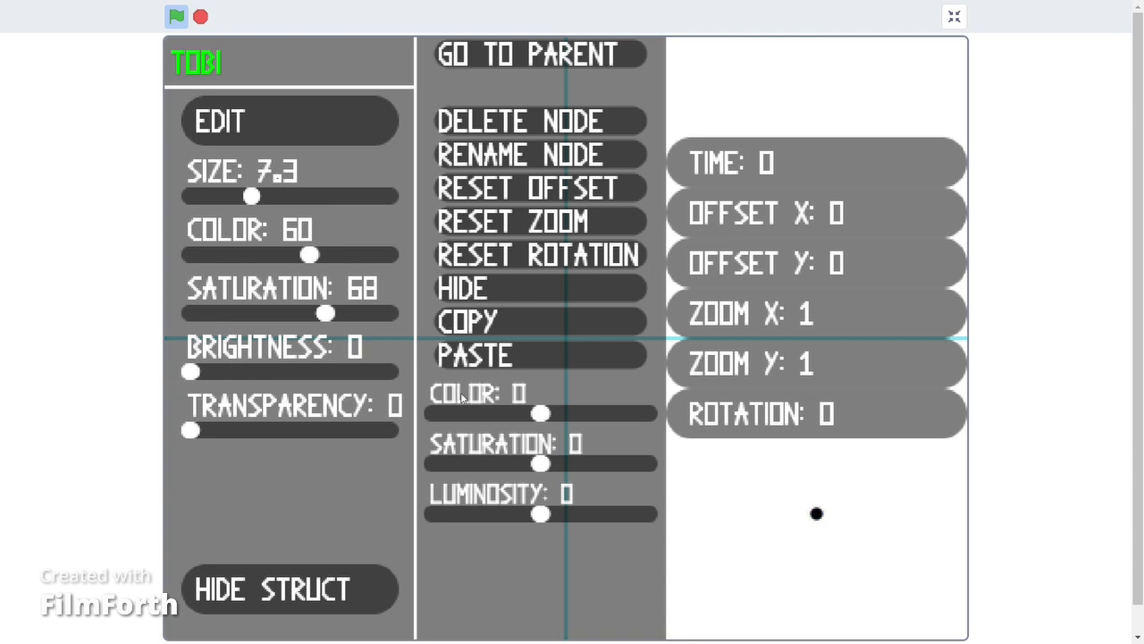
{"action": "key", "text": "space"}
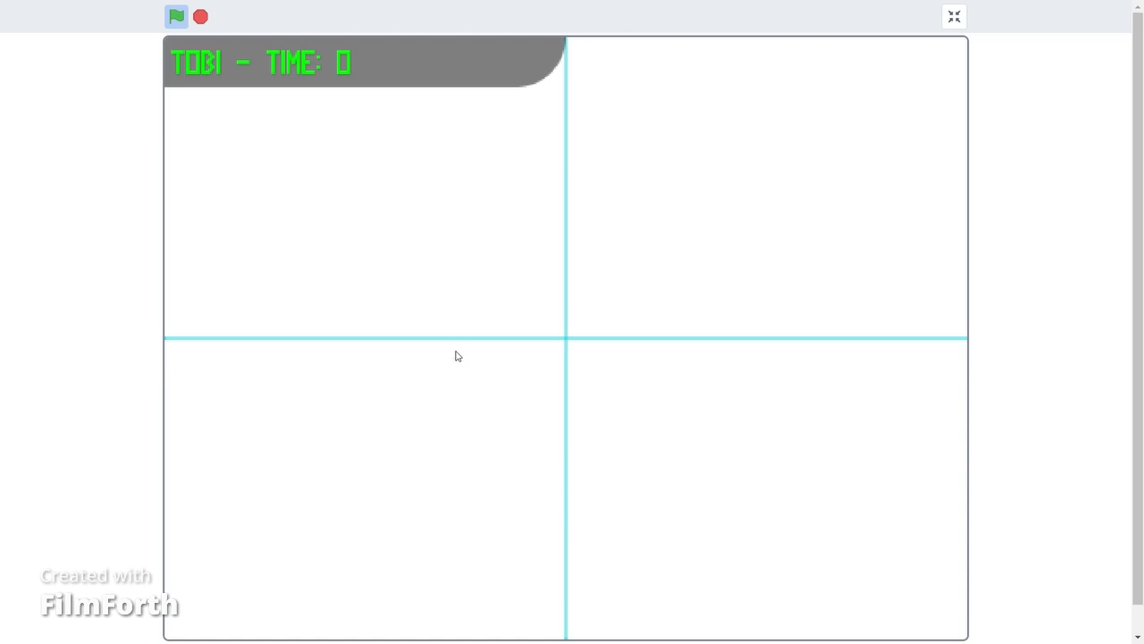
{"action": "mouse_move", "coordinate": [457, 351]}
{"action": "left_mouse_down"}
{"action": "mouse_move", "coordinate": [358, 331]}
{"action": "mouse_move", "coordinate": [290, 241]}
{"action": "mouse_move", "coordinate": [265, 236]}
{"action": "mouse_move", "coordinate": [288, 228]}
{"action": "mouse_move", "coordinate": [286, 213]}
{"action": "mouse_move", "coordinate": [331, 216]}
{"action": "left_mouse_up"}
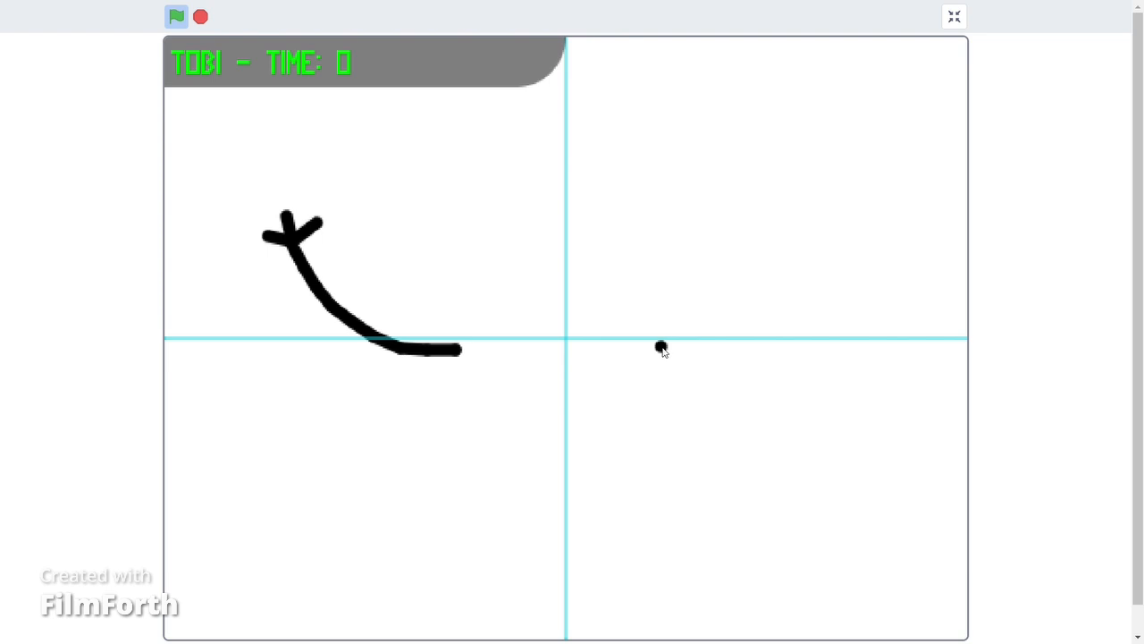
{"action": "mouse_move", "coordinate": [661, 348]}
{"action": "left_mouse_down"}
{"action": "mouse_move", "coordinate": [670, 434]}
{"action": "mouse_move", "coordinate": [792, 449]}
{"action": "mouse_move", "coordinate": [853, 334]}
{"action": "mouse_move", "coordinate": [773, 242]}
{"action": "mouse_move", "coordinate": [913, 367]}
{"action": "mouse_move", "coordinate": [914, 403]}
{"action": "mouse_move", "coordinate": [866, 409]}
{"action": "mouse_move", "coordinate": [881, 352]}
{"action": "mouse_move", "coordinate": [900, 396]}
{"action": "left_mouse_up"}
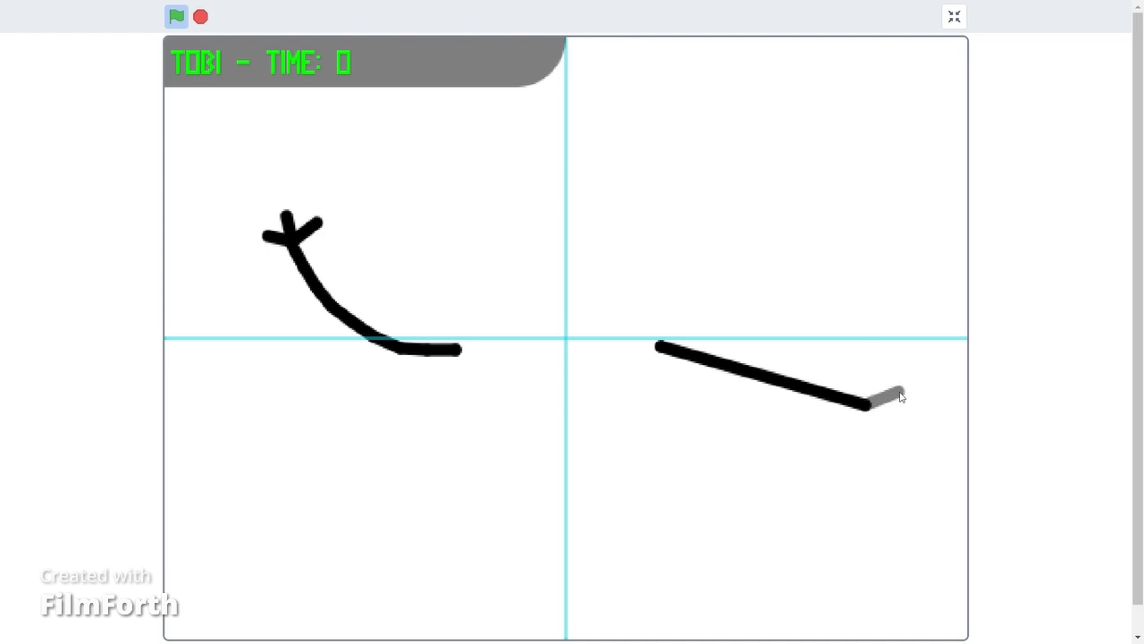
{"action": "mouse_move", "coordinate": [901, 396]}
{"action": "left_mouse_down"}
{"action": "mouse_move", "coordinate": [899, 435]}
{"action": "mouse_move", "coordinate": [867, 408]}
{"action": "mouse_move", "coordinate": [861, 444]}
{"action": "mouse_move", "coordinate": [892, 439]}
{"action": "left_mouse_up"}
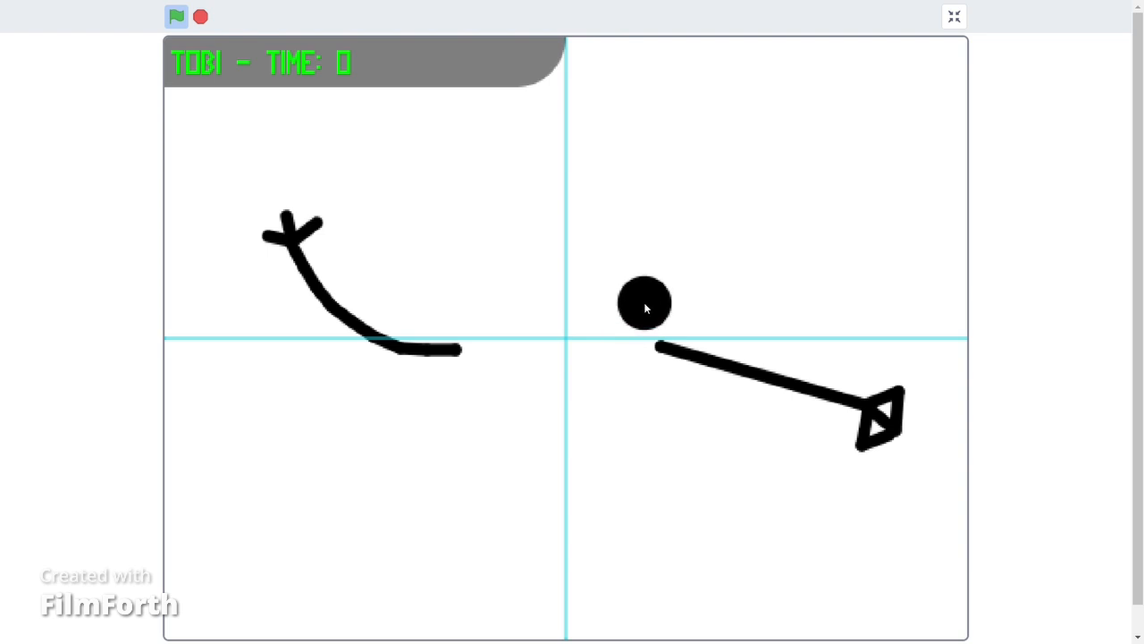
{"action": "key", "text": "z"}
{"action": "key", "text": "z"}
{"action": "key", "text": "z"}
{"action": "key", "text": "z"}
{"action": "key", "text": "z"}
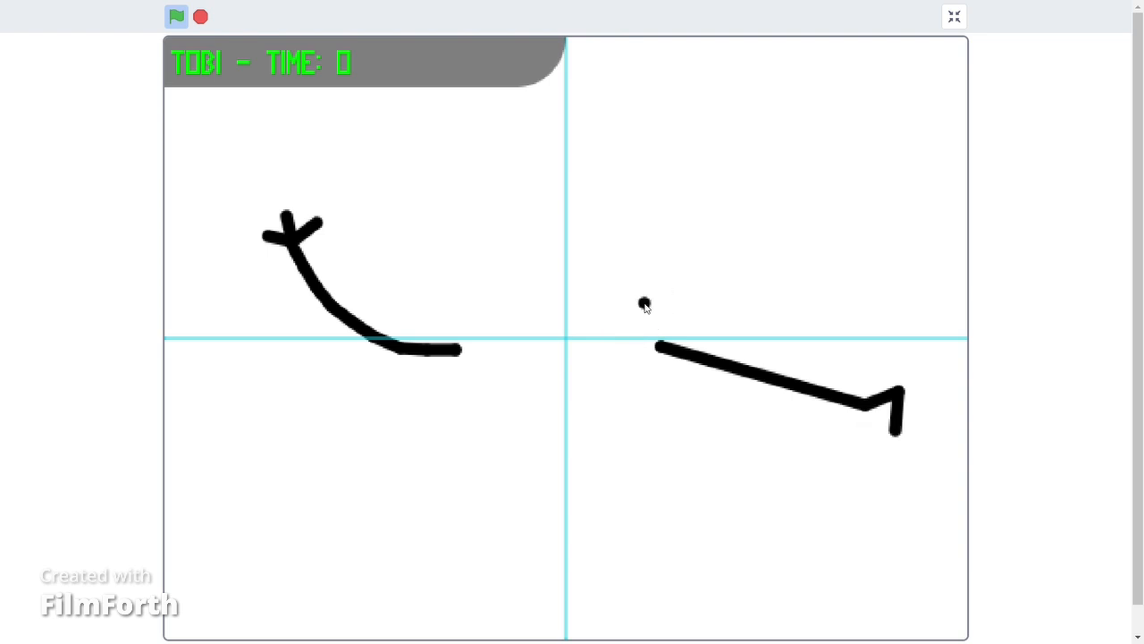
{"action": "key", "text": "z"}
{"action": "key", "text": "z"}
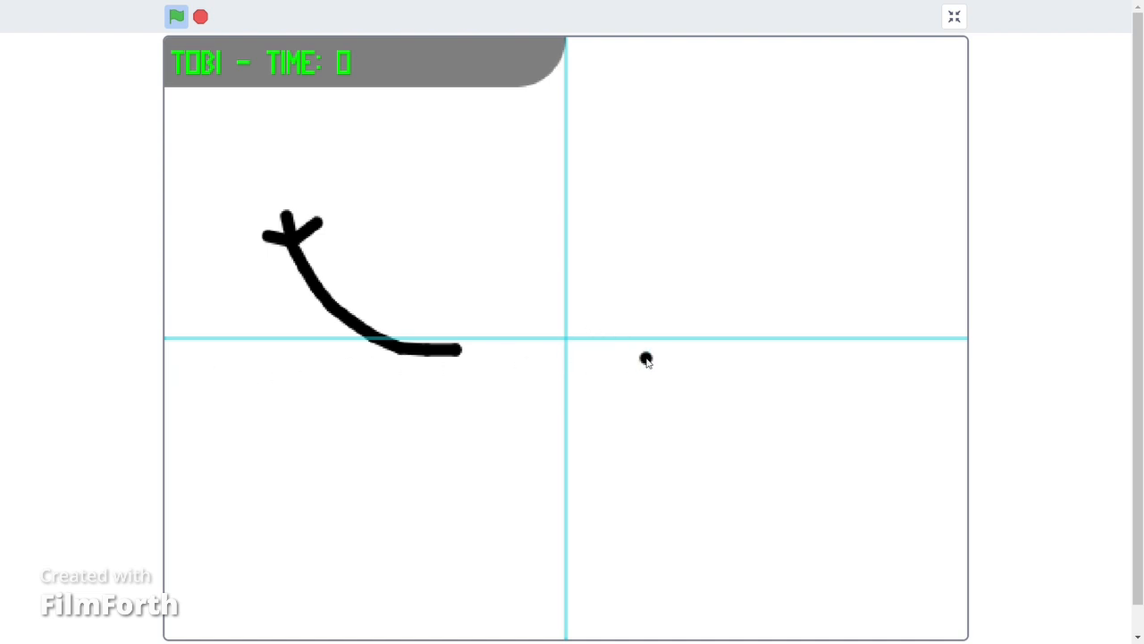
Draw a curved black right arm bending downward and ending in a three-fingered hand
{"action": "mouse_move", "coordinate": [117, 344]}
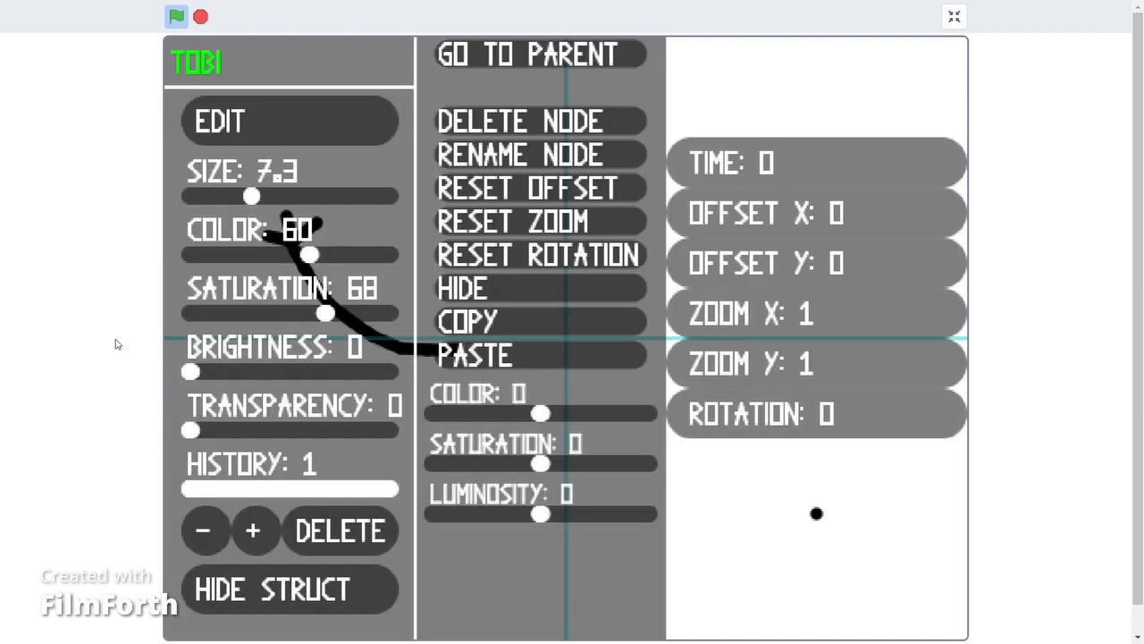
{"action": "left_click", "coordinate": [286, 130]}
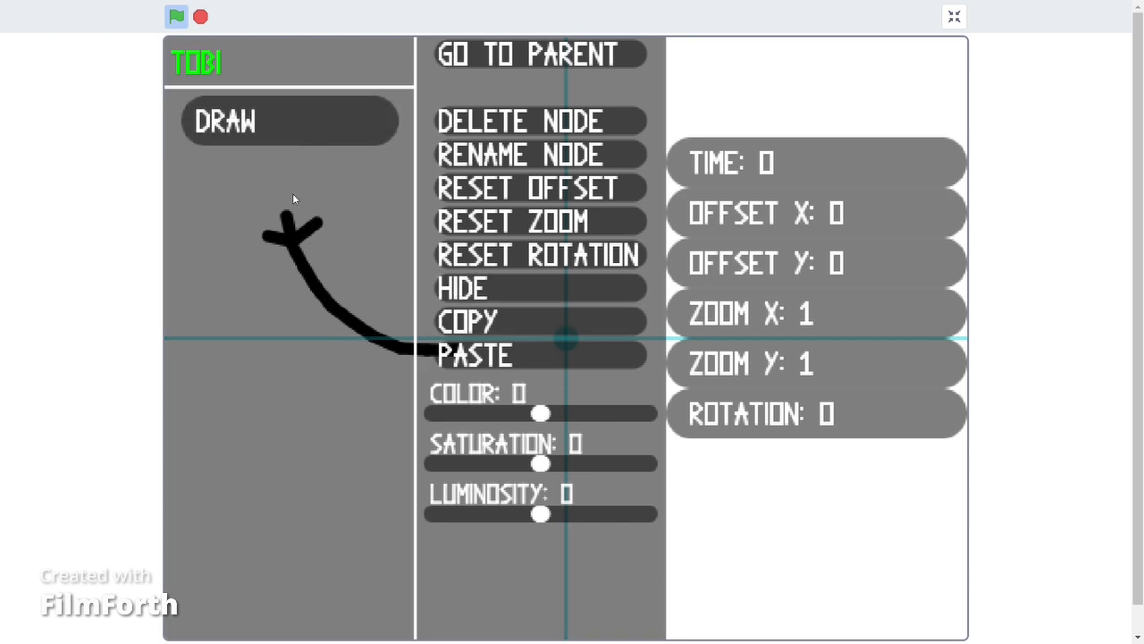
{"action": "left_click", "coordinate": [270, 132]}
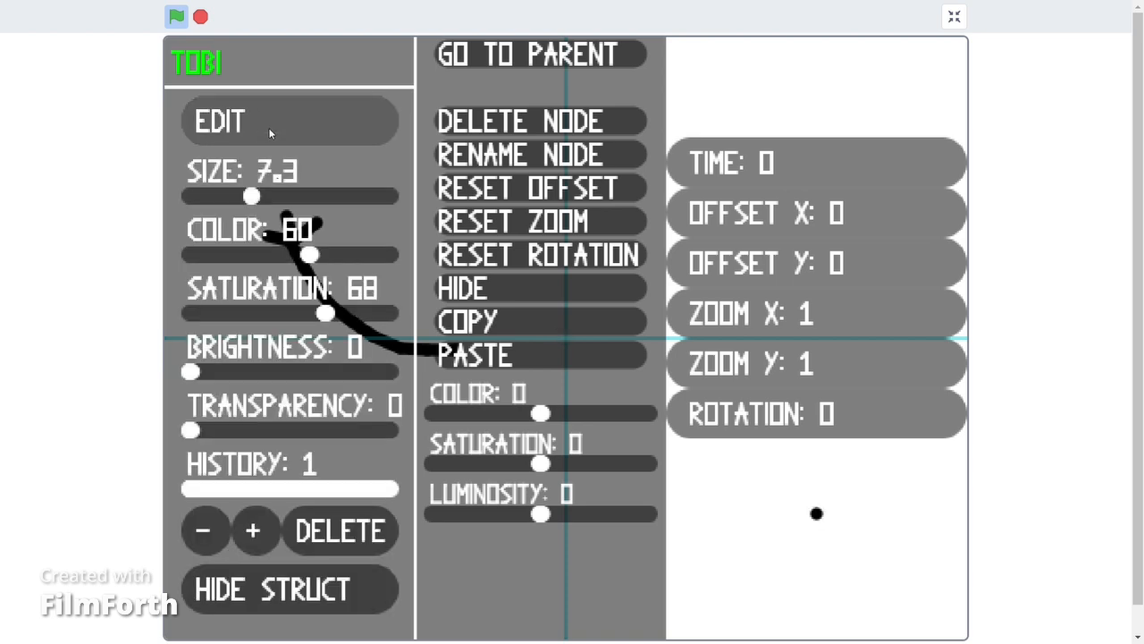
{"action": "key", "text": "space"}
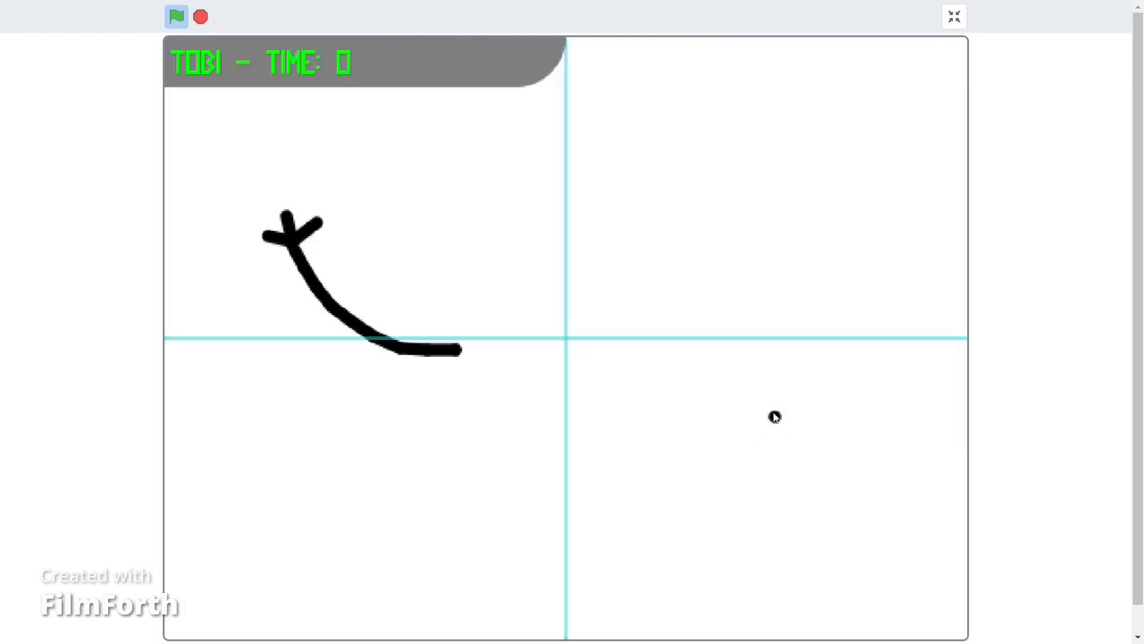
{"action": "mouse_move", "coordinate": [650, 350]}
{"action": "left_mouse_down"}
{"action": "mouse_move", "coordinate": [817, 383]}
{"action": "mouse_move", "coordinate": [863, 460]}
{"action": "mouse_move", "coordinate": [861, 480]}
{"action": "mouse_move", "coordinate": [898, 456]}
{"action": "left_mouse_up"}
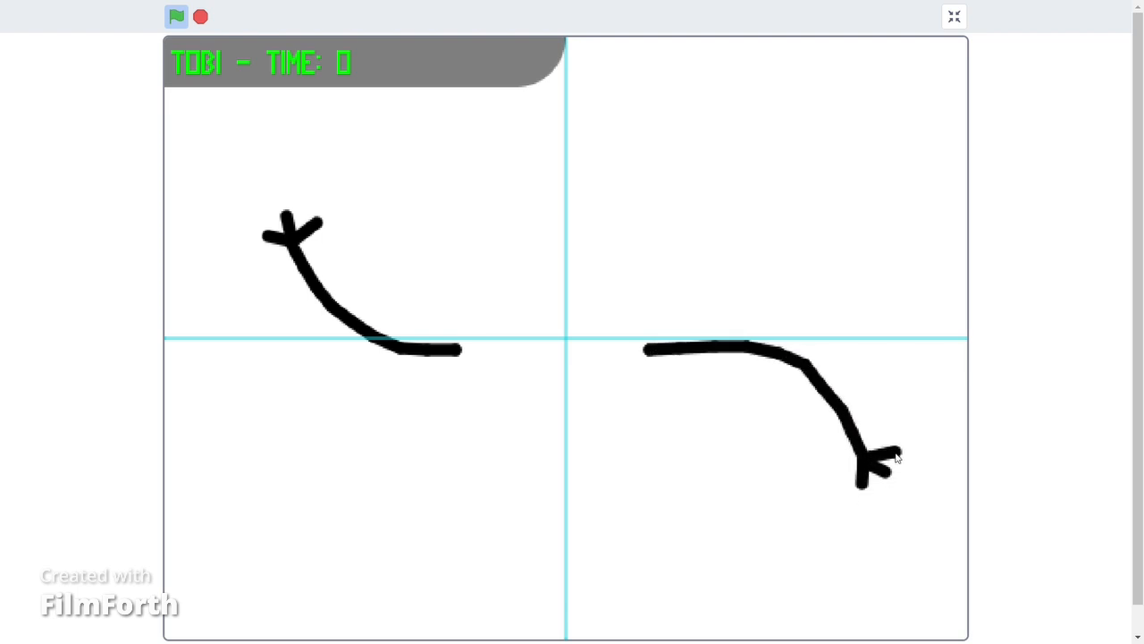
Place a large round blue body at the canvas centre between the arms, using color 67 and brightness 100
{"action": "key", "text": "space"}
{"action": "left_click_drag", "start_coordinate": [251, 193], "coordinate": [345, 196]}
{"action": "left_click_drag", "start_coordinate": [190, 372], "coordinate": [389, 372]}
{"action": "left_click_drag", "start_coordinate": [309, 255], "coordinate": [323, 255]}
{"action": "key", "text": "space"}
{"action": "key", "text": "space"}
{"action": "left_click_drag", "start_coordinate": [345, 196], "coordinate": [355, 198]}
{"action": "key", "text": "space"}
{"action": "left_click", "coordinate": [566, 338]}
Add two white round eyes on the upper half of the body, using a smaller brush with saturation 0
{"action": "key", "text": "space"}
{"action": "left_click_drag", "start_coordinate": [326, 313], "coordinate": [189, 313]}
{"action": "left_click_drag", "start_coordinate": [355, 196], "coordinate": [280, 195]}
{"action": "key", "text": "space"}
{"action": "left_click", "coordinate": [495, 269]}
{"action": "left_click", "coordinate": [638, 268]}
Add a black pupil inside each eye, using brush size 18 and brightness 0
{"action": "key", "text": "space"}
{"action": "left_click_drag", "start_coordinate": [388, 370], "coordinate": [189, 373]}
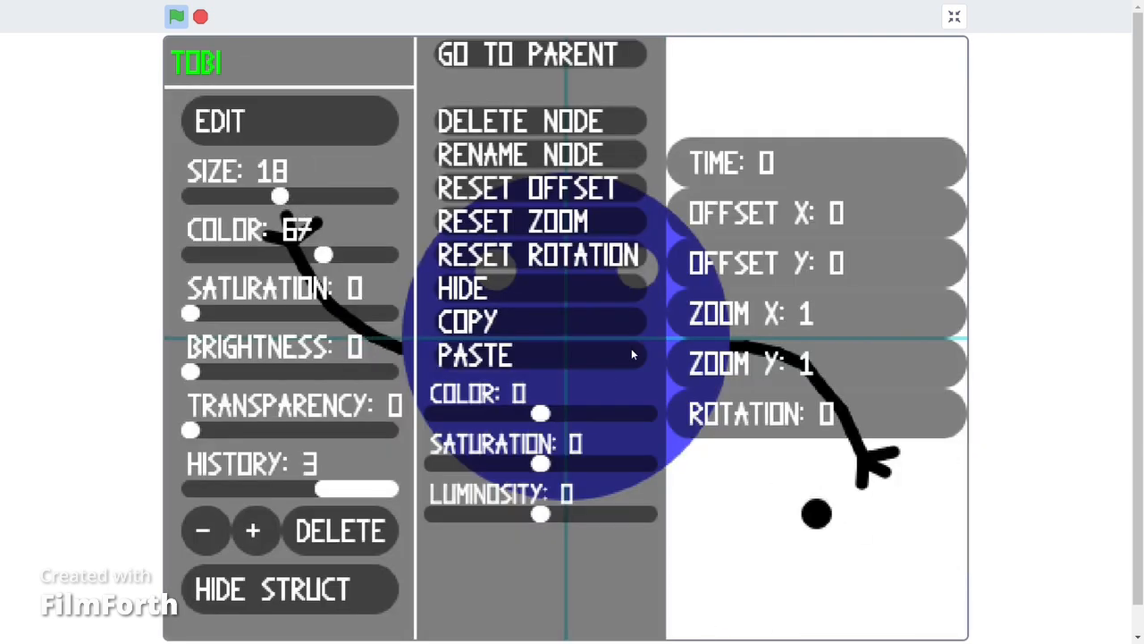
{"action": "key", "text": "space"}
{"action": "left_click", "coordinate": [638, 273]}
{"action": "left_click", "coordinate": [497, 273]}
Draw a black smiling mouth across the lower half of the body with a slightly thinner brush
{"action": "key", "text": "space"}
{"action": "left_click_drag", "start_coordinate": [280, 196], "coordinate": [271, 196]}
{"action": "key", "text": "space"}
{"action": "mouse_move", "coordinate": [466, 390]}
{"action": "left_mouse_down"}
{"action": "mouse_move", "coordinate": [616, 420]}
{"action": "mouse_move", "coordinate": [663, 392]}
{"action": "left_mouse_up"}
Draw pink hair along the top edge of the body, using color 86, saturation 78 and brightness 100
{"action": "key", "text": "space"}
{"action": "mouse_move", "coordinate": [329, 254]}
{"action": "left_mouse_down"}
{"action": "mouse_move", "coordinate": [241, 260]}
{"action": "mouse_move", "coordinate": [367, 255]}
{"action": "left_mouse_up"}
{"action": "left_click_drag", "start_coordinate": [189, 371], "coordinate": [397, 371]}
{"action": "left_click_drag", "start_coordinate": [189, 313], "coordinate": [351, 313]}
{"action": "key", "text": "space"}
{"action": "mouse_move", "coordinate": [444, 215]}
{"action": "left_mouse_down"}
{"action": "mouse_move", "coordinate": [454, 176]}
{"action": "mouse_move", "coordinate": [514, 154]}
{"action": "mouse_move", "coordinate": [576, 157]}
{"action": "mouse_move", "coordinate": [666, 179]}
{"action": "mouse_move", "coordinate": [701, 235]}
{"action": "left_mouse_up"}
{"action": "key", "text": "space"}
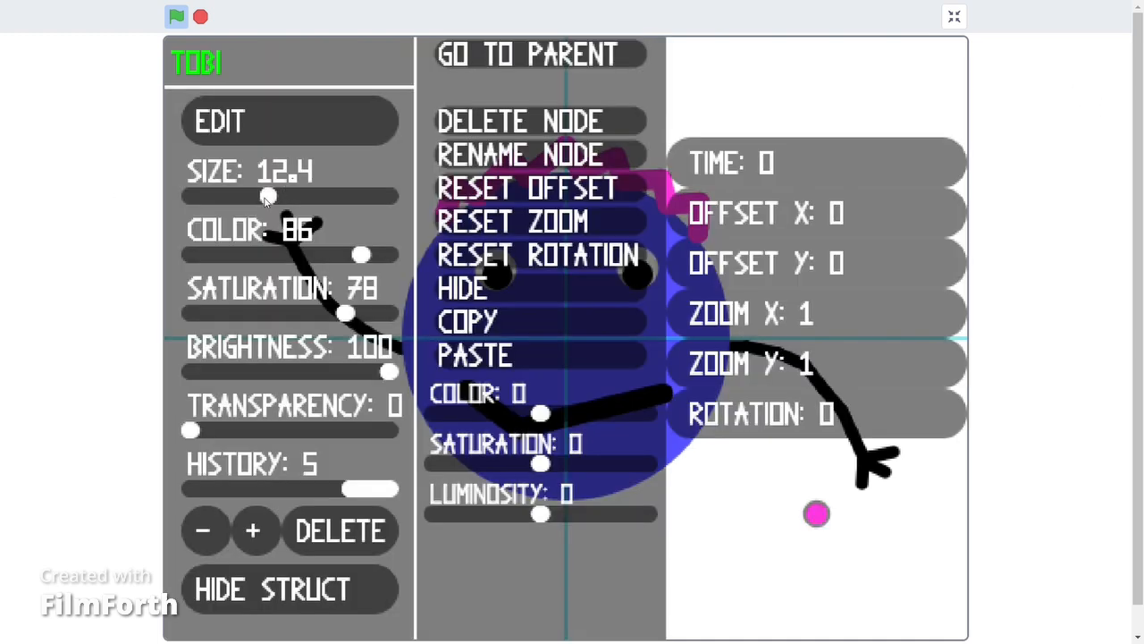
Go through the saved entries in the brush history with the brush enlarged to size 109
{"action": "left_click_drag", "start_coordinate": [268, 198], "coordinate": [338, 199]}
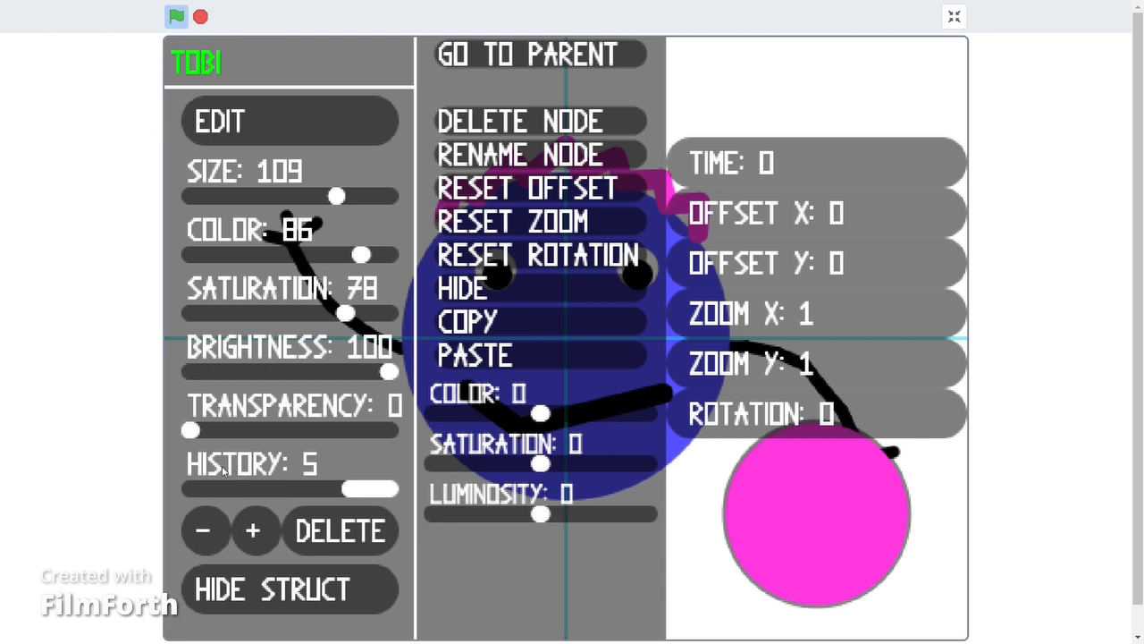
{"action": "left_click_drag", "start_coordinate": [363, 491], "coordinate": [259, 498]}
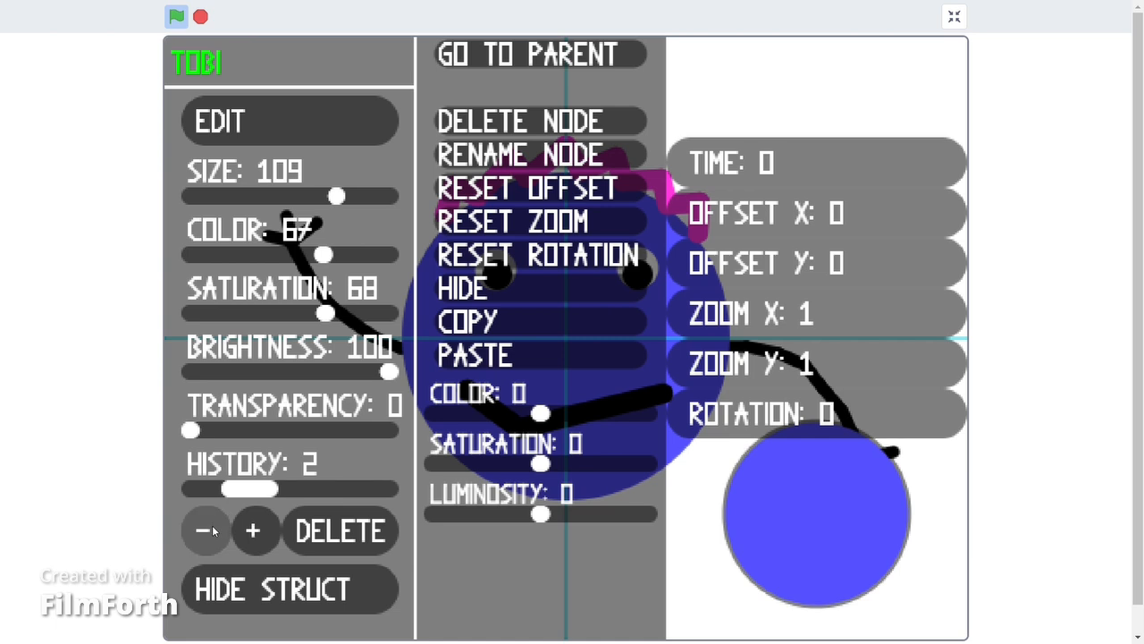
{"action": "left_click", "coordinate": [211, 531]}
{"action": "left_click", "coordinate": [252, 531]}
{"action": "left_click", "coordinate": [252, 531]}
{"action": "left_click", "coordinate": [252, 531]}
{"action": "left_click", "coordinate": [253, 531]}
{"action": "left_click", "coordinate": [212, 532]}
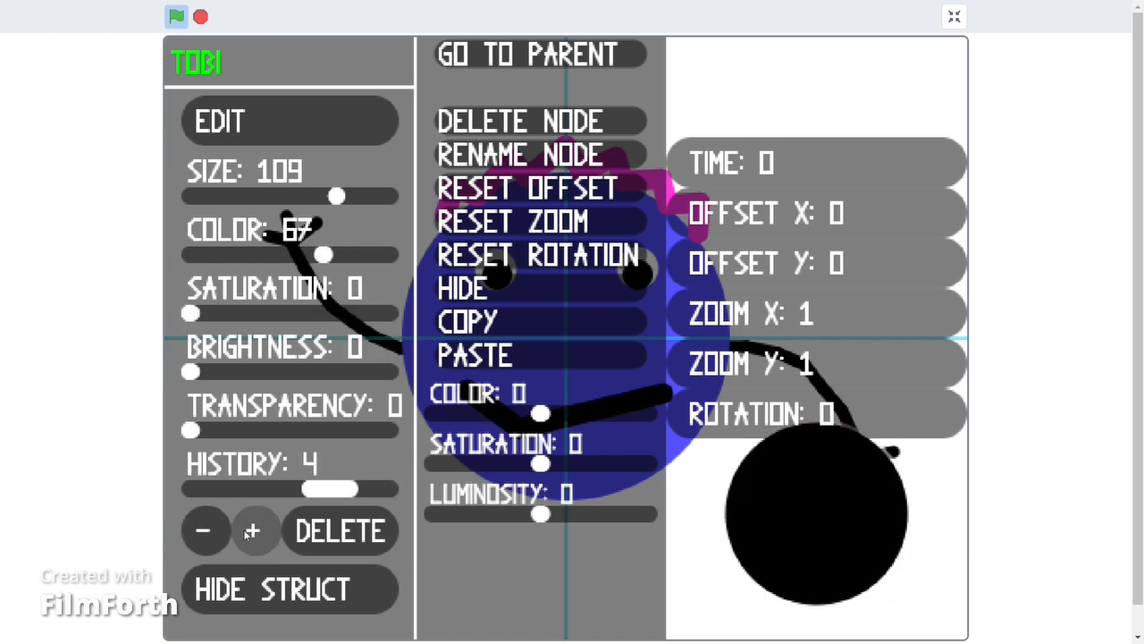
Delete one entry from the brush history and select the white entry, history 3
{"action": "left_click", "coordinate": [332, 531]}
{"action": "left_click", "coordinate": [331, 532]}
{"action": "left_click_drag", "start_coordinate": [284, 502], "coordinate": [213, 506]}
{"action": "left_click_drag", "start_coordinate": [277, 501], "coordinate": [327, 501]}
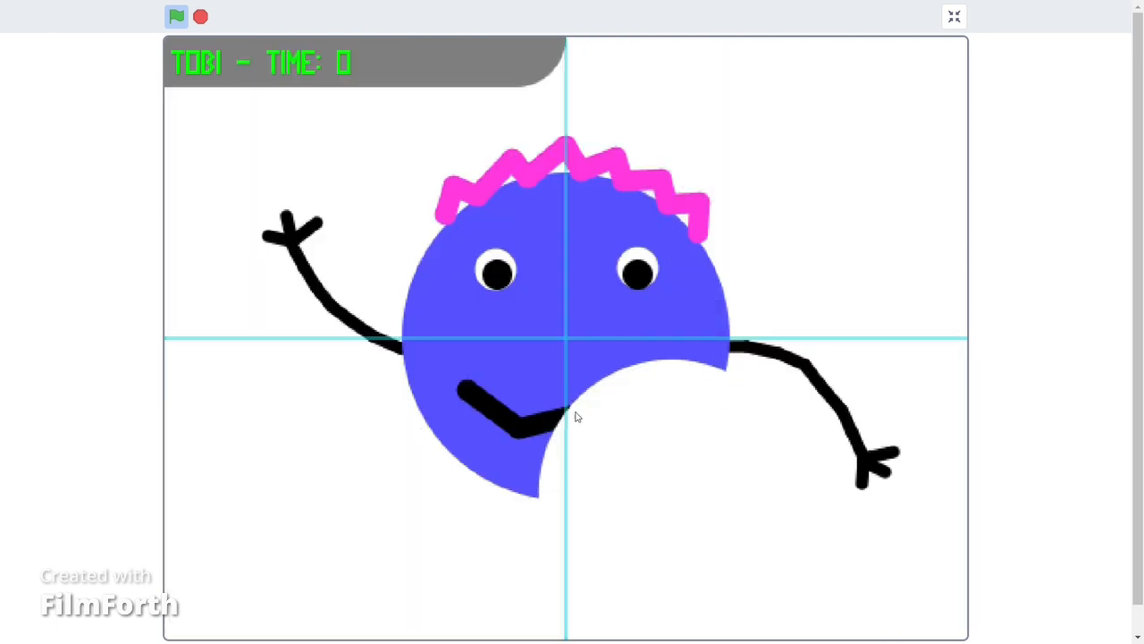
Draw two blue feet extending sideways from the bottom of the body, using brush size 30.3 and history color 2
{"action": "mouse_move", "coordinate": [41, 278]}
{"action": "mouse_move", "coordinate": [350, 196]}
{"action": "left_mouse_down"}
{"action": "mouse_move", "coordinate": [291, 203]}
{"action": "mouse_move", "coordinate": [302, 211]}
{"action": "left_mouse_up"}
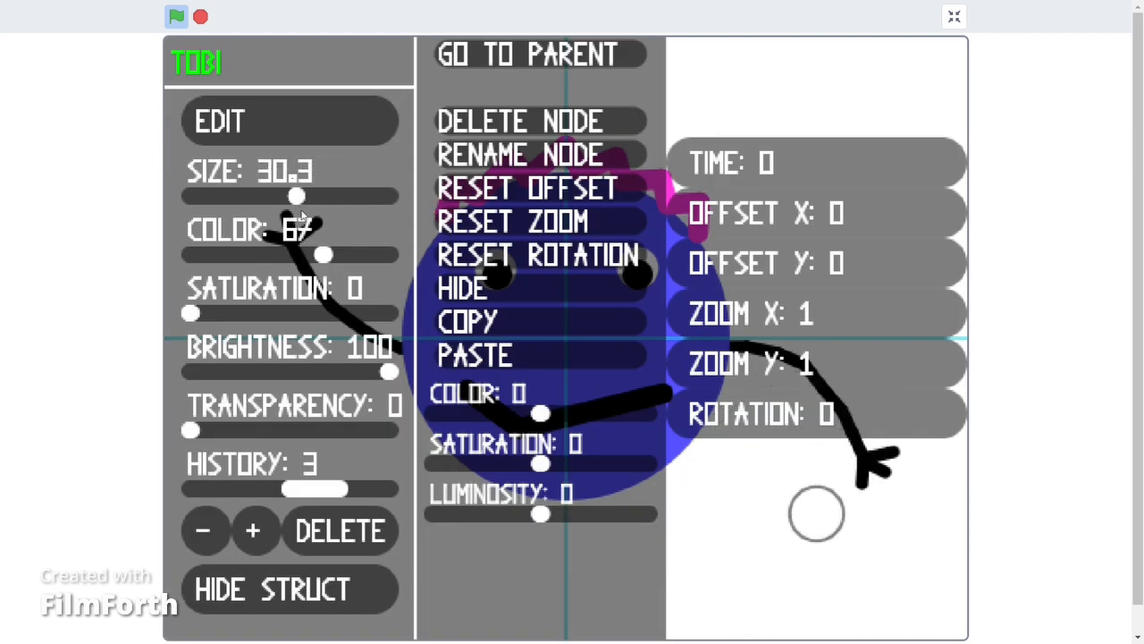
{"action": "left_click_drag", "start_coordinate": [300, 498], "coordinate": [282, 497]}
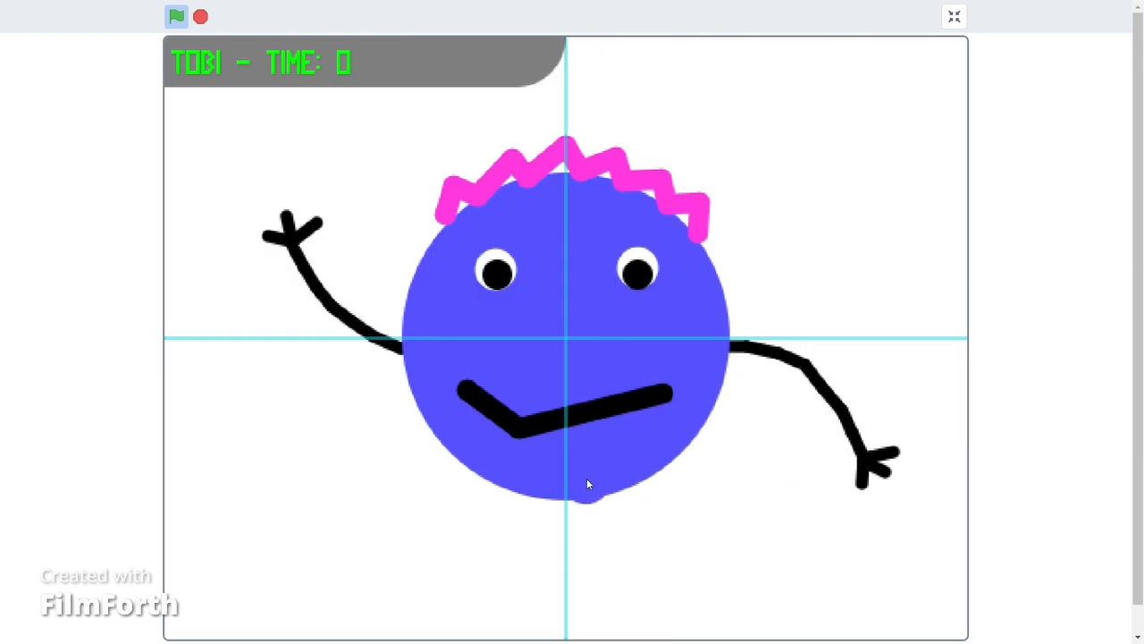
{"action": "left_click_drag", "start_coordinate": [587, 483], "coordinate": [698, 489]}
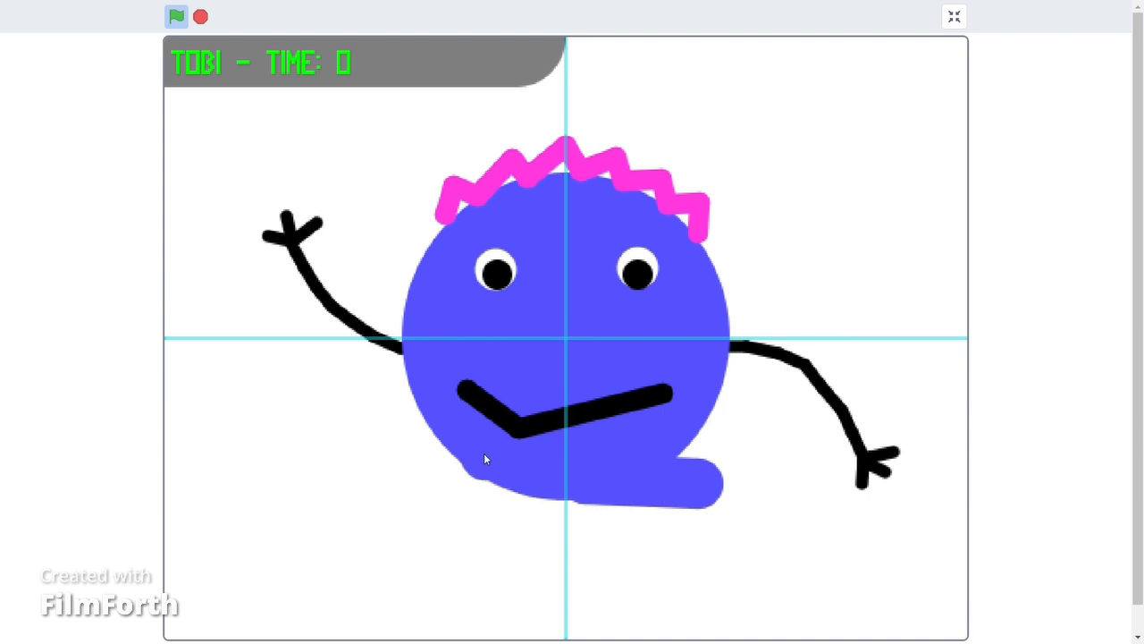
{"action": "left_click_drag", "start_coordinate": [481, 483], "coordinate": [385, 475]}
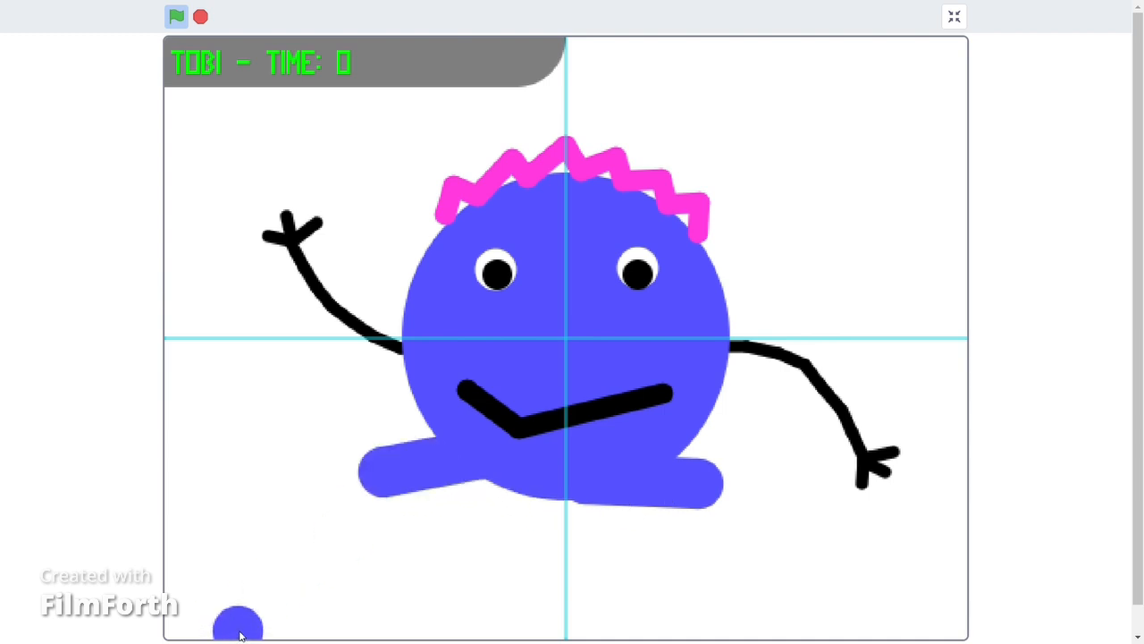
Draw three short red blush lines on each cheek, using brush size 2.5, color 0, saturation 100 and brightness 100
{"action": "mouse_move", "coordinate": [177, 429]}
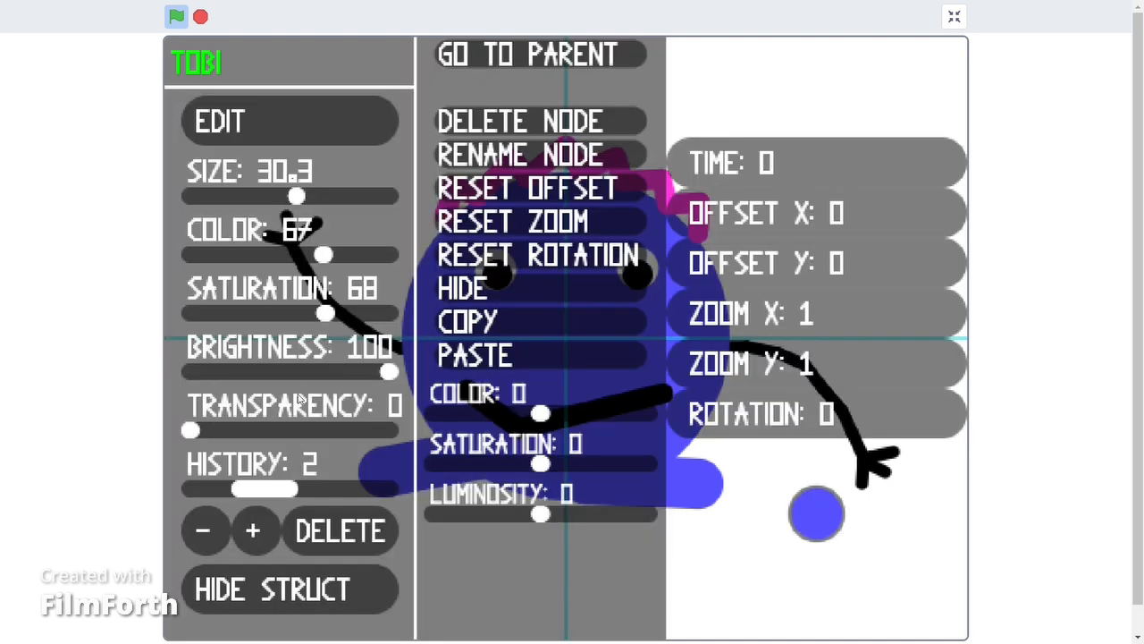
{"action": "left_click_drag", "start_coordinate": [322, 256], "coordinate": [177, 264]}
{"action": "left_click_drag", "start_coordinate": [327, 313], "coordinate": [416, 314]}
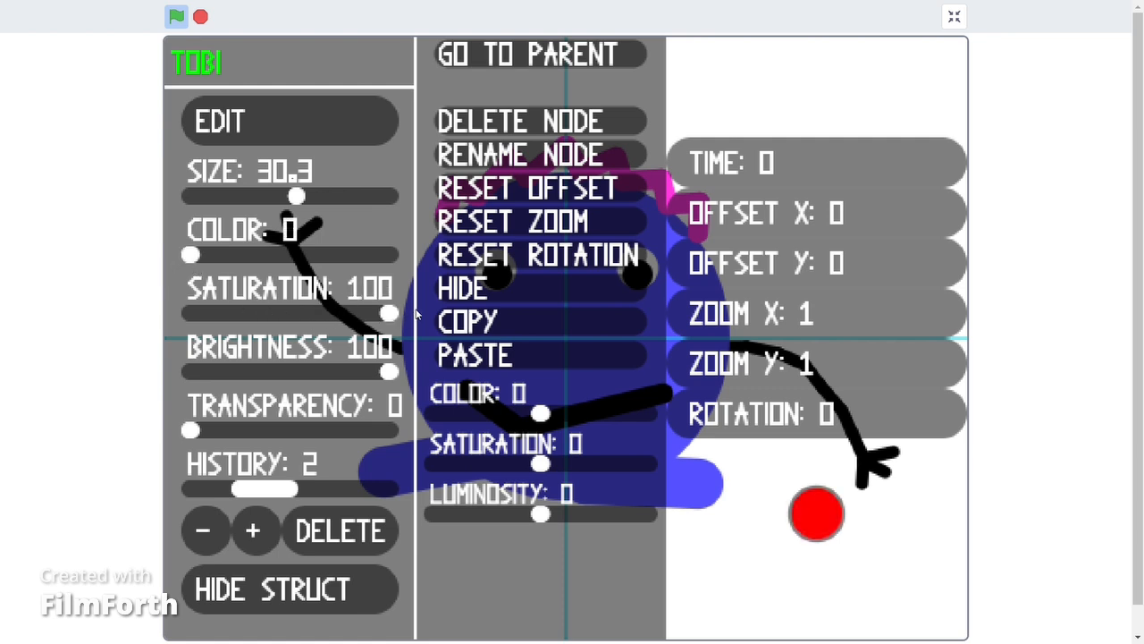
{"action": "left_click_drag", "start_coordinate": [300, 204], "coordinate": [219, 206]}
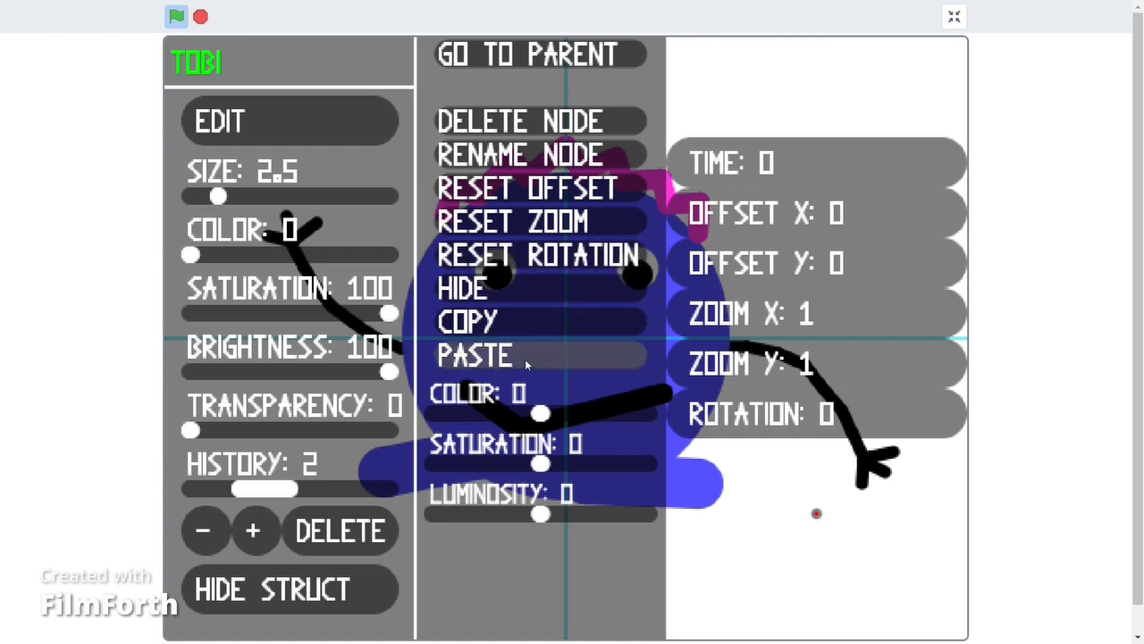
{"action": "key", "text": "space"}
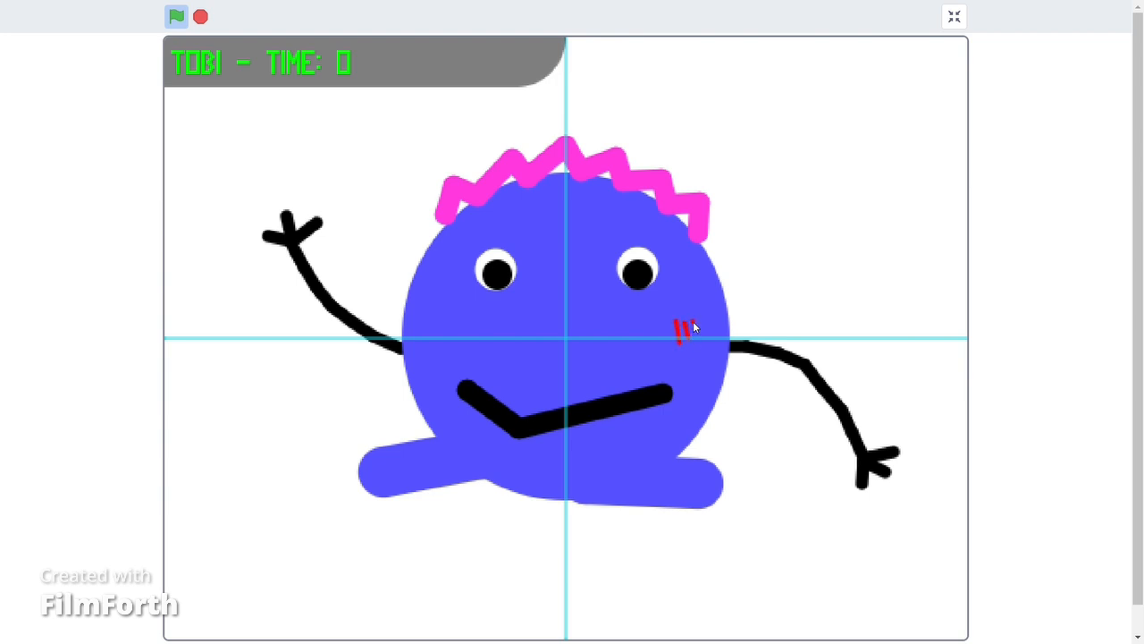
{"action": "left_click", "coordinate": [435, 343]}
{"action": "key", "text": "space"}
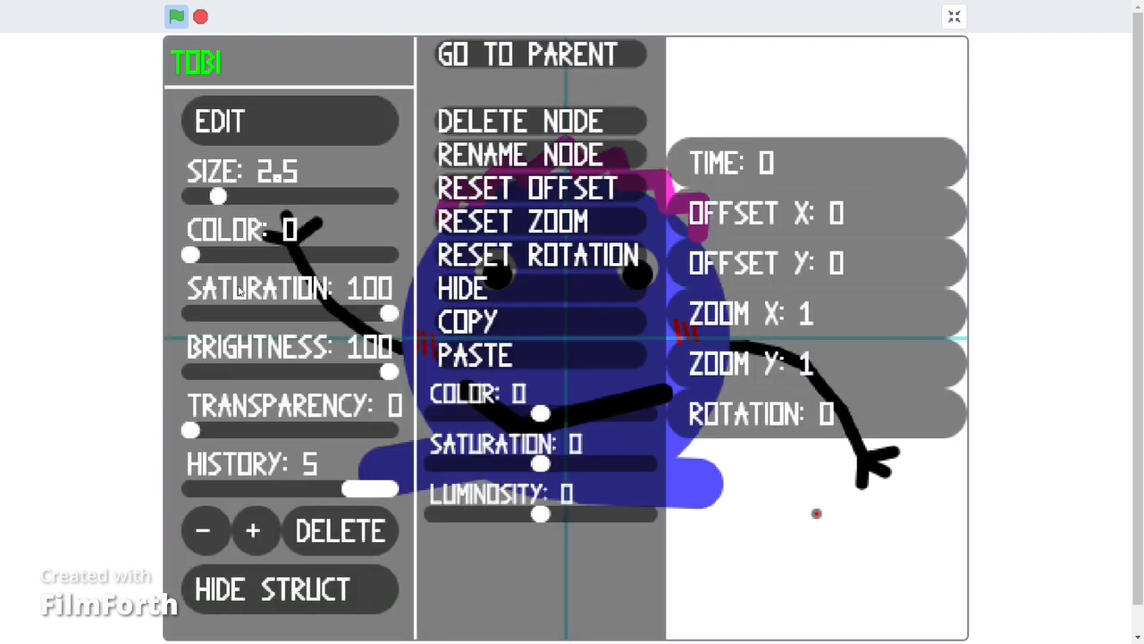
Switch the tobi node between drawing and editing mode, leaving it in editing mode
{"action": "left_click", "coordinate": [319, 139]}
{"action": "key", "text": "space"}
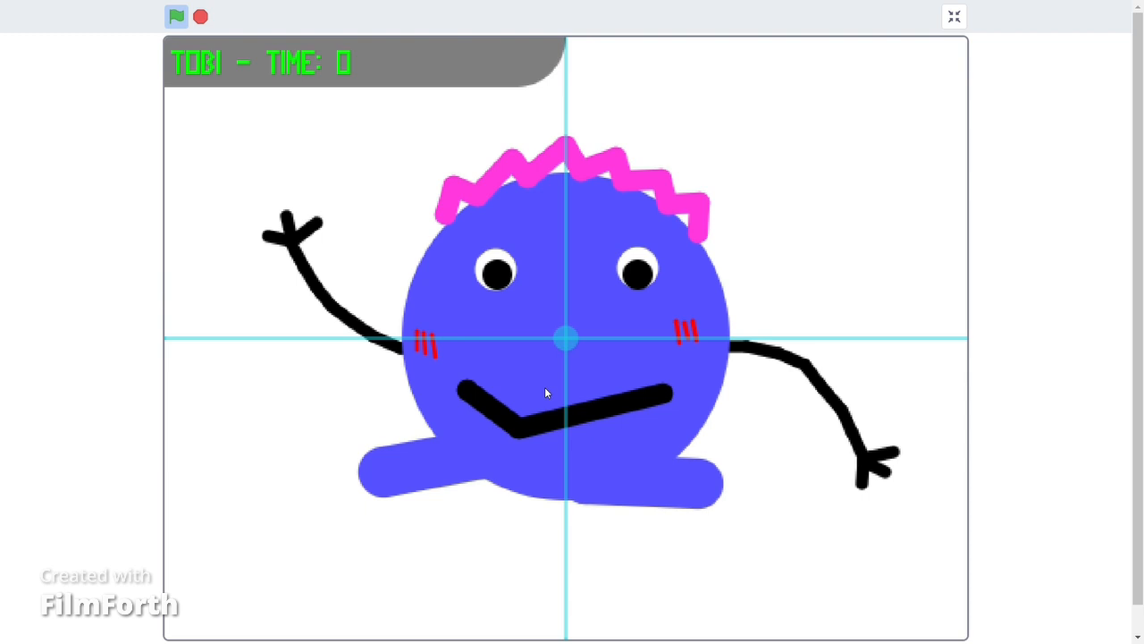
{"action": "mouse_move", "coordinate": [146, 296]}
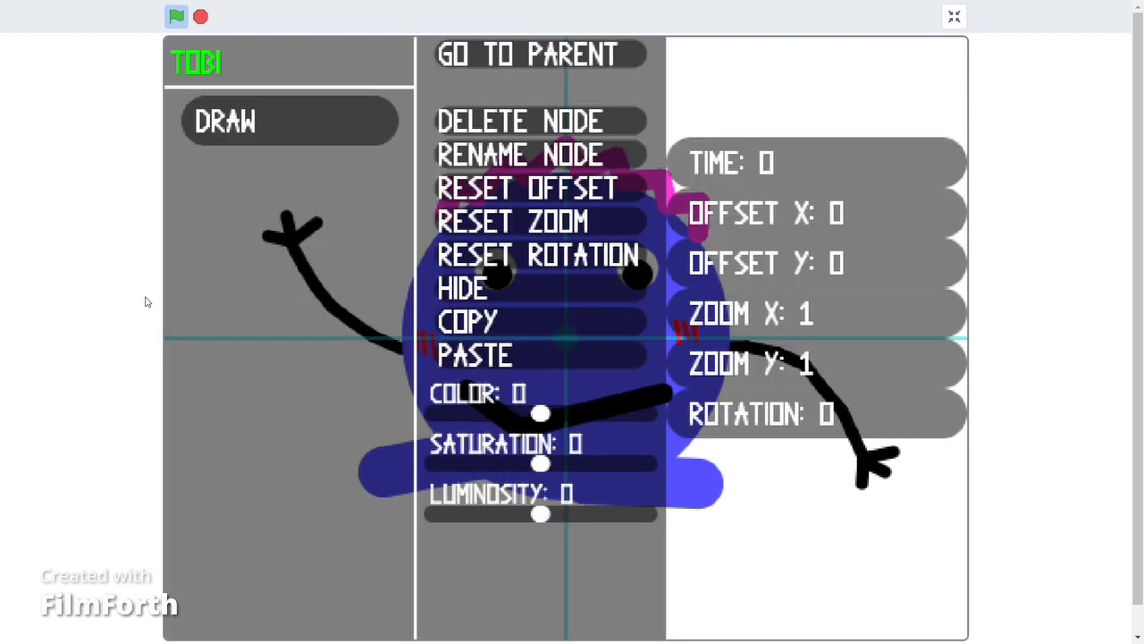
{"action": "left_click", "coordinate": [268, 126]}
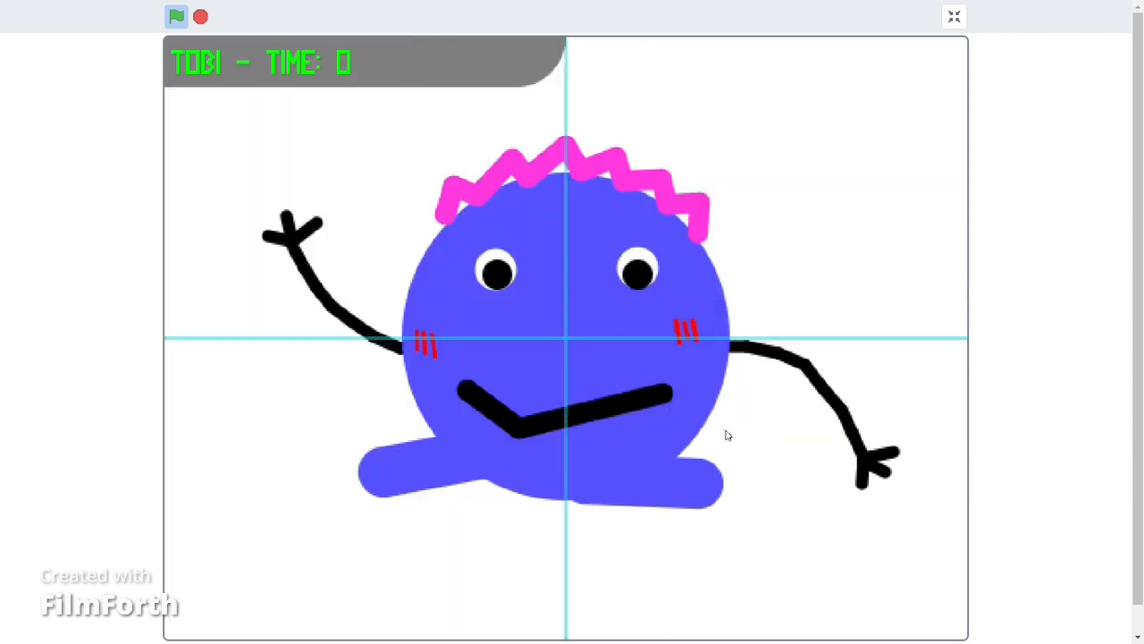
{"action": "mouse_move", "coordinate": [102, 212]}
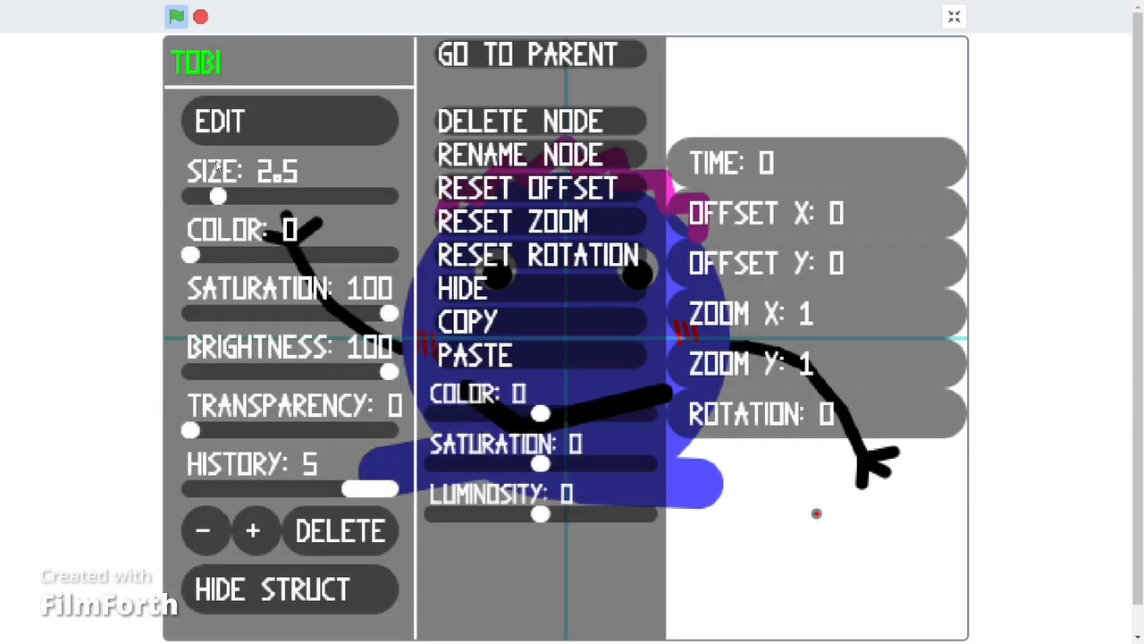
{"action": "left_click", "coordinate": [249, 123]}
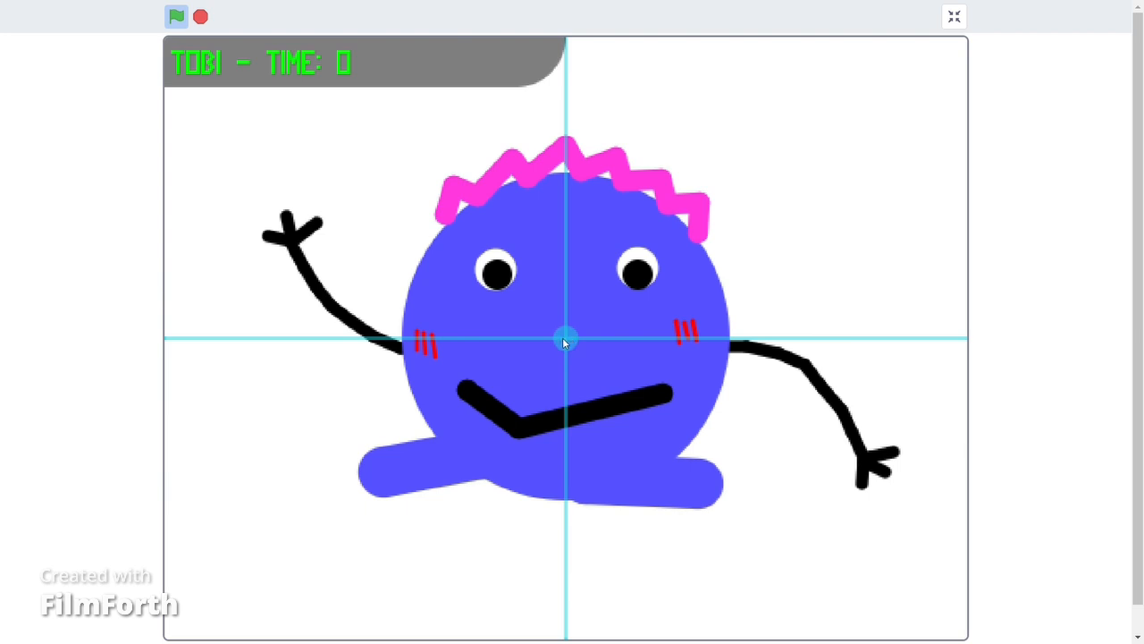
Move the character around the canvas in all four directions to an offset of X -50, Y -12
{"action": "mouse_move", "coordinate": [569, 339]}
{"action": "left_mouse_down"}
{"action": "mouse_move", "coordinate": [612, 332]}
{"action": "mouse_move", "coordinate": [773, 230]}
{"action": "mouse_move", "coordinate": [802, 230]}
{"action": "mouse_move", "coordinate": [371, 431]}
{"action": "mouse_move", "coordinate": [371, 380]}
{"action": "mouse_move", "coordinate": [722, 271]}
{"action": "mouse_move", "coordinate": [661, 405]}
{"action": "mouse_move", "coordinate": [496, 451]}
{"action": "mouse_move", "coordinate": [551, 343]}
{"action": "left_mouse_up"}
{"action": "key", "text": "Right"}
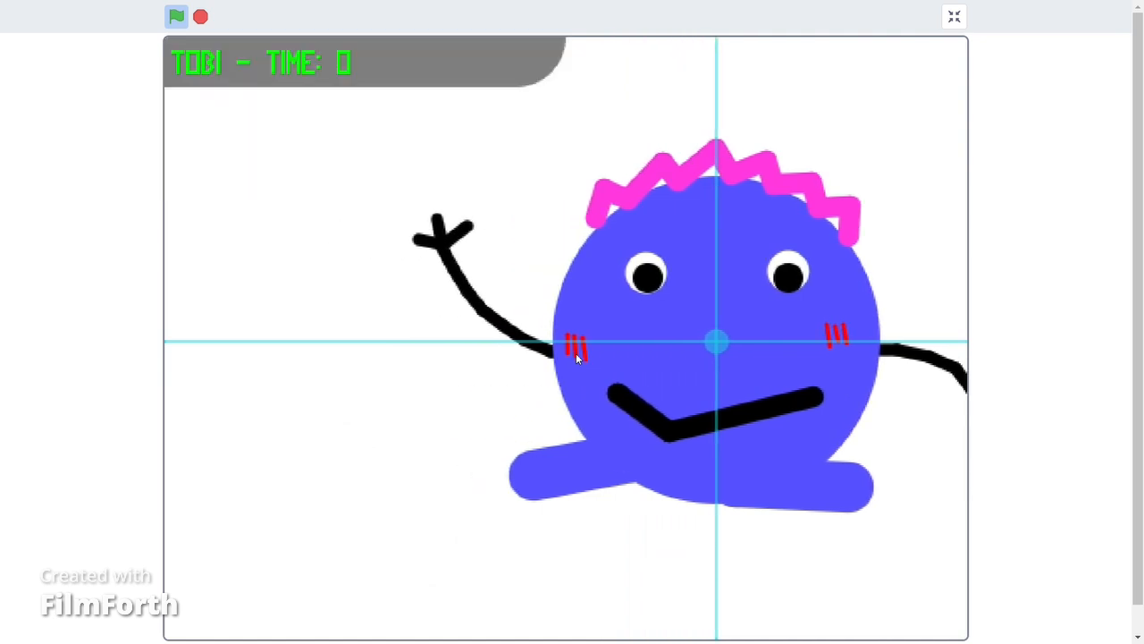
{"action": "key", "text": "Up"}
{"action": "key", "text": "Down"}
{"action": "key", "text": "Left"}
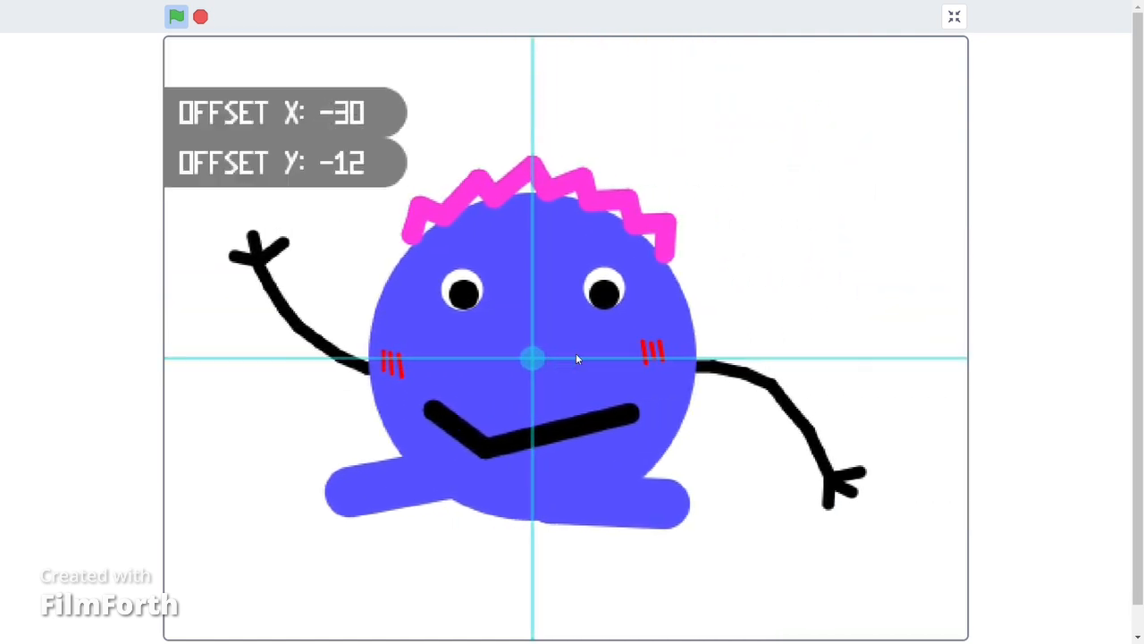
Reset the character's offset and move the character to offset X 18, Y 22
{"action": "mouse_move", "coordinate": [78, 278]}
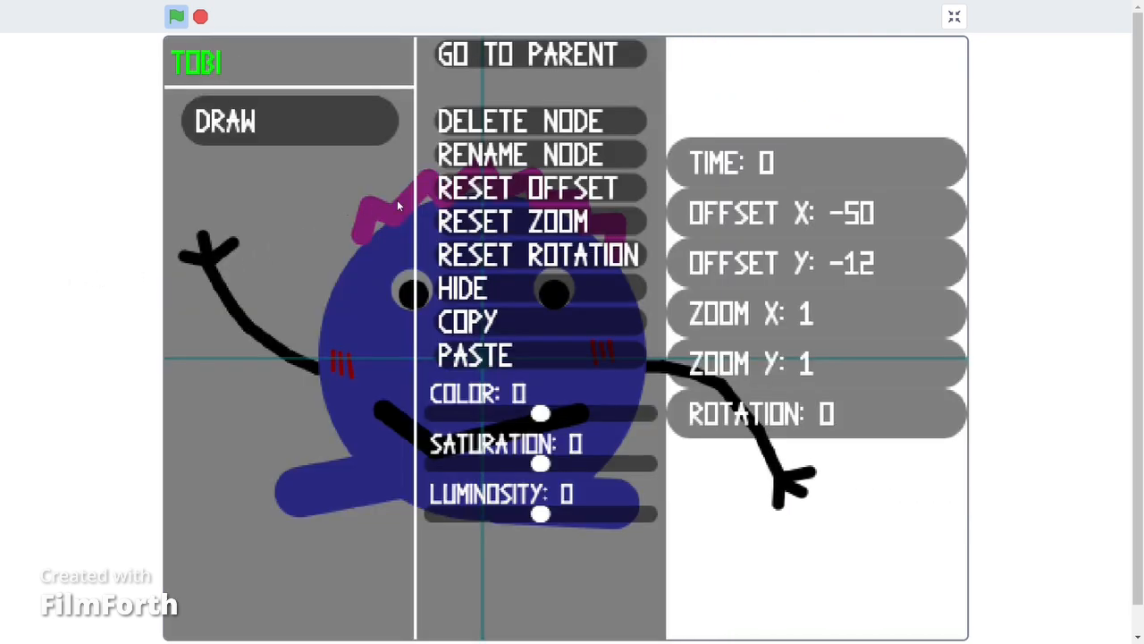
{"action": "left_click", "coordinate": [480, 195]}
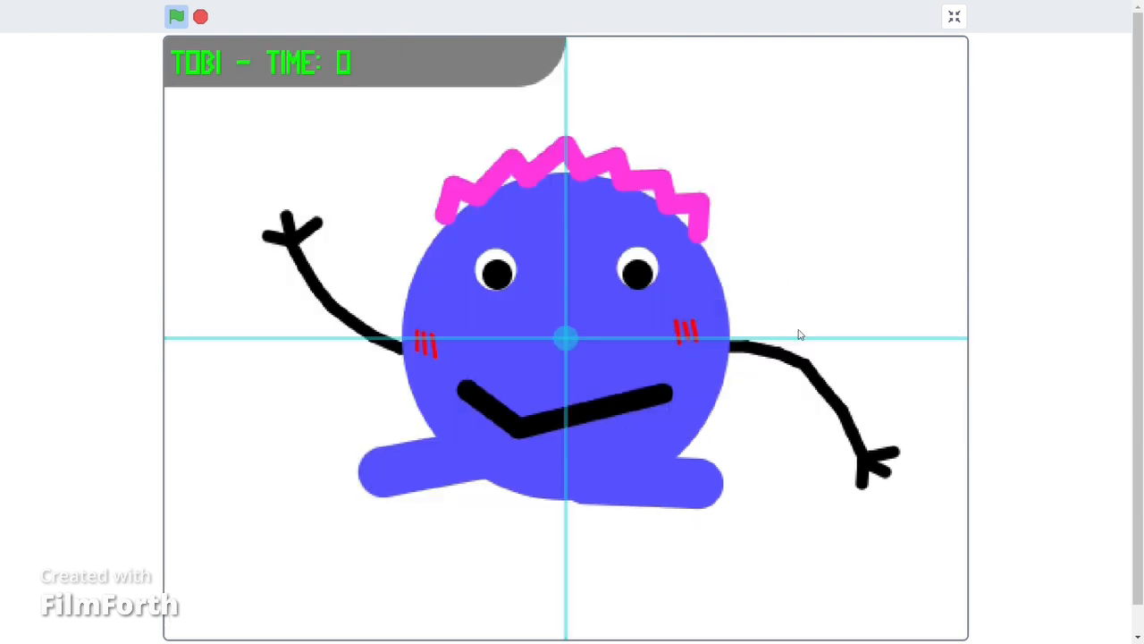
{"action": "mouse_move", "coordinate": [566, 336]}
{"action": "left_mouse_down"}
{"action": "mouse_move", "coordinate": [499, 376]}
{"action": "mouse_move", "coordinate": [598, 306]}
{"action": "left_mouse_up"}
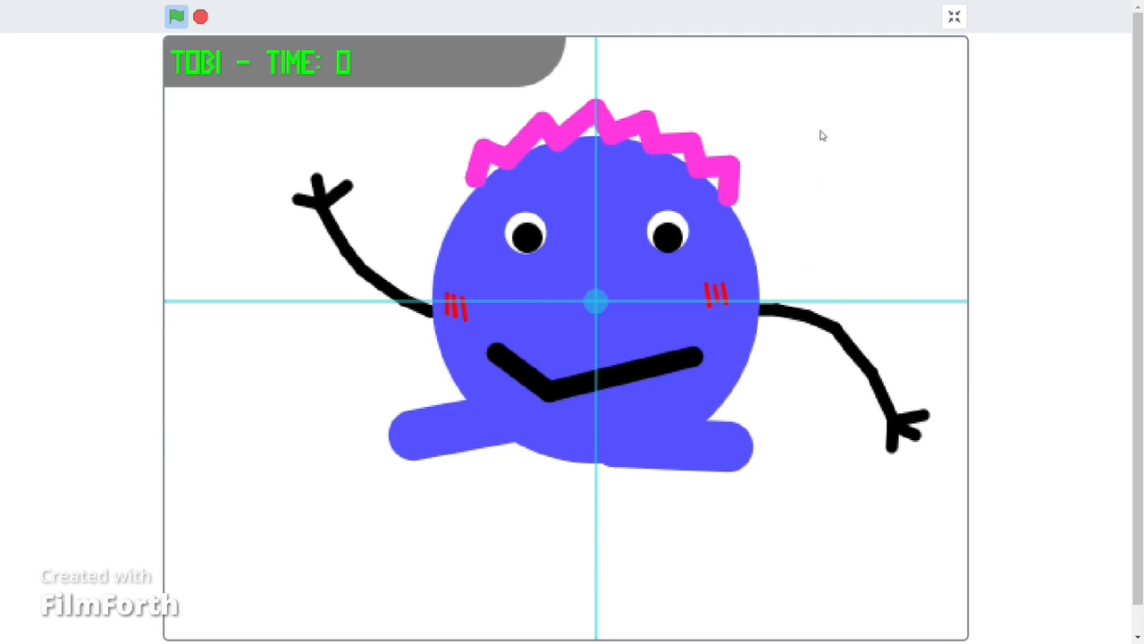
Shrink, stretch and mirror the character by scaling it, and reset its zoom
{"action": "key", "text": "s"}
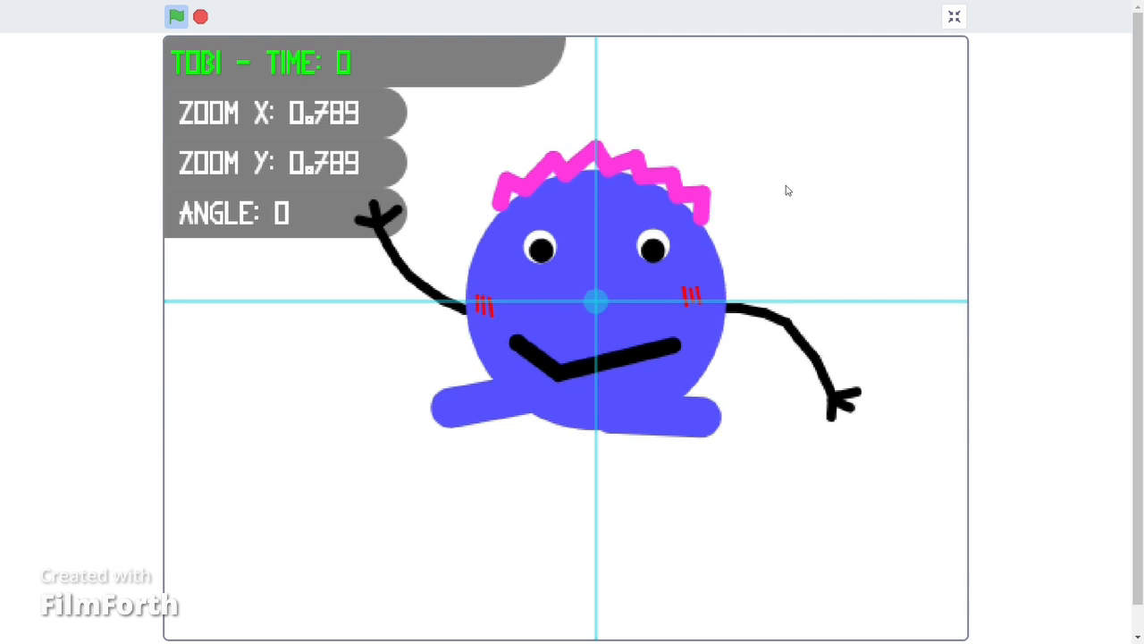
{"action": "left_click", "coordinate": [690, 278]}
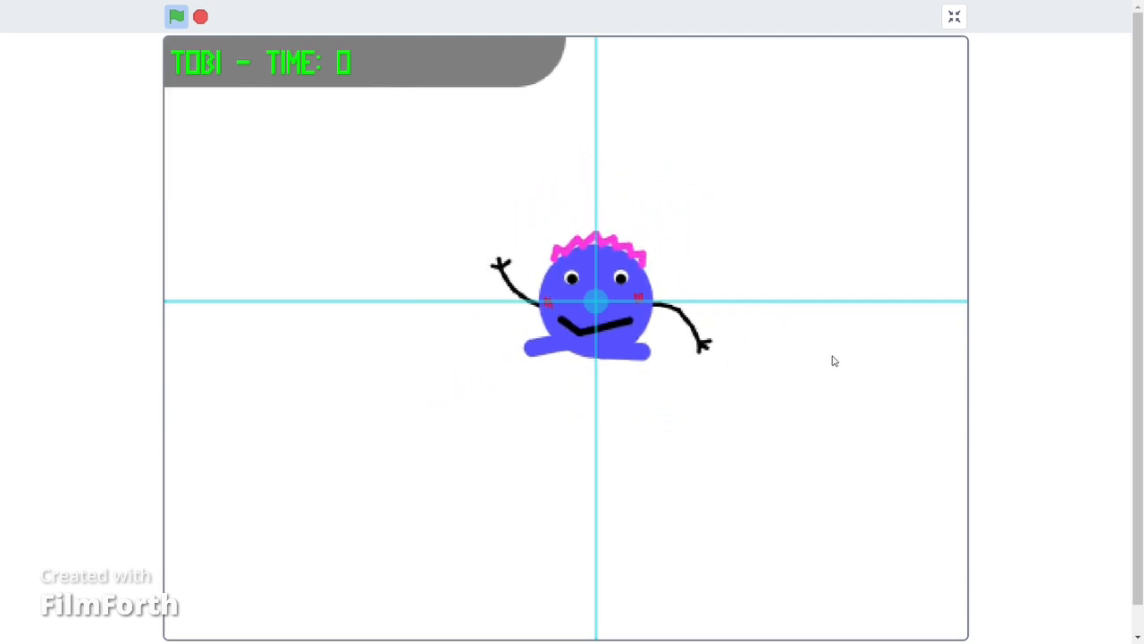
{"action": "left_click", "coordinate": [833, 361]}
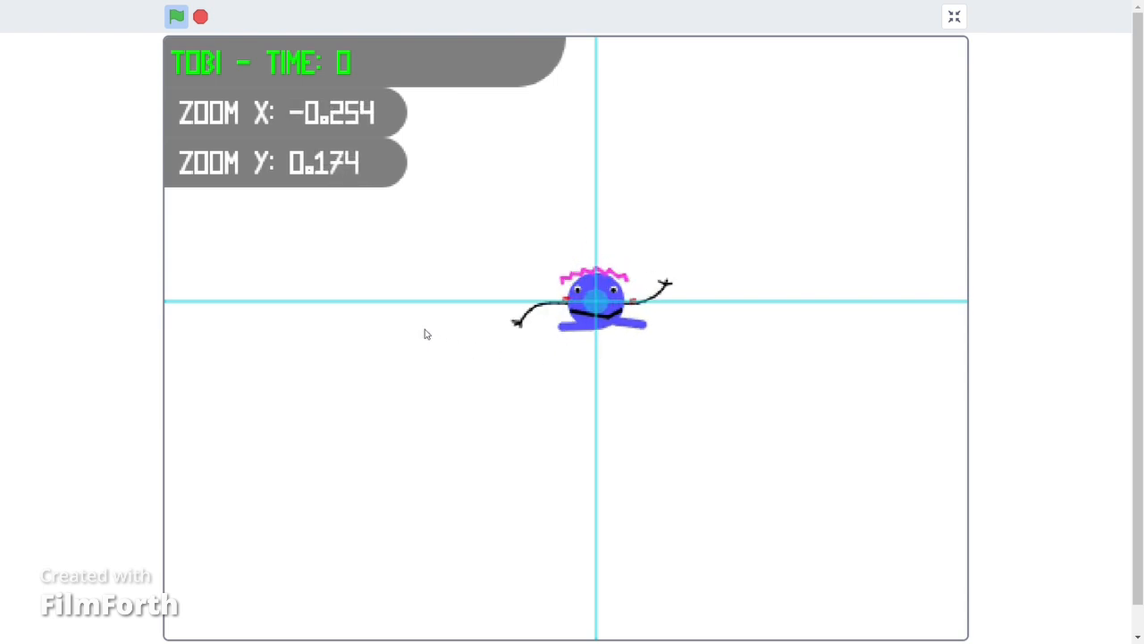
{"action": "left_click", "coordinate": [145, 410]}
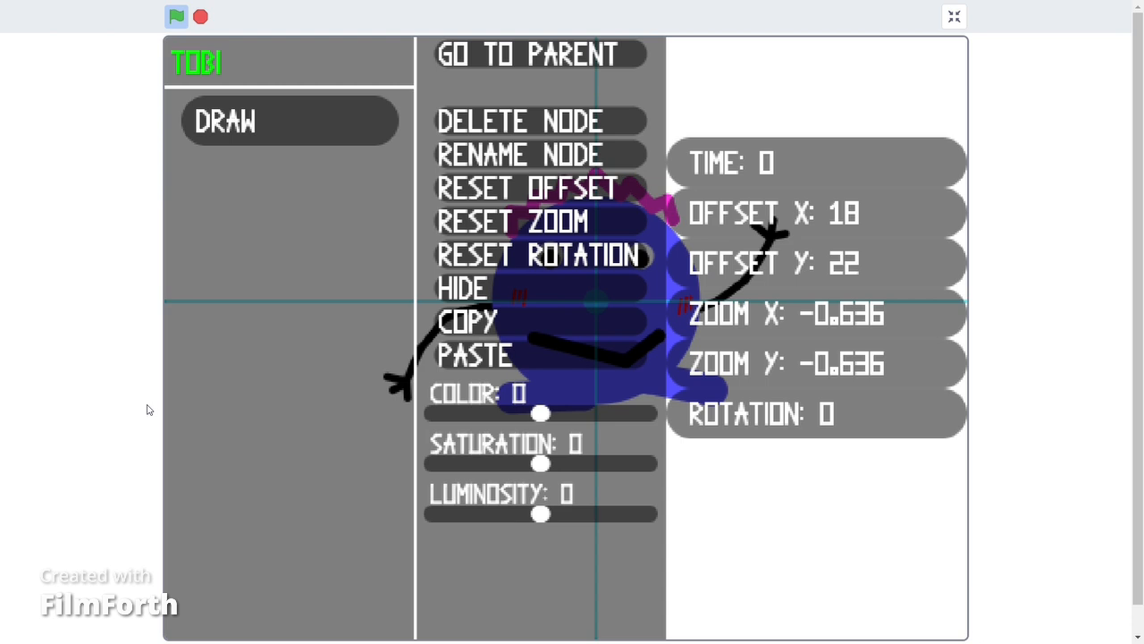
{"action": "left_click", "coordinate": [943, 390]}
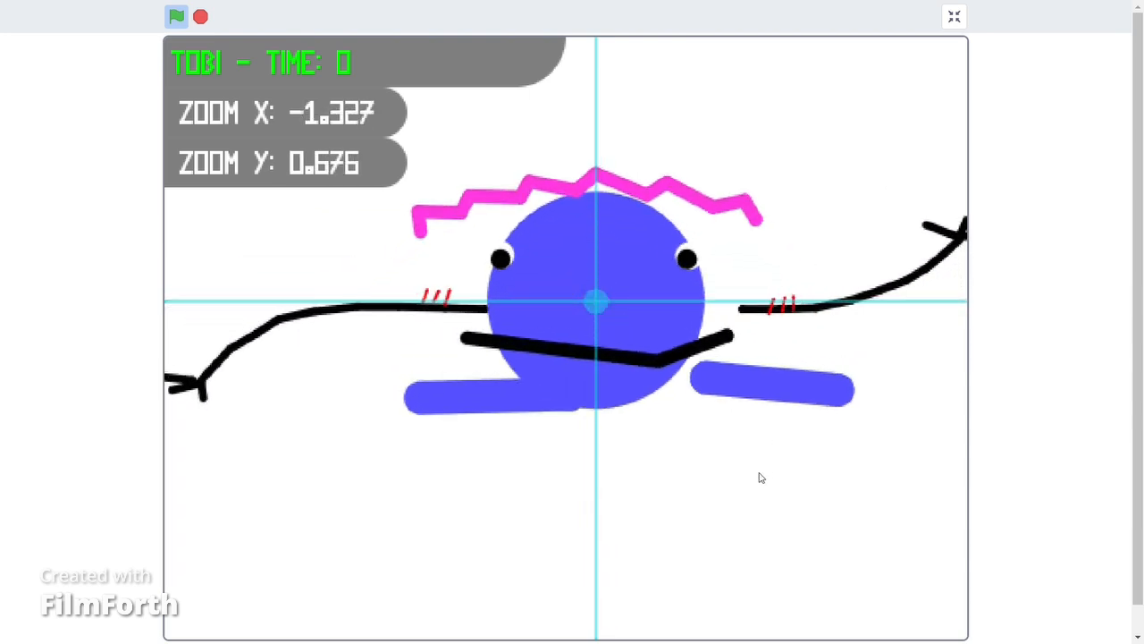
{"action": "left_click", "coordinate": [713, 536]}
{"action": "mouse_move", "coordinate": [141, 394]}
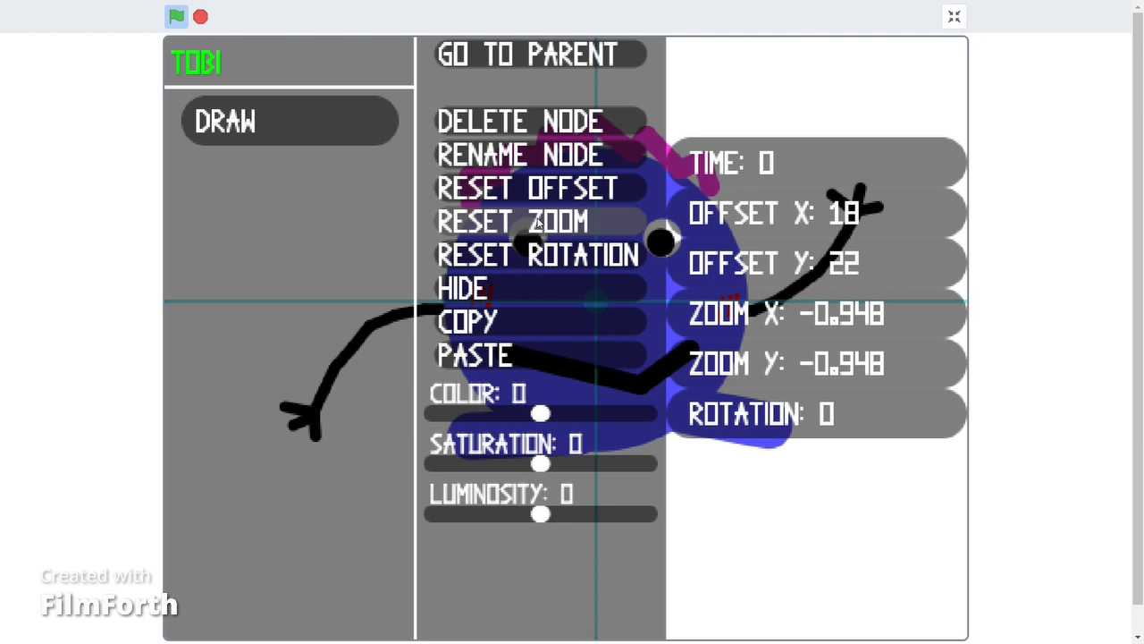
{"action": "left_click", "coordinate": [540, 222]}
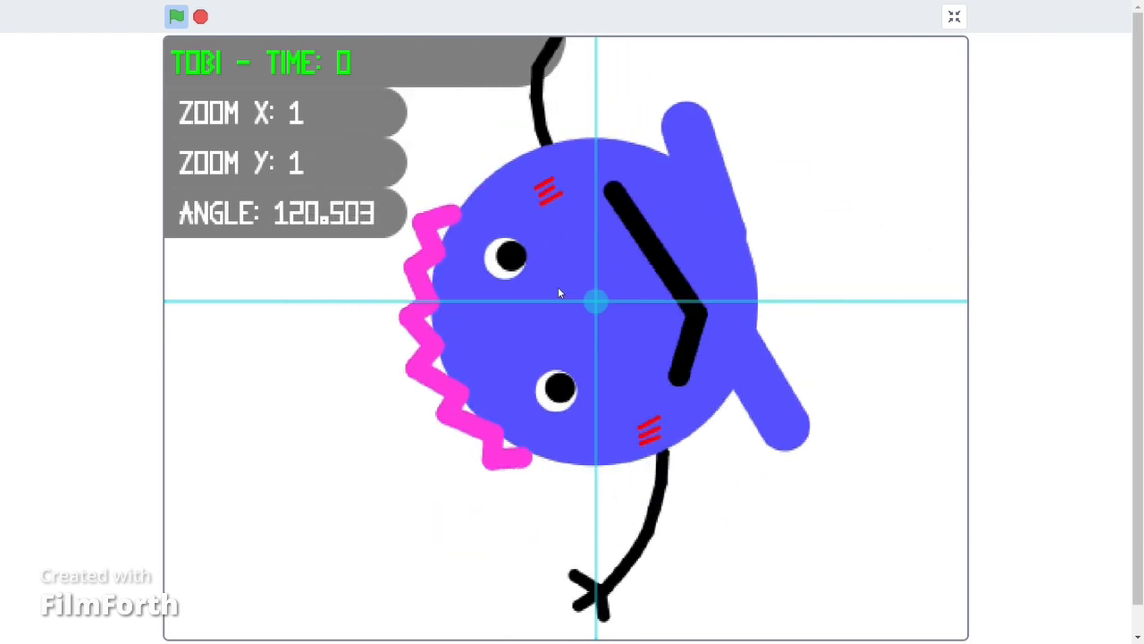
Rotate the character around its center point and reset its rotation
{"action": "left_click_drag", "start_coordinate": [745, 285], "coordinate": [745, 282]}
{"action": "mouse_move", "coordinate": [146, 358]}
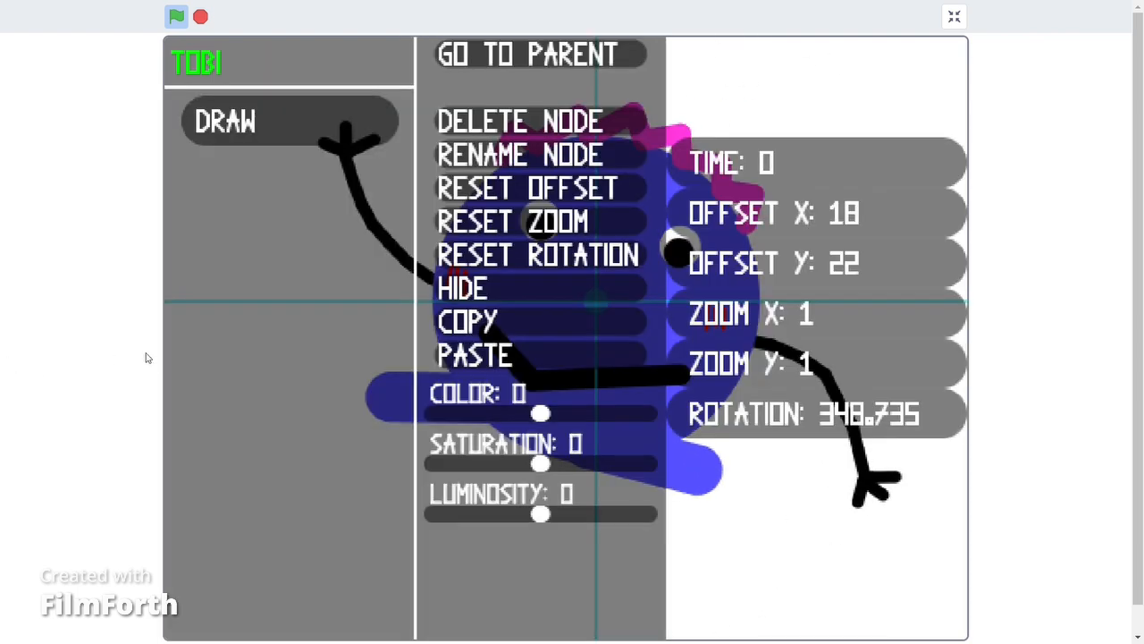
{"action": "left_click", "coordinate": [539, 255]}
{"action": "left_click", "coordinate": [691, 333]}
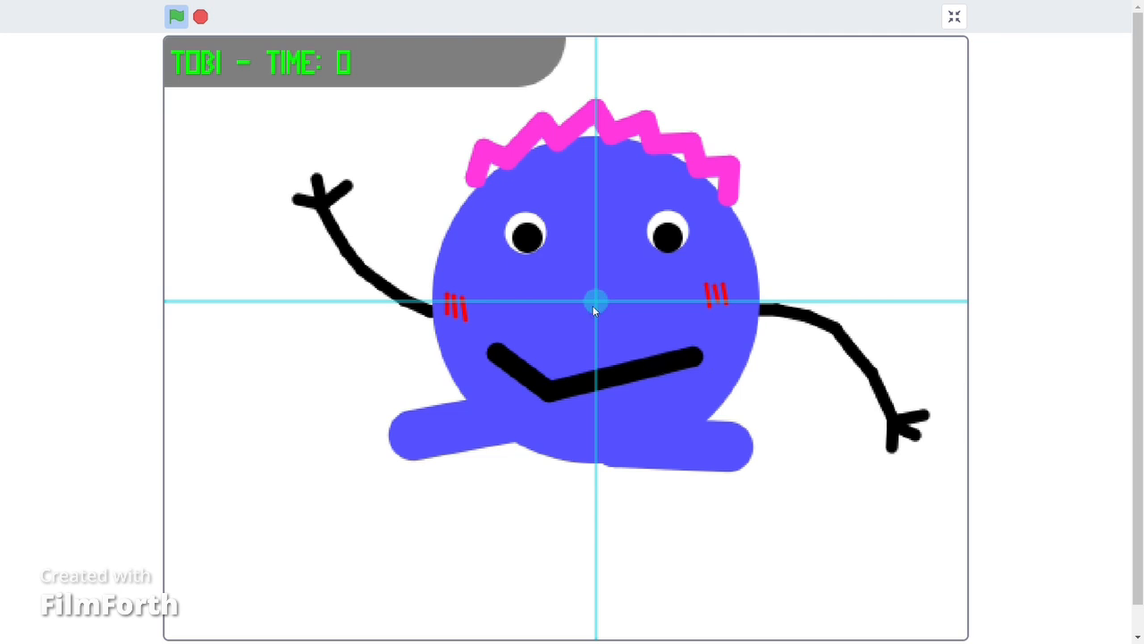
Rotate the character to 7.92, scale it to zoom 0.488 and move it to offset X 120, Y 65
{"action": "left_click_drag", "start_coordinate": [736, 386], "coordinate": [779, 370]}
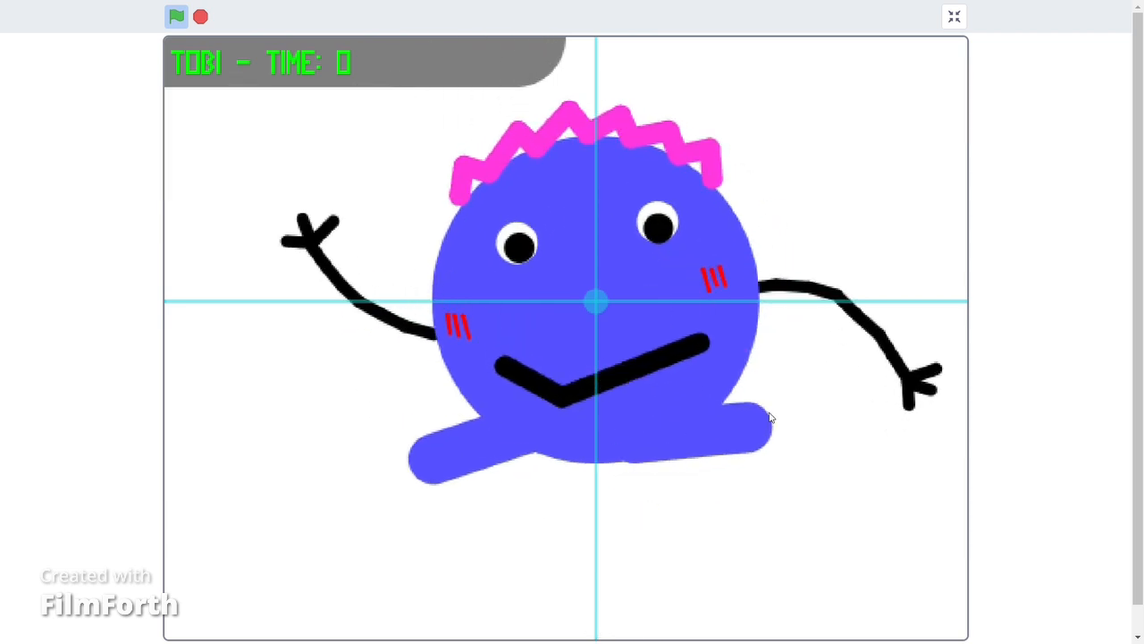
{"action": "left_click_drag", "start_coordinate": [721, 413], "coordinate": [663, 349]}
{"action": "left_click_drag", "start_coordinate": [598, 297], "coordinate": [768, 228]}
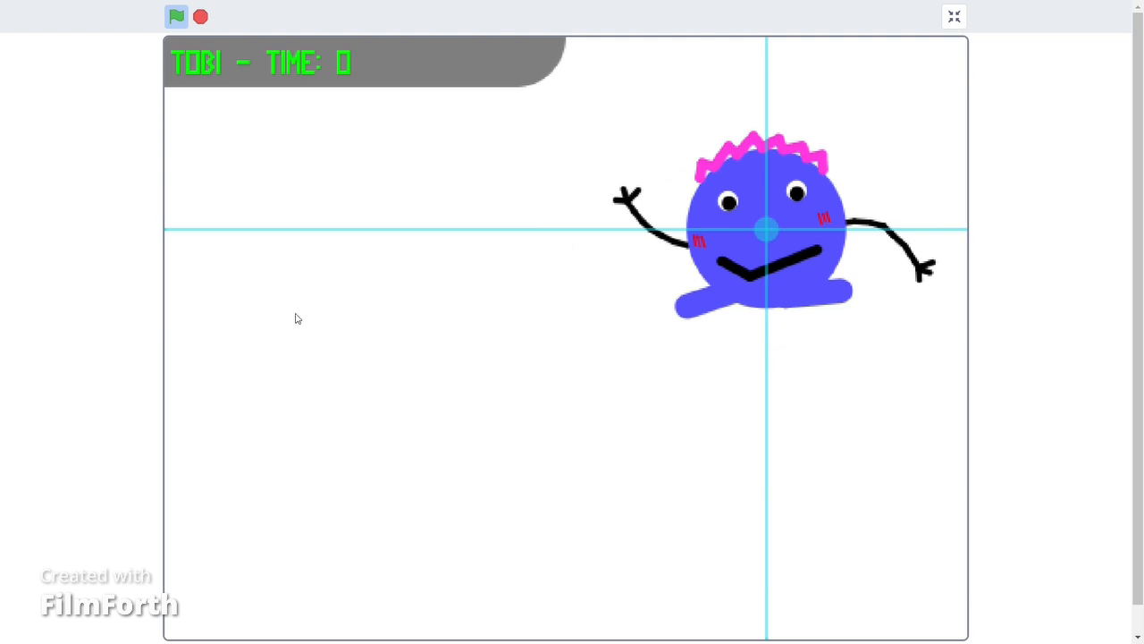
{"action": "mouse_move", "coordinate": [156, 307]}
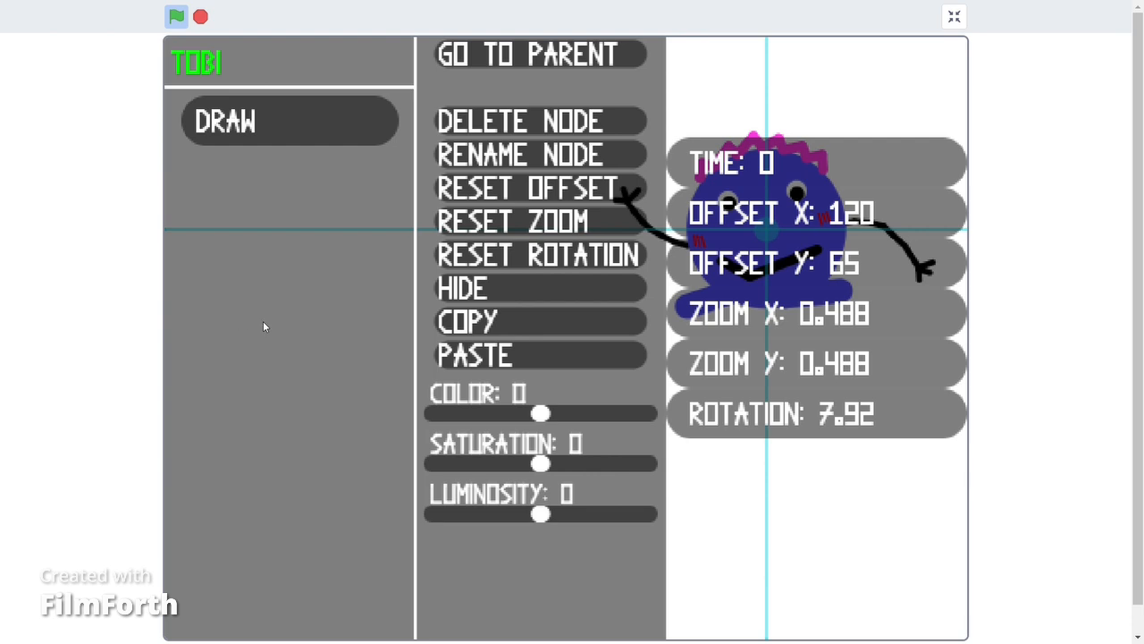
Tint the tobi character by setting its color effect to -16, saturation to 10 and luminosity to -12
{"action": "left_click_drag", "start_coordinate": [540, 414], "coordinate": [467, 417]}
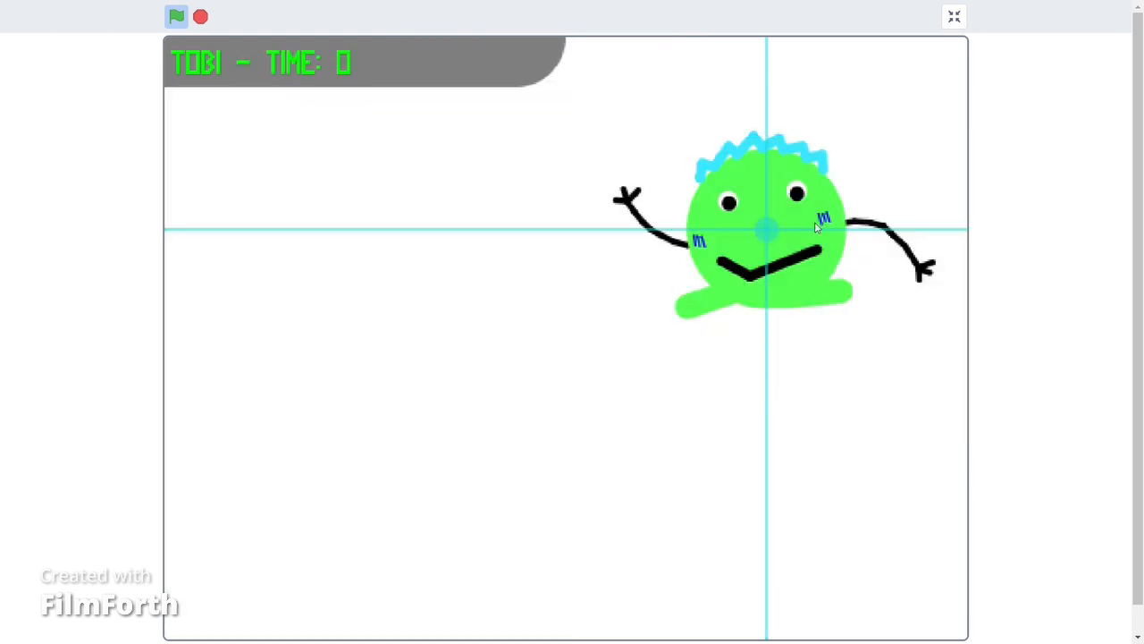
{"action": "mouse_move", "coordinate": [113, 379]}
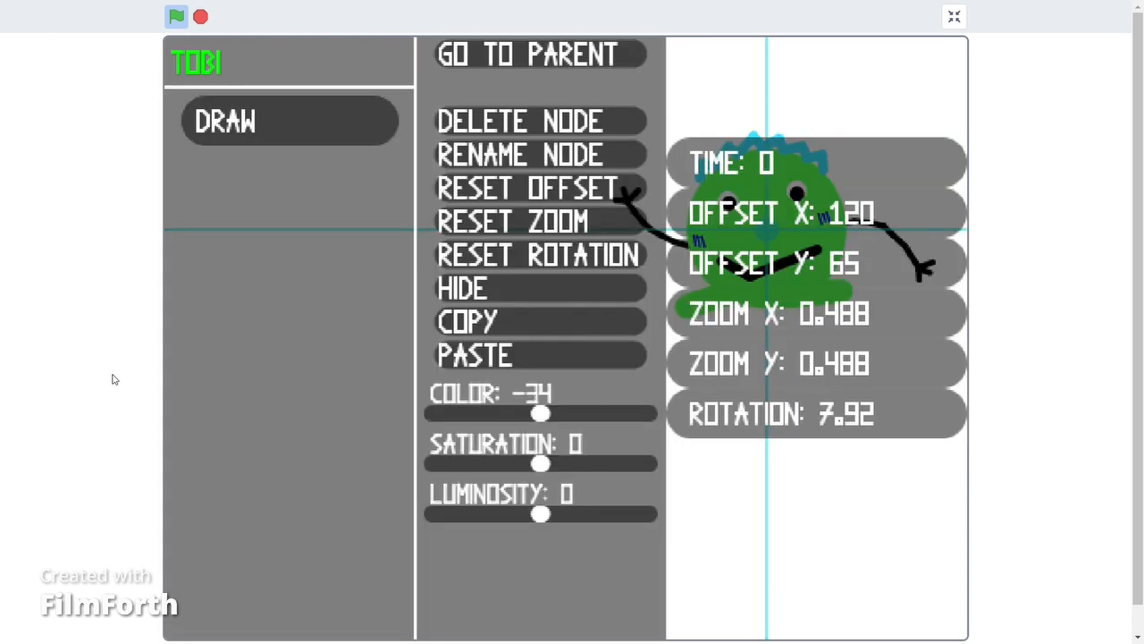
{"action": "left_click_drag", "start_coordinate": [535, 465], "coordinate": [565, 488]}
{"action": "mouse_move", "coordinate": [540, 413]}
{"action": "left_mouse_down"}
{"action": "mouse_move", "coordinate": [464, 425]}
{"action": "mouse_move", "coordinate": [580, 416]}
{"action": "mouse_move", "coordinate": [541, 418]}
{"action": "left_mouse_up"}
{"action": "left_click_drag", "start_coordinate": [539, 516], "coordinate": [516, 515]}
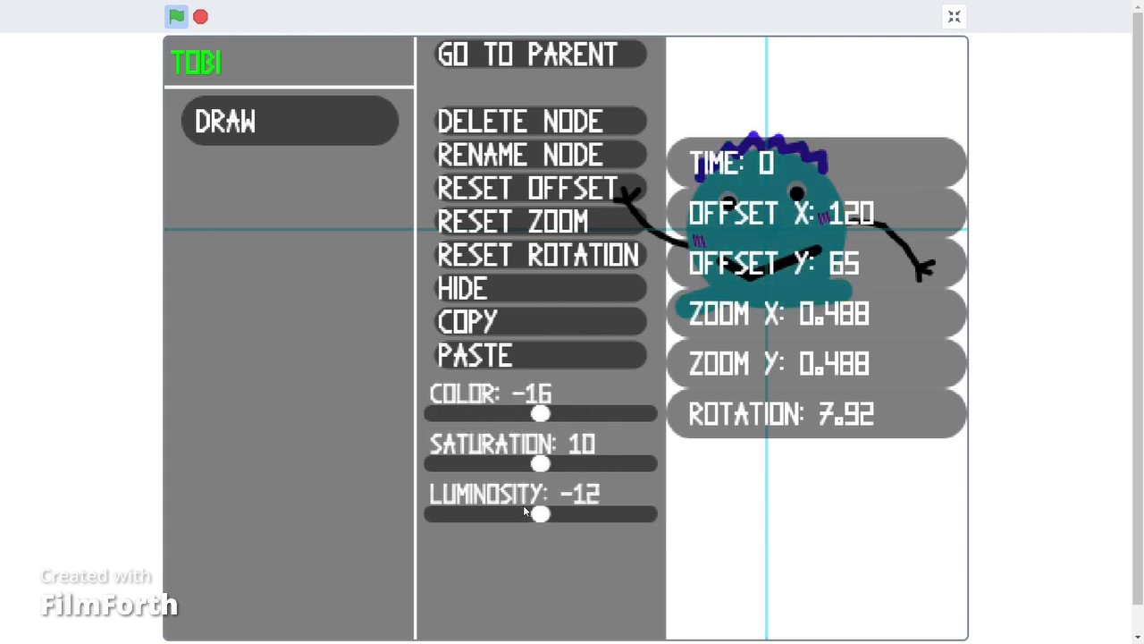
Hide the character and show it again, and set its color, saturation and luminosity back to 0
{"action": "left_click", "coordinate": [524, 291]}
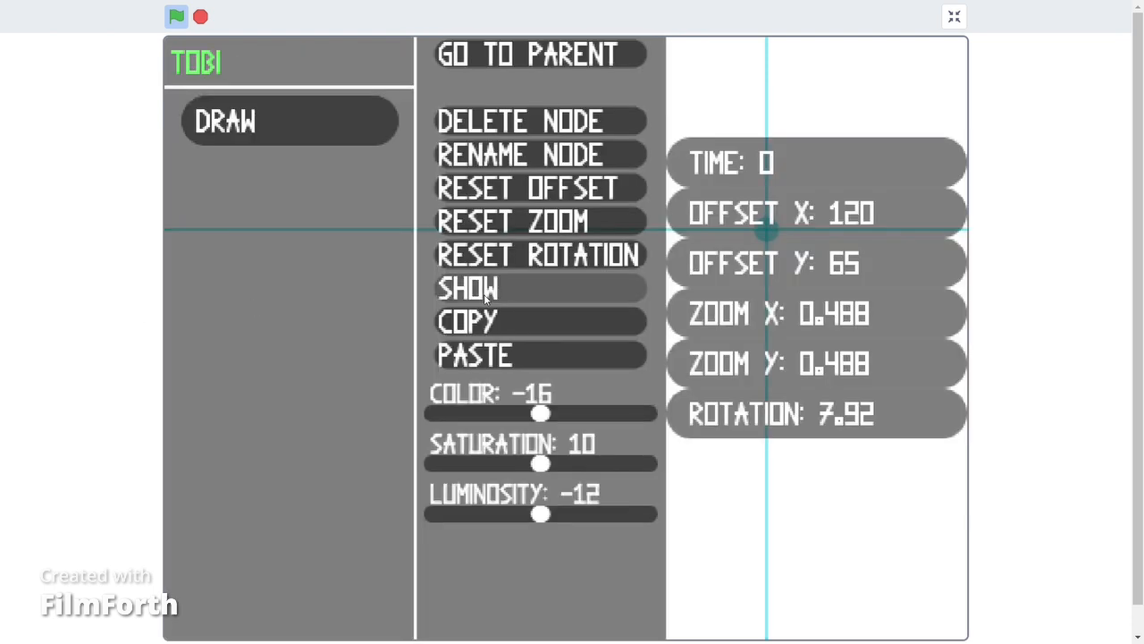
{"action": "left_click", "coordinate": [581, 290]}
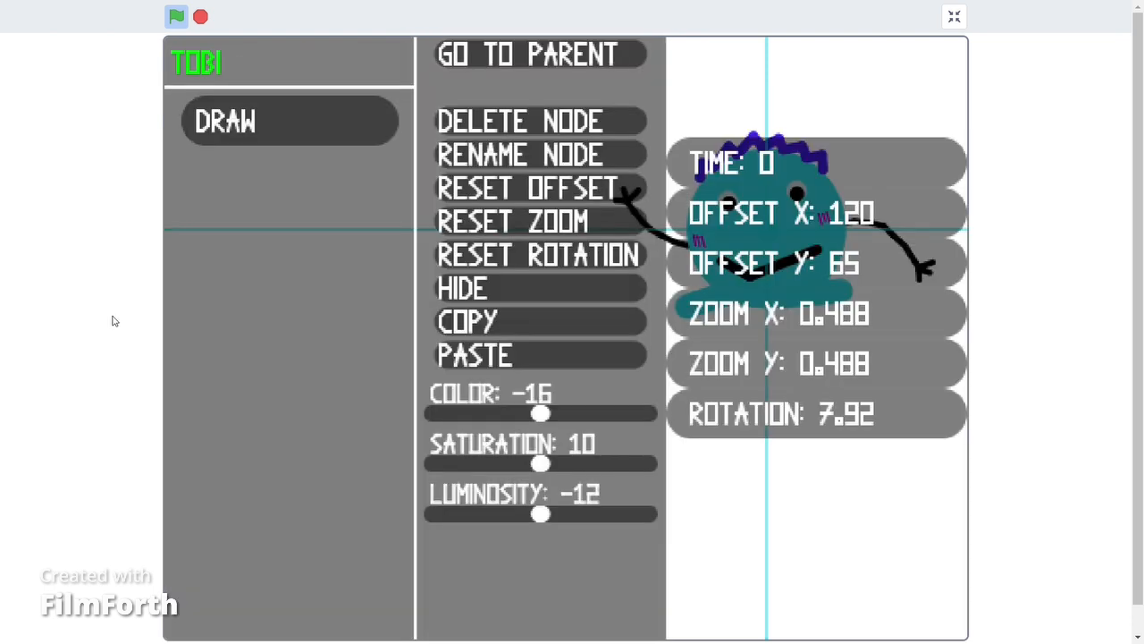
{"action": "left_click_drag", "start_coordinate": [540, 414], "coordinate": [575, 418]}
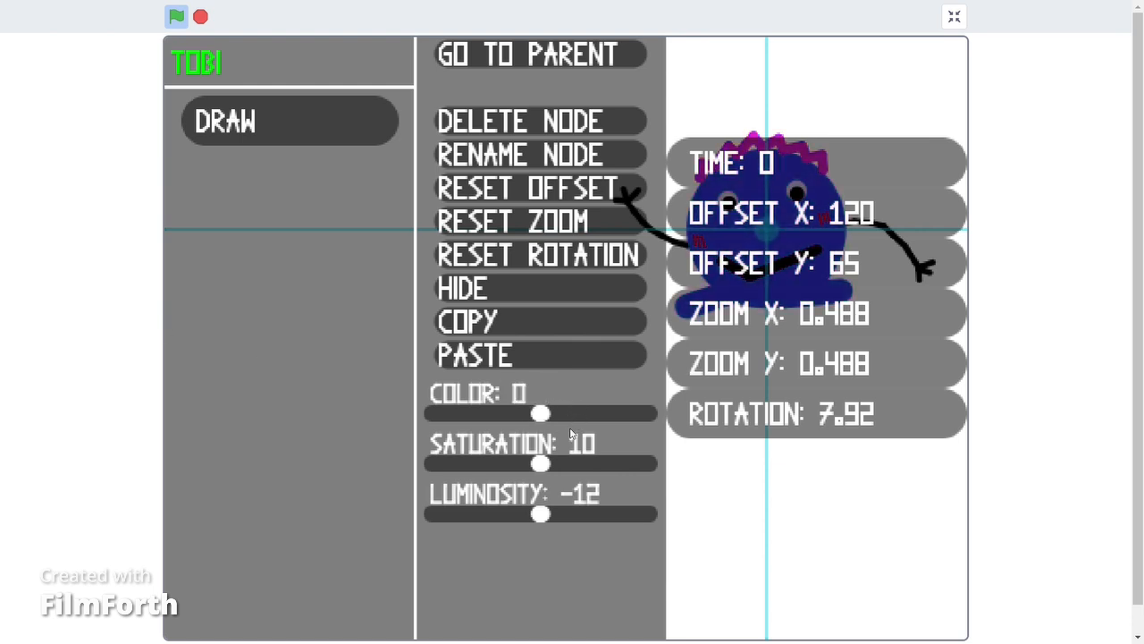
{"action": "mouse_move", "coordinate": [540, 464]}
{"action": "left_mouse_down"}
{"action": "mouse_move", "coordinate": [511, 466]}
{"action": "mouse_move", "coordinate": [520, 464]}
{"action": "left_mouse_up"}
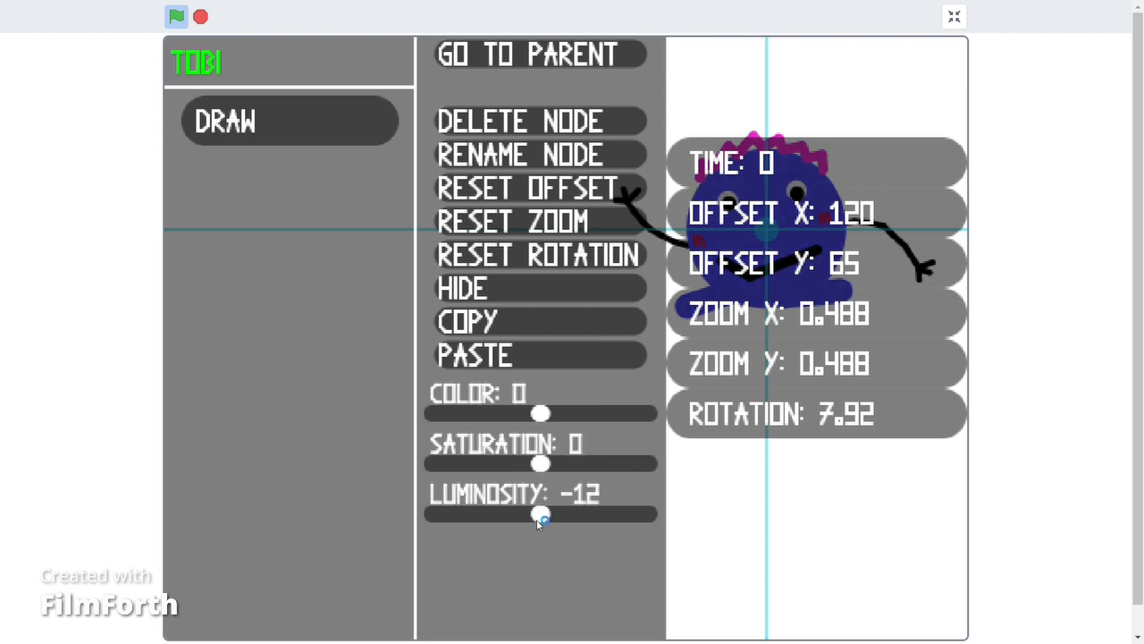
{"action": "left_click_drag", "start_coordinate": [541, 514], "coordinate": [568, 523]}
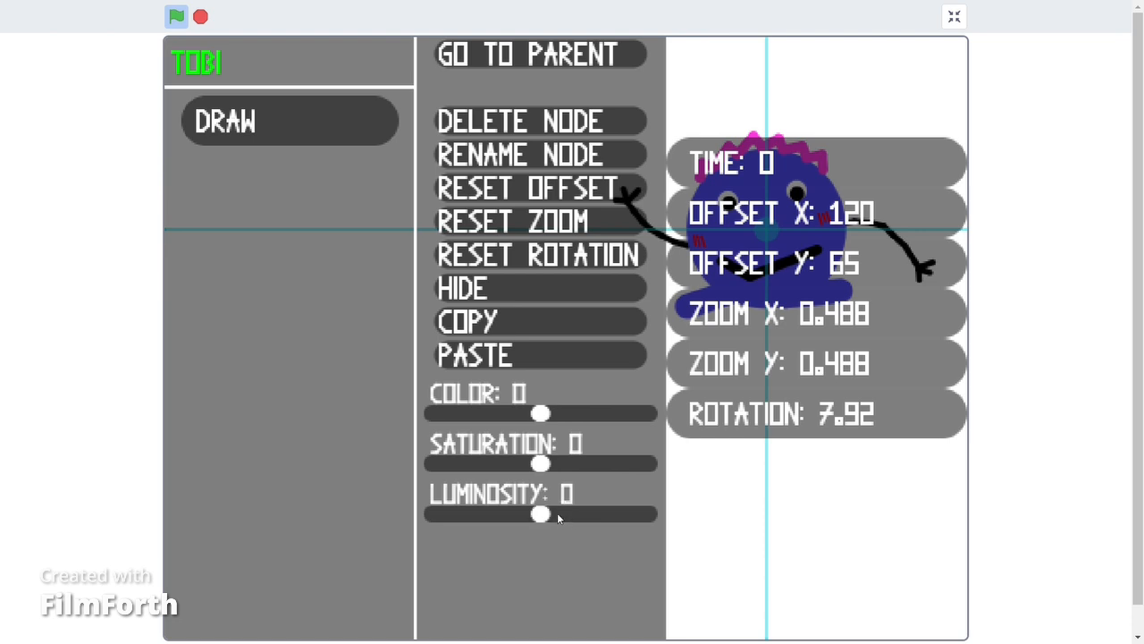
Reset the character's zoom and move the character near the stage center, at offset X 11, Y 8
{"action": "left_click", "coordinate": [690, 468]}
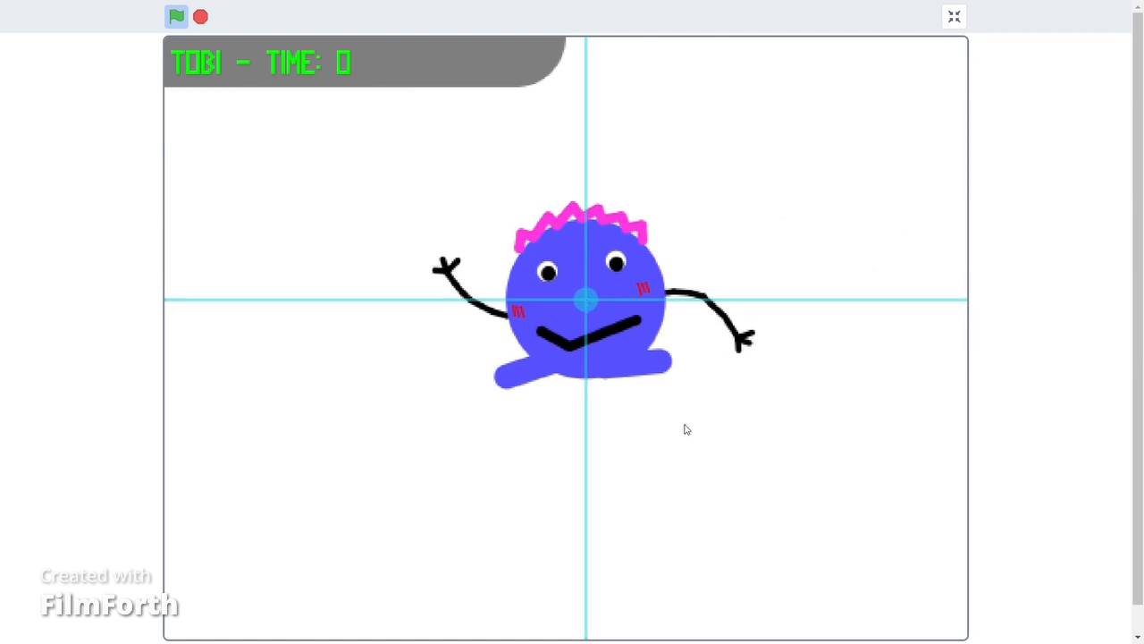
{"action": "left_click", "coordinate": [712, 516]}
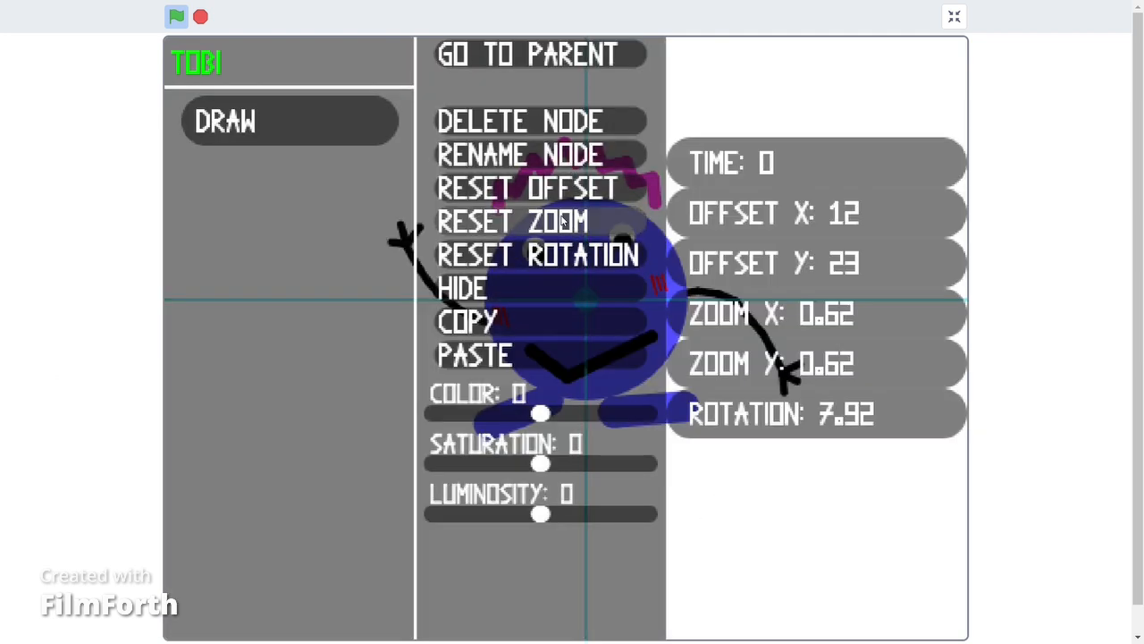
{"action": "left_click", "coordinate": [562, 221]}
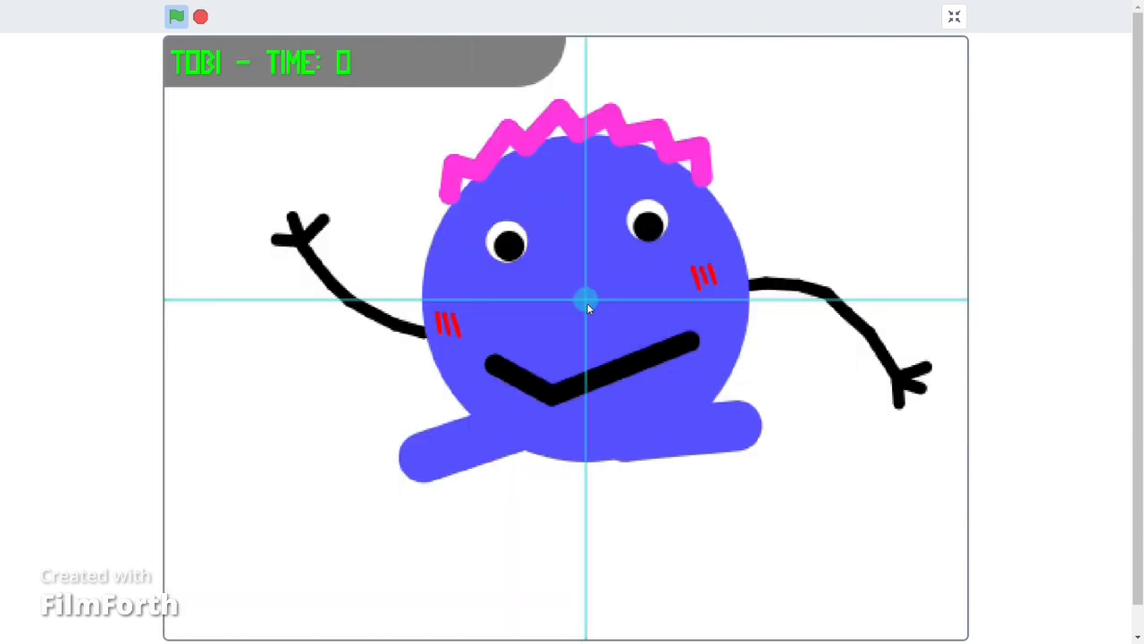
{"action": "left_click_drag", "start_coordinate": [587, 307], "coordinate": [584, 324]}
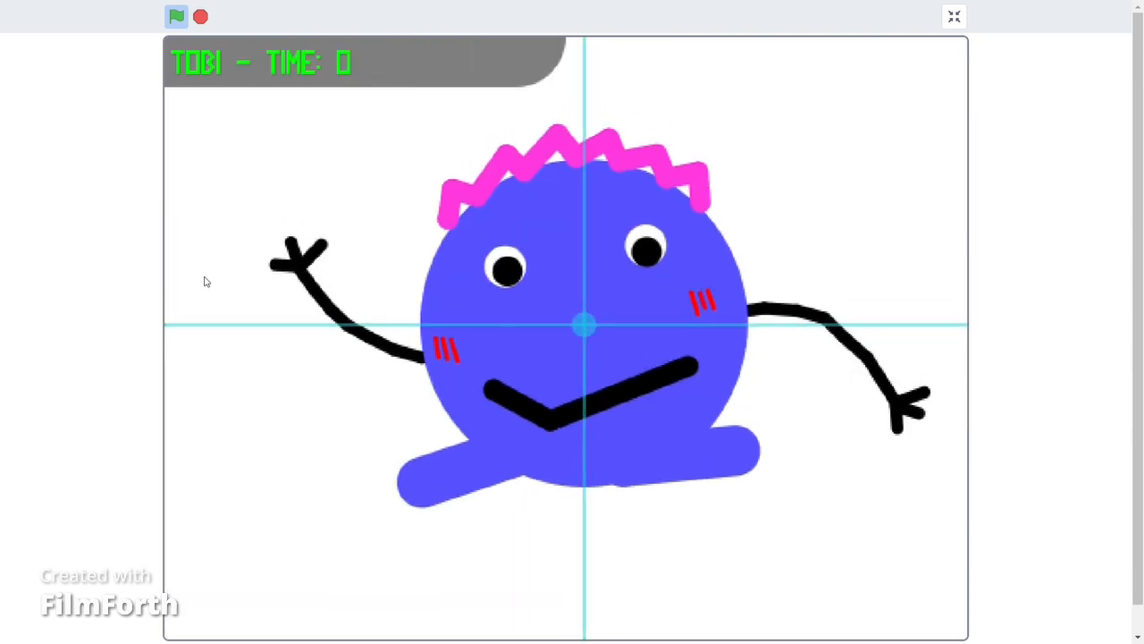
{"action": "left_click", "coordinate": [241, 295]}
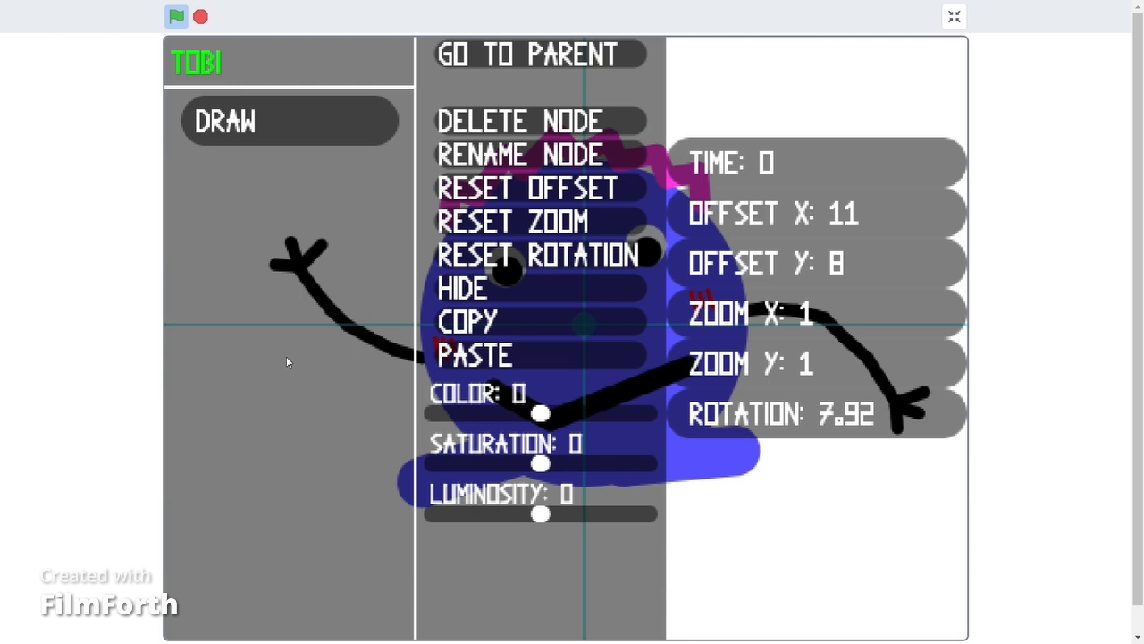
{"action": "left_click", "coordinate": [723, 410]}
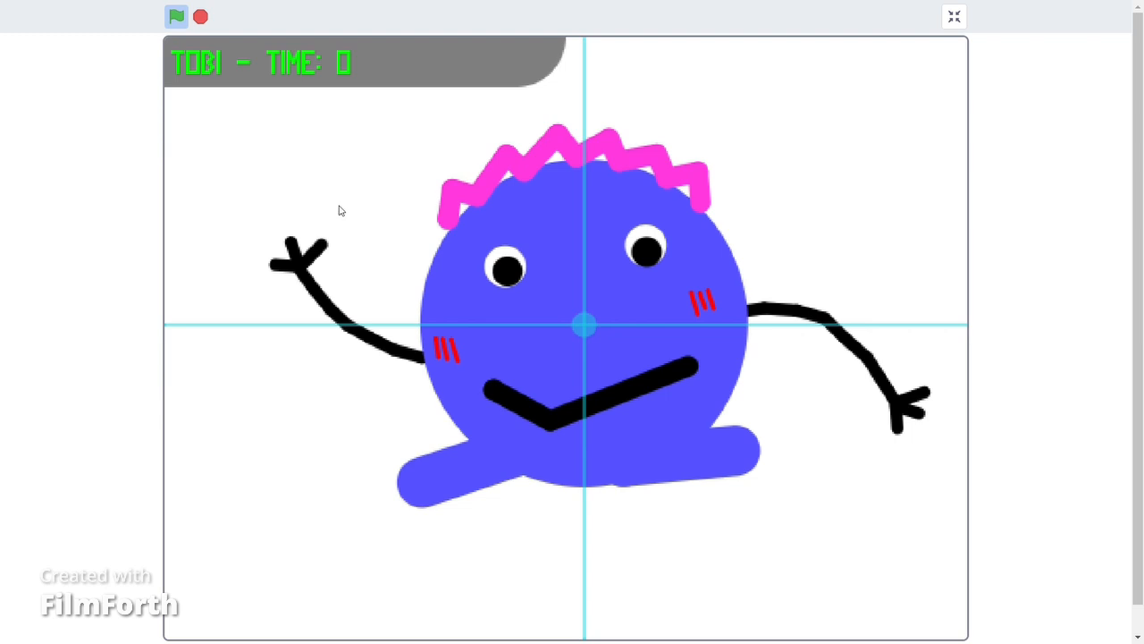
{"action": "mouse_move", "coordinate": [151, 208]}
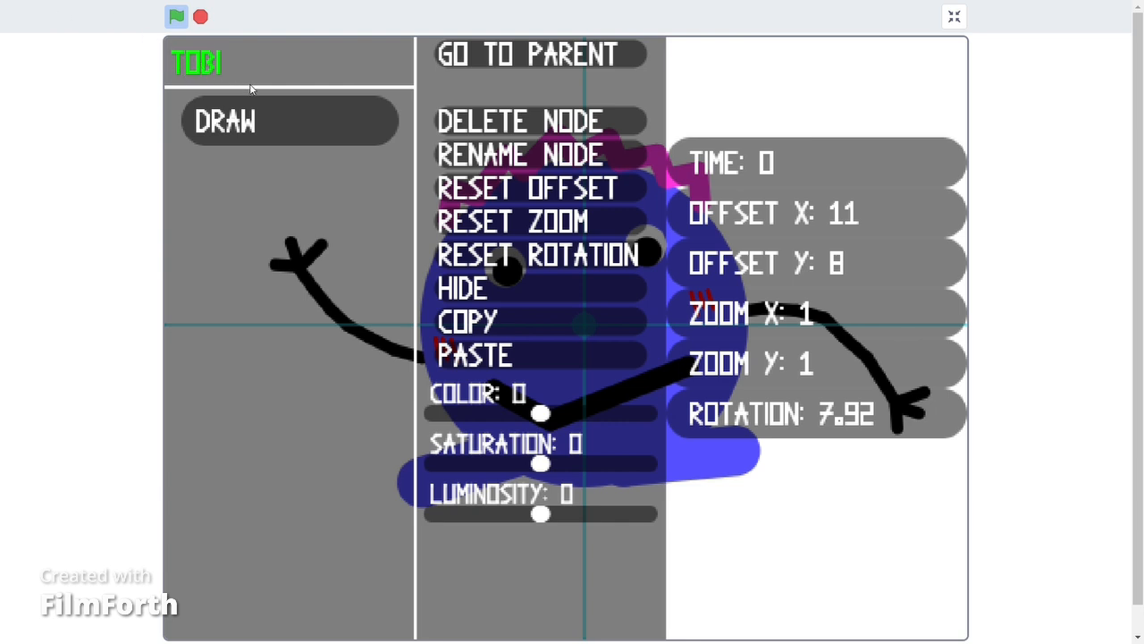
View the root node's options and its stage, and reopen the tobi node
{"action": "left_click", "coordinate": [536, 56]}
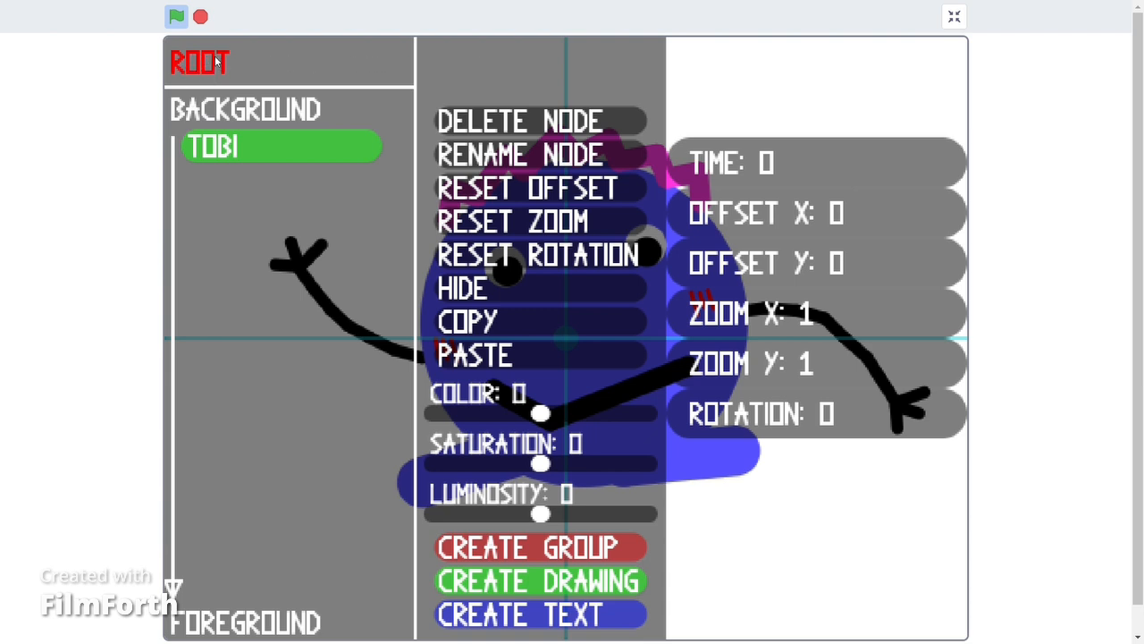
{"action": "key", "text": "space"}
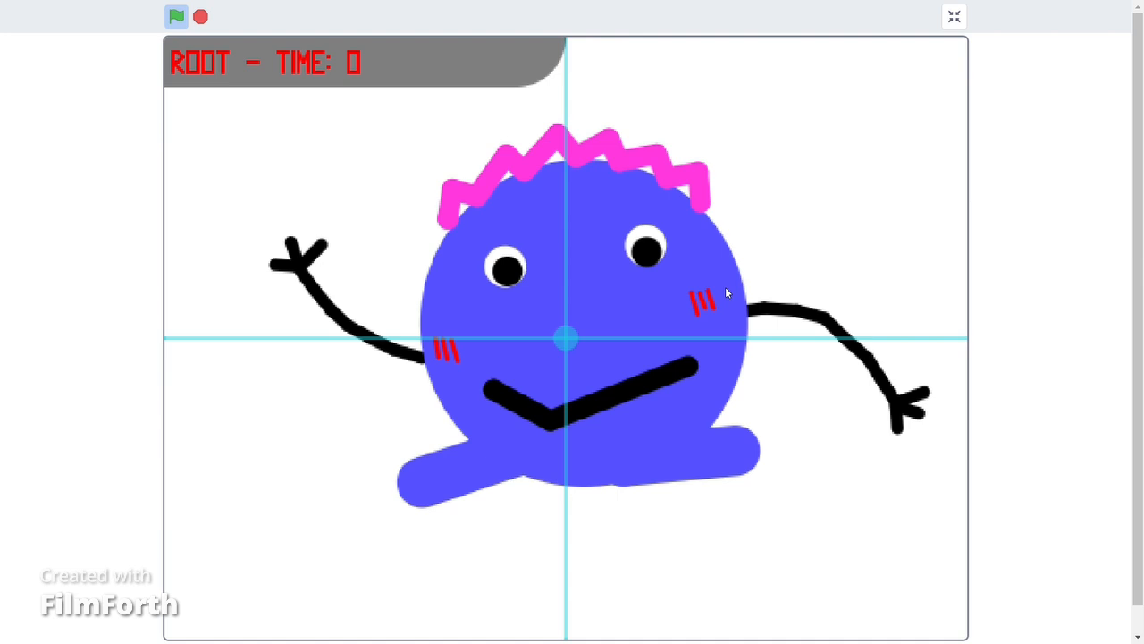
{"action": "key", "text": "space"}
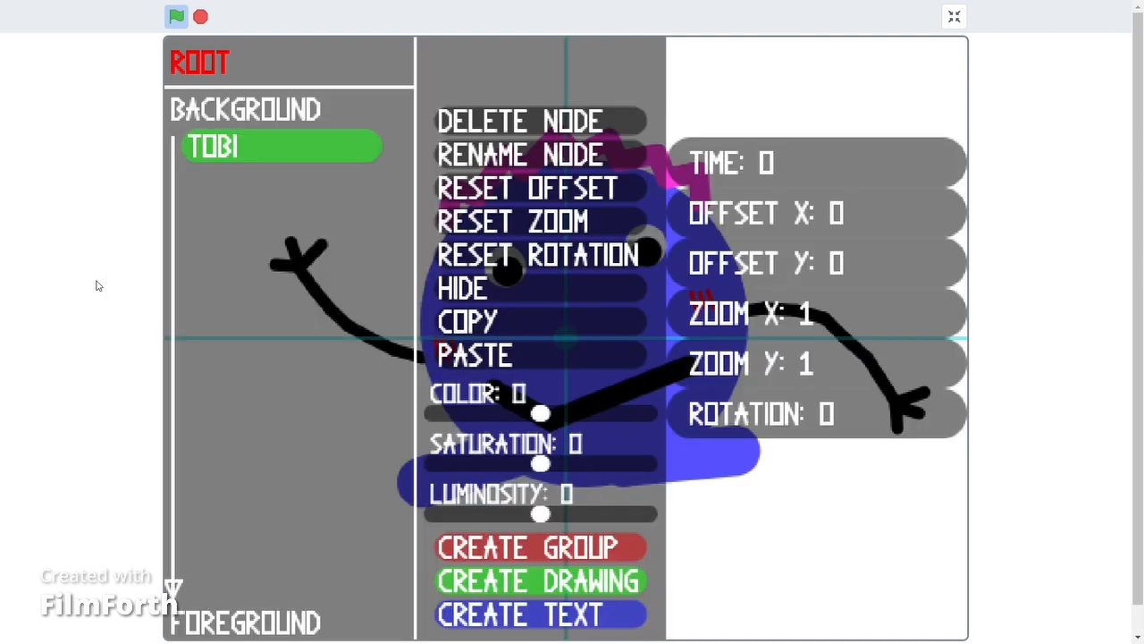
{"action": "left_click", "coordinate": [248, 143]}
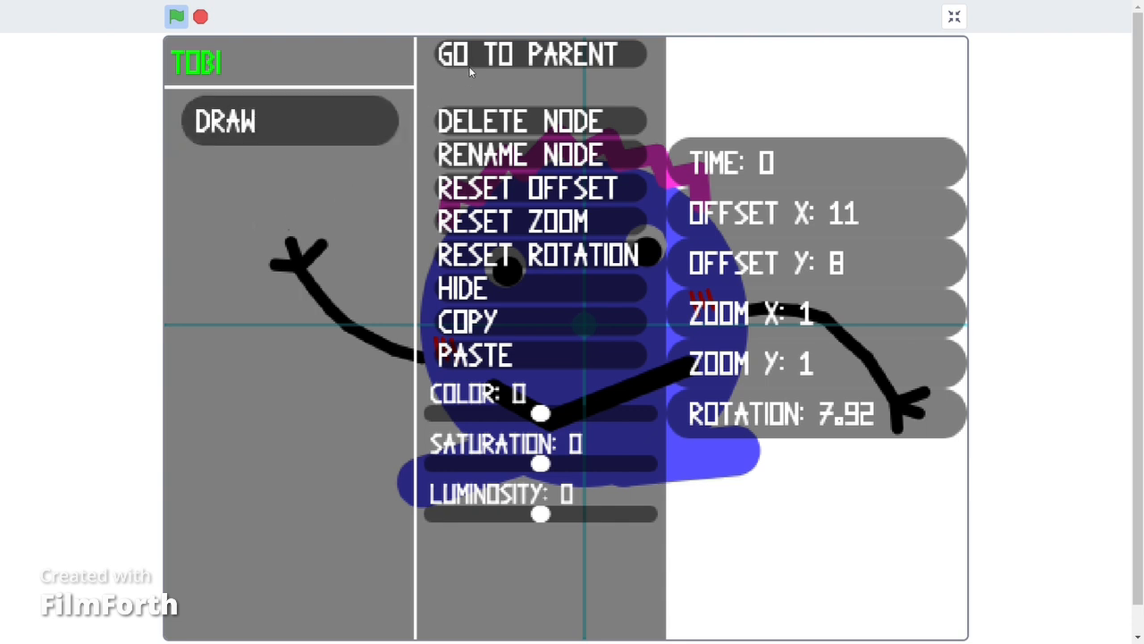
Go to the root node and create a new drawing named pliplop
{"action": "left_click", "coordinate": [534, 55]}
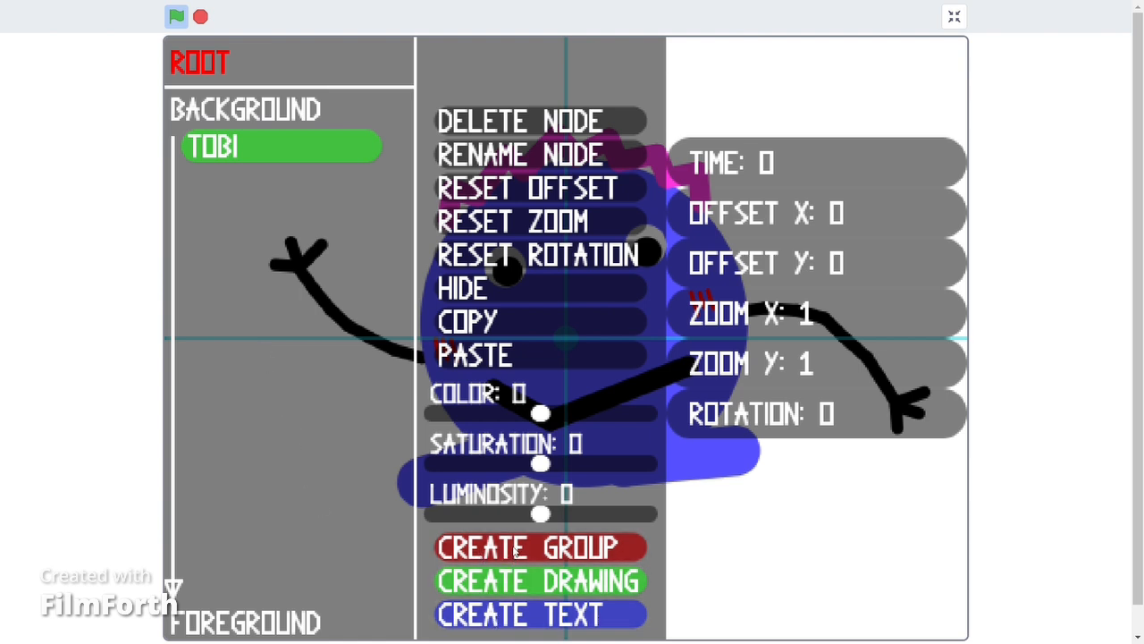
{"action": "left_click", "coordinate": [474, 582]}
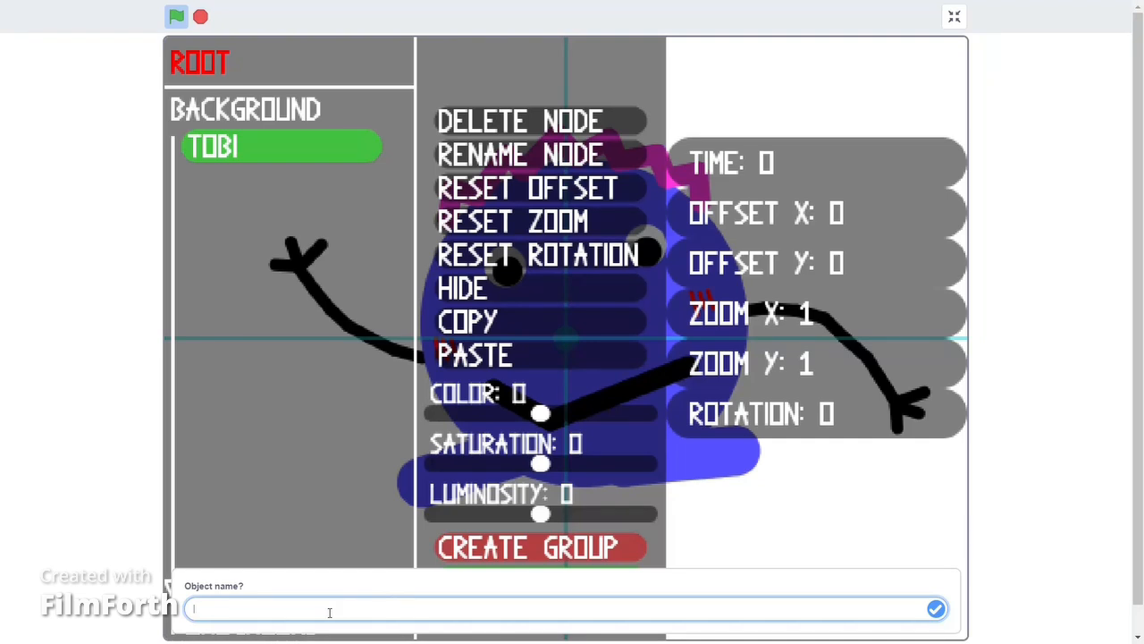
{"action": "type", "text": "pliplop"}
{"action": "key", "text": "Return"}
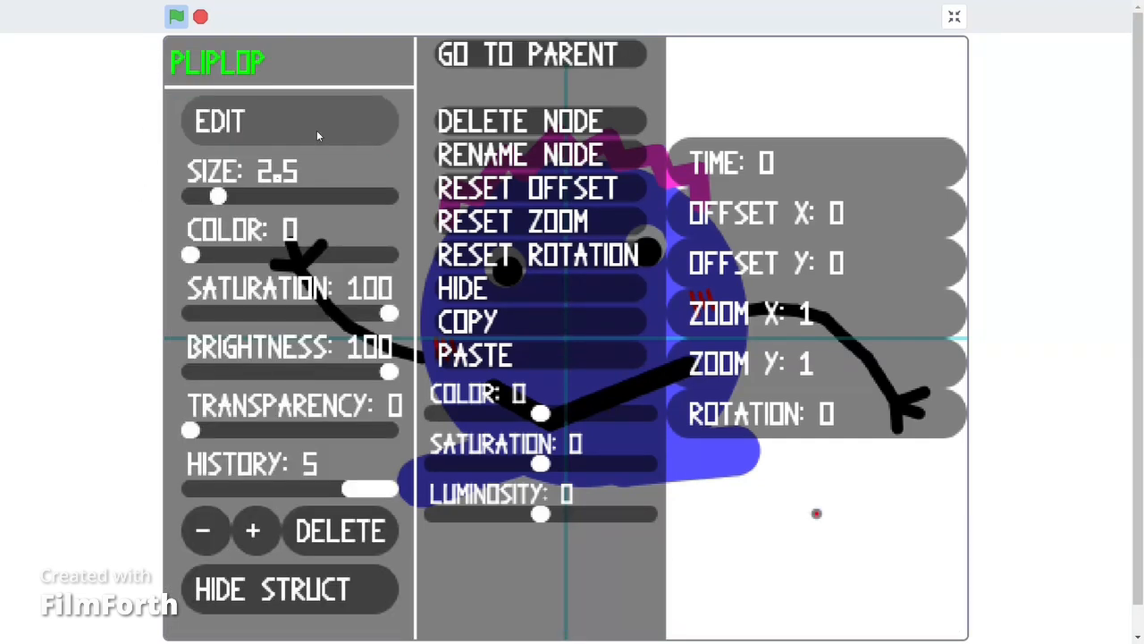
Draw two raised arms with three-fingered hands for pliplop, using a black brush with brightness 0
{"action": "left_click_drag", "start_coordinate": [391, 367], "coordinate": [144, 376]}
{"action": "left_click_drag", "start_coordinate": [219, 196], "coordinate": [243, 207]}
{"action": "key", "text": "space"}
{"action": "key", "text": "space"}
{"action": "key", "text": "space"}
{"action": "left_click_drag", "start_coordinate": [726, 288], "coordinate": [850, 155]}
{"action": "left_click_drag", "start_coordinate": [871, 134], "coordinate": [851, 155]}
{"action": "mouse_move", "coordinate": [436, 321]}
{"action": "left_mouse_down"}
{"action": "mouse_move", "coordinate": [342, 229]}
{"action": "mouse_move", "coordinate": [315, 124]}
{"action": "left_mouse_up"}
{"action": "mouse_move", "coordinate": [315, 123]}
{"action": "left_mouse_down"}
{"action": "mouse_move", "coordinate": [284, 110]}
{"action": "mouse_move", "coordinate": [316, 123]}
{"action": "left_mouse_up"}
Set the brush brightness to 100 and place one large round red body around the stage center between the arms
{"action": "key", "text": "space"}
{"action": "left_click_drag", "start_coordinate": [197, 373], "coordinate": [384, 371]}
{"action": "key", "text": "space"}
{"action": "mouse_move", "coordinate": [246, 196]}
{"action": "left_mouse_down"}
{"action": "mouse_move", "coordinate": [367, 196]}
{"action": "mouse_move", "coordinate": [290, 196]}
{"action": "left_mouse_up"}
{"action": "key", "text": "space"}
{"action": "key", "text": "space"}
{"action": "left_click", "coordinate": [585, 327]}
Draw two thick red legs spreading outward from the underside of the body
{"action": "key", "text": "space"}
{"action": "key", "text": "space"}
{"action": "left_click_drag", "start_coordinate": [510, 489], "coordinate": [403, 554]}
{"action": "left_click_drag", "start_coordinate": [660, 474], "coordinate": [756, 575]}
Draw a black trapezoid mouth on the lower body with a thinner brush and brightness 0
{"action": "key", "text": "space"}
{"action": "left_click_drag", "start_coordinate": [384, 371], "coordinate": [193, 371]}
{"action": "left_click_drag", "start_coordinate": [290, 196], "coordinate": [273, 196]}
{"action": "key", "text": "space"}
{"action": "mouse_move", "coordinate": [498, 382]}
{"action": "left_mouse_down"}
{"action": "mouse_move", "coordinate": [668, 453]}
{"action": "mouse_move", "coordinate": [501, 386]}
{"action": "left_mouse_up"}
Place two round white eyes on the upper body using brightness 100, saturation 0 and brush size 39.6
{"action": "key", "text": "space"}
{"action": "left_click_drag", "start_coordinate": [190, 371], "coordinate": [390, 371]}
{"action": "left_click_drag", "start_coordinate": [388, 312], "coordinate": [190, 312]}
{"action": "key", "text": "space"}
{"action": "left_click", "coordinate": [543, 239]}
Add a black pupil to each eye with a smaller brush and brightness 0
{"action": "key", "text": "space"}
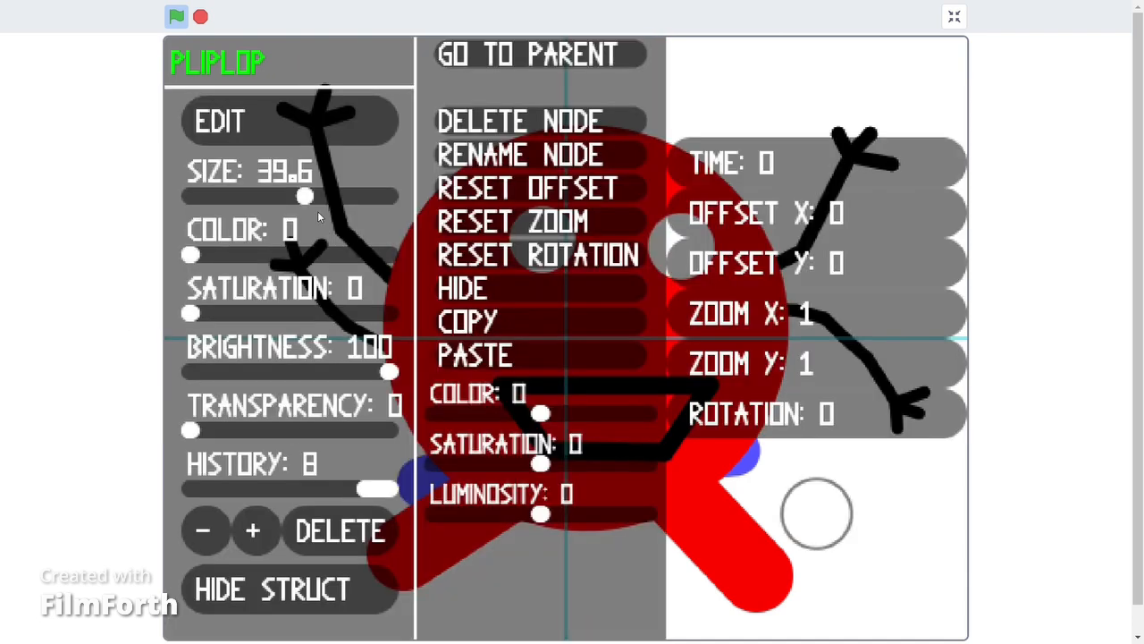
{"action": "left_click_drag", "start_coordinate": [390, 371], "coordinate": [191, 371]}
{"action": "left_click_drag", "start_coordinate": [286, 195], "coordinate": [258, 196]}
{"action": "key", "text": "space"}
{"action": "left_click", "coordinate": [682, 258]}
{"action": "left_click", "coordinate": [545, 252]}
Try to draw black zigzag lashes above both eyes
{"action": "key", "text": "space"}
{"action": "key", "text": "space"}
{"action": "mouse_move", "coordinate": [514, 217]}
{"action": "left_mouse_down"}
{"action": "mouse_move", "coordinate": [554, 203]}
{"action": "mouse_move", "coordinate": [570, 221]}
{"action": "left_mouse_up"}
{"action": "left_click_drag", "start_coordinate": [648, 234], "coordinate": [669, 210]}
{"action": "key", "text": "z"}
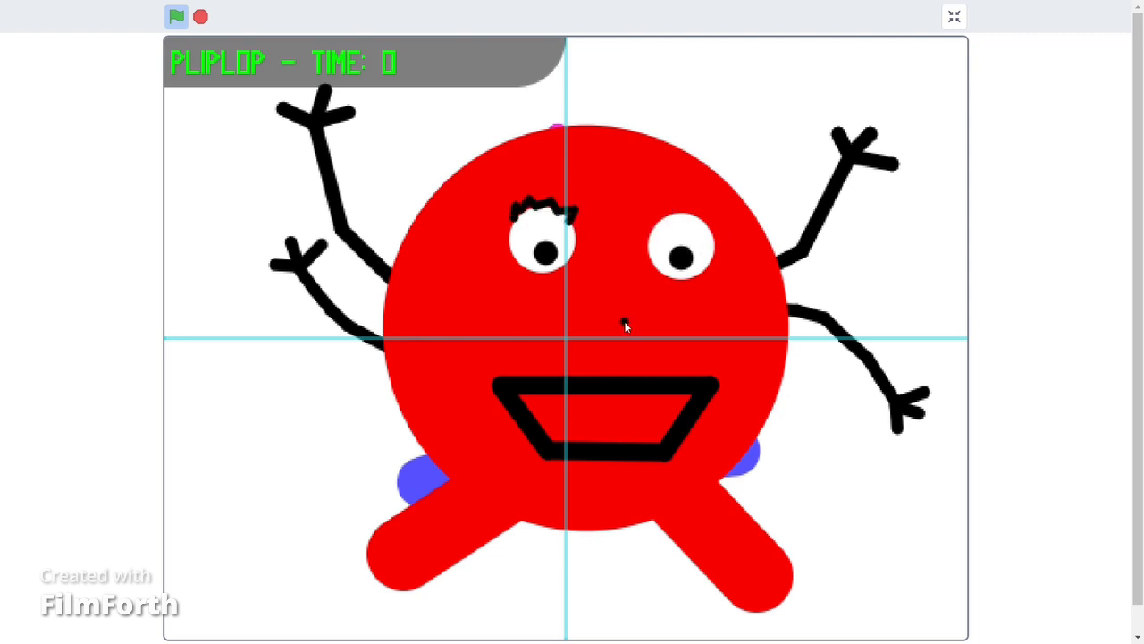
Draw thin yellow-green zigzag lashes above both eyes with color 20, saturation 100 and brightness 100
{"action": "key", "text": "space"}
{"action": "left_click_drag", "start_coordinate": [239, 196], "coordinate": [282, 196]}
{"action": "left_click_drag", "start_coordinate": [190, 255], "coordinate": [245, 264]}
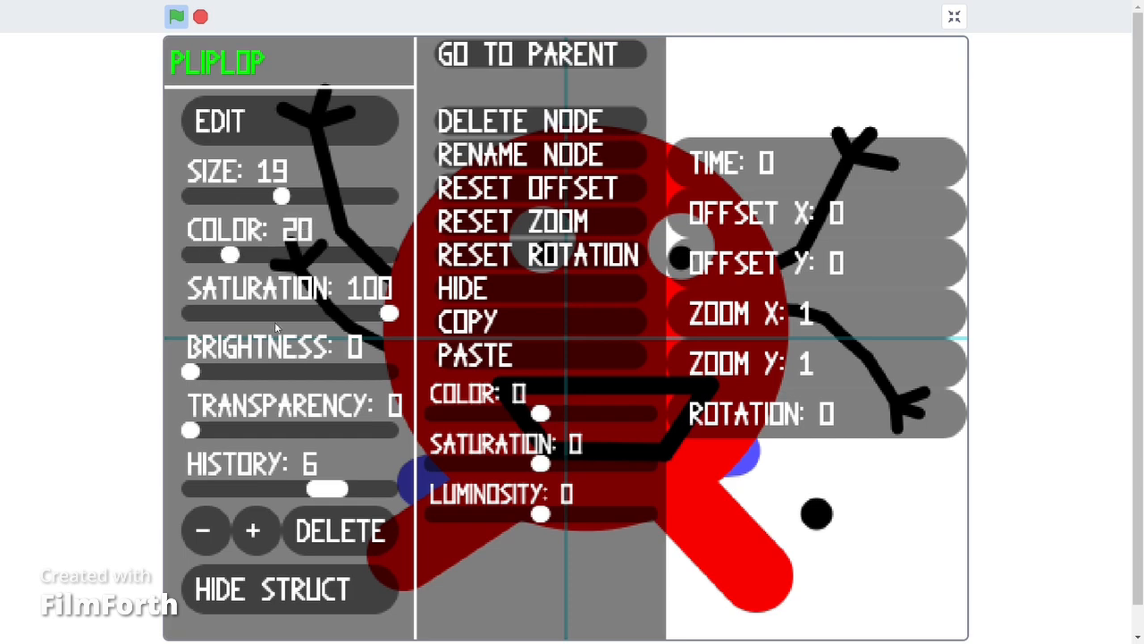
{"action": "left_click_drag", "start_coordinate": [191, 371], "coordinate": [389, 371]}
{"action": "left_click_drag", "start_coordinate": [282, 196], "coordinate": [217, 196]}
{"action": "key", "text": "space"}
{"action": "left_click_drag", "start_coordinate": [512, 212], "coordinate": [572, 207]}
{"action": "mouse_move", "coordinate": [651, 231]}
{"action": "left_mouse_down"}
{"action": "mouse_move", "coordinate": [663, 220]}
{"action": "mouse_move", "coordinate": [710, 225]}
{"action": "left_mouse_up"}
Draw thick yellow-green hair over the head and down both sides of the body with brush size 46.4
{"action": "key", "text": "space"}
{"action": "left_click_drag", "start_coordinate": [225, 196], "coordinate": [315, 210]}
{"action": "key", "text": "space"}
{"action": "left_click_drag", "start_coordinate": [393, 404], "coordinate": [389, 411]}
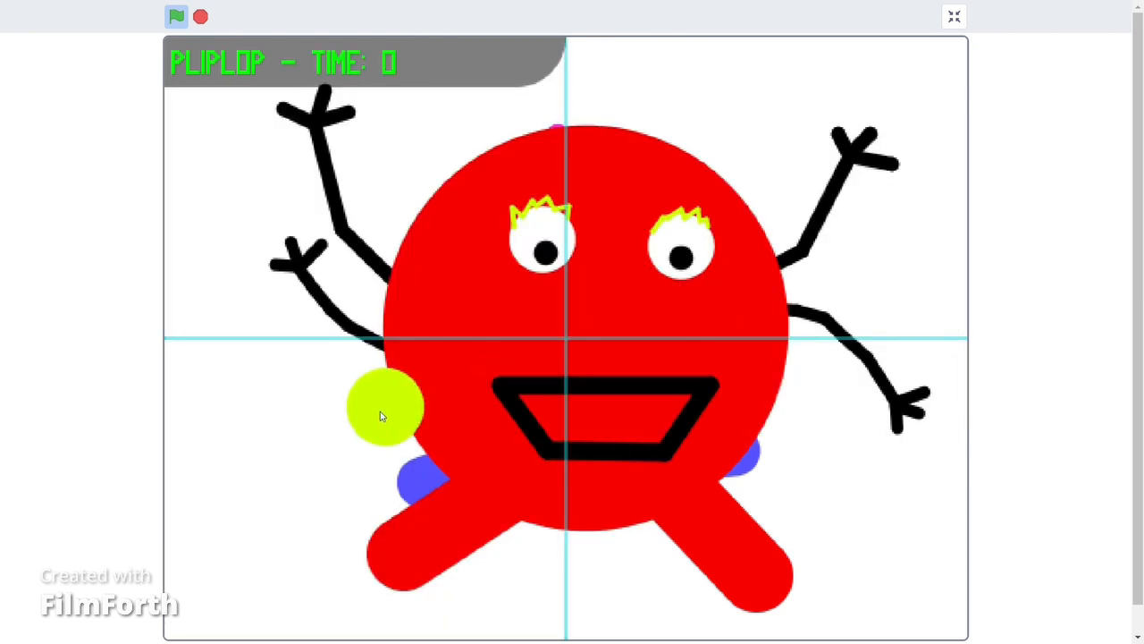
{"action": "mouse_move", "coordinate": [338, 463]}
{"action": "left_mouse_down"}
{"action": "mouse_move", "coordinate": [474, 168]}
{"action": "mouse_move", "coordinate": [607, 135]}
{"action": "mouse_move", "coordinate": [826, 359]}
{"action": "mouse_move", "coordinate": [834, 523]}
{"action": "left_mouse_up"}
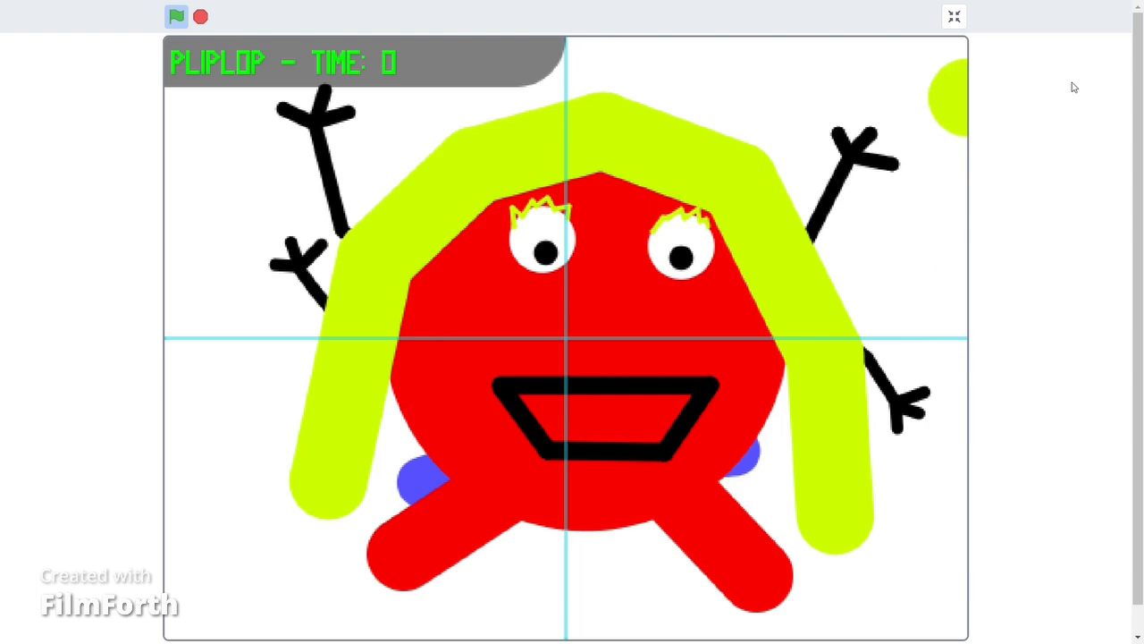
Leave drawing mode, scale pliplop to zoom 0.554 and move it to offset X 16, Y -74
{"action": "key", "text": "space"}
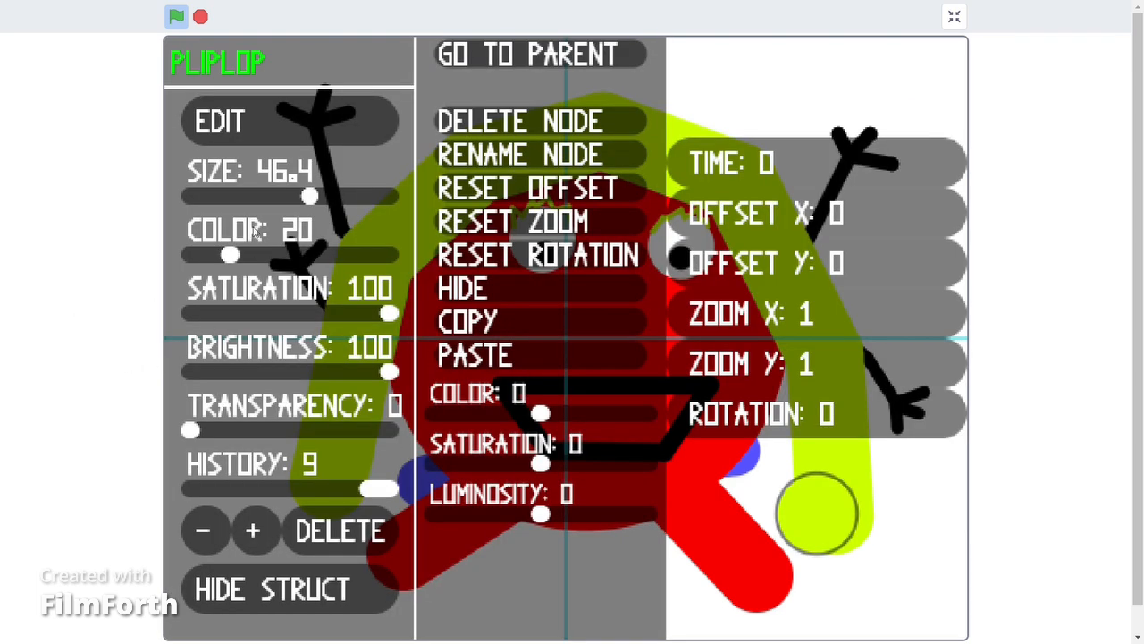
{"action": "left_click", "coordinate": [266, 121]}
{"action": "key", "text": "space"}
{"action": "left_click_drag", "start_coordinate": [749, 453], "coordinate": [672, 403]}
{"action": "left_click_drag", "start_coordinate": [566, 339], "coordinate": [594, 462]}
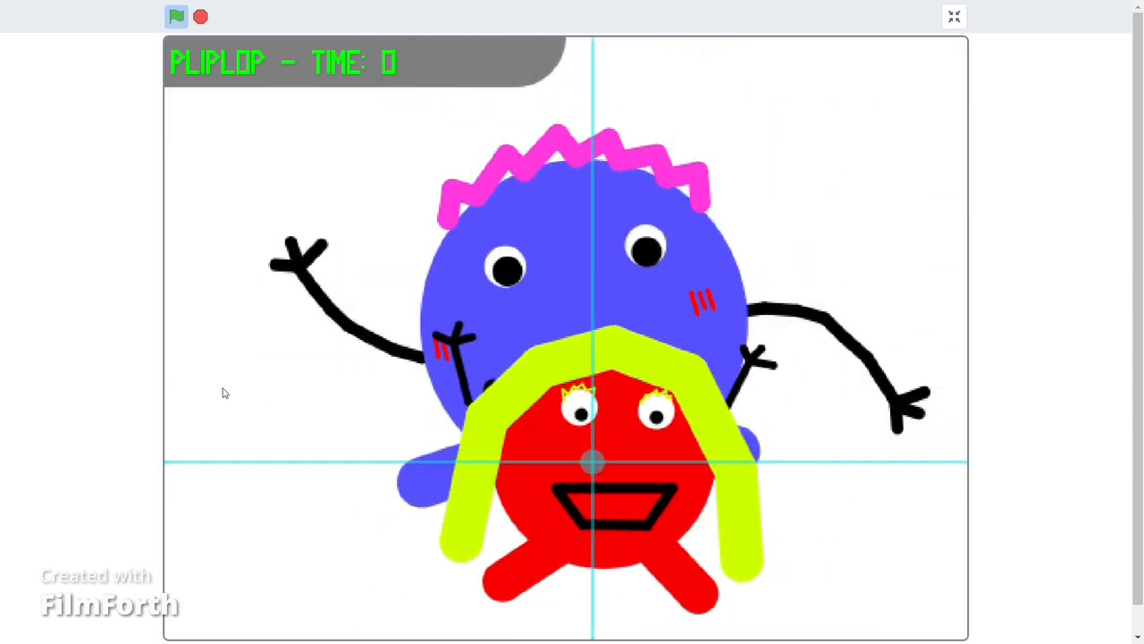
{"action": "mouse_move", "coordinate": [133, 385]}
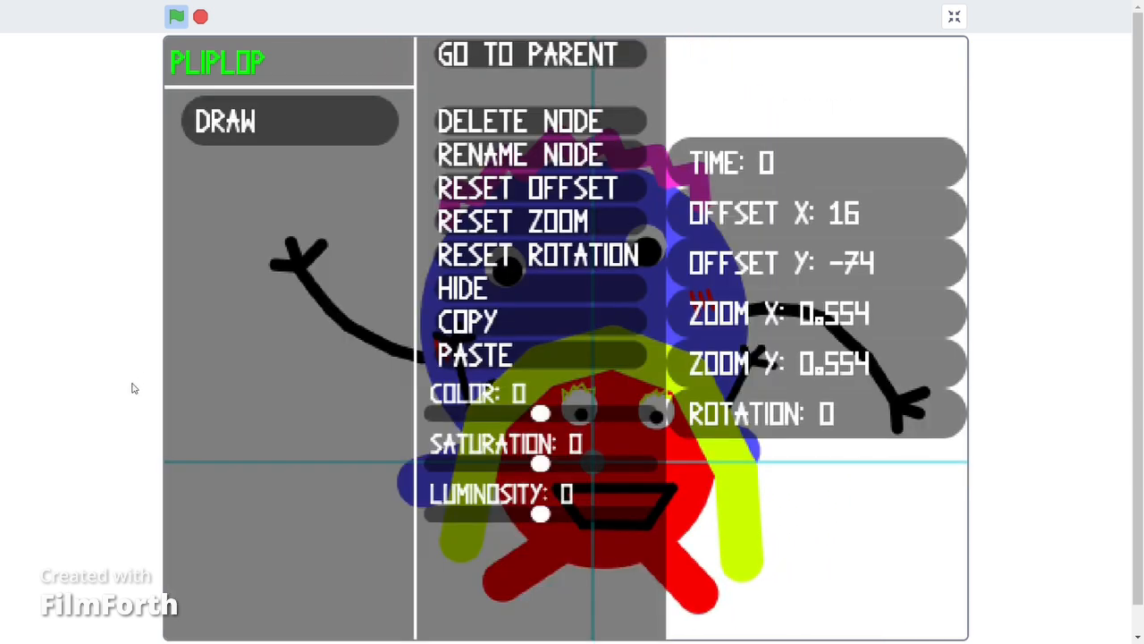
In the root node, reorder pliplop toward the background so that it sits behind tobi
{"action": "left_click", "coordinate": [485, 61]}
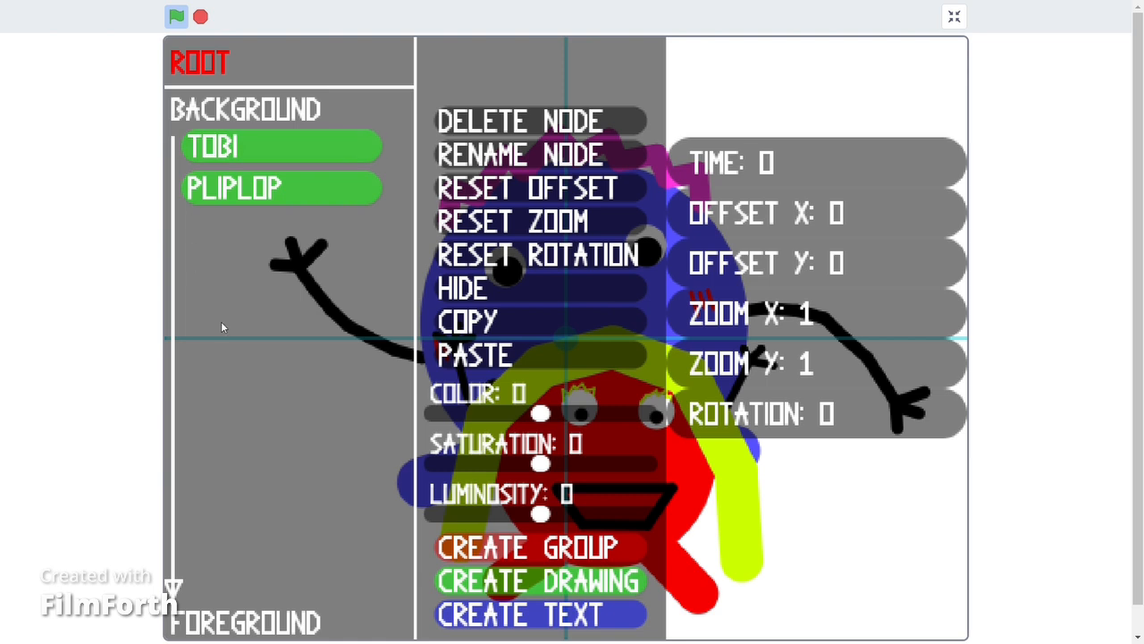
{"action": "key", "text": "space"}
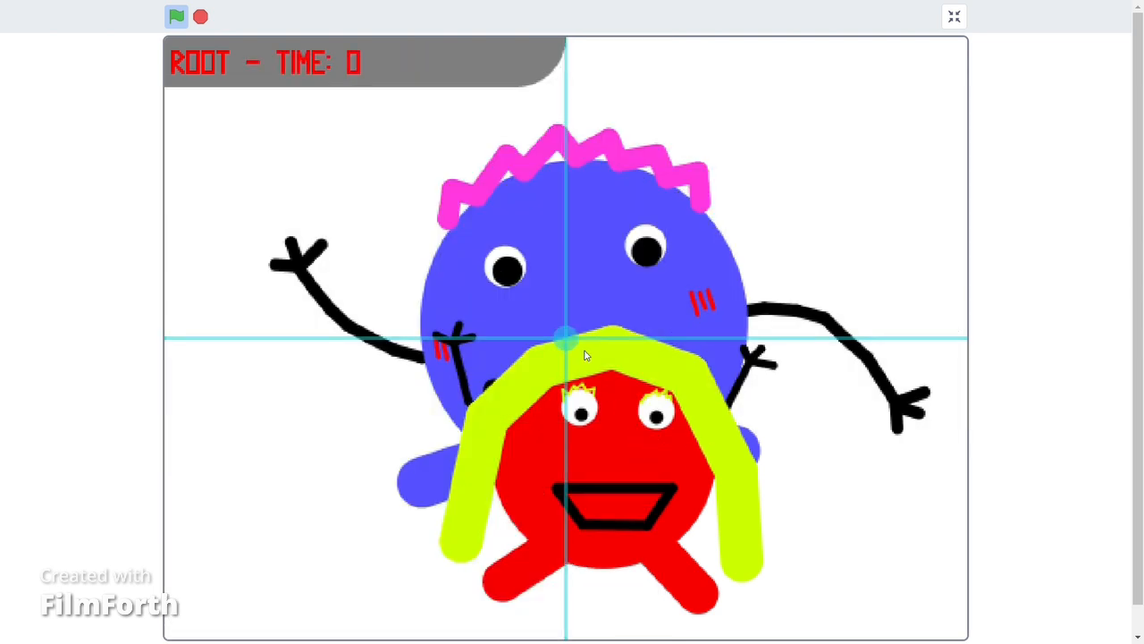
{"action": "key", "text": "space"}
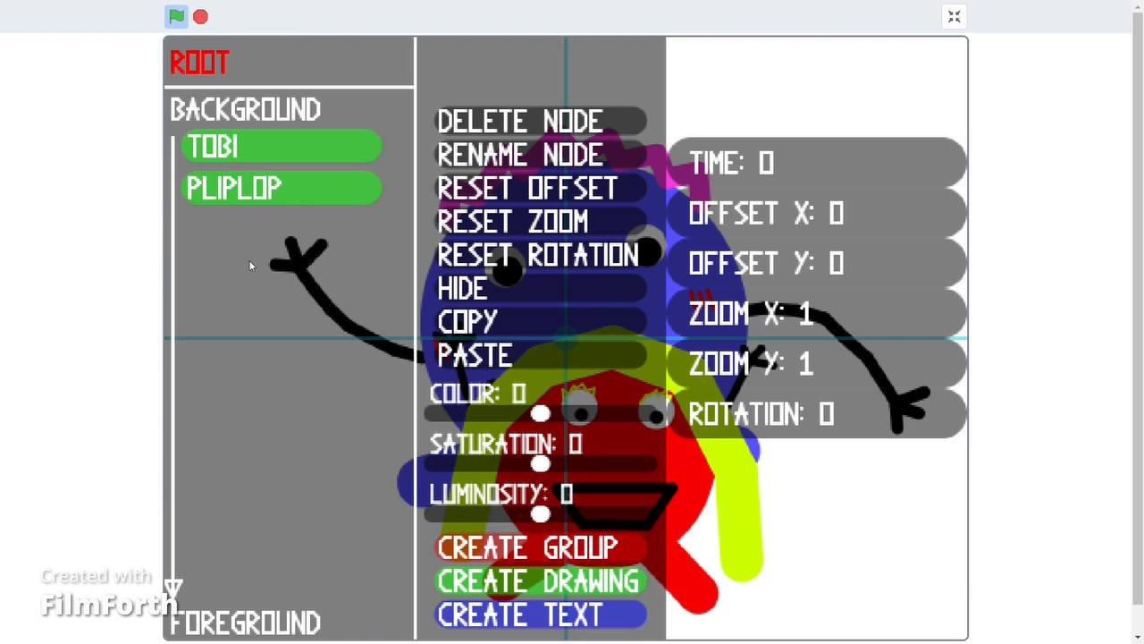
{"action": "left_click", "coordinate": [268, 190]}
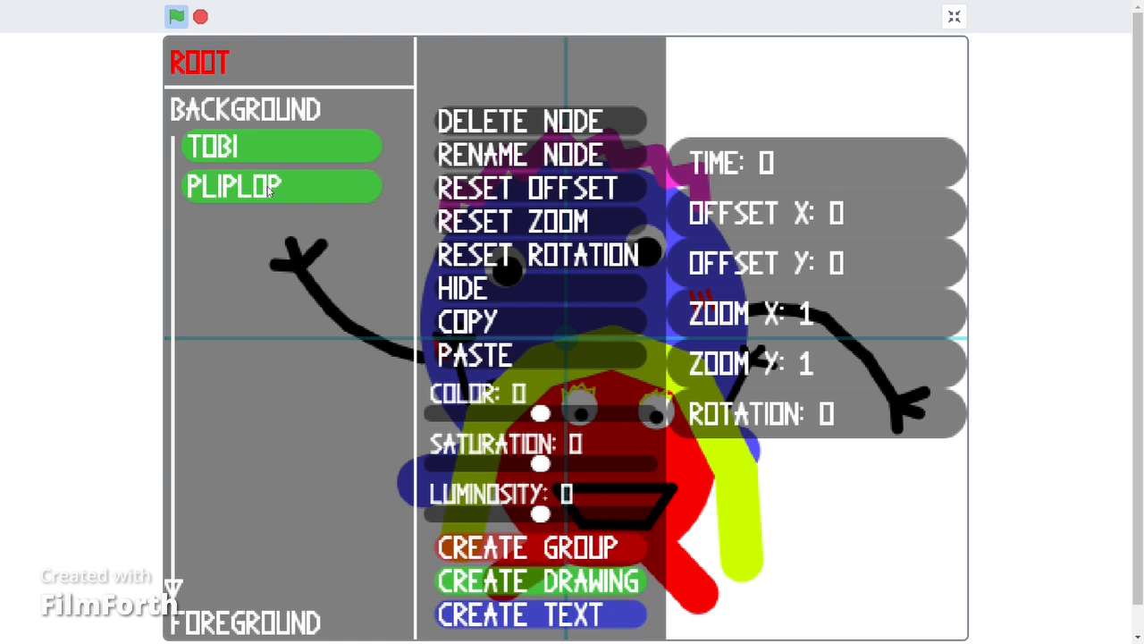
{"action": "left_click_drag", "start_coordinate": [268, 189], "coordinate": [292, 136]}
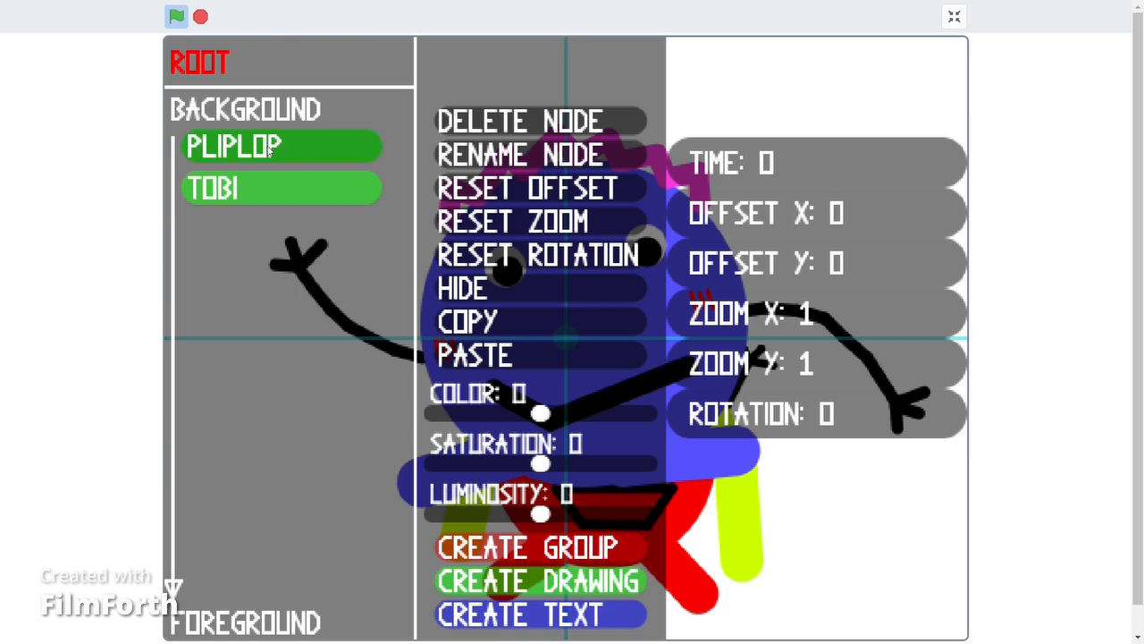
Open the pliplop node and move the character up beside tobi, at offset X 120, Y -21
{"action": "left_click", "coordinate": [268, 150]}
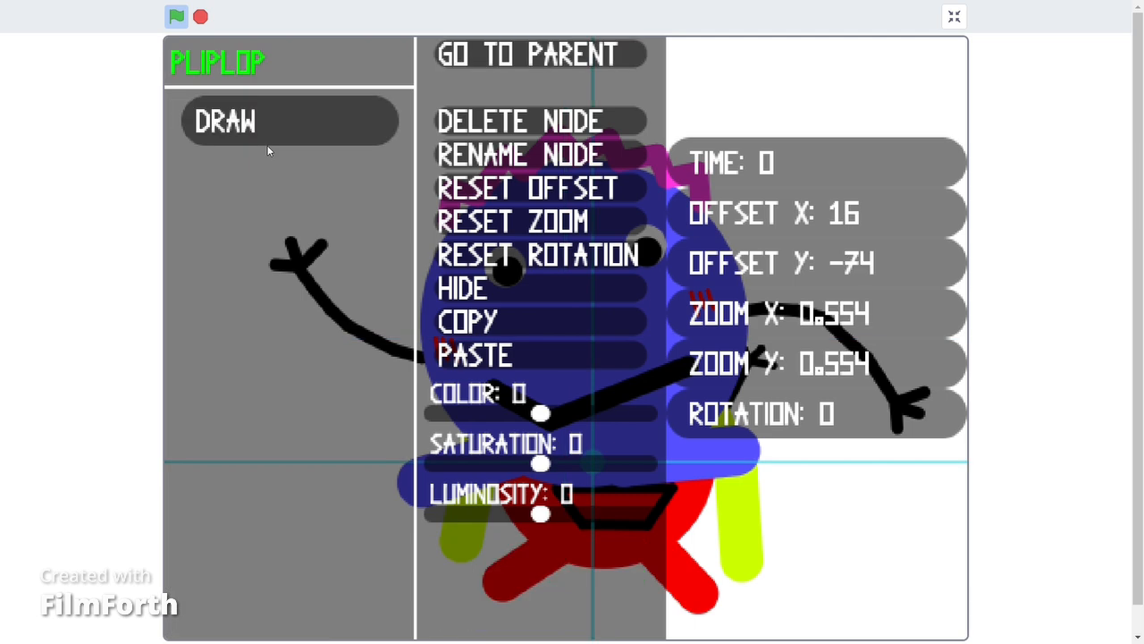
{"action": "key", "text": "space"}
{"action": "left_click_drag", "start_coordinate": [599, 468], "coordinate": [766, 373]}
{"action": "mouse_move", "coordinate": [43, 407]}
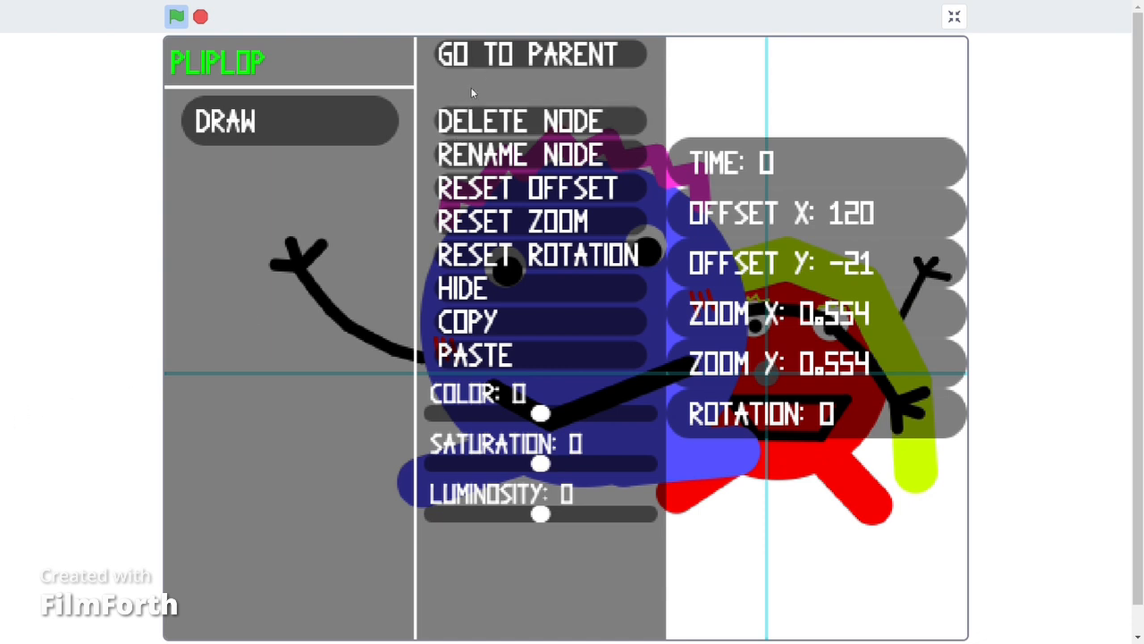
Return to the root node and create a group named my_gr
{"action": "left_click", "coordinate": [480, 56]}
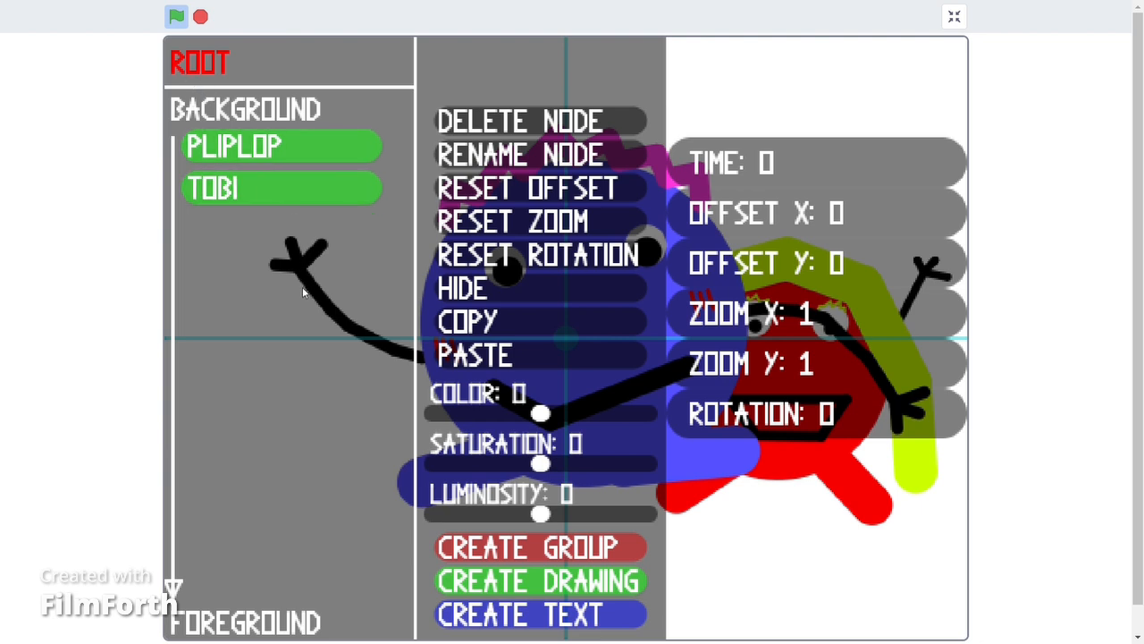
{"action": "left_click", "coordinate": [501, 547]}
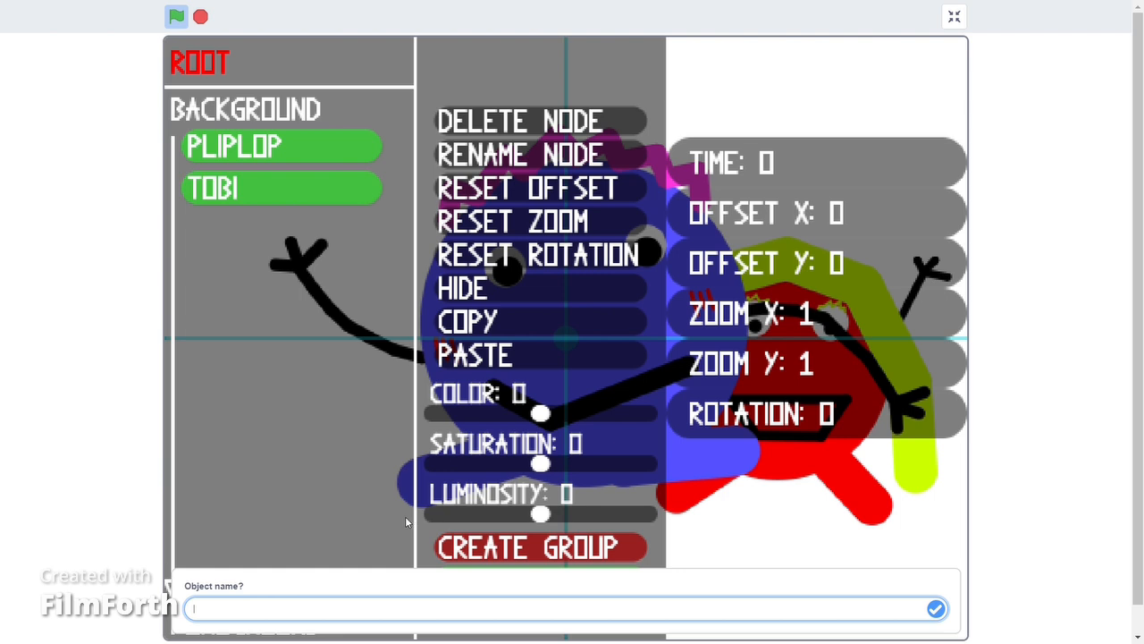
{"action": "type", "text": "my_gr"}
{"action": "key", "text": "Return"}
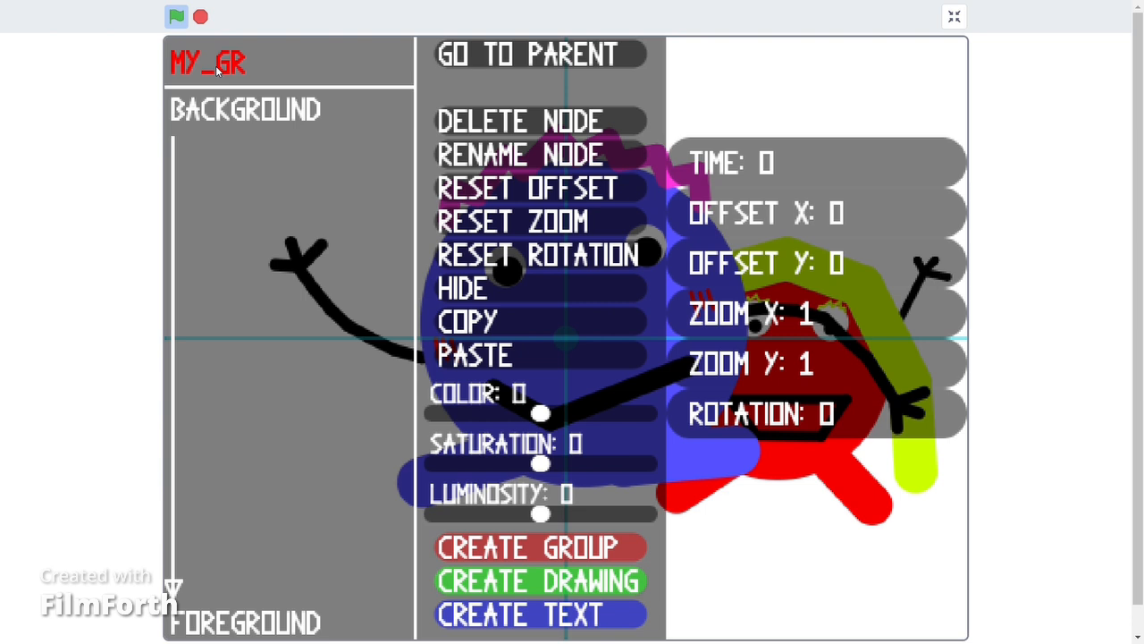
Create a text node named hello inside my_gr, with text size 2.4 and color 67
{"action": "left_click", "coordinate": [486, 617]}
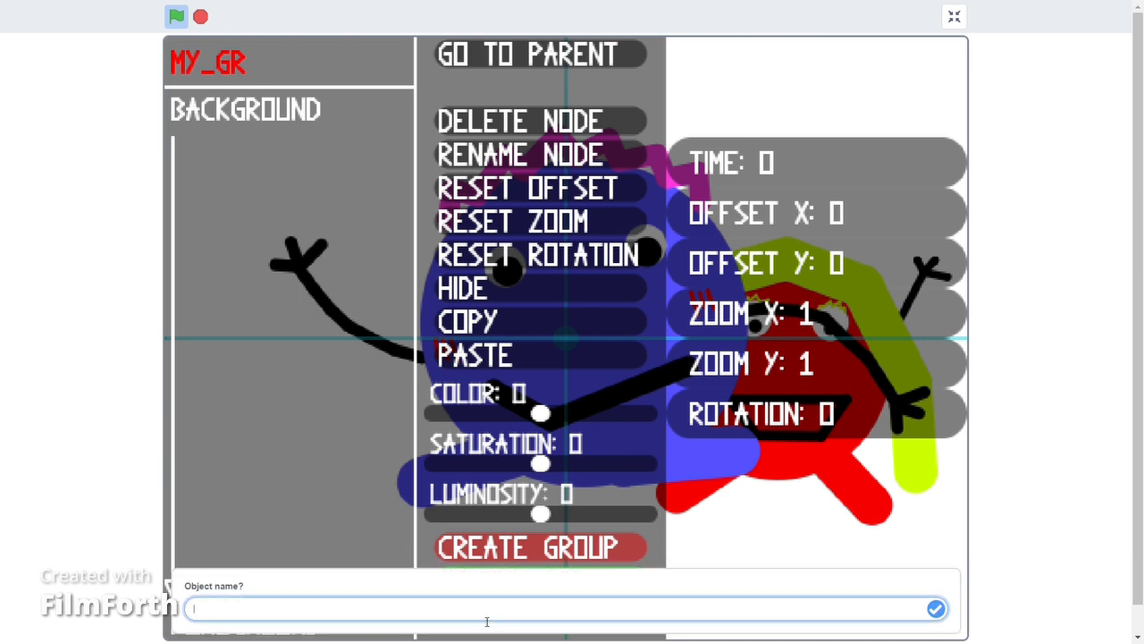
{"action": "type", "text": "hello"}
{"action": "key", "text": "Return"}
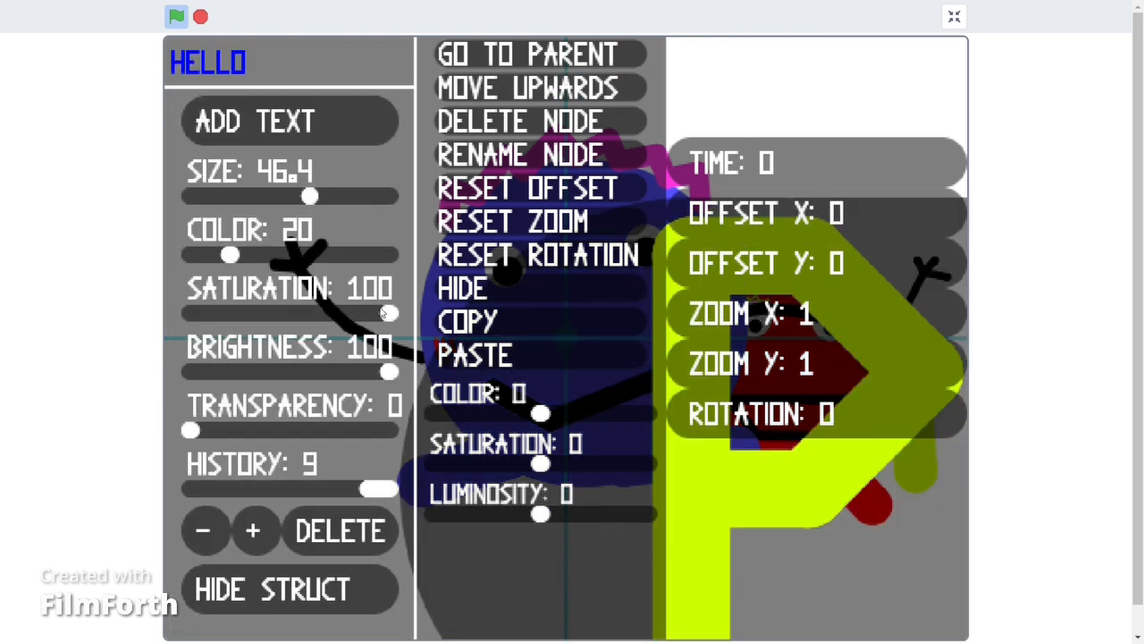
{"action": "left_click_drag", "start_coordinate": [311, 197], "coordinate": [217, 202]}
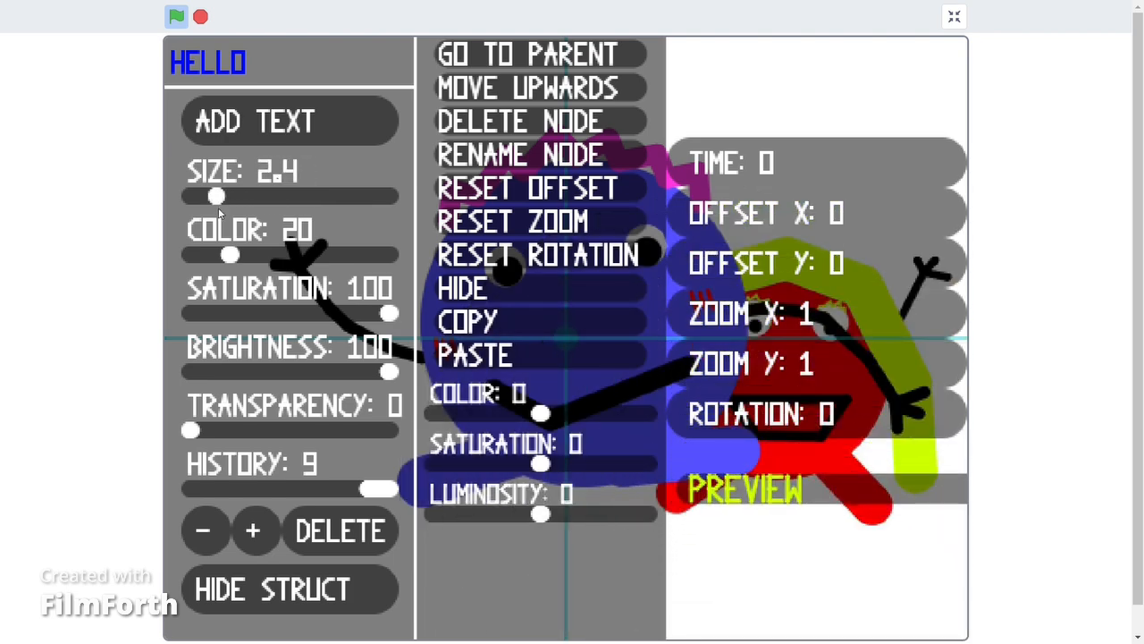
{"action": "left_click_drag", "start_coordinate": [229, 256], "coordinate": [325, 268]}
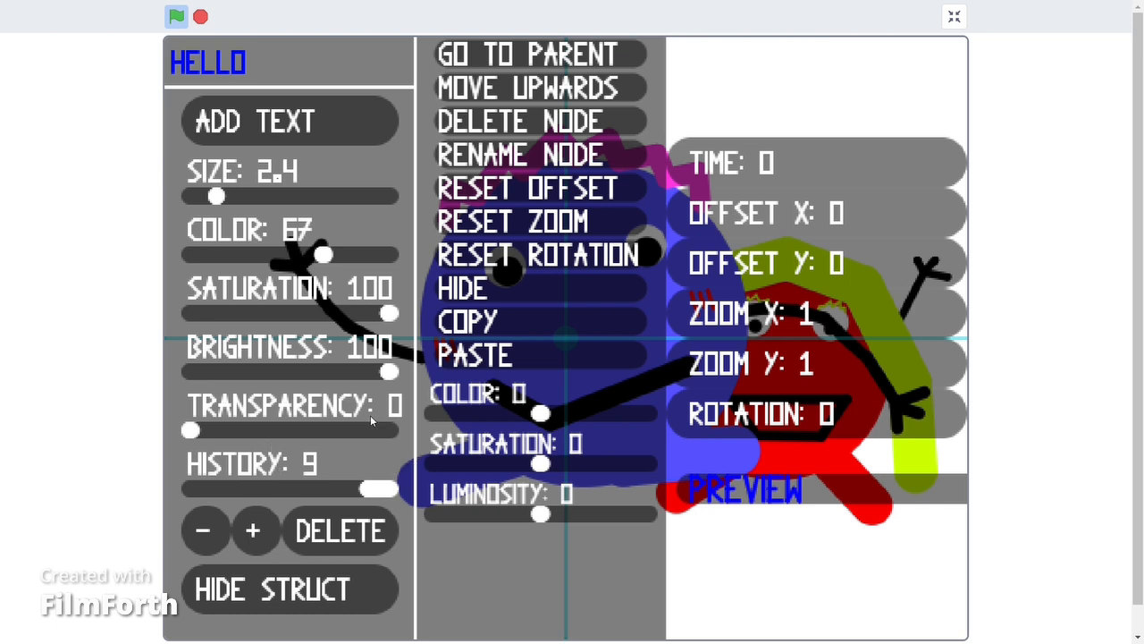
Add the text "hello!" to the hello node and place it over the middle of tobi's body
{"action": "left_click", "coordinate": [237, 122]}
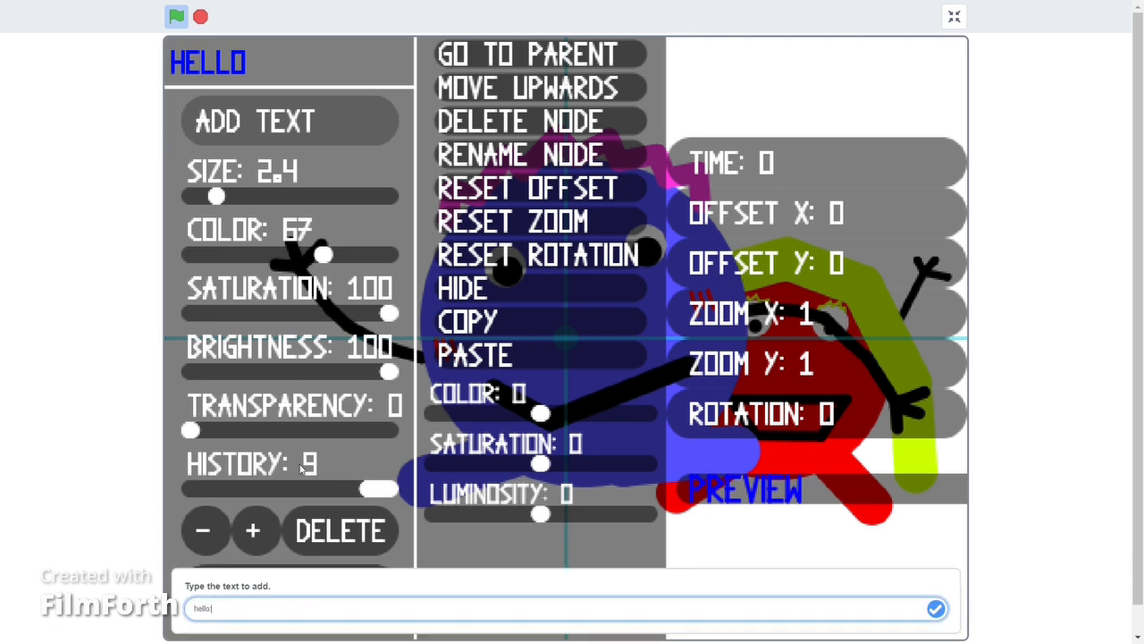
{"action": "type", "text": "hello!"}
{"action": "key", "text": "Return"}
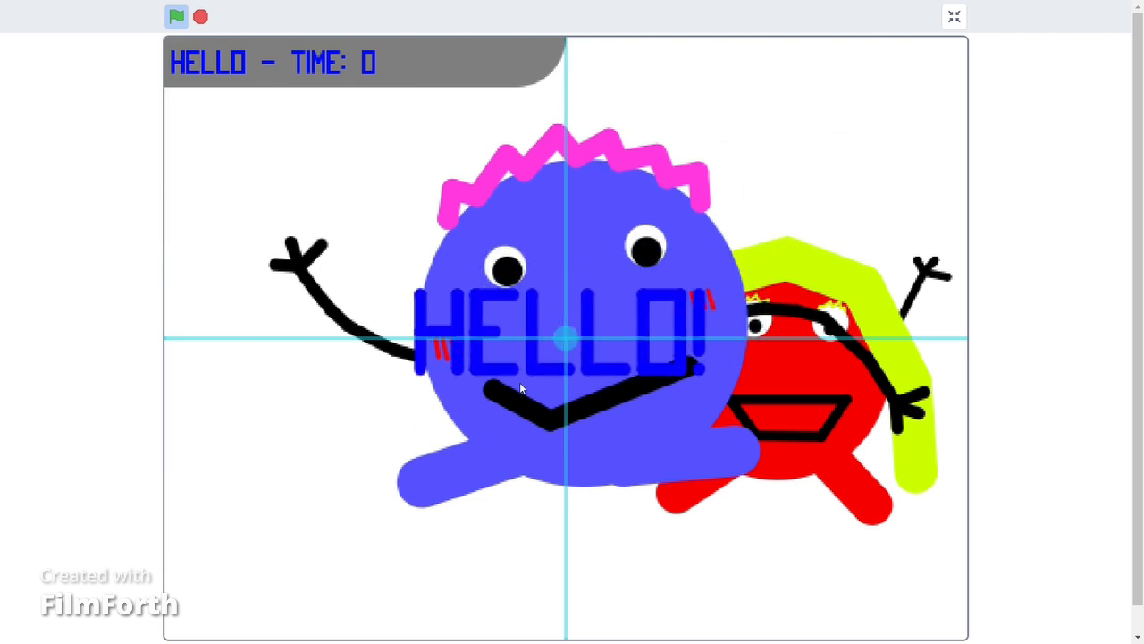
{"action": "left_click", "coordinate": [566, 340]}
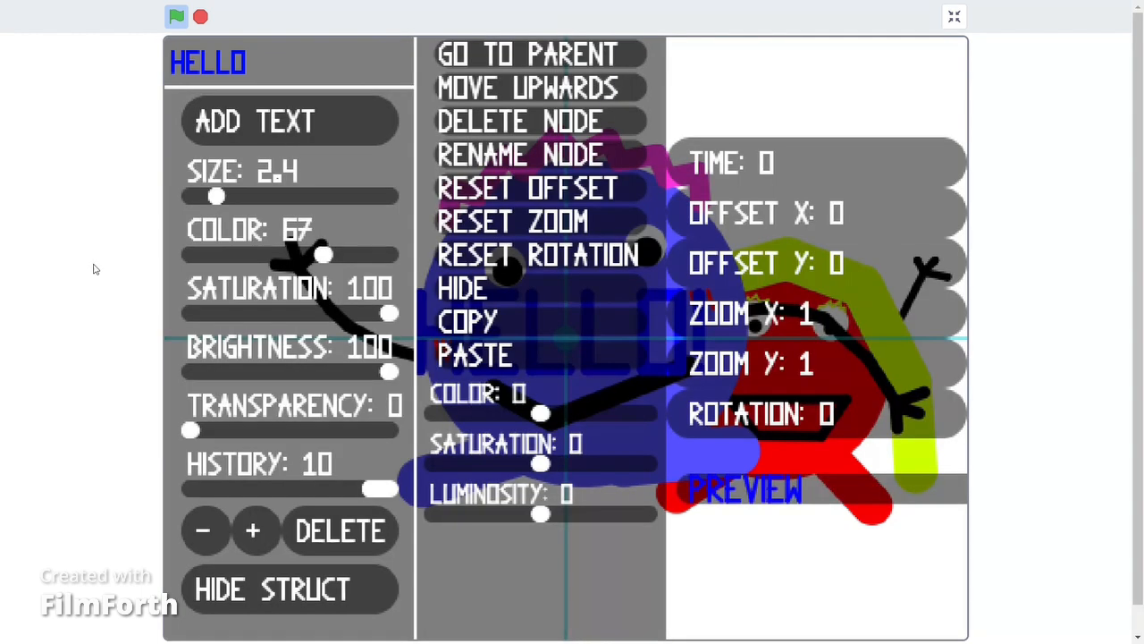
{"action": "left_click", "coordinate": [288, 131]}
{"action": "type", "text": "I'm toni!"}
{"action": "key", "text": "Return"}
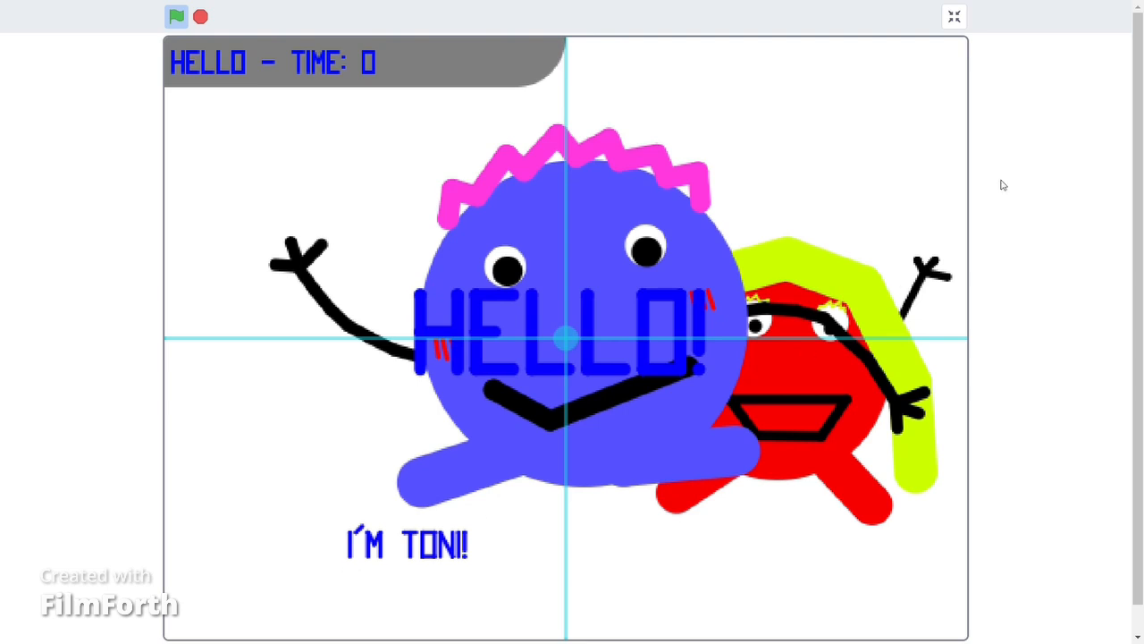
Add the text "I'm tobi!" below tobi and move the hello node to offset X 6, Y -14
{"action": "mouse_move", "coordinate": [123, 306]}
{"action": "left_click", "coordinate": [314, 135]}
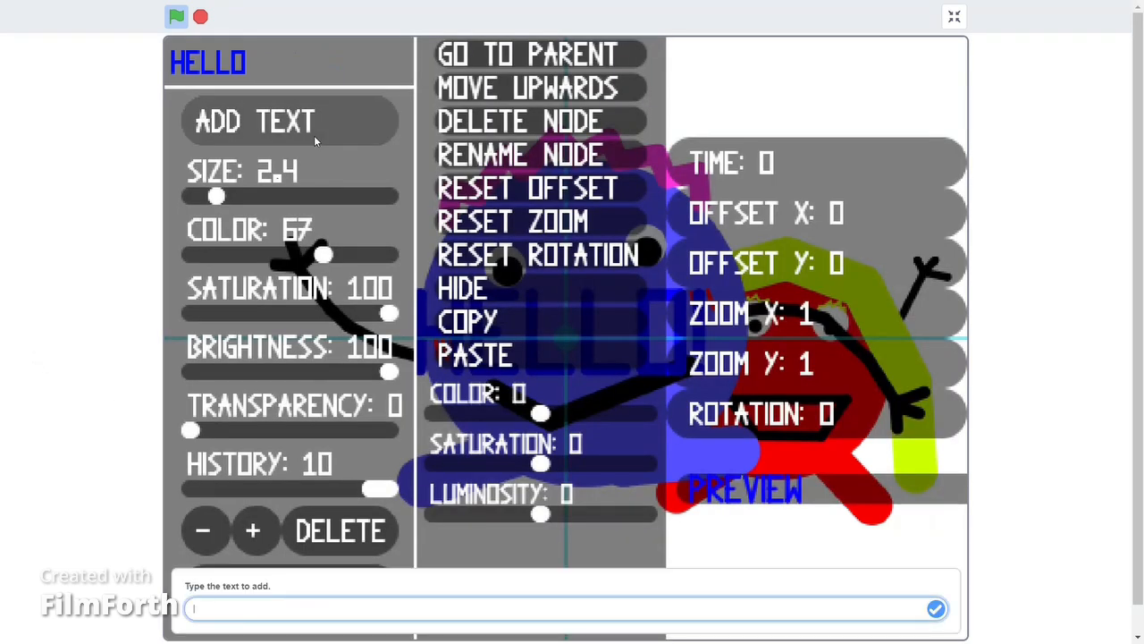
{"action": "type", "text": "I'm tobi!"}
{"action": "key", "text": "Return"}
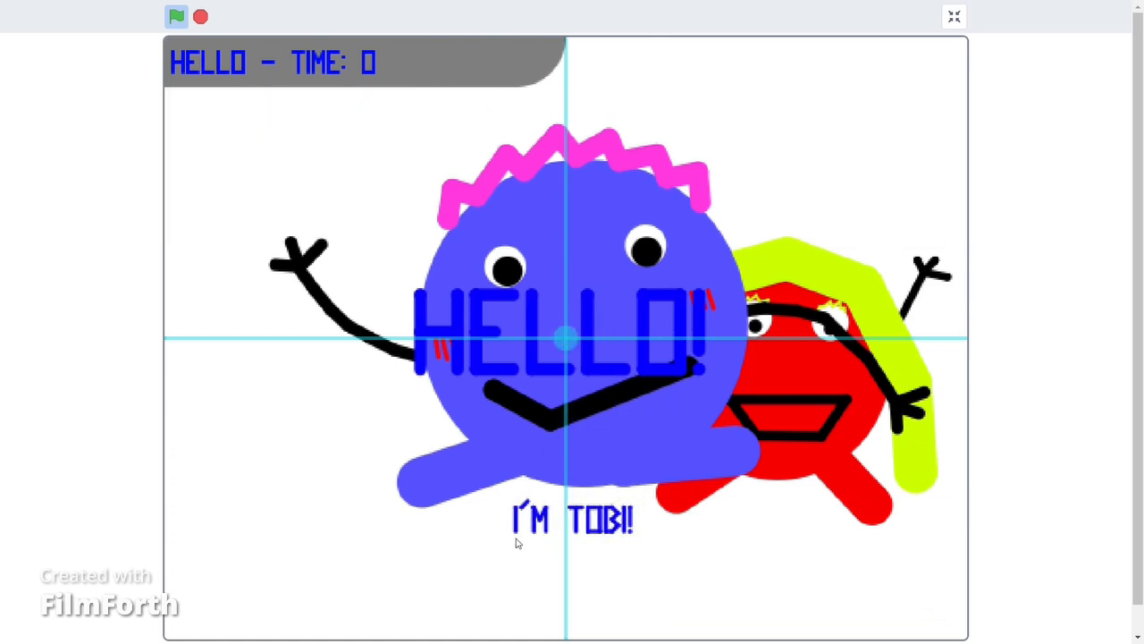
{"action": "mouse_move", "coordinate": [566, 344]}
{"action": "left_mouse_down"}
{"action": "mouse_move", "coordinate": [556, 463]}
{"action": "mouse_move", "coordinate": [554, 416]}
{"action": "mouse_move", "coordinate": [575, 363]}
{"action": "left_mouse_up"}
{"action": "mouse_move", "coordinate": [296, 155]}
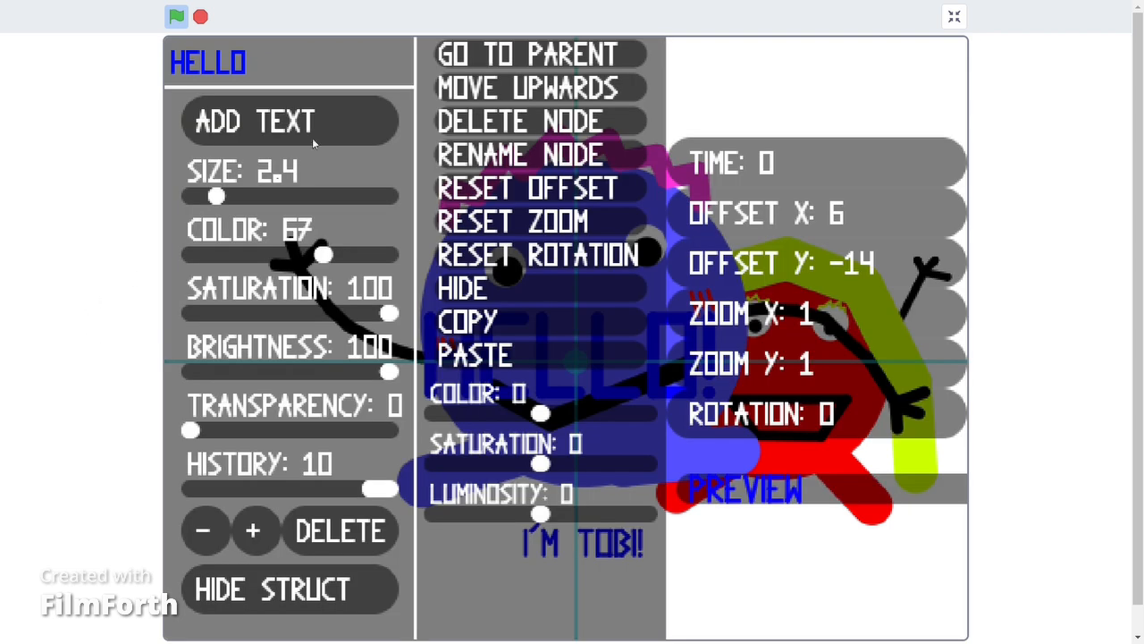
Look through the root, my_gr and hello nodes to examine the hierarchy, ending back at the root
{"action": "left_click", "coordinate": [461, 54]}
{"action": "left_click", "coordinate": [461, 53]}
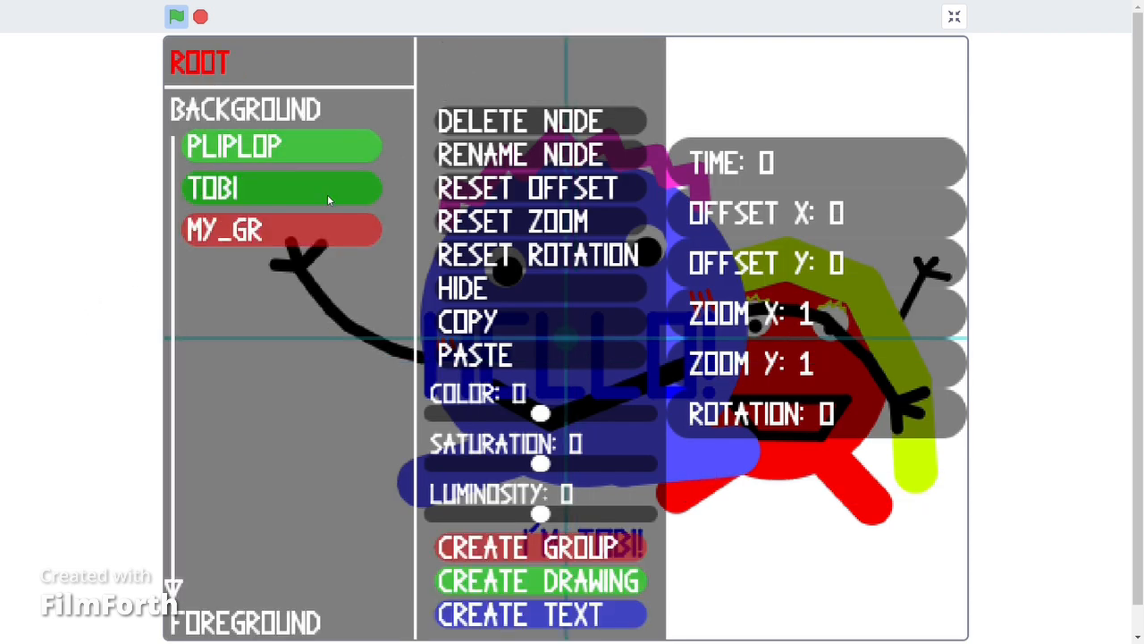
{"action": "left_click", "coordinate": [274, 228]}
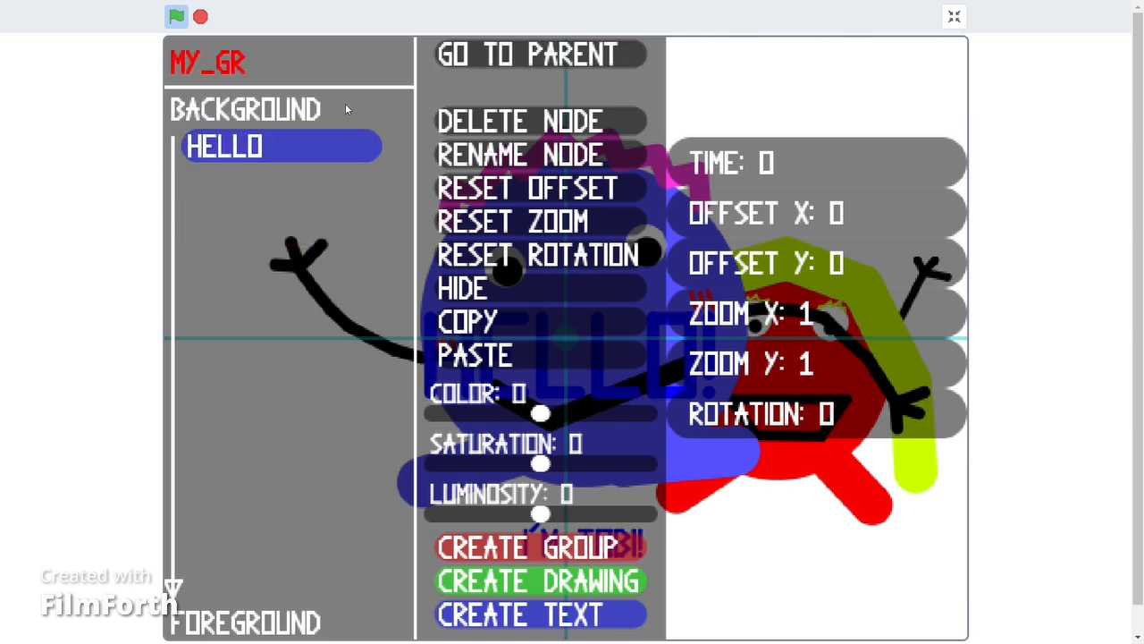
{"action": "left_click", "coordinate": [353, 142]}
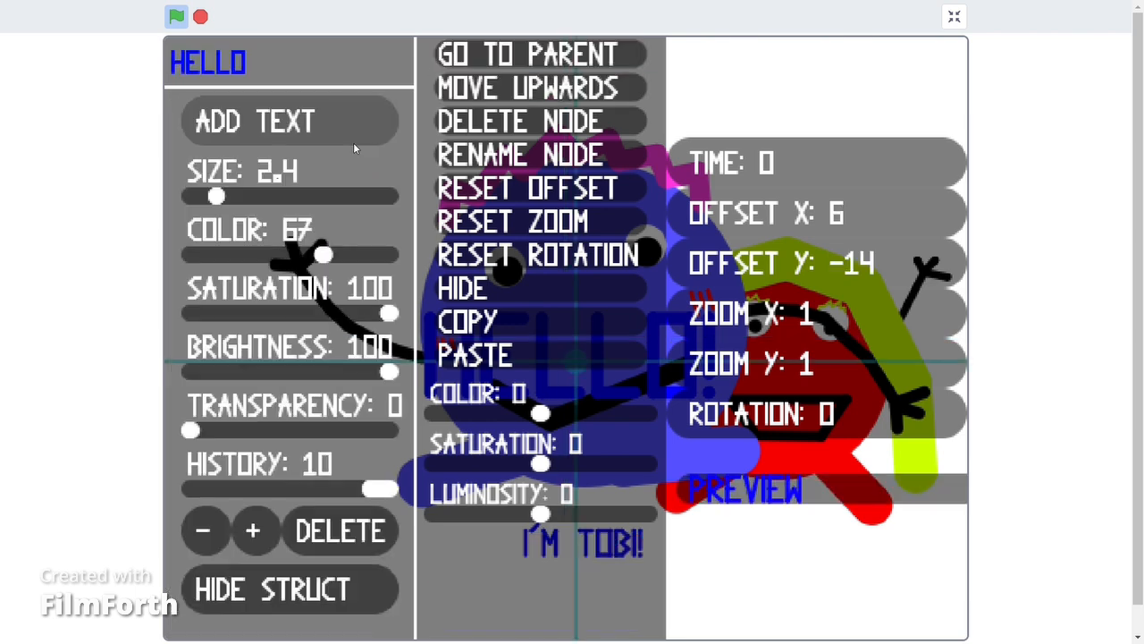
{"action": "left_click", "coordinate": [514, 60]}
{"action": "left_click", "coordinate": [514, 61]}
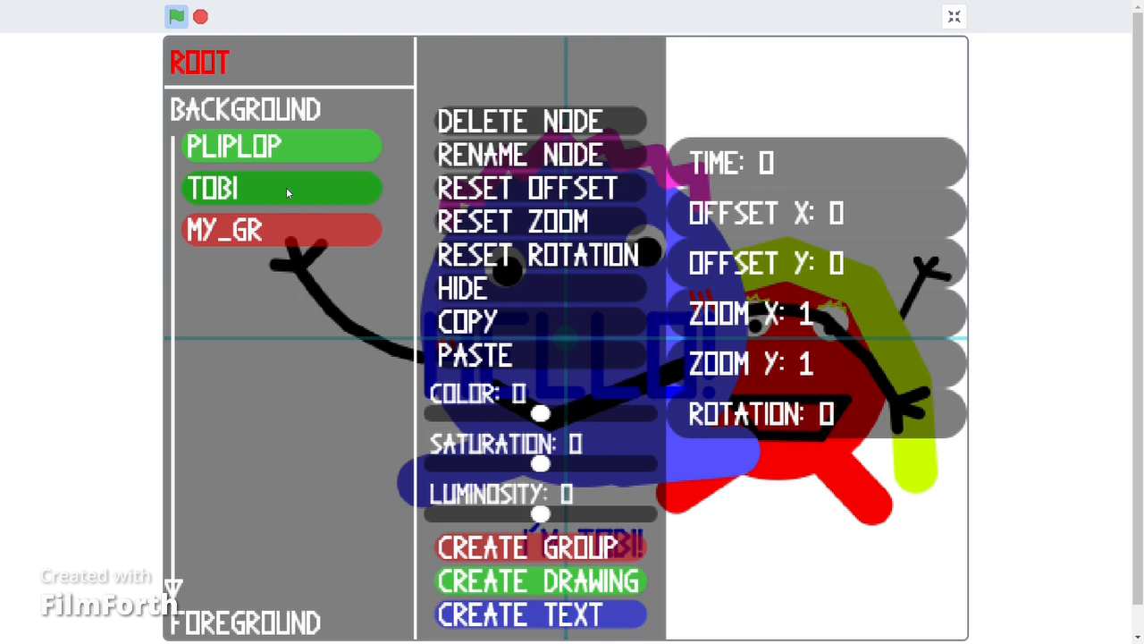
Move tobi into the my_gr group and reorder it toward the background, behind hello
{"action": "left_click_drag", "start_coordinate": [283, 184], "coordinate": [258, 190]}
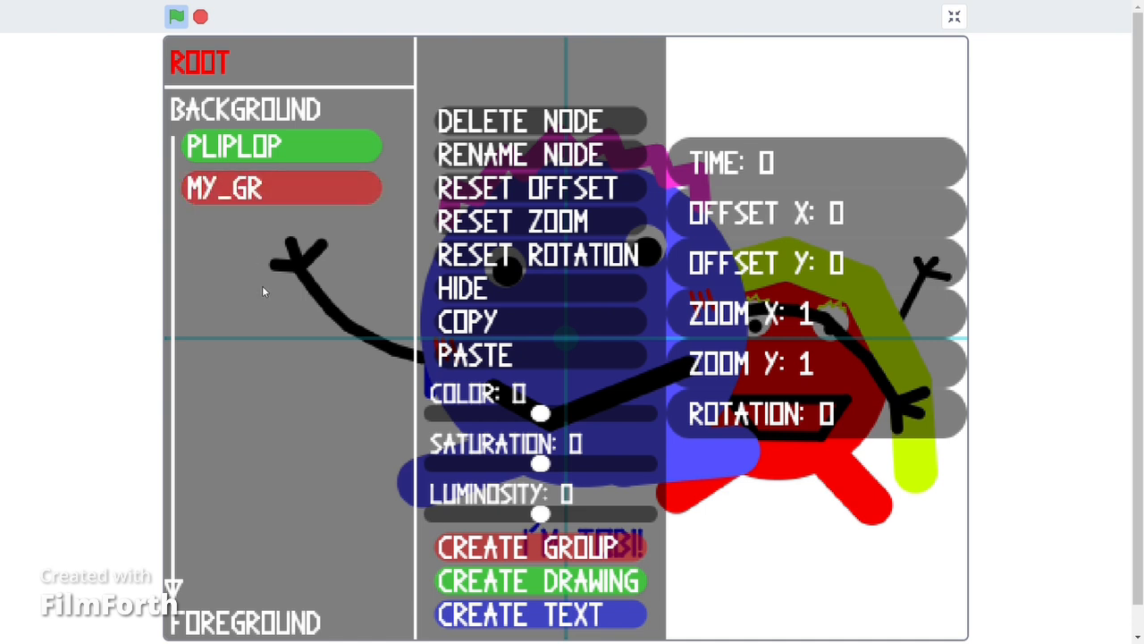
{"action": "left_click", "coordinate": [268, 196]}
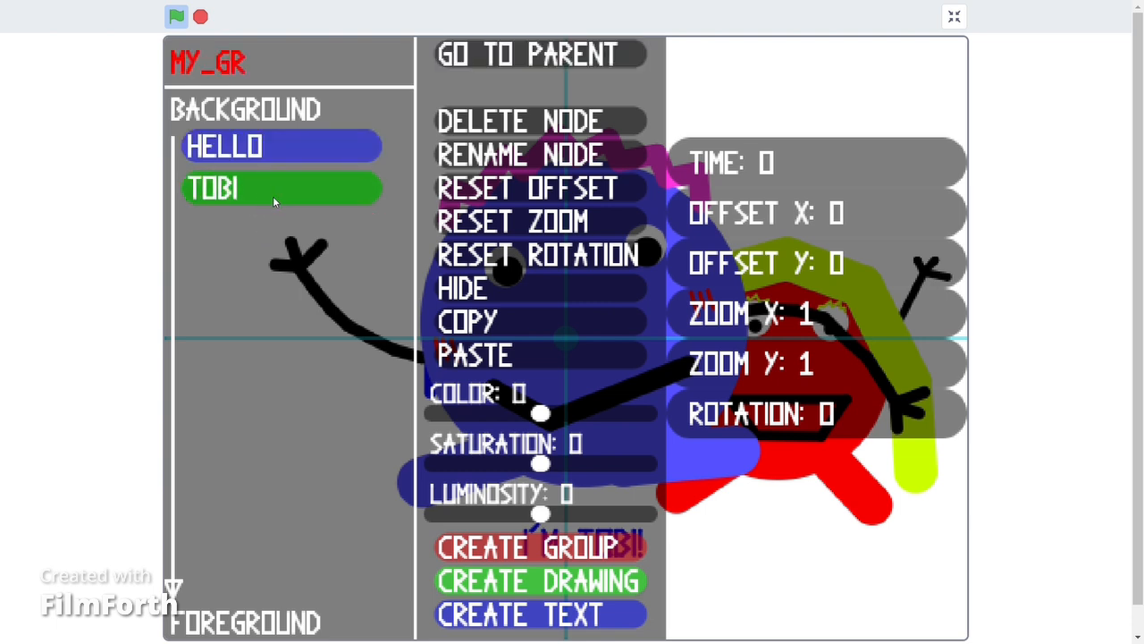
{"action": "left_click_drag", "start_coordinate": [272, 196], "coordinate": [277, 152]}
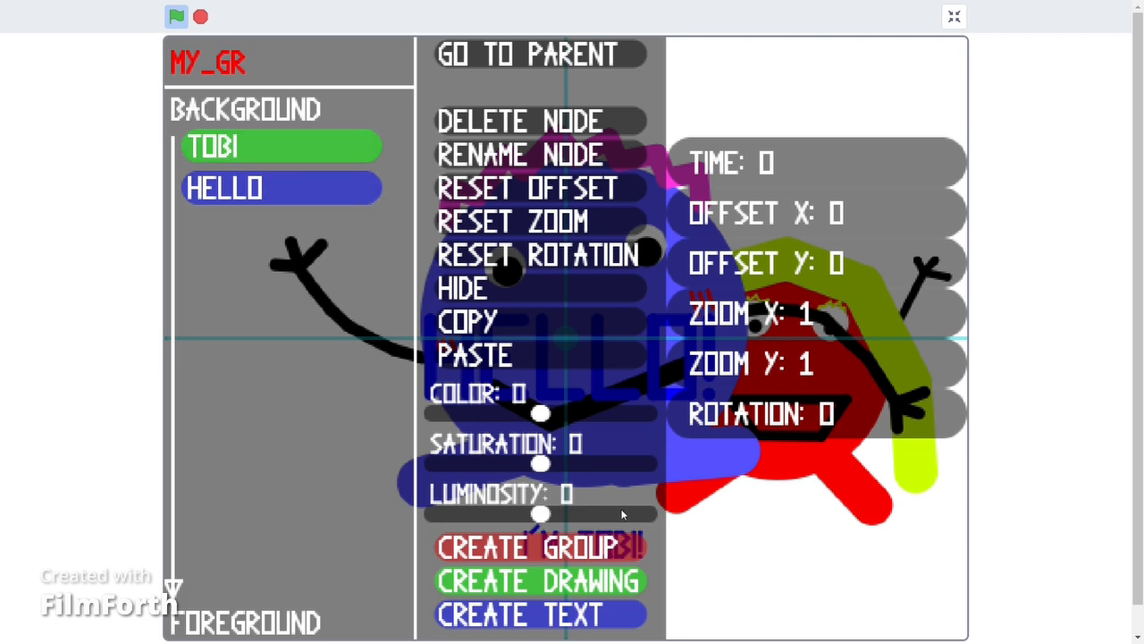
Shrink the my_gr group, tilt it clockwise and move it to the left of pliplop
{"action": "left_click", "coordinate": [809, 555]}
{"action": "left_click_drag", "start_coordinate": [794, 553], "coordinate": [607, 425]}
{"action": "left_click_drag", "start_coordinate": [566, 344], "coordinate": [364, 332]}
{"action": "left_click_drag", "start_coordinate": [498, 461], "coordinate": [413, 453]}
{"action": "left_click_drag", "start_coordinate": [365, 332], "coordinate": [463, 291]}
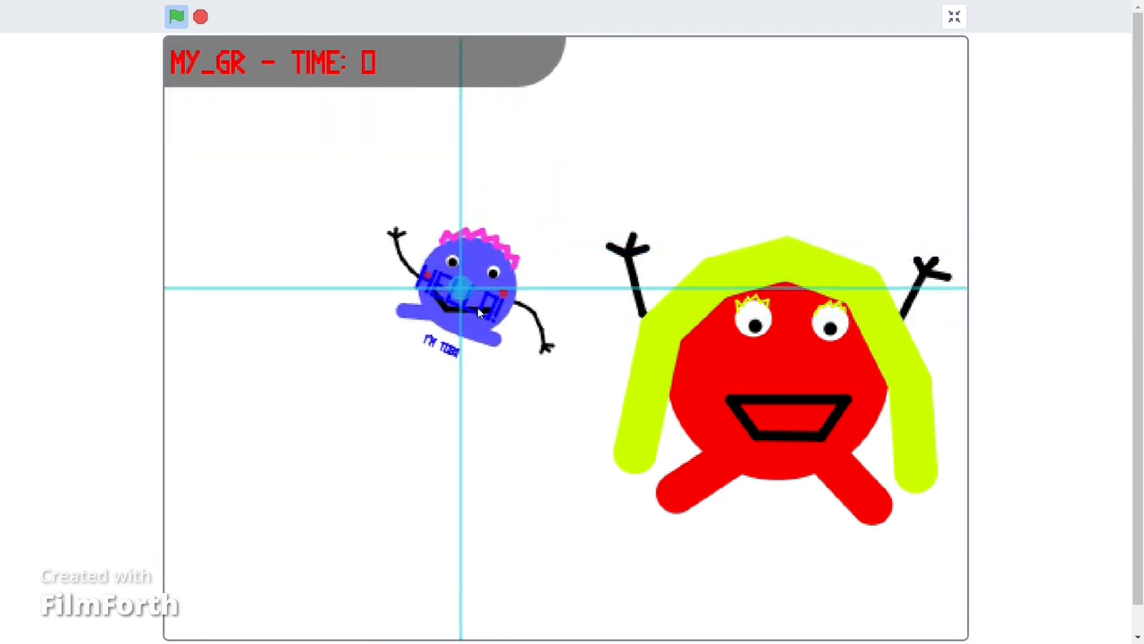
Open the hello node and move its text below tobi, to offset X 6.086, Y -131.421
{"action": "key", "text": "space"}
{"action": "left_click", "coordinate": [251, 190]}
{"action": "key", "text": "space"}
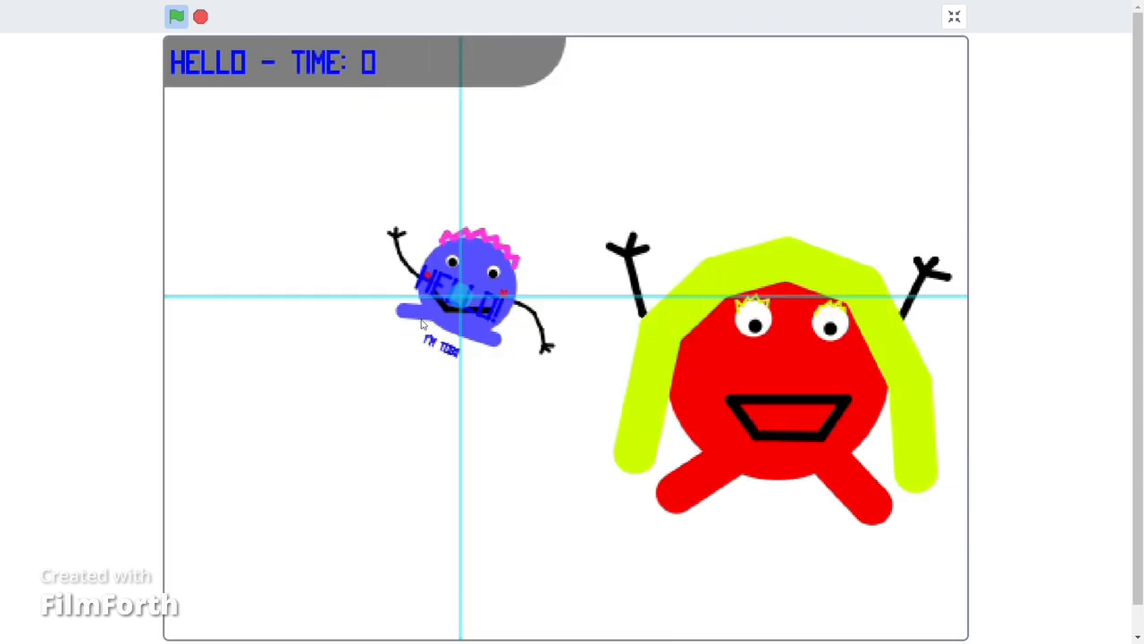
{"action": "left_click_drag", "start_coordinate": [460, 296], "coordinate": [439, 348]}
{"action": "key", "text": "space"}
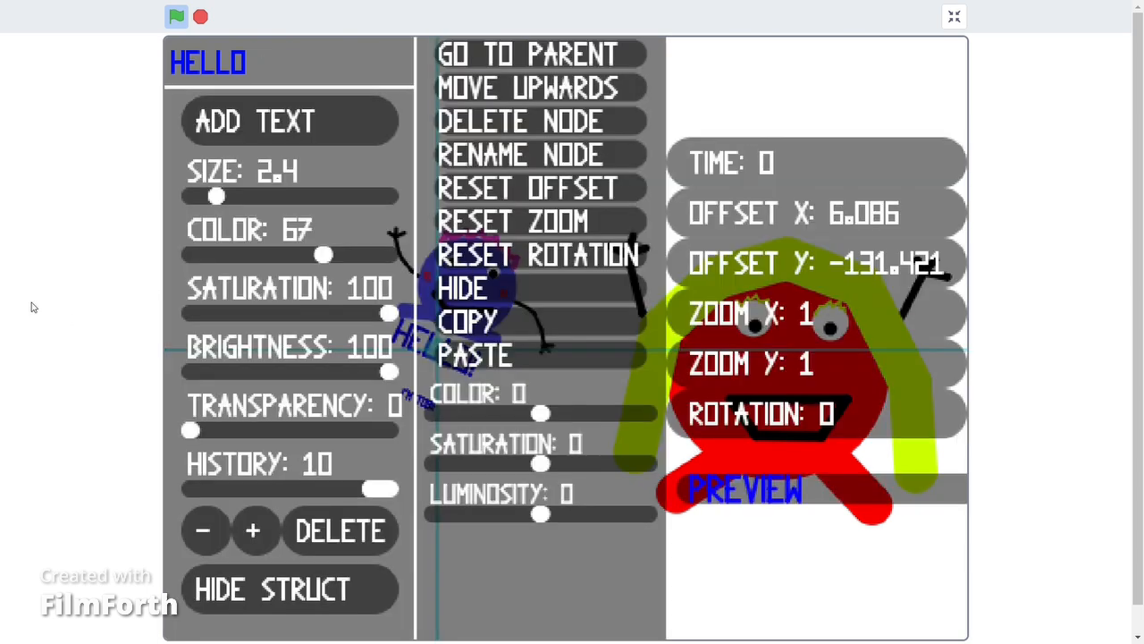
Return to my_gr and transform the whole group to offset X -81, Y 3, zoom 0.73 and rotation 43.27
{"action": "left_click", "coordinate": [576, 56]}
{"action": "key", "text": "space"}
{"action": "left_click_drag", "start_coordinate": [467, 311], "coordinate": [424, 335]}
{"action": "left_click_drag", "start_coordinate": [491, 466], "coordinate": [544, 448]}
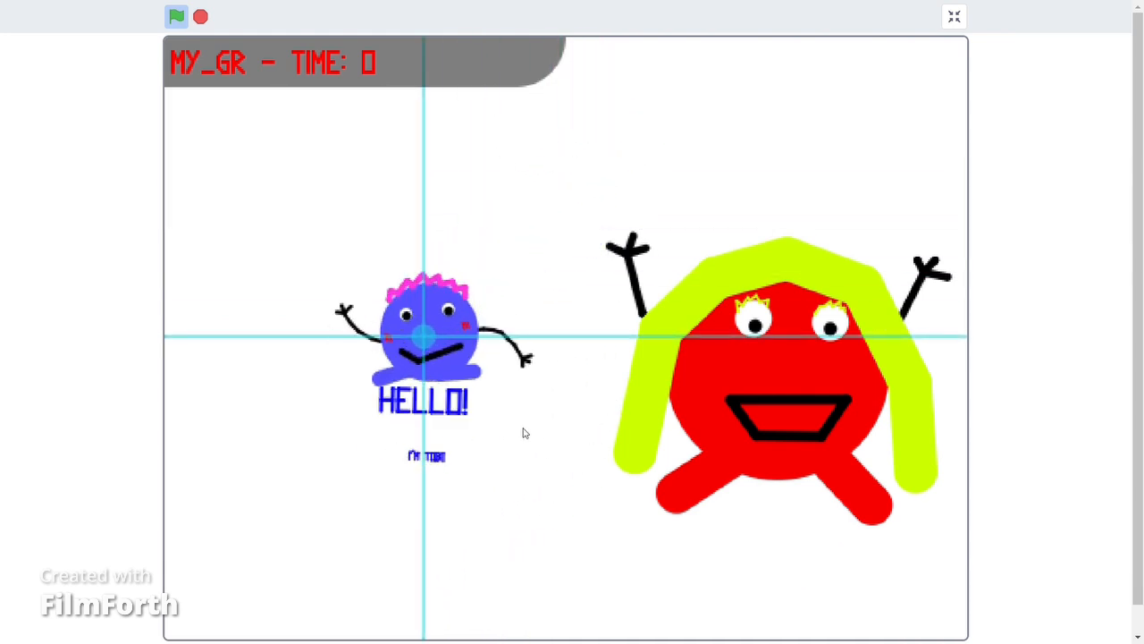
{"action": "left_click_drag", "start_coordinate": [477, 417], "coordinate": [533, 453]}
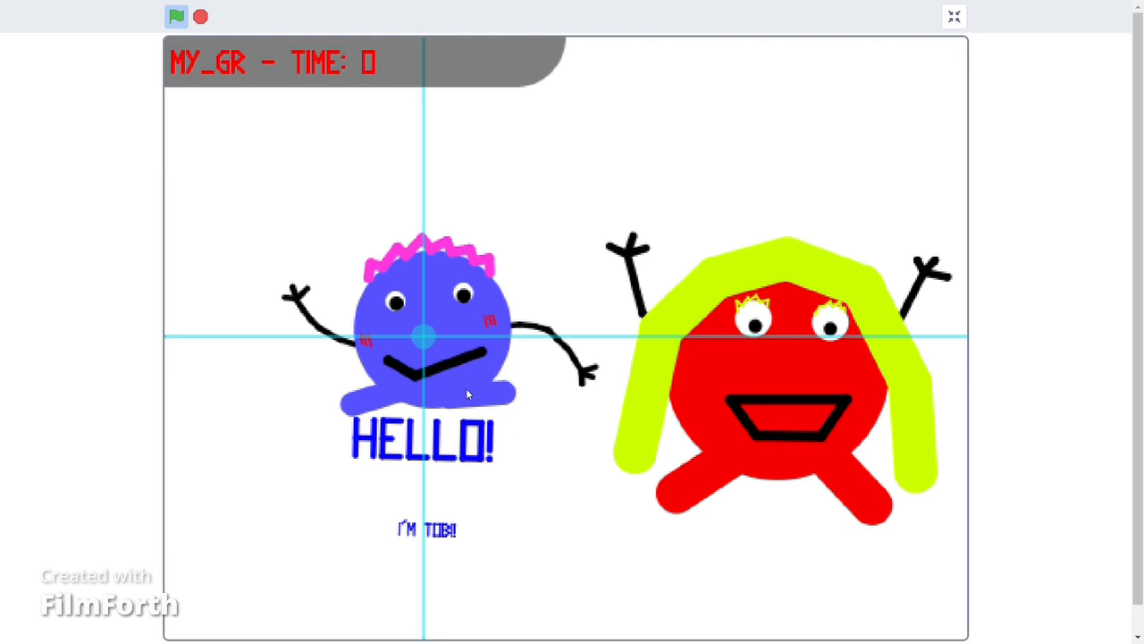
{"action": "left_click_drag", "start_coordinate": [428, 333], "coordinate": [336, 242]}
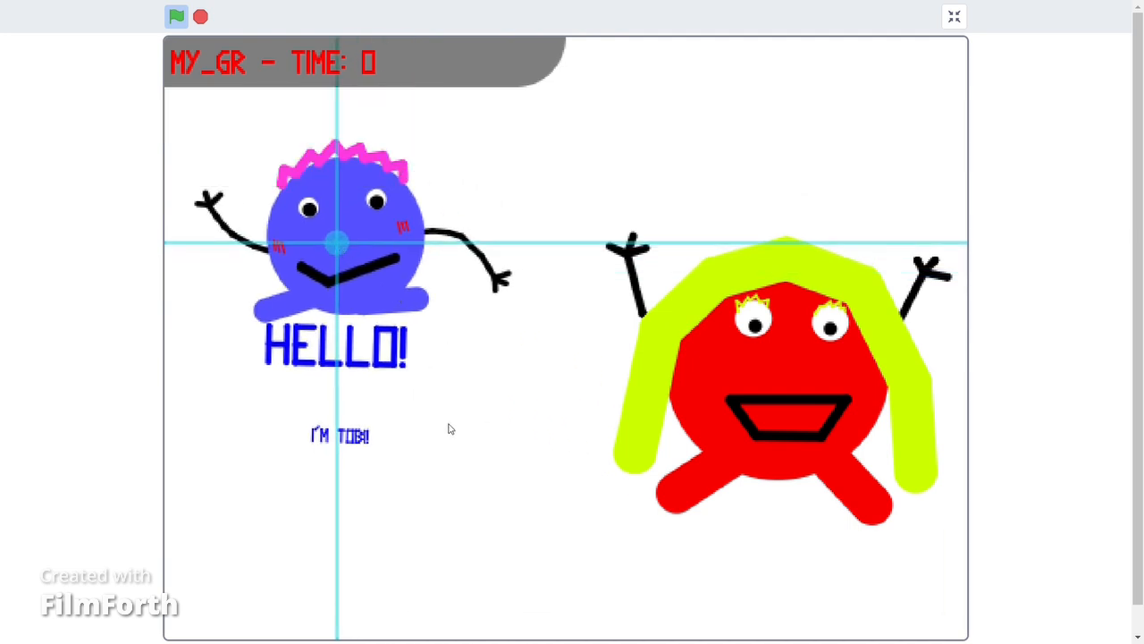
{"action": "left_click_drag", "start_coordinate": [439, 437], "coordinate": [556, 202]}
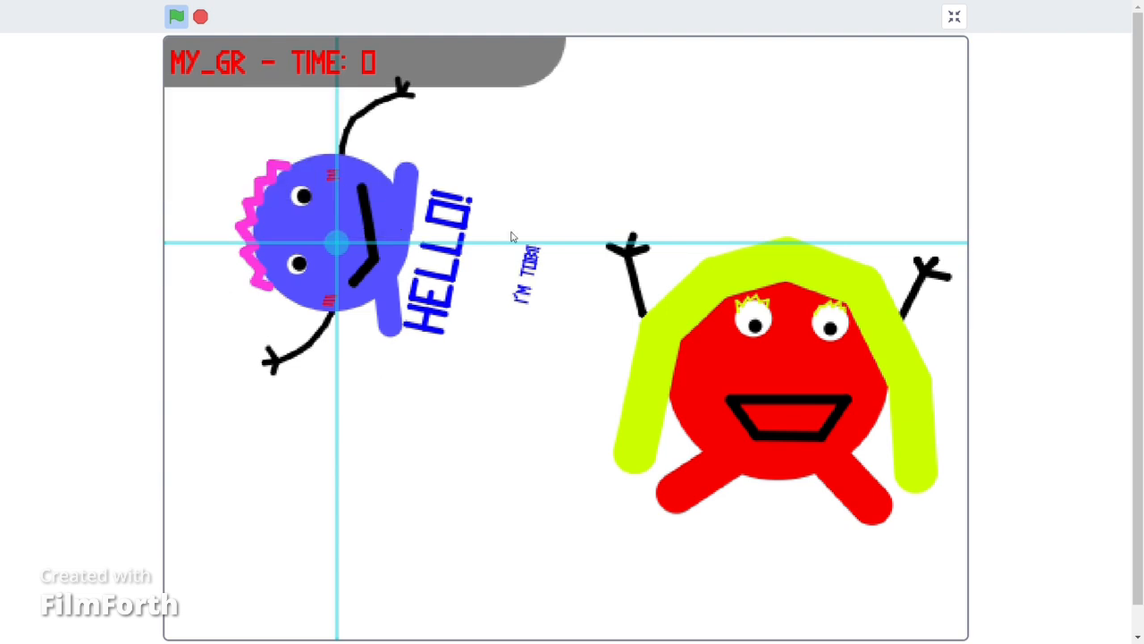
{"action": "left_click_drag", "start_coordinate": [454, 396], "coordinate": [516, 451]}
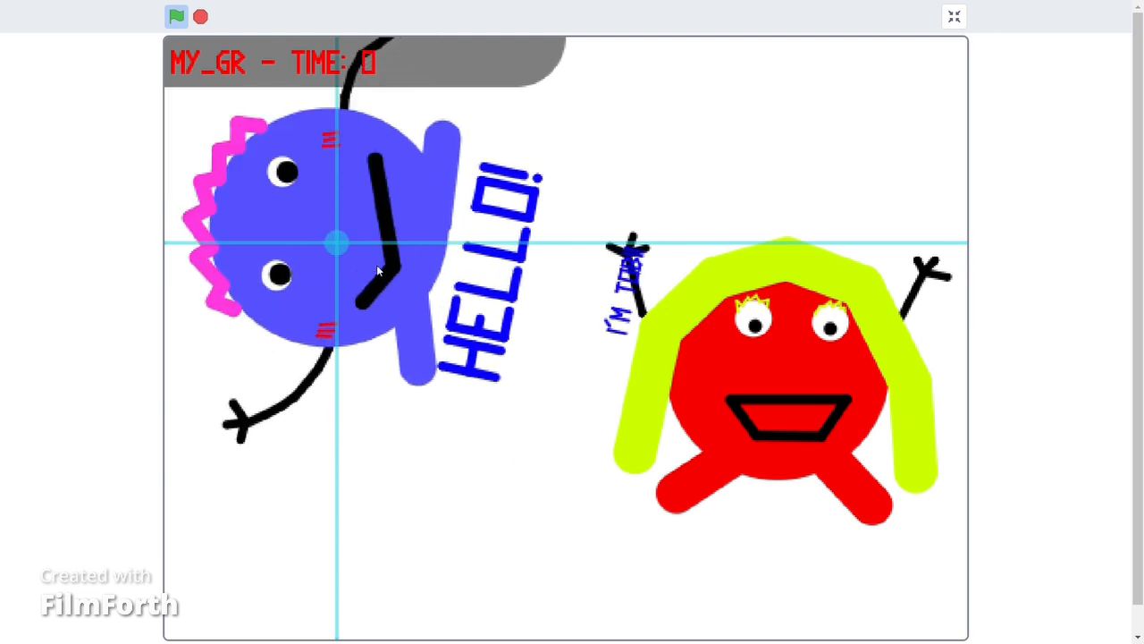
{"action": "left_click_drag", "start_coordinate": [345, 250], "coordinate": [431, 332]}
{"action": "left_click_drag", "start_coordinate": [489, 414], "coordinate": [541, 508]}
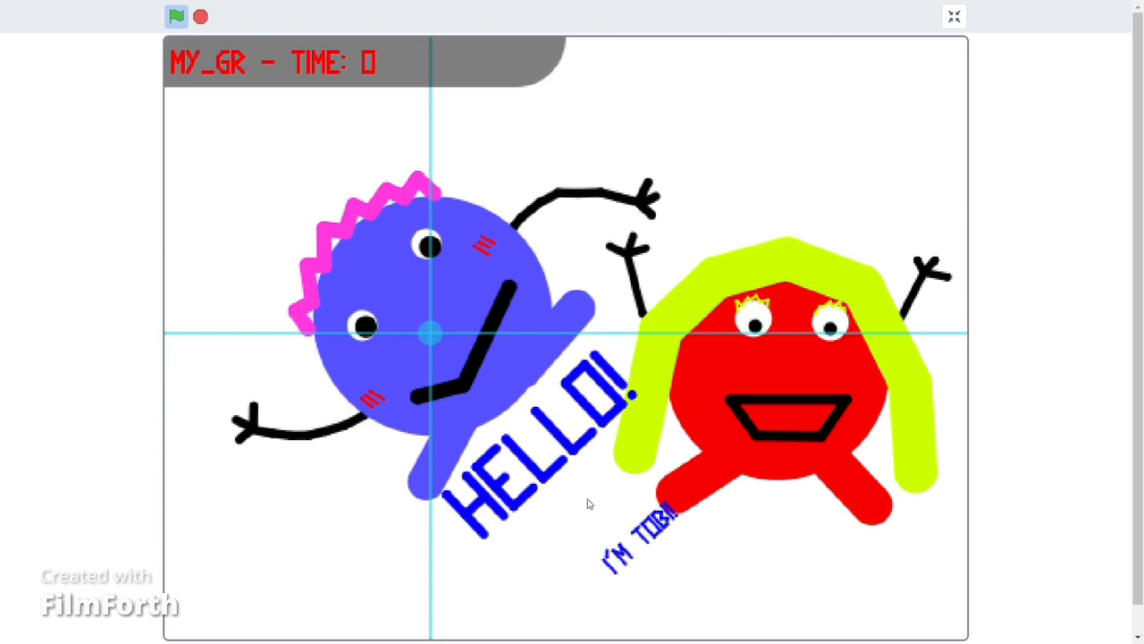
Move the tobi node out of my_gr up into the root node
{"action": "mouse_move", "coordinate": [97, 304]}
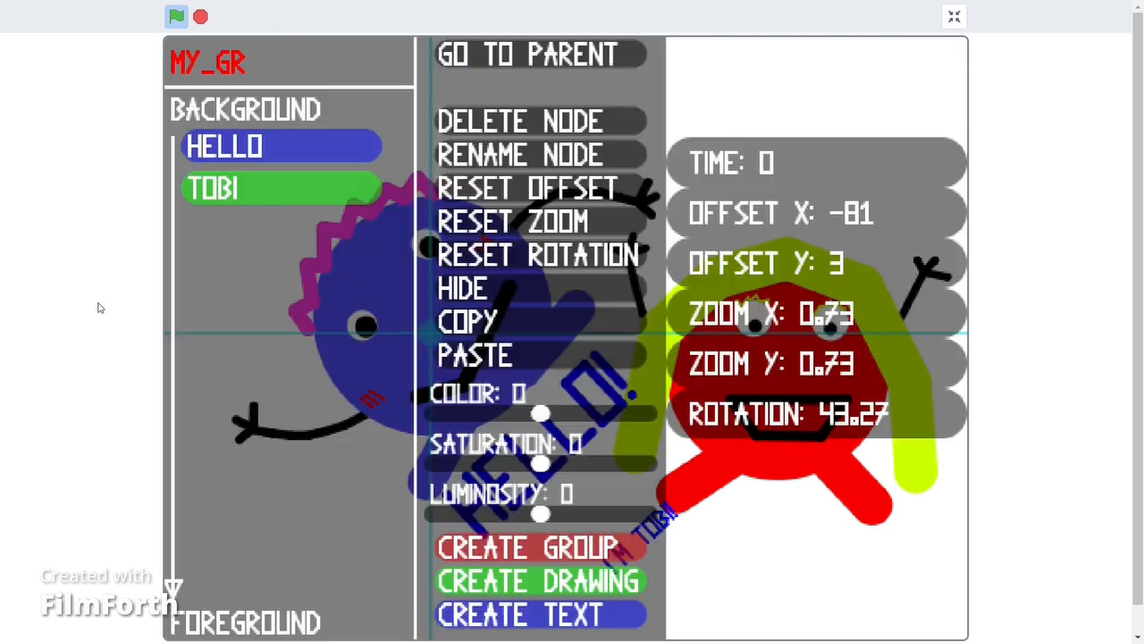
{"action": "left_click", "coordinate": [277, 192]}
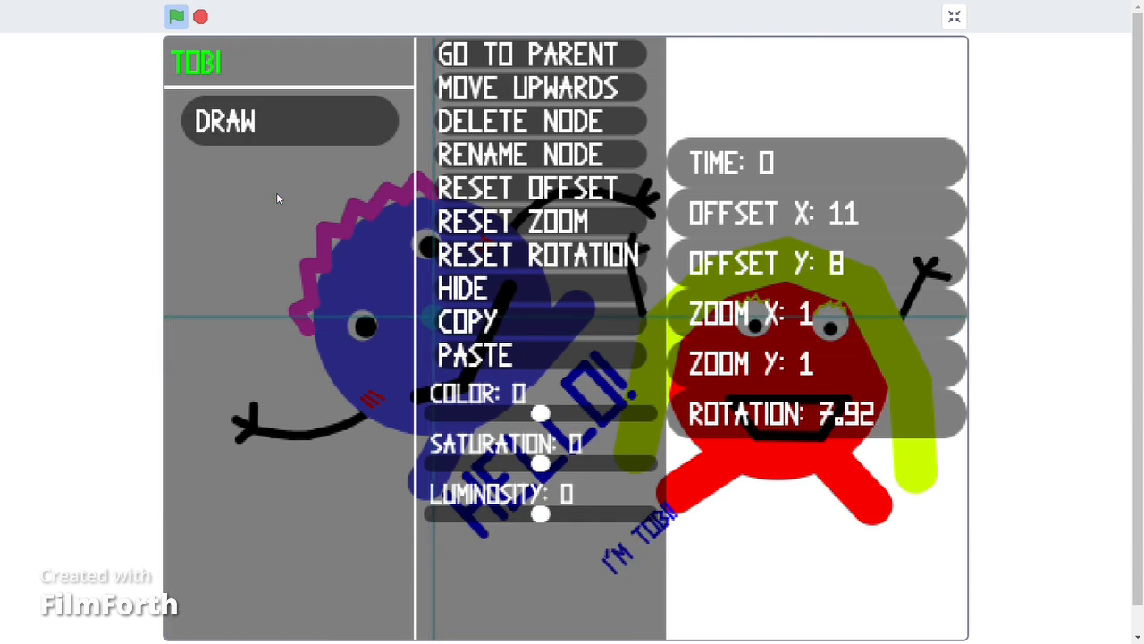
{"action": "left_click", "coordinate": [529, 91]}
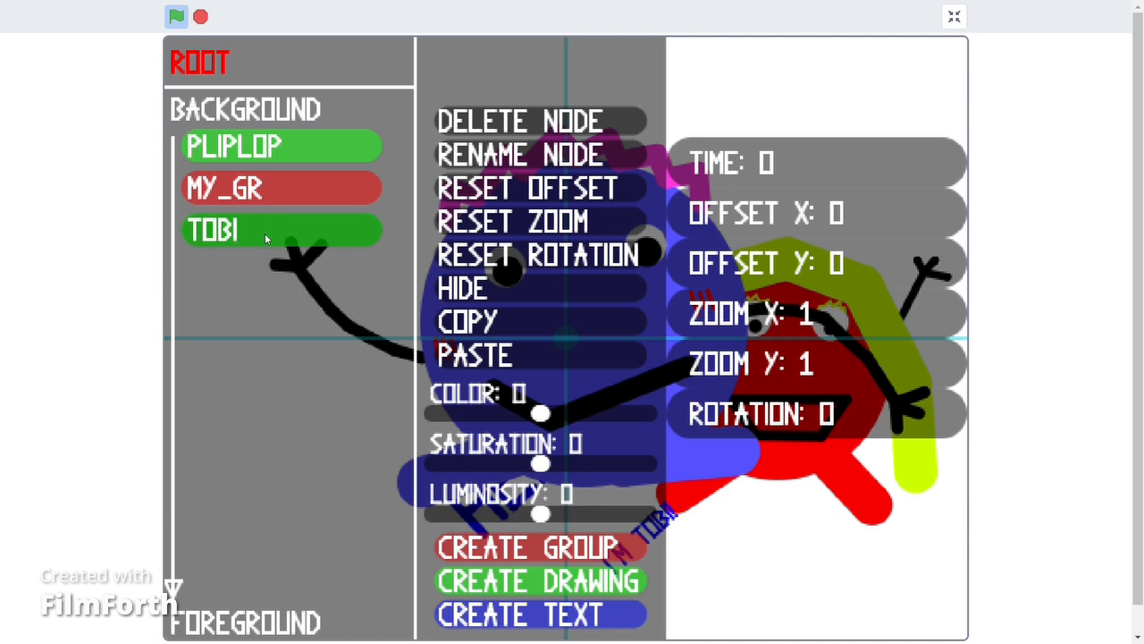
Move the tobi node from the root back into the my_gr group, check the group and return to the root
{"action": "left_click_drag", "start_coordinate": [257, 232], "coordinate": [268, 191]}
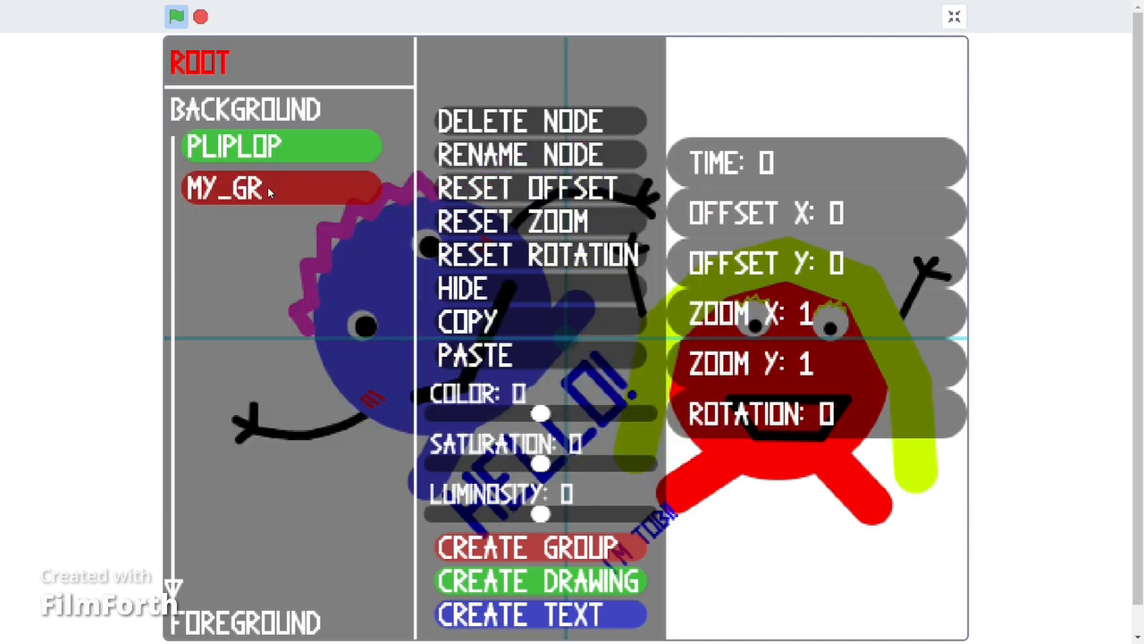
{"action": "left_click", "coordinate": [268, 190]}
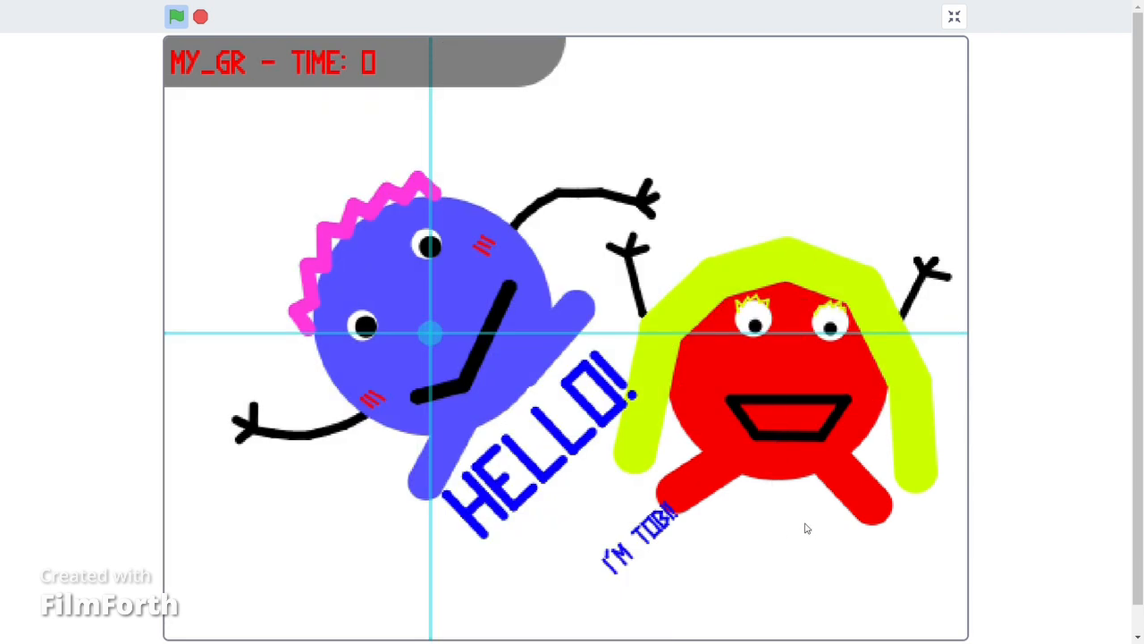
{"action": "mouse_move", "coordinate": [120, 181]}
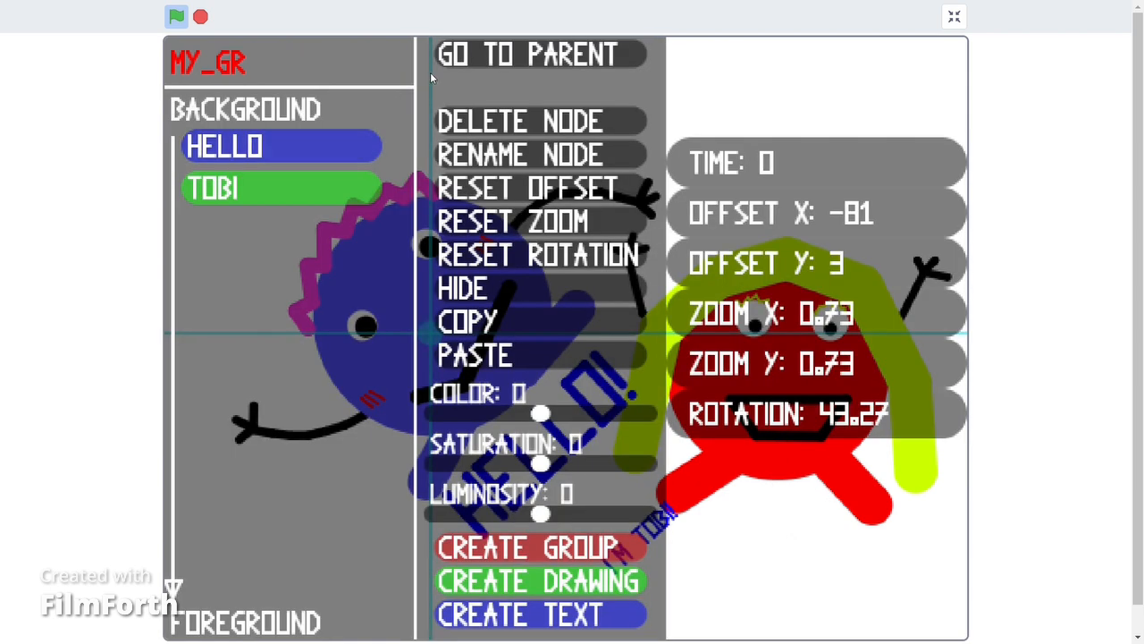
{"action": "left_click", "coordinate": [455, 63]}
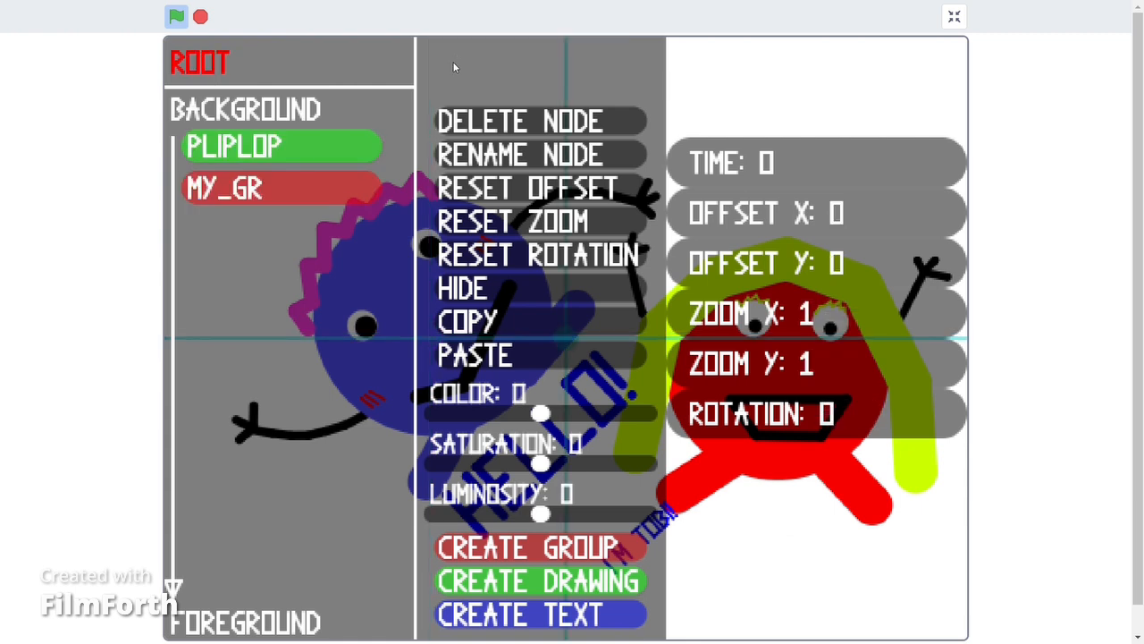
Open the my_gr group and copy it together with its child nodes
{"action": "left_click", "coordinate": [257, 190]}
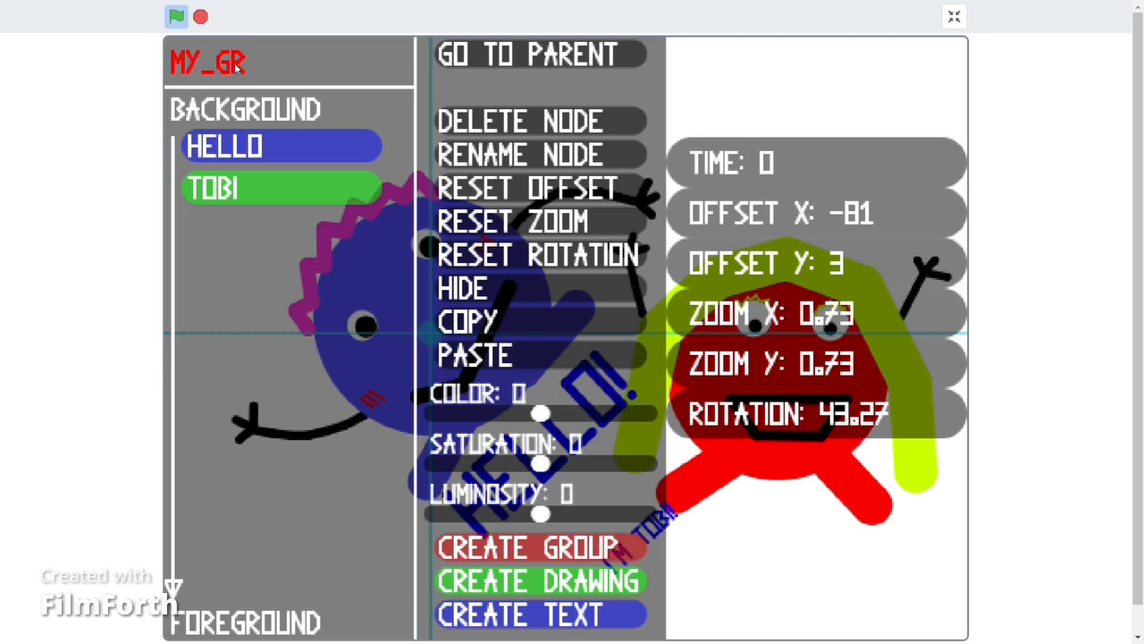
{"action": "left_click", "coordinate": [523, 325]}
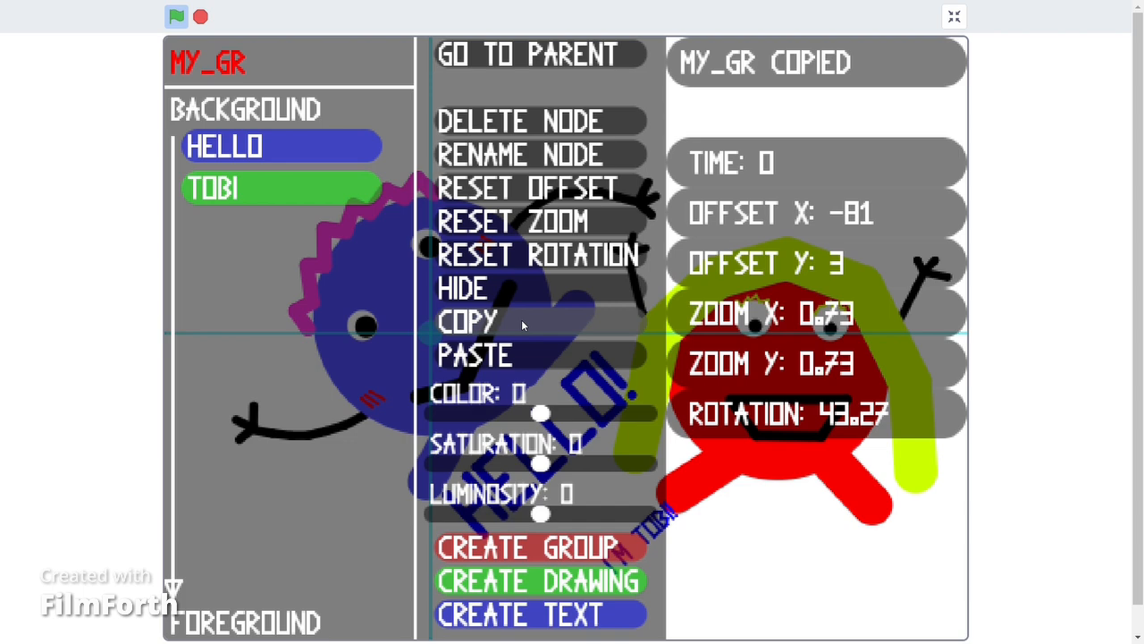
{"action": "left_click", "coordinate": [896, 412]}
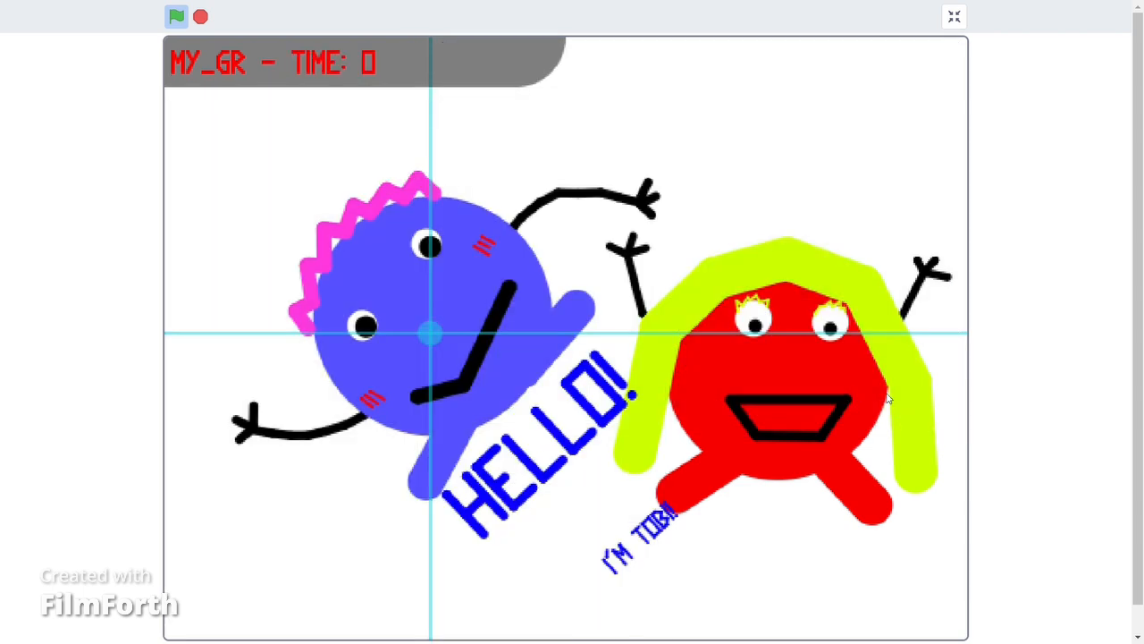
{"action": "mouse_move", "coordinate": [133, 182]}
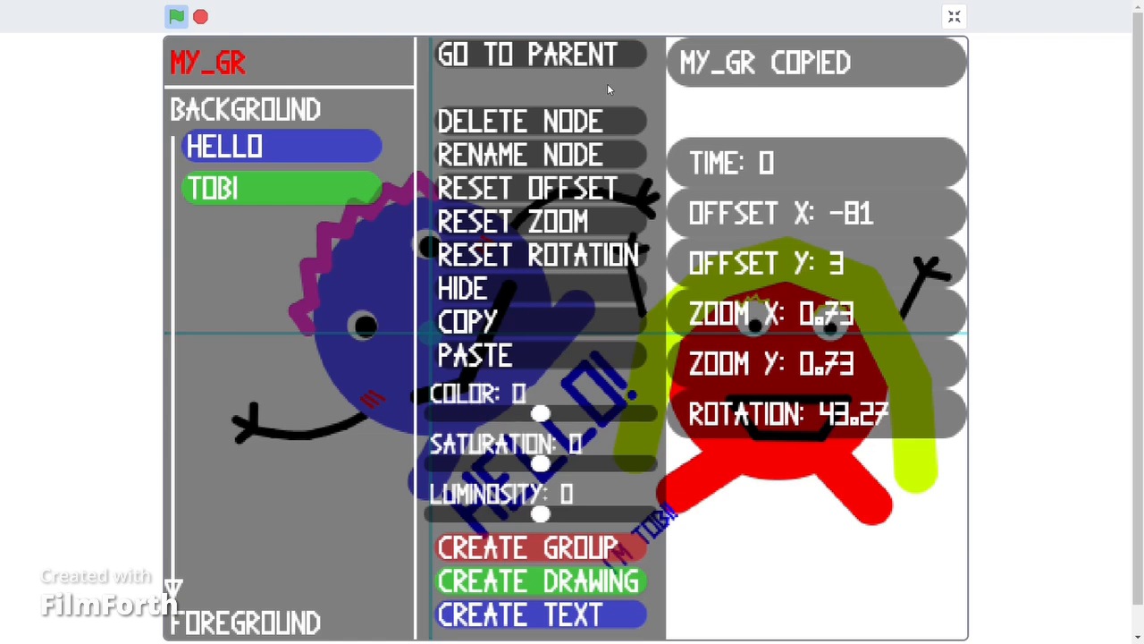
Look through the hello and tobi nodes inside my_gr and return to the root node
{"action": "left_click", "coordinate": [485, 57]}
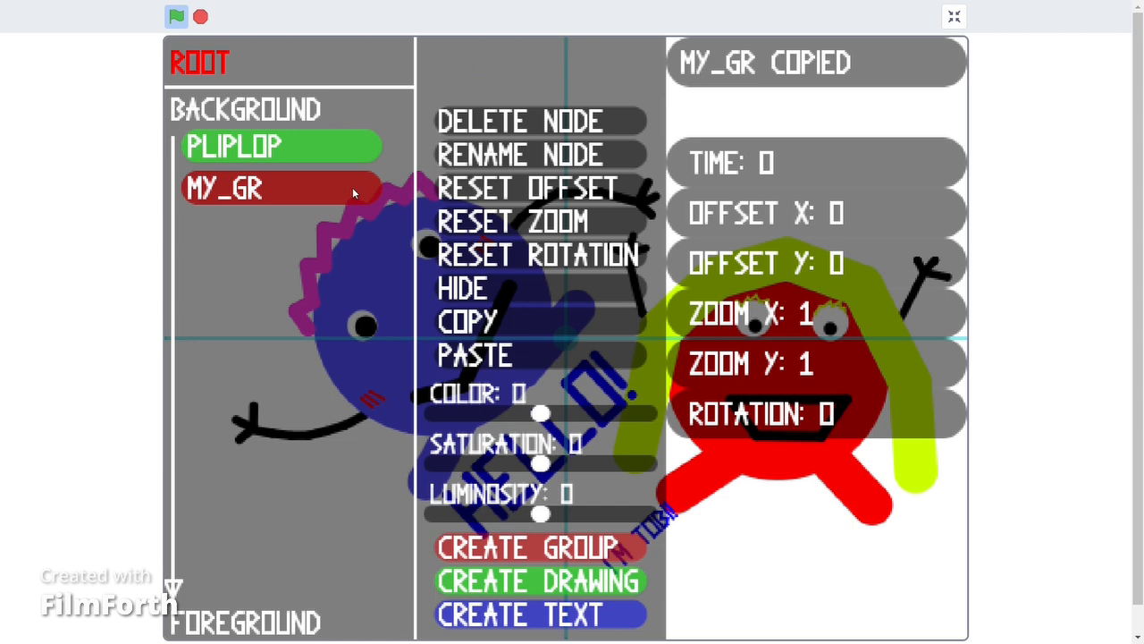
{"action": "left_click", "coordinate": [295, 202]}
{"action": "left_click", "coordinate": [300, 163]}
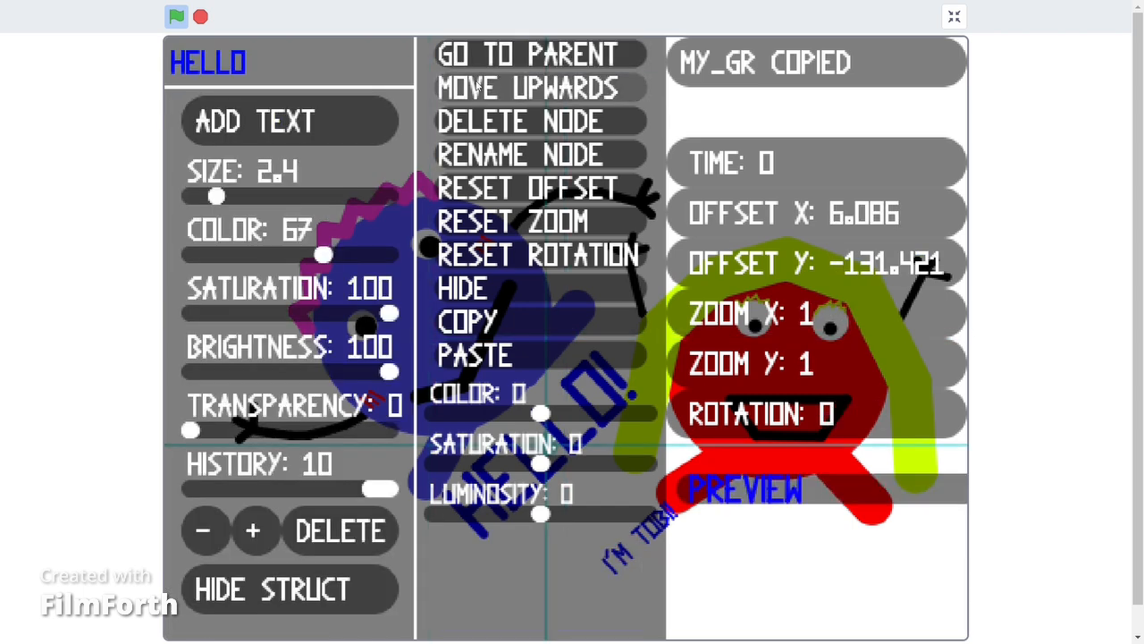
{"action": "left_click", "coordinate": [479, 65]}
{"action": "left_click", "coordinate": [286, 186]}
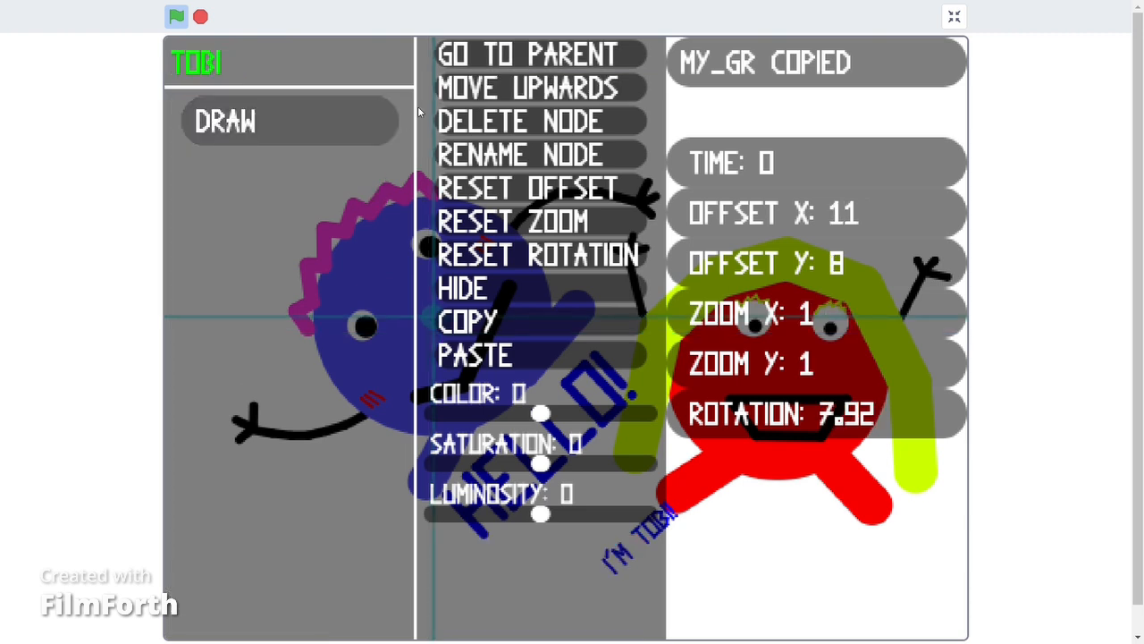
{"action": "left_click", "coordinate": [465, 64]}
{"action": "left_click", "coordinate": [464, 58]}
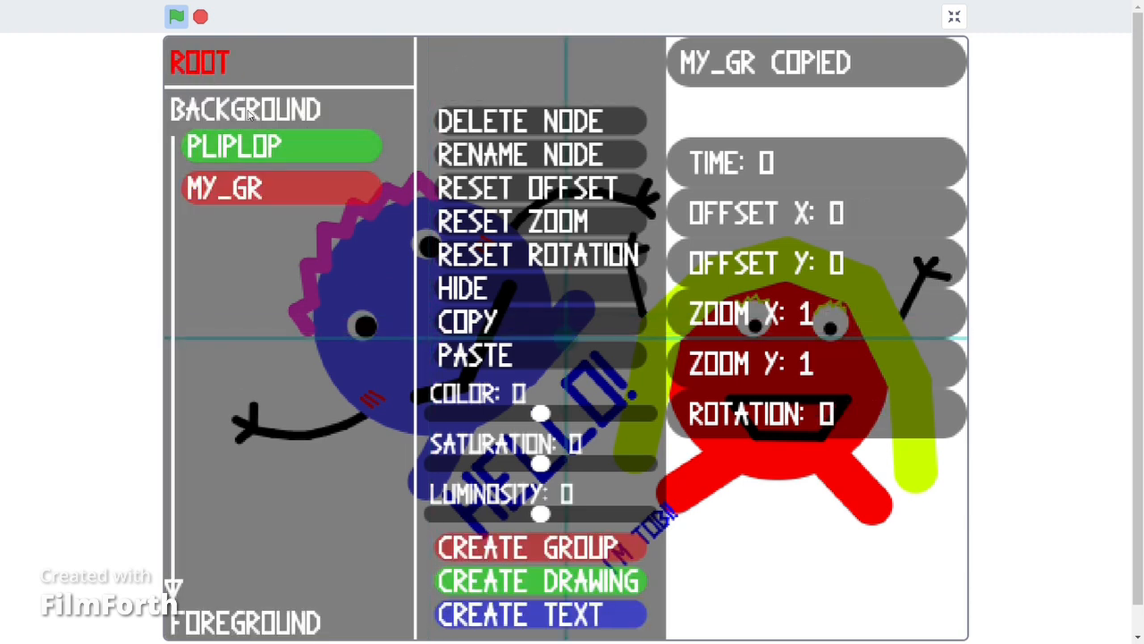
Paste the copied group into the root and place it over pliplop at offset X 156, Y 37 with rotation 343.898
{"action": "left_click", "coordinate": [529, 356]}
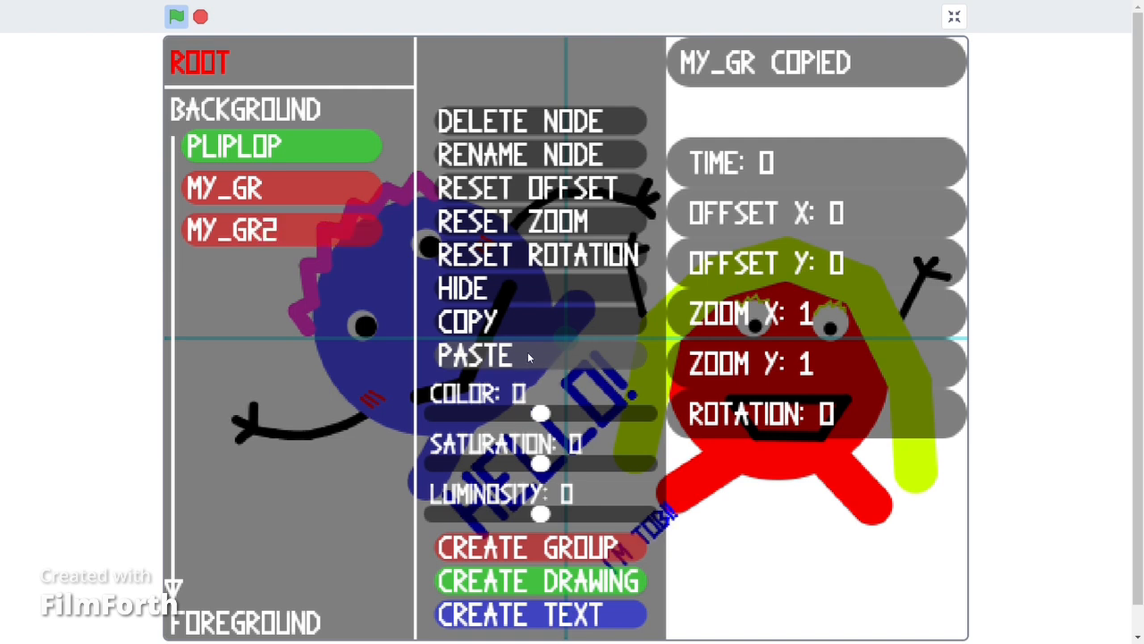
{"action": "left_click", "coordinate": [306, 229]}
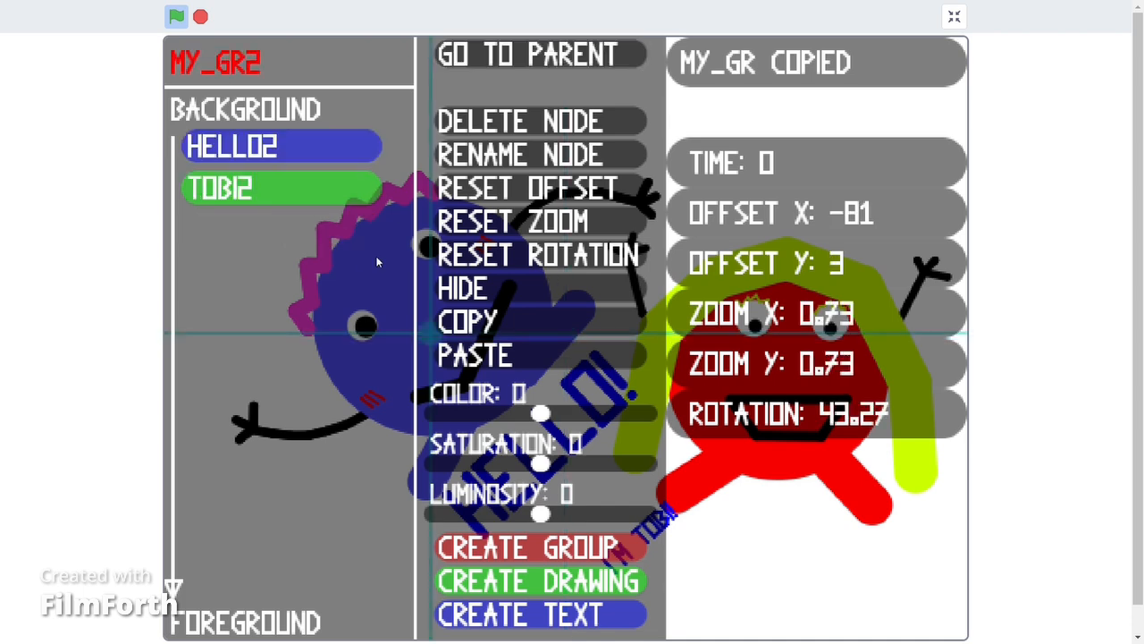
{"action": "left_click", "coordinate": [546, 287]}
{"action": "left_click_drag", "start_coordinate": [429, 334], "coordinate": [715, 236]}
{"action": "left_click_drag", "start_coordinate": [786, 343], "coordinate": [670, 335]}
{"action": "left_click_drag", "start_coordinate": [709, 244], "coordinate": [826, 275]}
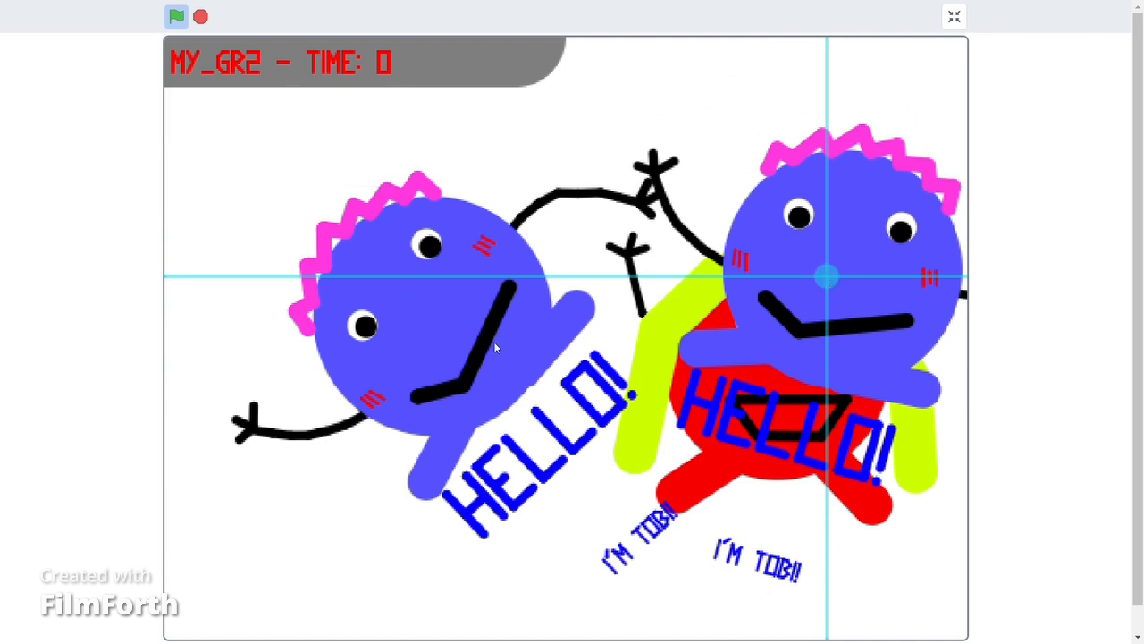
Delete the hello2 text node from my_gr2 and move the group to offset X 129, Y 21
{"action": "mouse_move", "coordinate": [51, 315]}
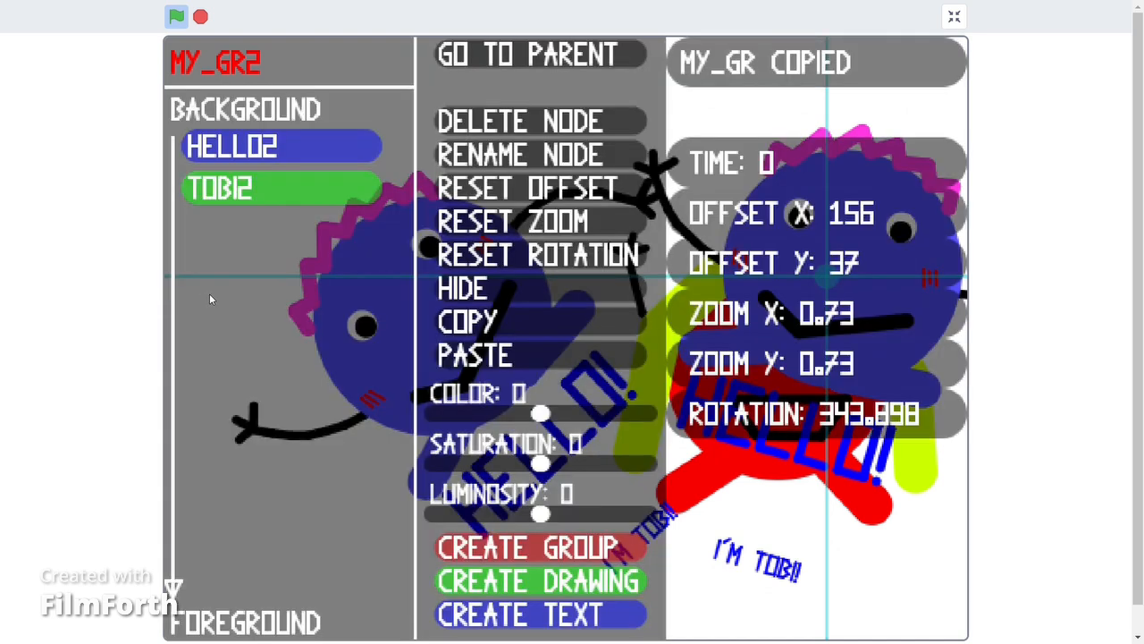
{"action": "left_click", "coordinate": [268, 150]}
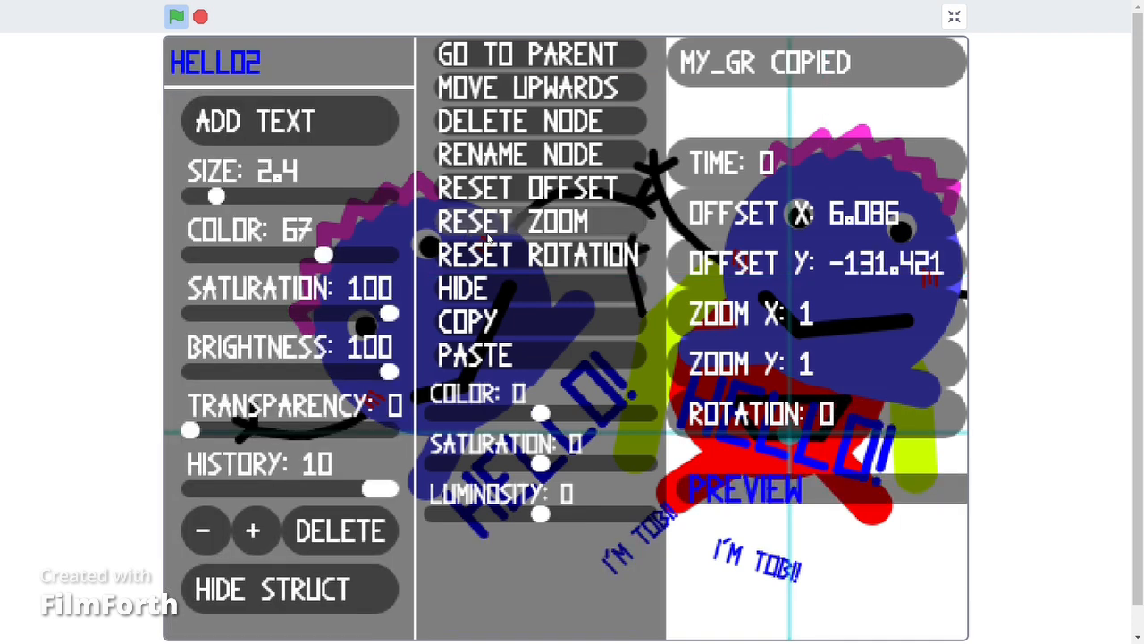
{"action": "left_click", "coordinate": [527, 129]}
{"action": "left_click", "coordinate": [534, 61]}
{"action": "left_click_drag", "start_coordinate": [830, 286], "coordinate": [780, 302]}
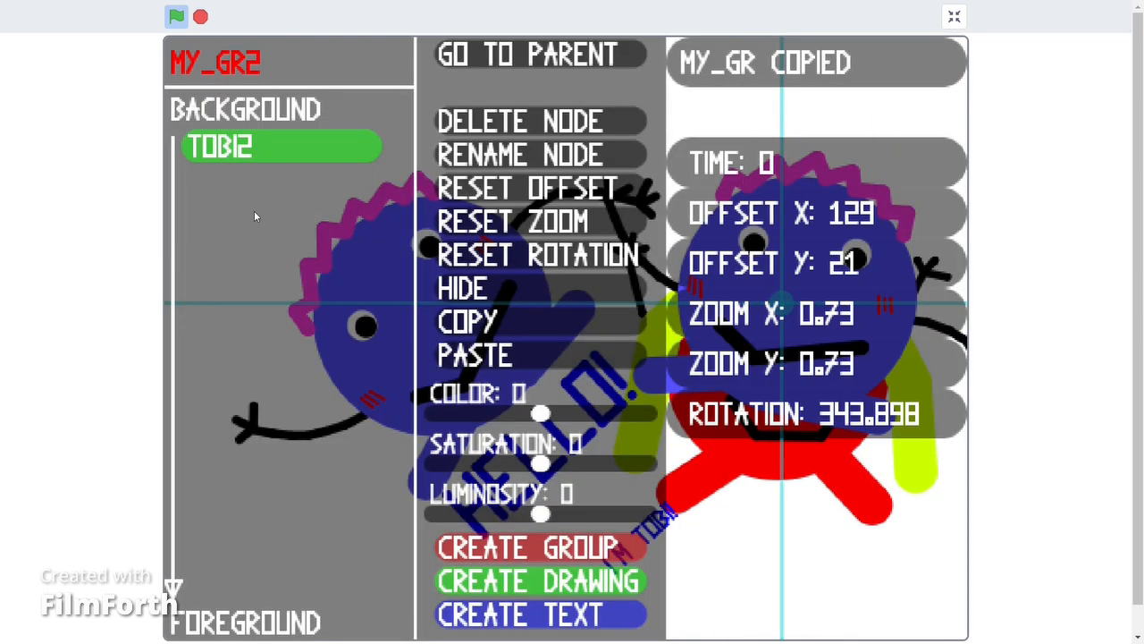
Delete the pasted my_gr2 group from the root node
{"action": "left_click", "coordinate": [468, 60]}
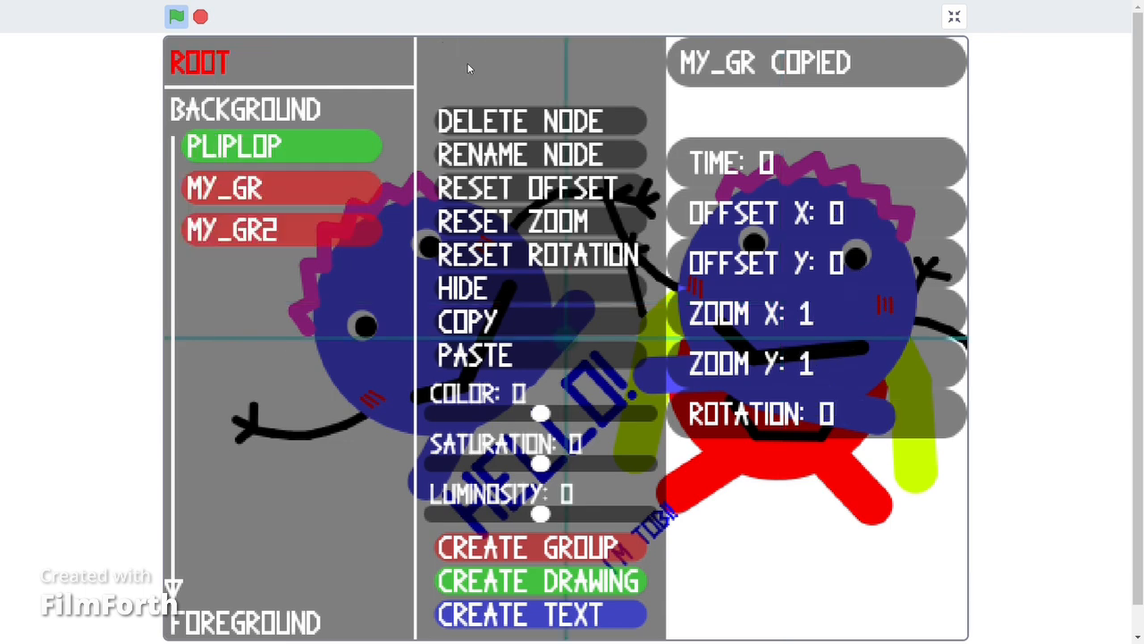
{"action": "left_click", "coordinate": [299, 230]}
{"action": "left_click", "coordinate": [514, 130]}
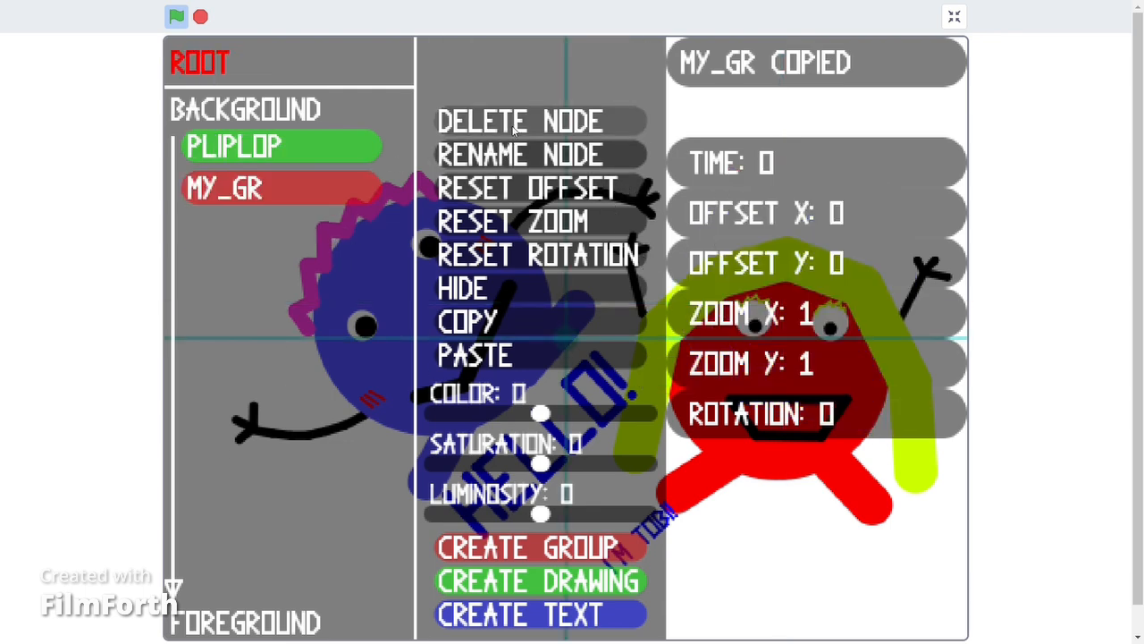
{"action": "key", "text": "space"}
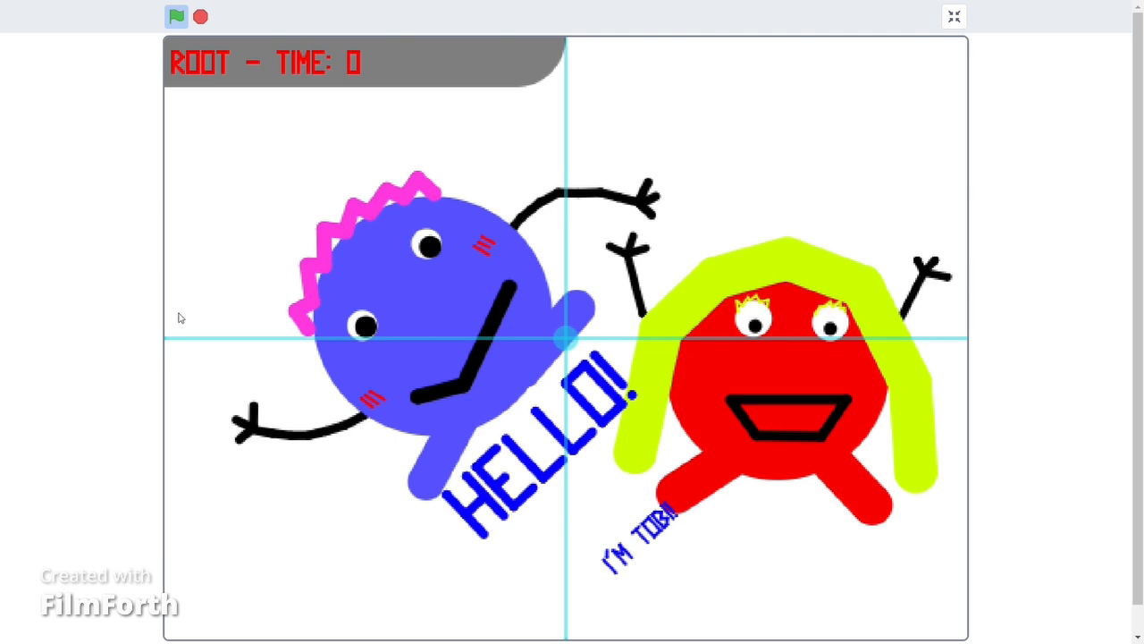
{"action": "key", "text": "space"}
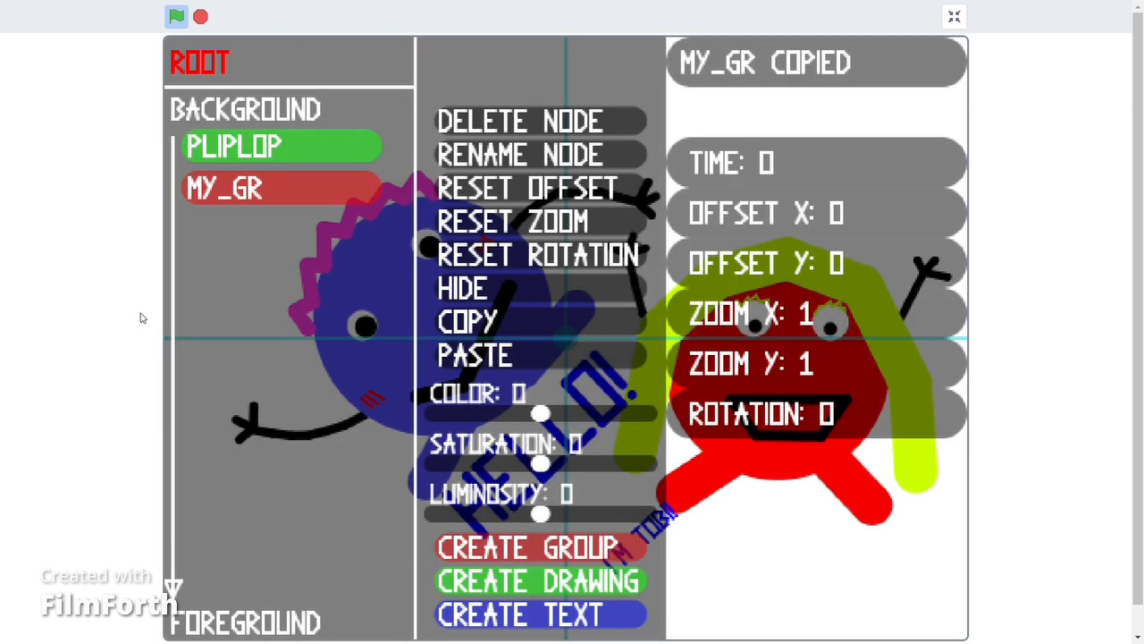
Paste the copied my_gr group into the root again and move the copy to offset X 96, Y 54
{"action": "left_click", "coordinate": [491, 357]}
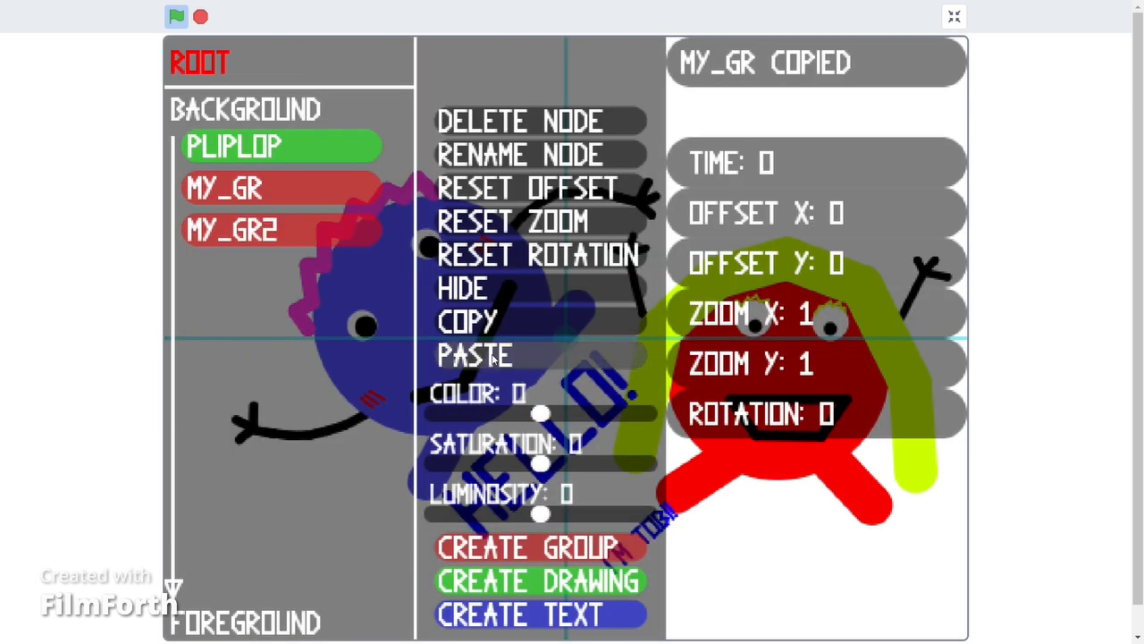
{"action": "key", "text": "space"}
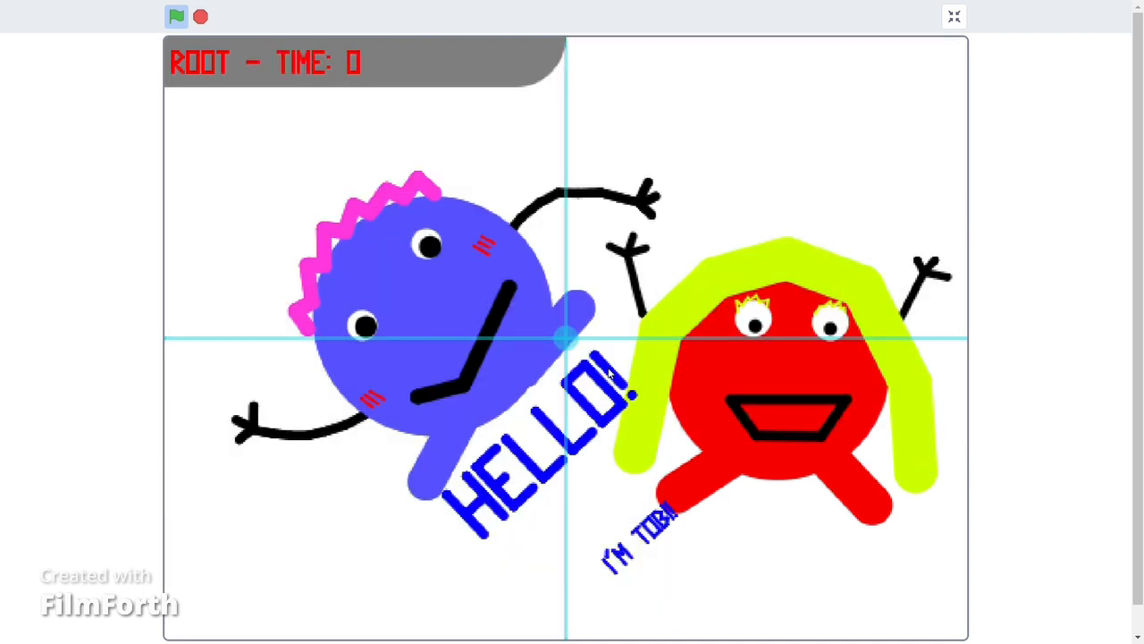
{"action": "key", "text": "space"}
{"action": "left_click", "coordinate": [243, 249]}
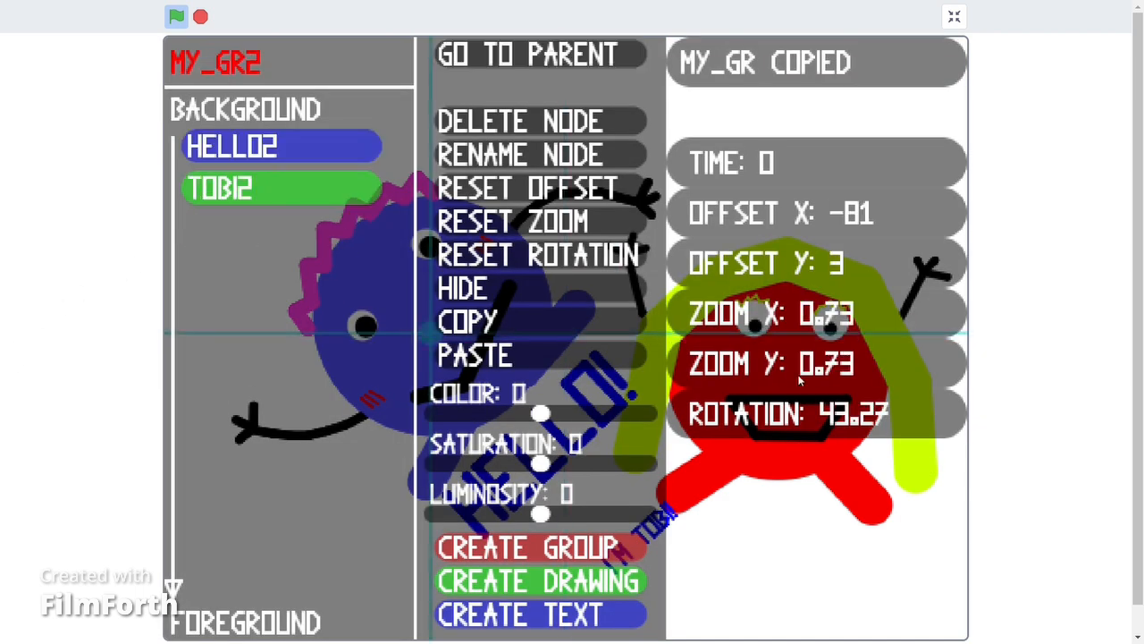
{"action": "key", "text": "space"}
{"action": "left_click_drag", "start_coordinate": [420, 329], "coordinate": [726, 254]}
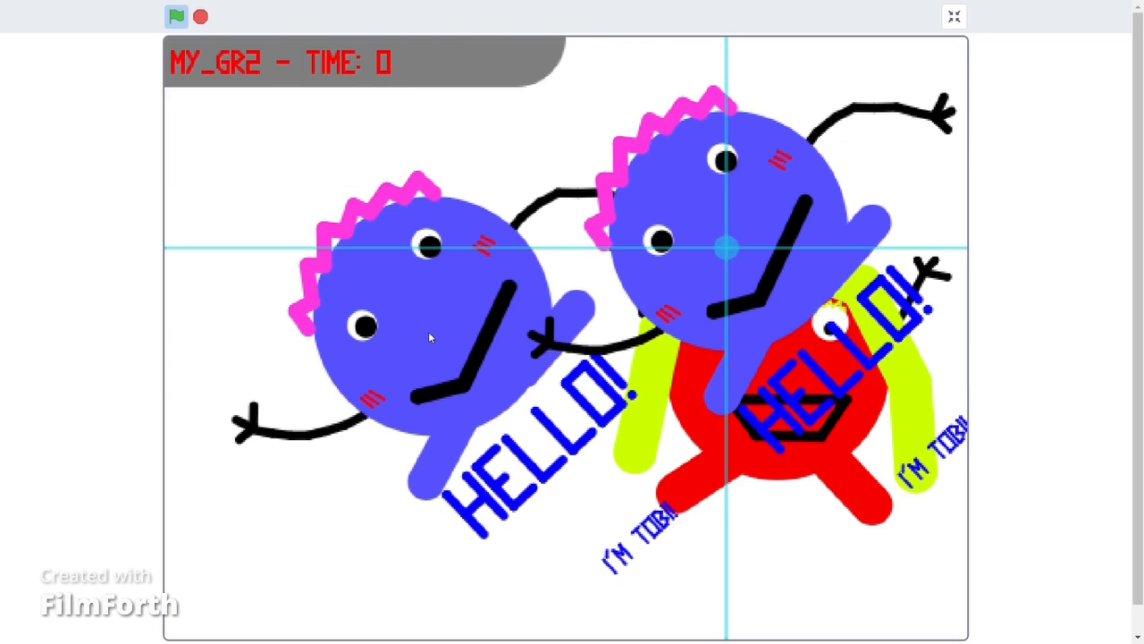
{"action": "key", "text": "space"}
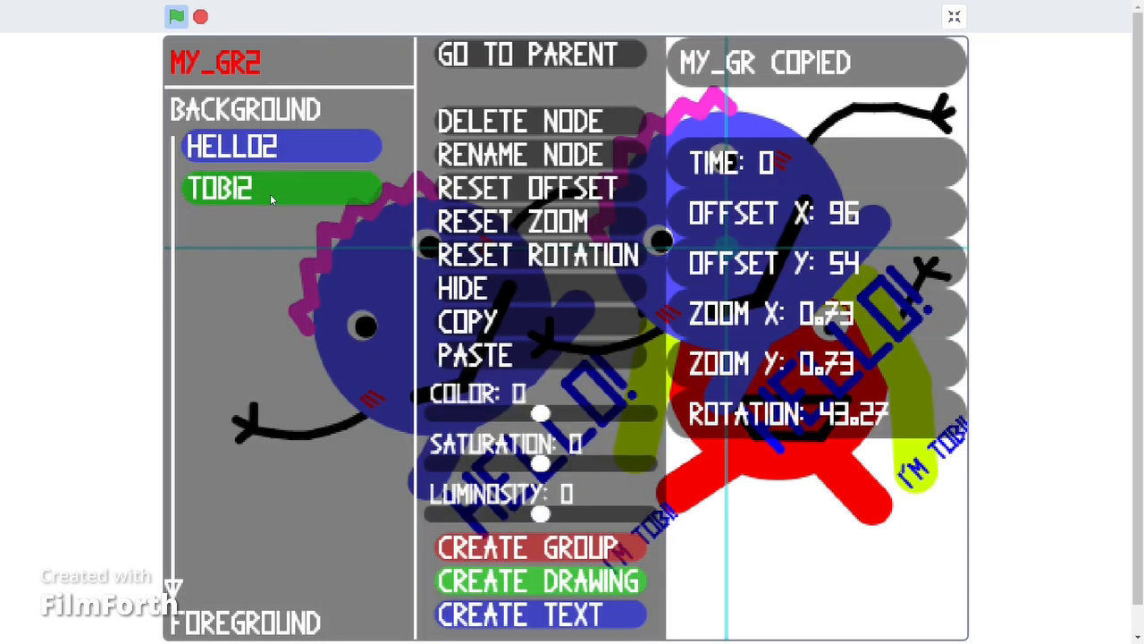
Examine the tobi2 node inside my_gr2, return to the root and open the pliplop node to view its transform
{"action": "left_click", "coordinate": [271, 196]}
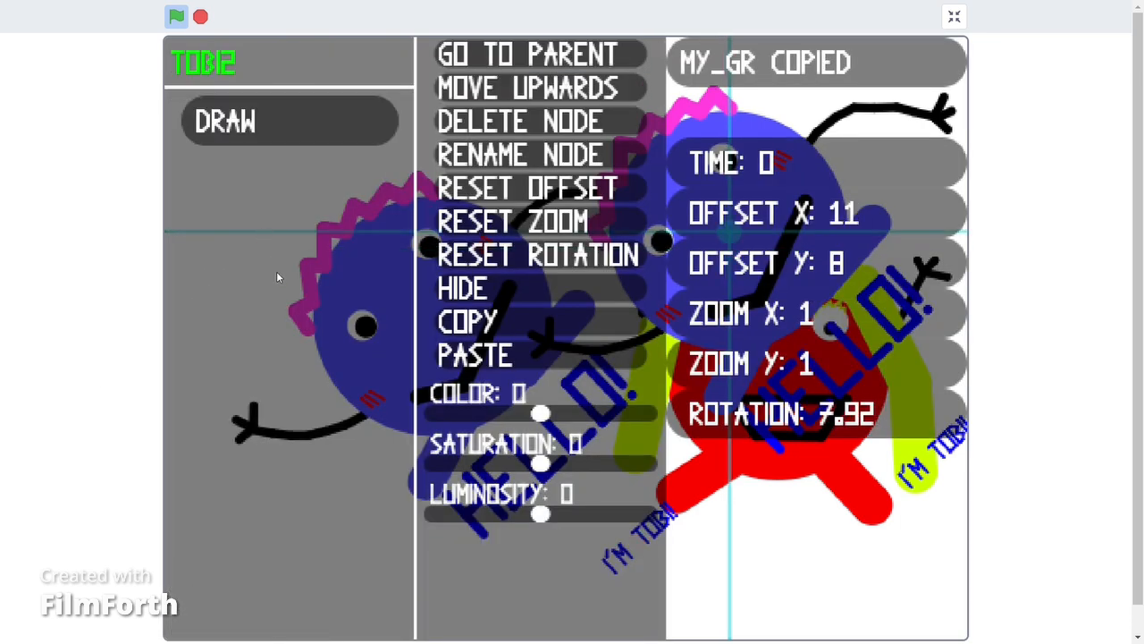
{"action": "left_click", "coordinate": [462, 288]}
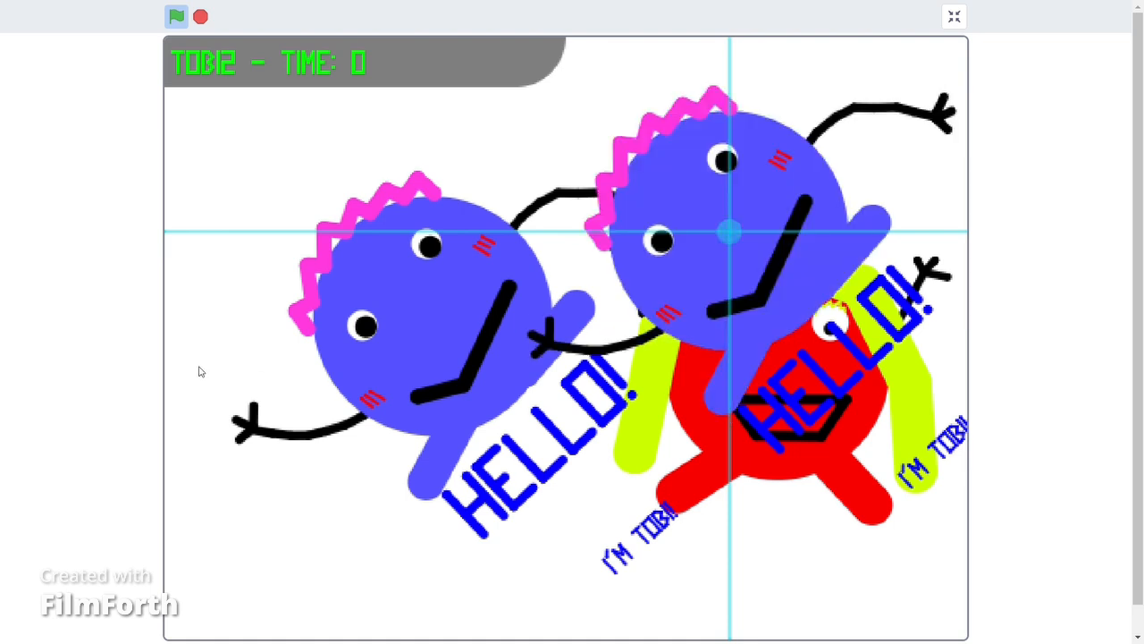
{"action": "key", "text": "space"}
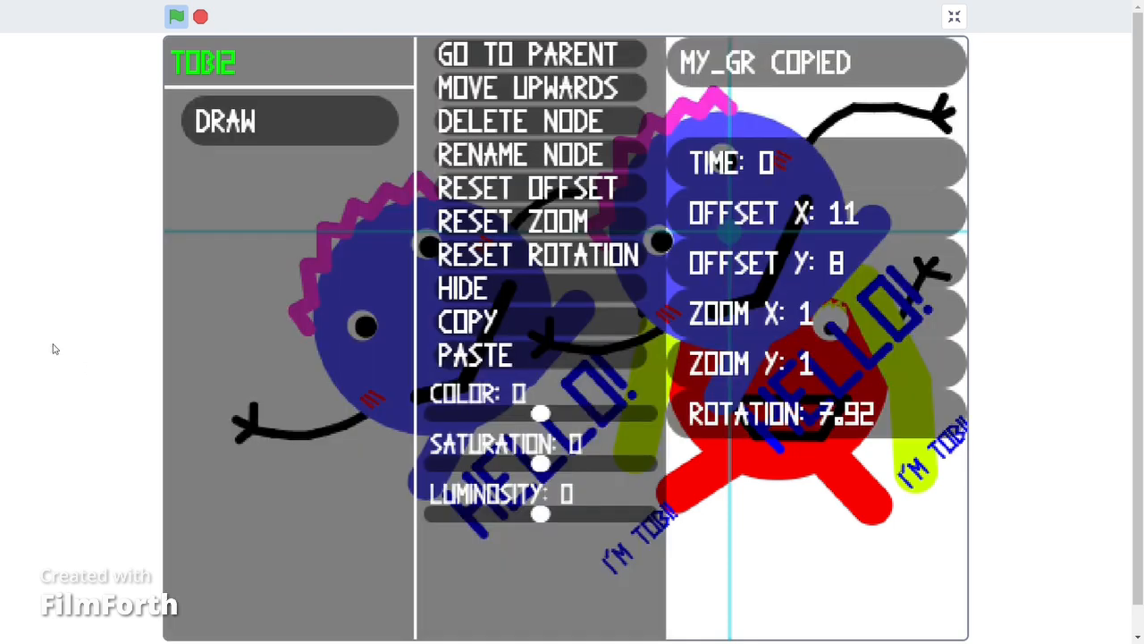
{"action": "left_click", "coordinate": [482, 62]}
{"action": "left_click", "coordinate": [486, 62]}
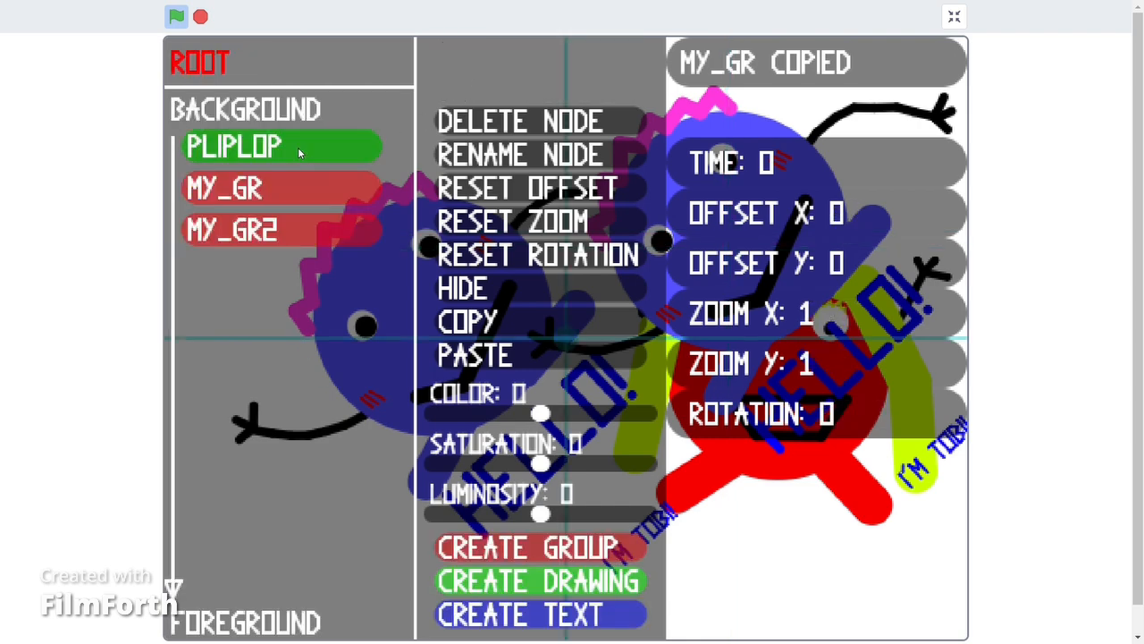
{"action": "left_click", "coordinate": [298, 147]}
{"action": "key", "text": "space"}
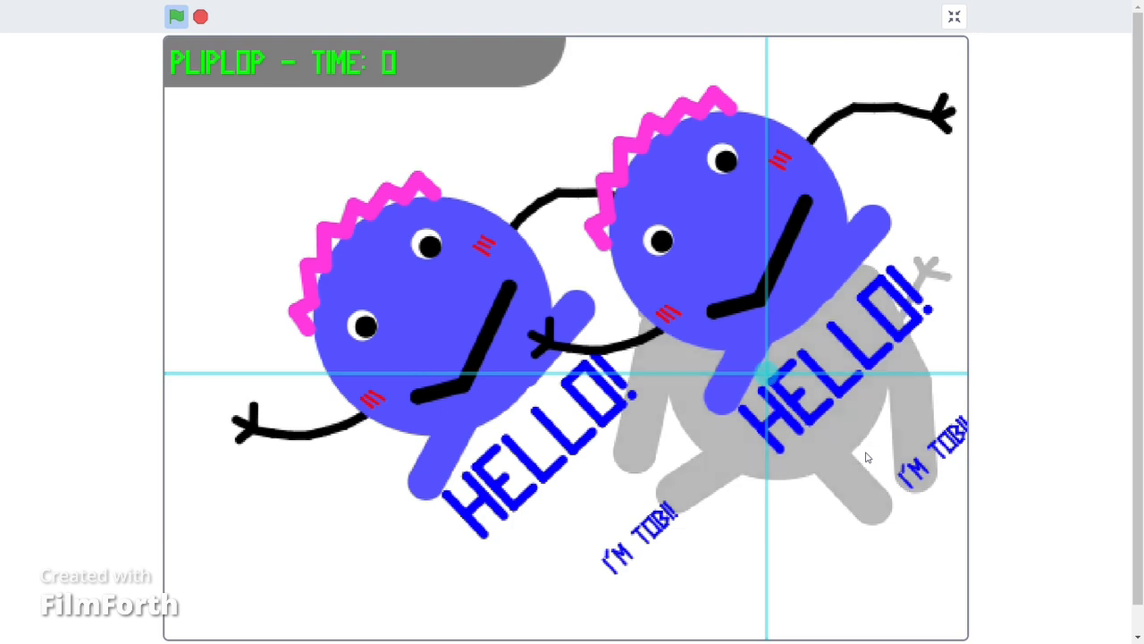
{"action": "key", "text": "space"}
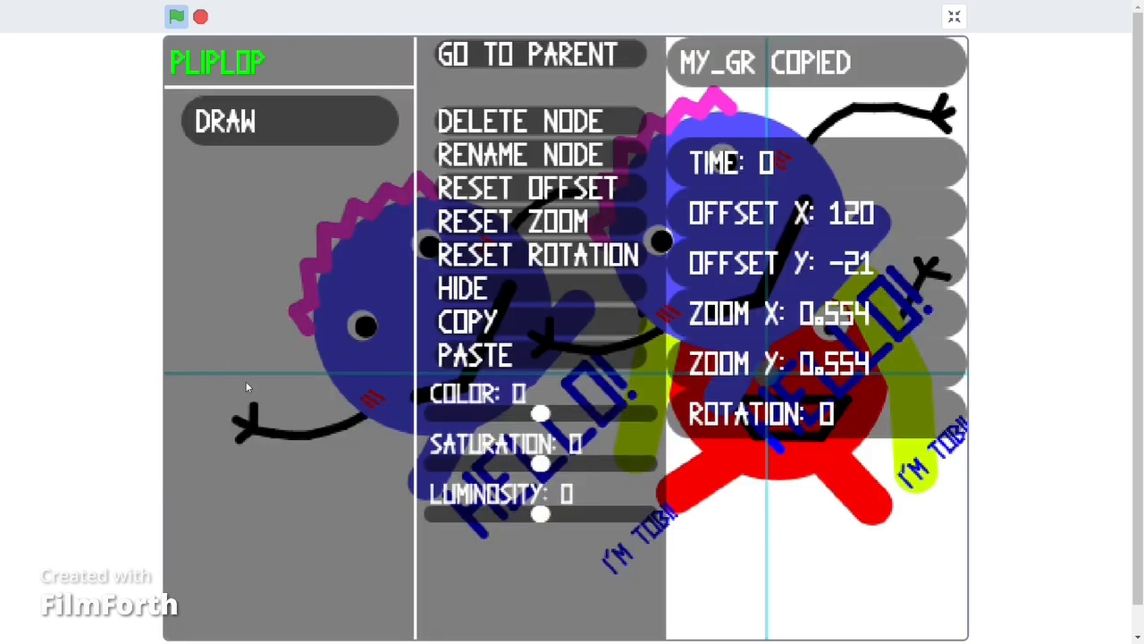
{"action": "key", "text": "space"}
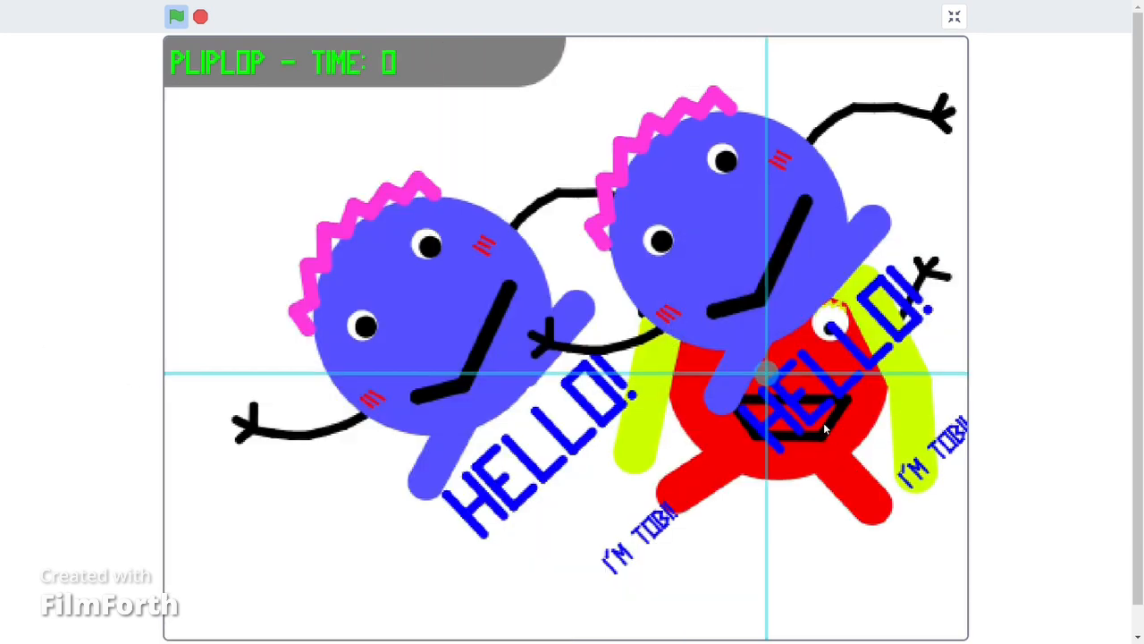
{"action": "key", "text": "space"}
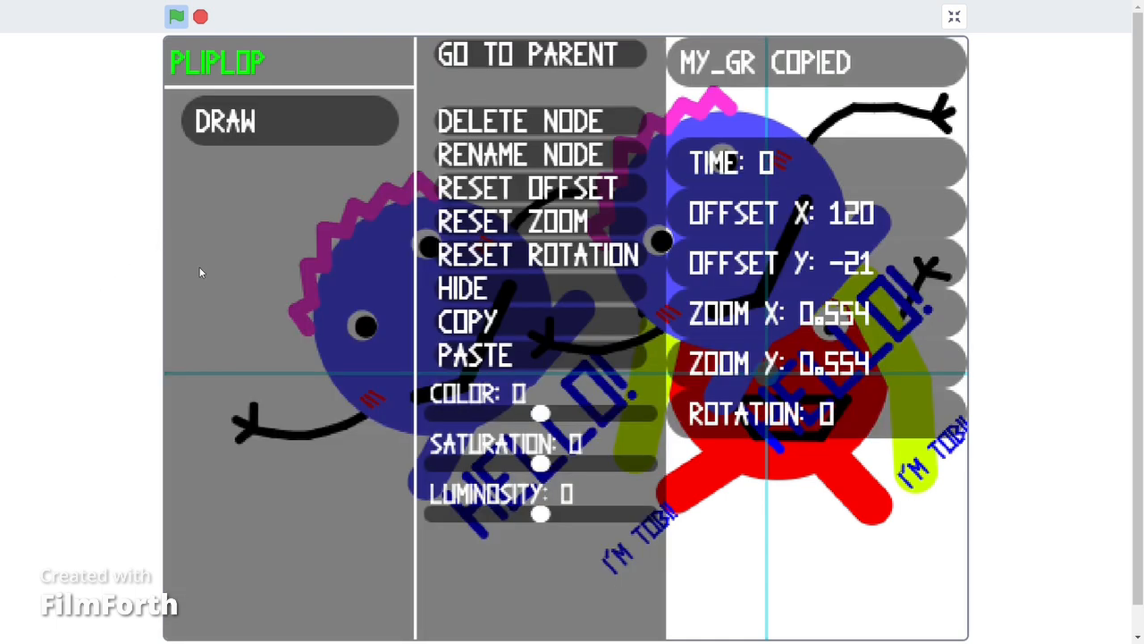
Enter drawing mode for pliplop and hide the node structure to view only the pliplop drawing
{"action": "left_click", "coordinate": [285, 129]}
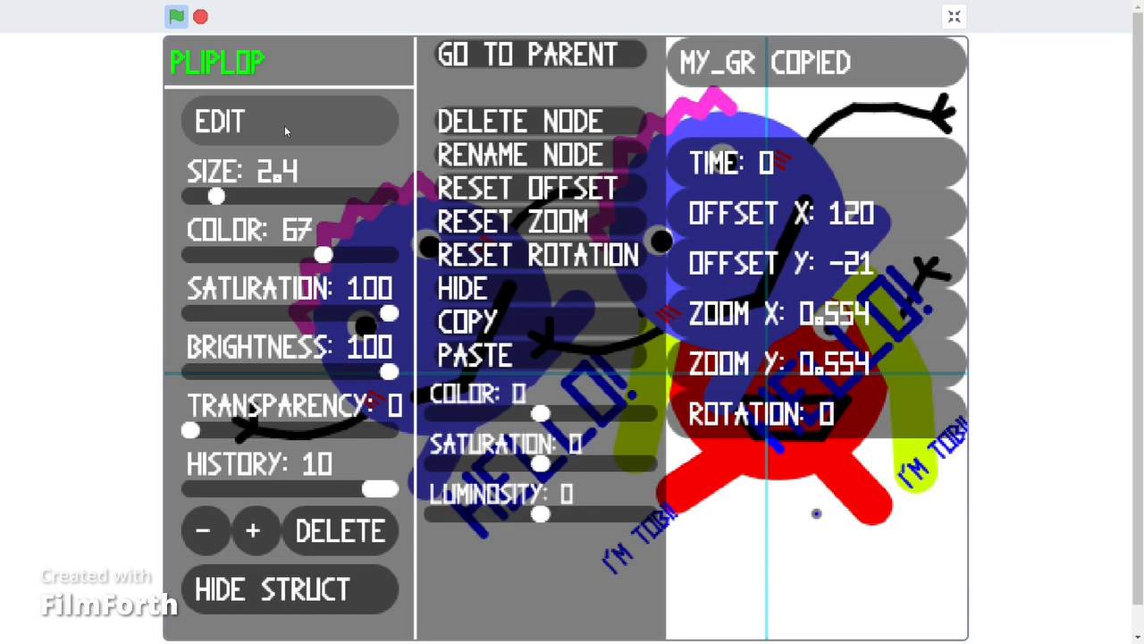
{"action": "key", "text": "space"}
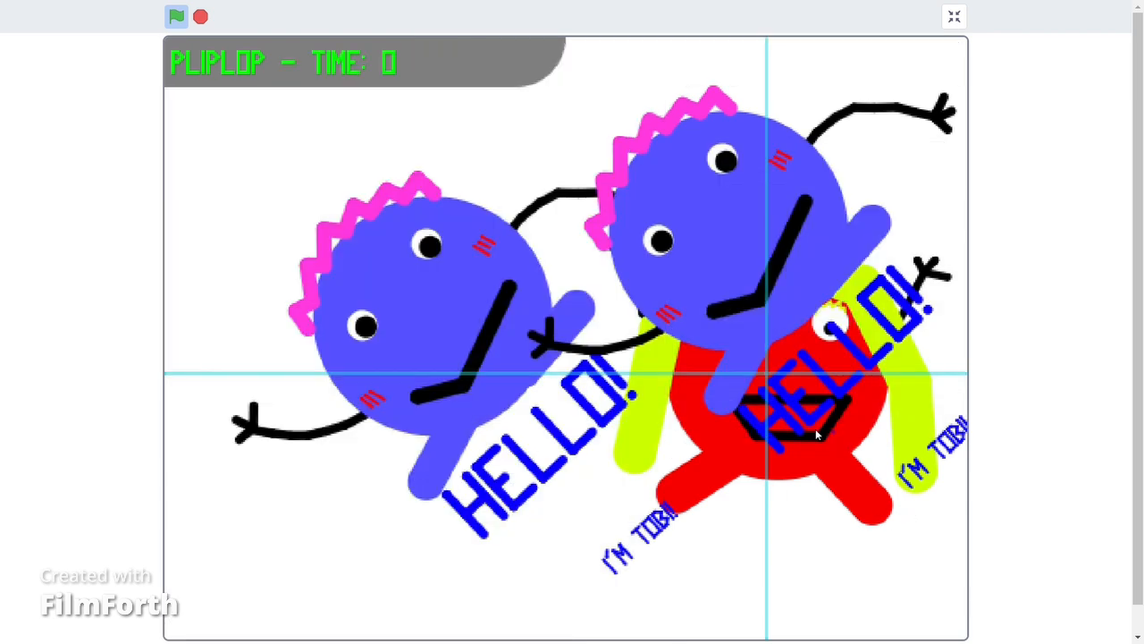
{"action": "key", "text": "space"}
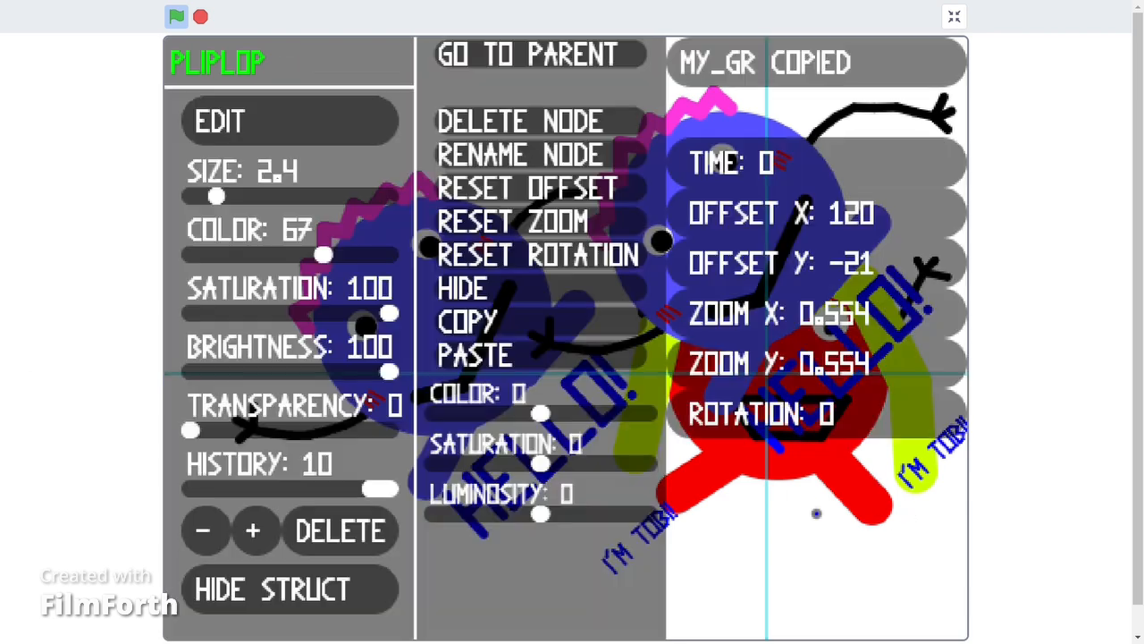
{"action": "left_click", "coordinate": [301, 602]}
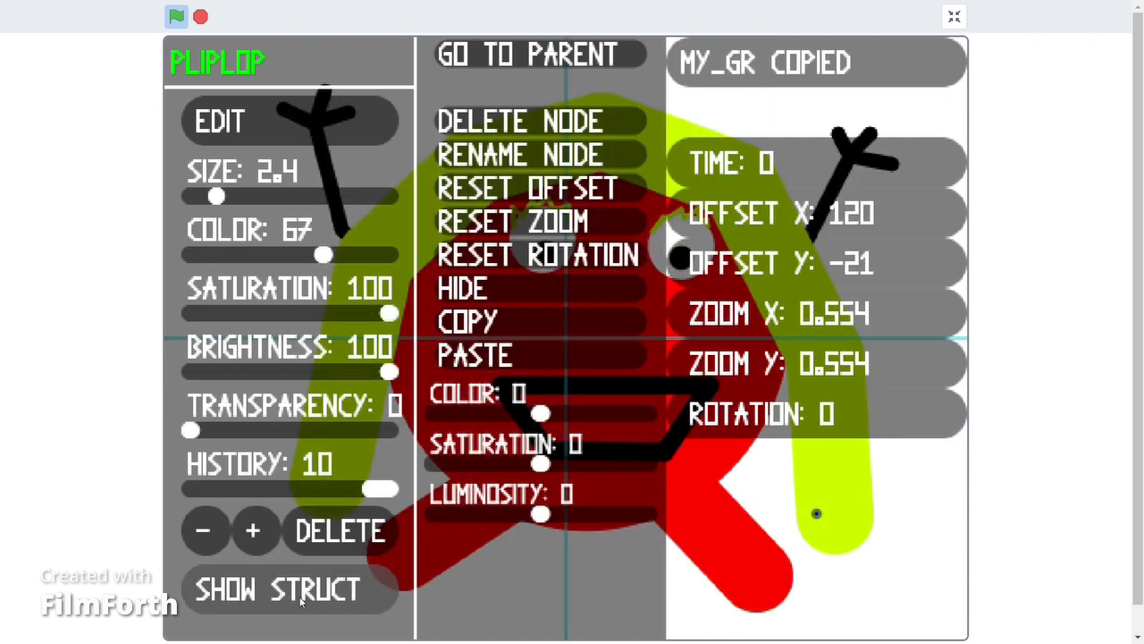
{"action": "key", "text": "space"}
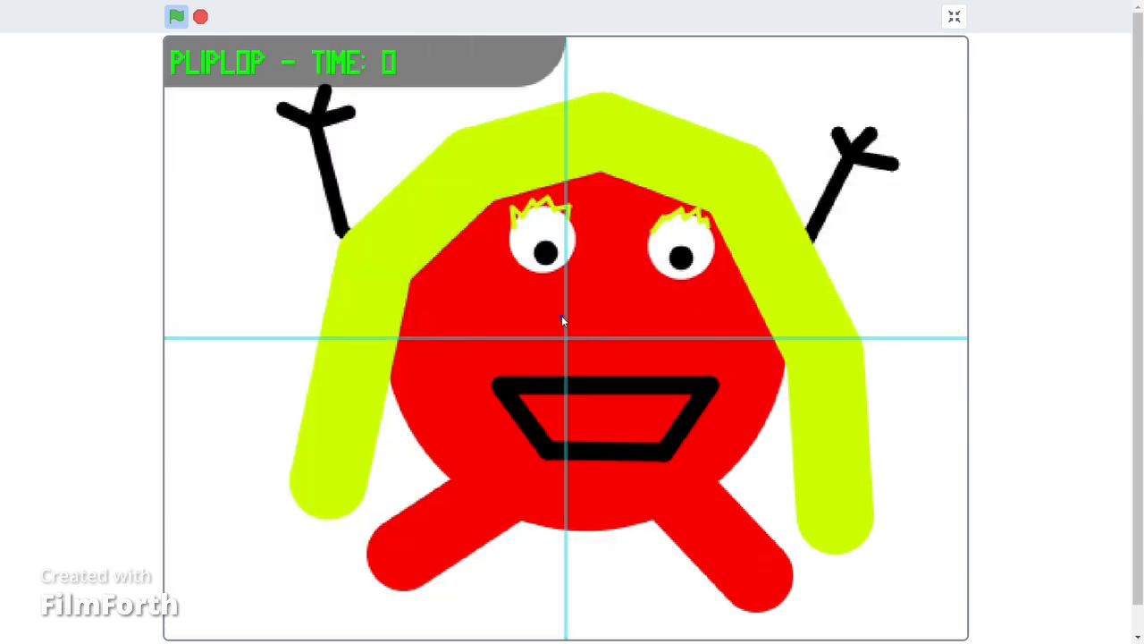
{"action": "key", "text": "space"}
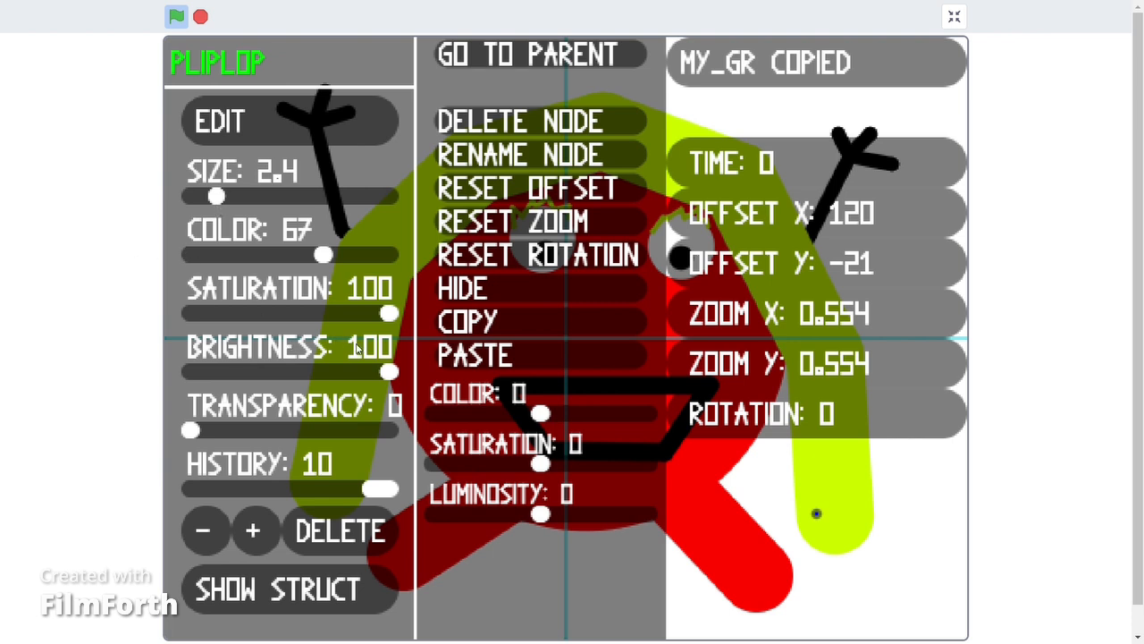
Set the pliplop brush to brightness 0 and size 3.3, check it on the canvas and return to the root
{"action": "left_click_drag", "start_coordinate": [388, 371], "coordinate": [190, 373]}
{"action": "left_click_drag", "start_coordinate": [223, 205], "coordinate": [230, 205]}
{"action": "key", "text": "space"}
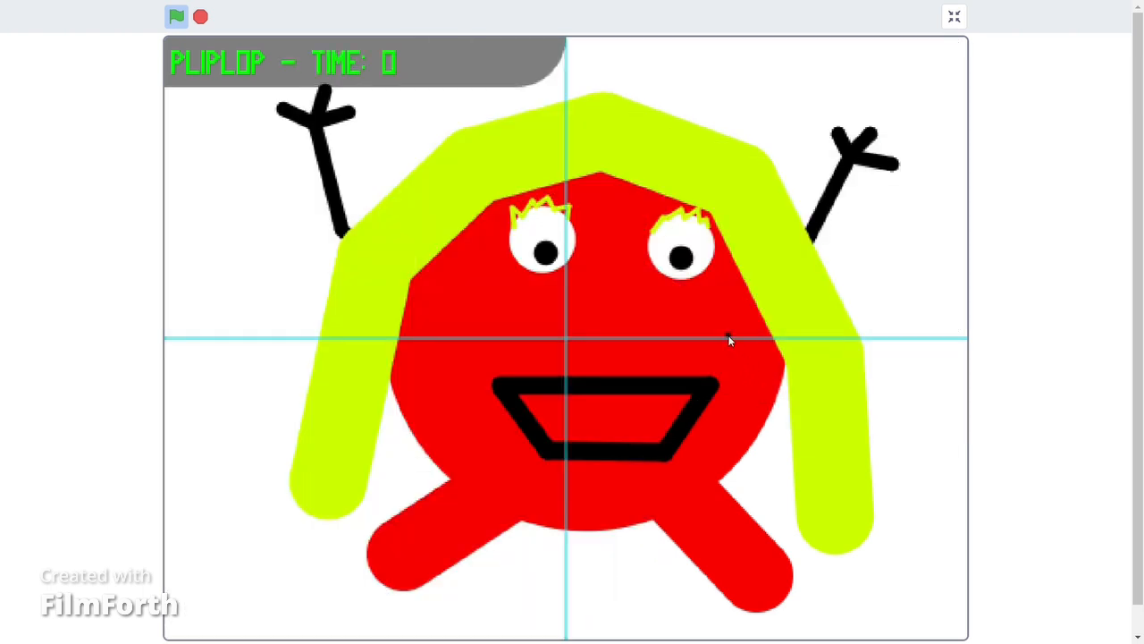
{"action": "key", "text": "space"}
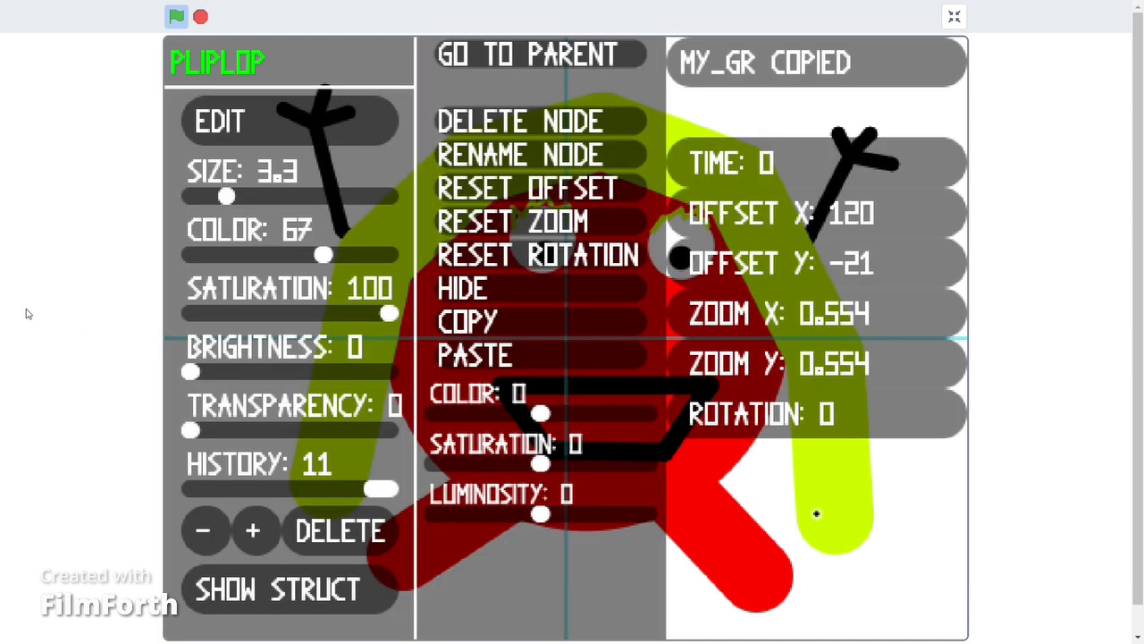
{"action": "left_click", "coordinate": [452, 55]}
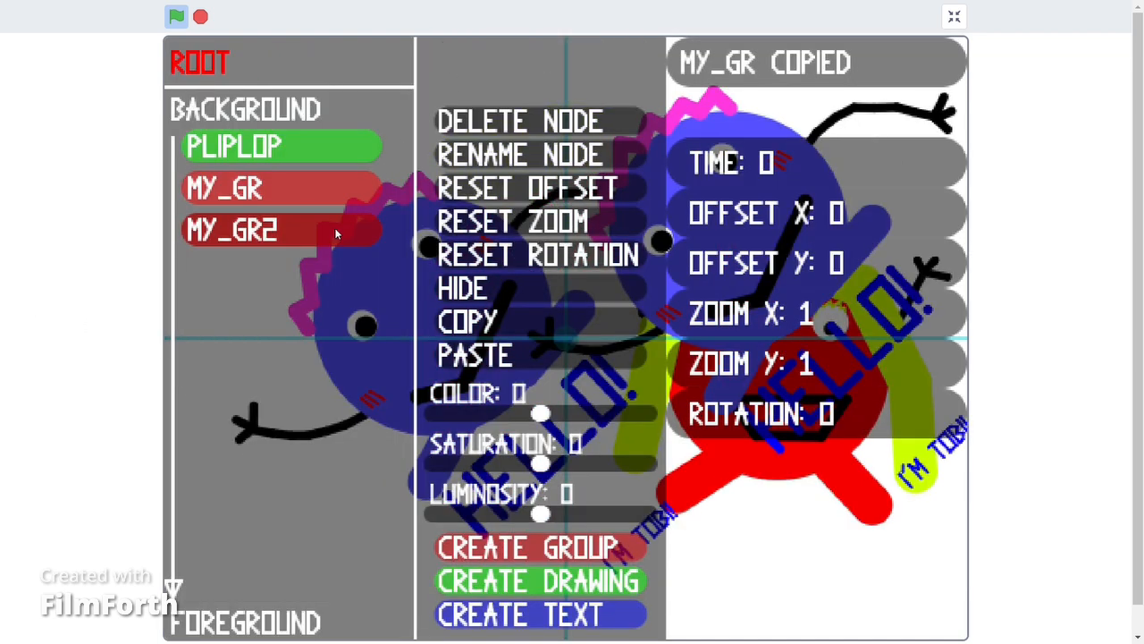
Paste the copied my_gr group into the root repeatedly until the copies reach my_gr13
{"action": "left_click", "coordinate": [475, 355]}
{"action": "left_click", "coordinate": [475, 355]}
{"action": "left_click", "coordinate": [475, 356]}
{"action": "left_click", "coordinate": [475, 356]}
{"action": "left_click", "coordinate": [475, 355]}
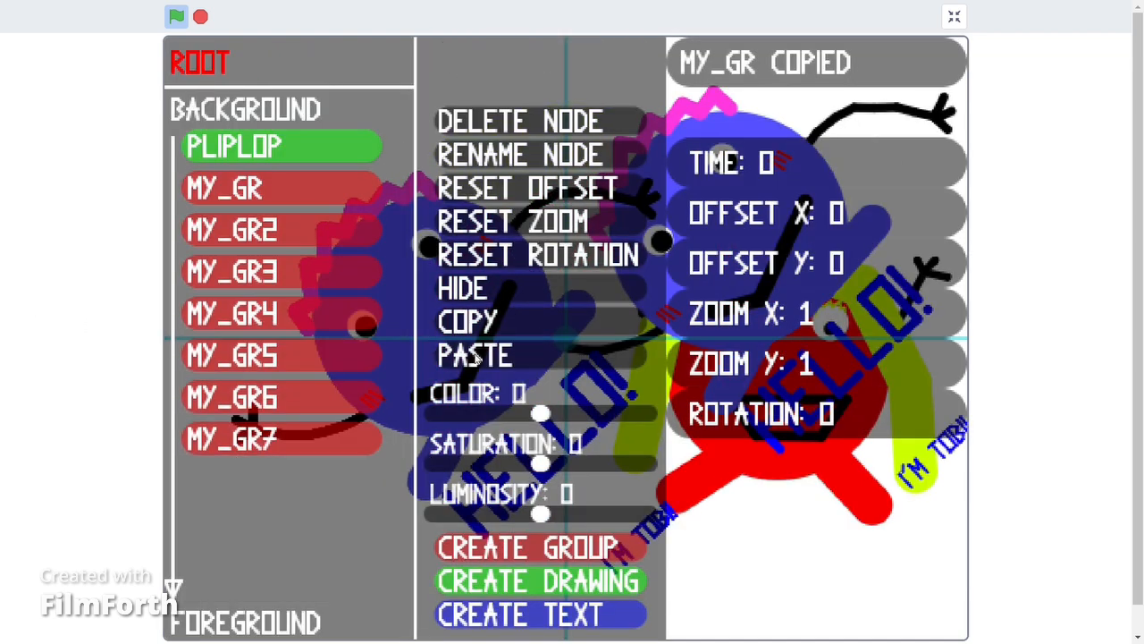
{"action": "left_click", "coordinate": [475, 355]}
{"action": "left_click", "coordinate": [475, 356]}
{"action": "left_click", "coordinate": [475, 356]}
Delete the my_gr4, my_gr3 and my_gr6 groups from the root's node list
{"action": "left_click_drag", "start_coordinate": [402, 197], "coordinate": [405, 171]}
{"action": "scroll", "coordinate": [301, 312], "scroll_direction": "down", "scroll_amount": 3}
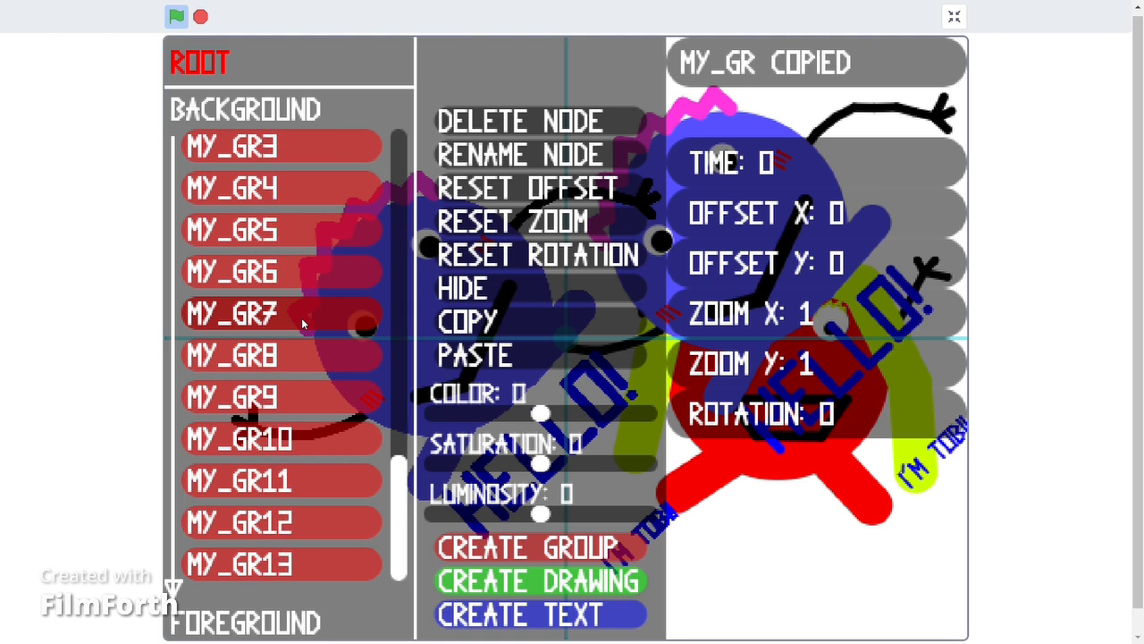
{"action": "scroll", "coordinate": [301, 318], "scroll_direction": "up", "scroll_amount": 3}
{"action": "scroll", "coordinate": [302, 322], "scroll_direction": "down", "scroll_amount": 3}
{"action": "scroll", "coordinate": [302, 322], "scroll_direction": "up", "scroll_amount": 3}
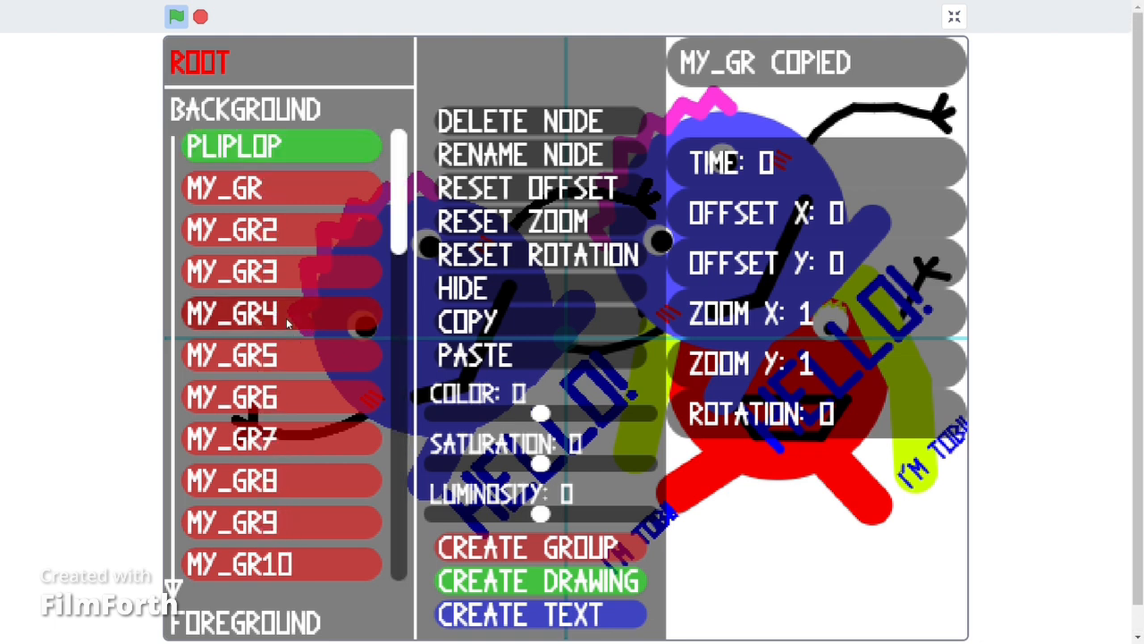
{"action": "left_click", "coordinate": [286, 317]}
{"action": "left_click", "coordinate": [447, 120]}
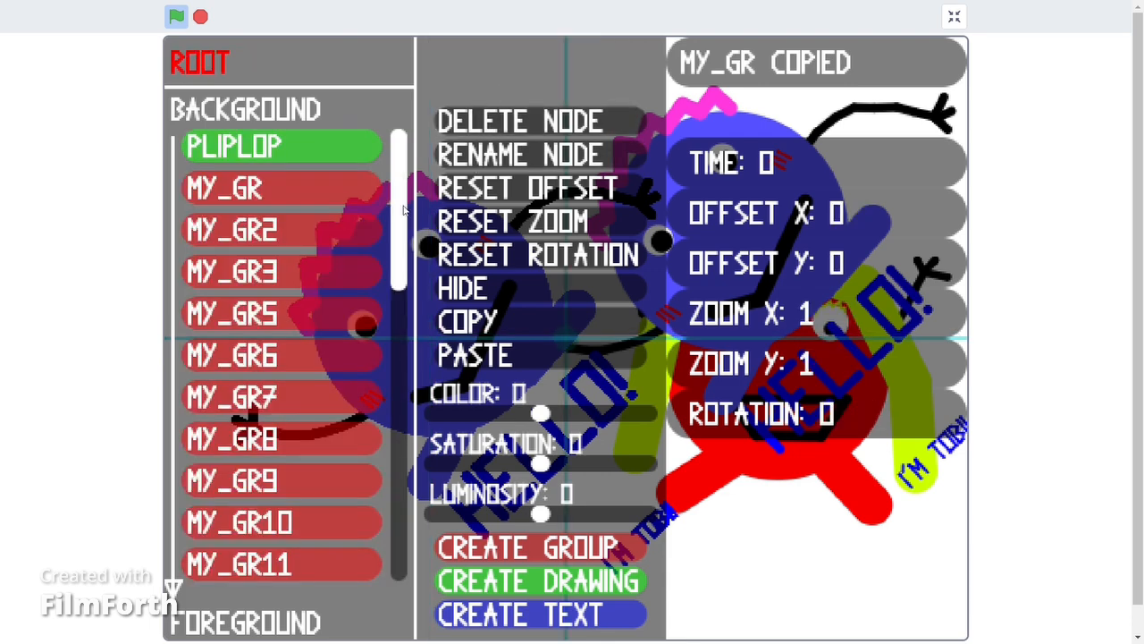
{"action": "left_click", "coordinate": [346, 268]}
{"action": "left_click", "coordinate": [496, 119]}
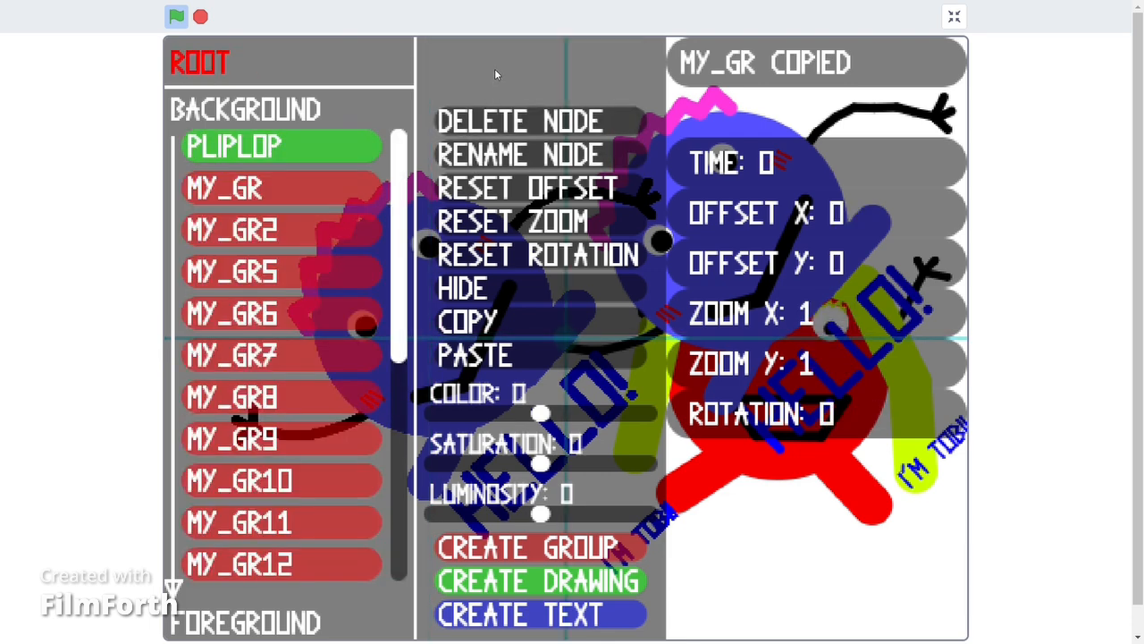
{"action": "left_click", "coordinate": [355, 308]}
{"action": "left_click", "coordinate": [500, 119]}
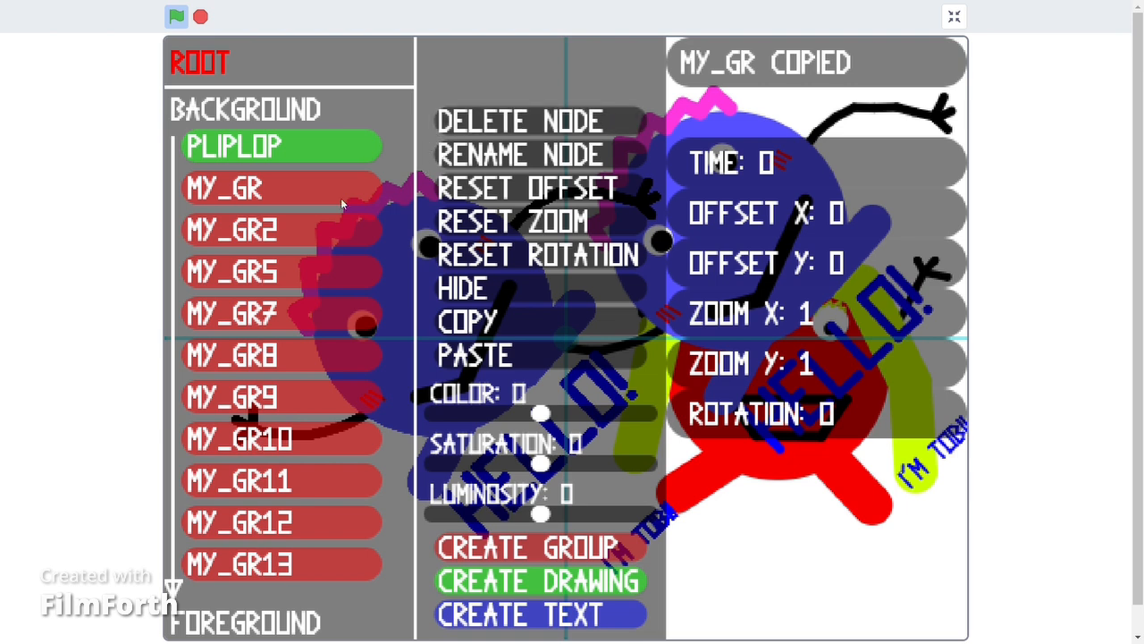
Rename the my_gr8 group to newname and return to the root
{"action": "left_click", "coordinate": [271, 362]}
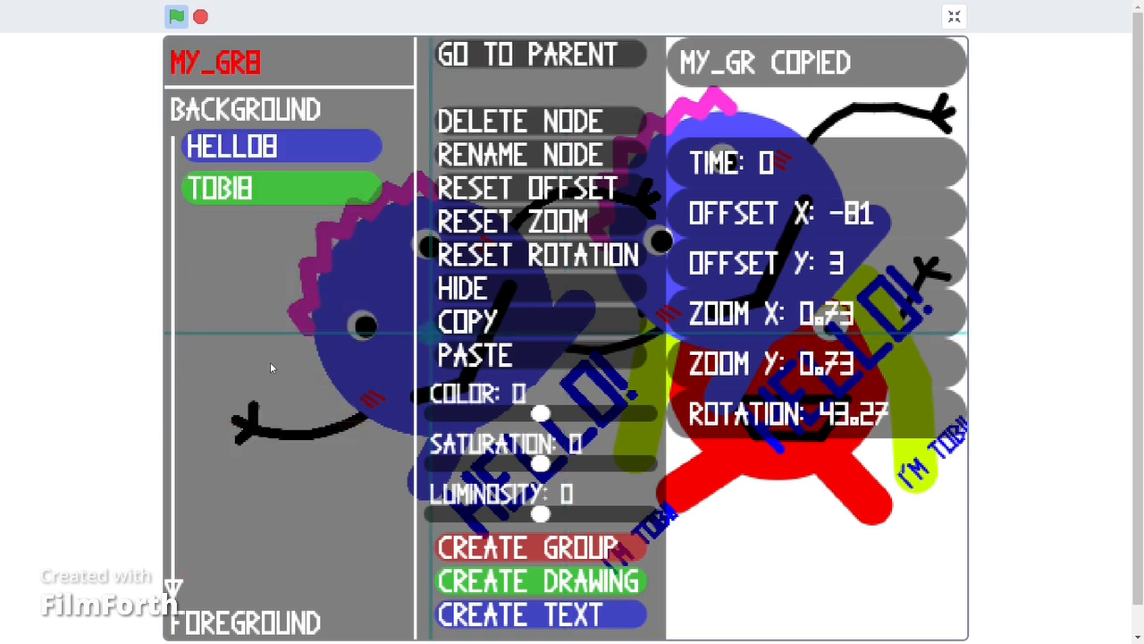
{"action": "left_click", "coordinate": [529, 159]}
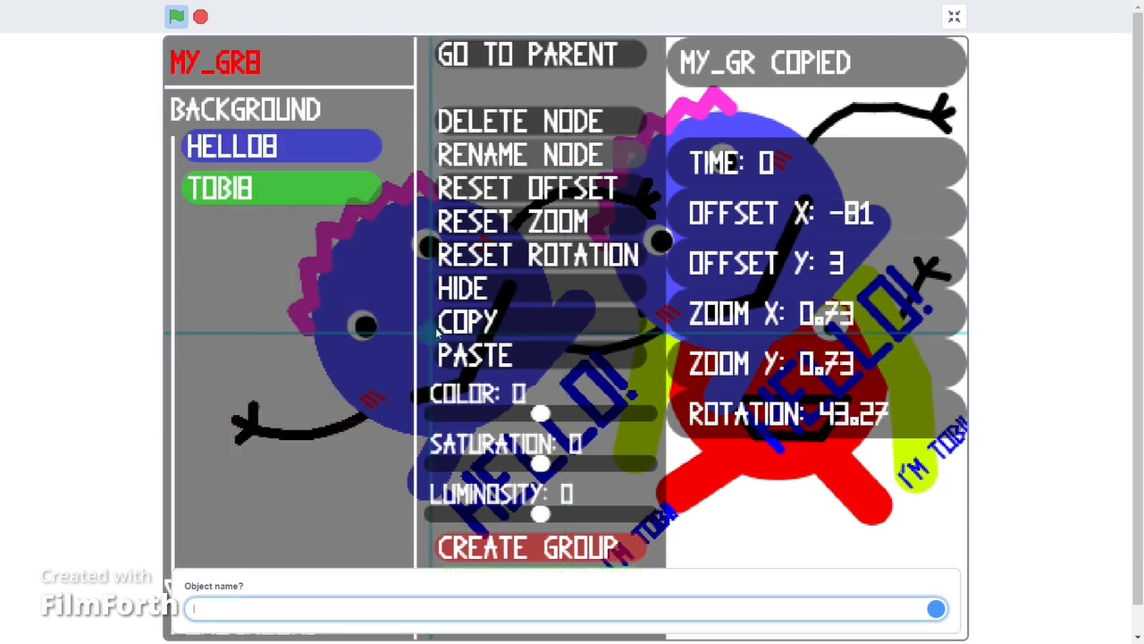
{"action": "type", "text": "newname"}
{"action": "key", "text": "Return"}
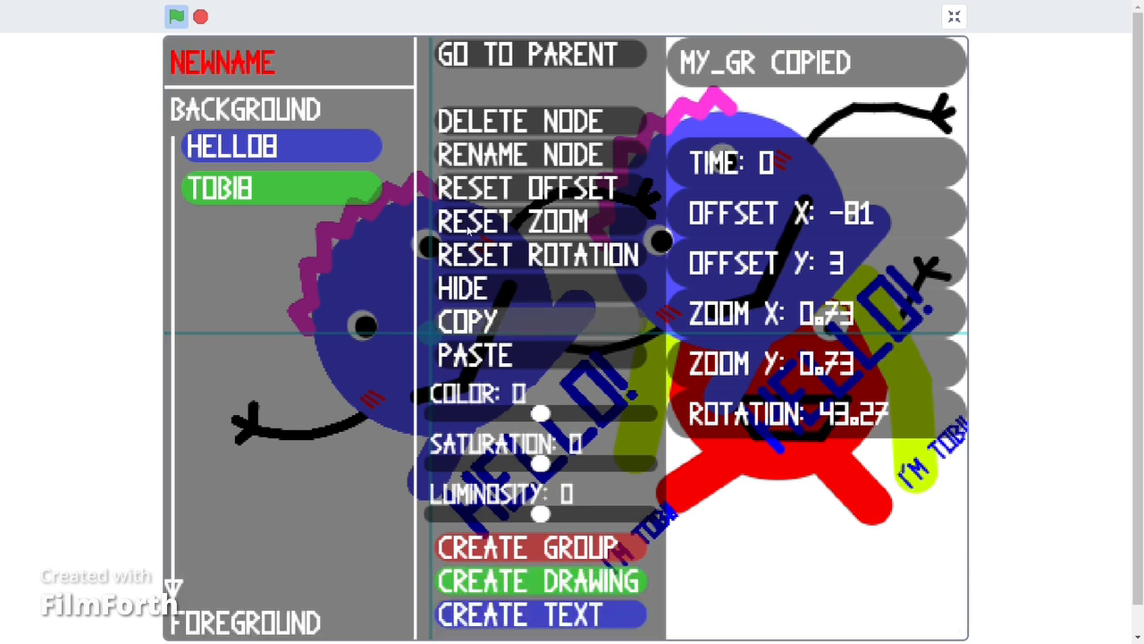
{"action": "left_click", "coordinate": [537, 55]}
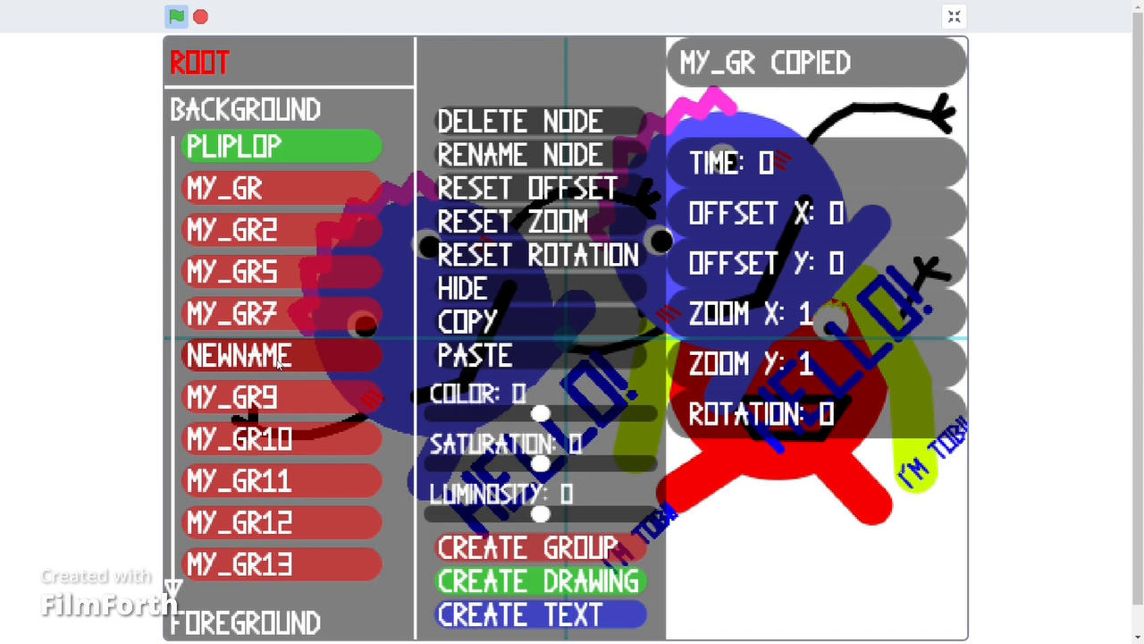
Delete the my_gr2, my_gr5, my_gr7, newname, my_gr10 and my_gr11 groups from the root
{"action": "left_click", "coordinate": [317, 234]}
{"action": "left_click", "coordinate": [528, 56]}
{"action": "left_click", "coordinate": [322, 272]}
{"action": "left_click", "coordinate": [527, 57]}
{"action": "left_click", "coordinate": [322, 313]}
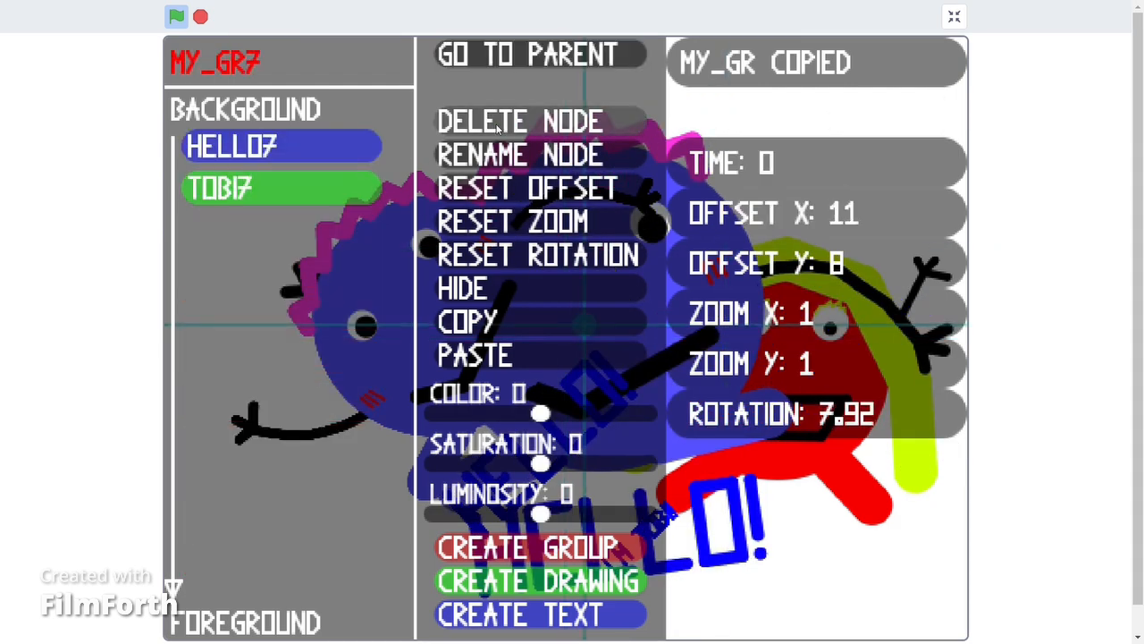
{"action": "left_click", "coordinate": [490, 132]}
{"action": "left_click", "coordinate": [318, 232]}
{"action": "left_click", "coordinate": [489, 129]}
{"action": "left_click", "coordinate": [313, 272]}
{"action": "left_click", "coordinate": [489, 129]}
{"action": "left_click", "coordinate": [304, 272]}
{"action": "left_click", "coordinate": [488, 130]}
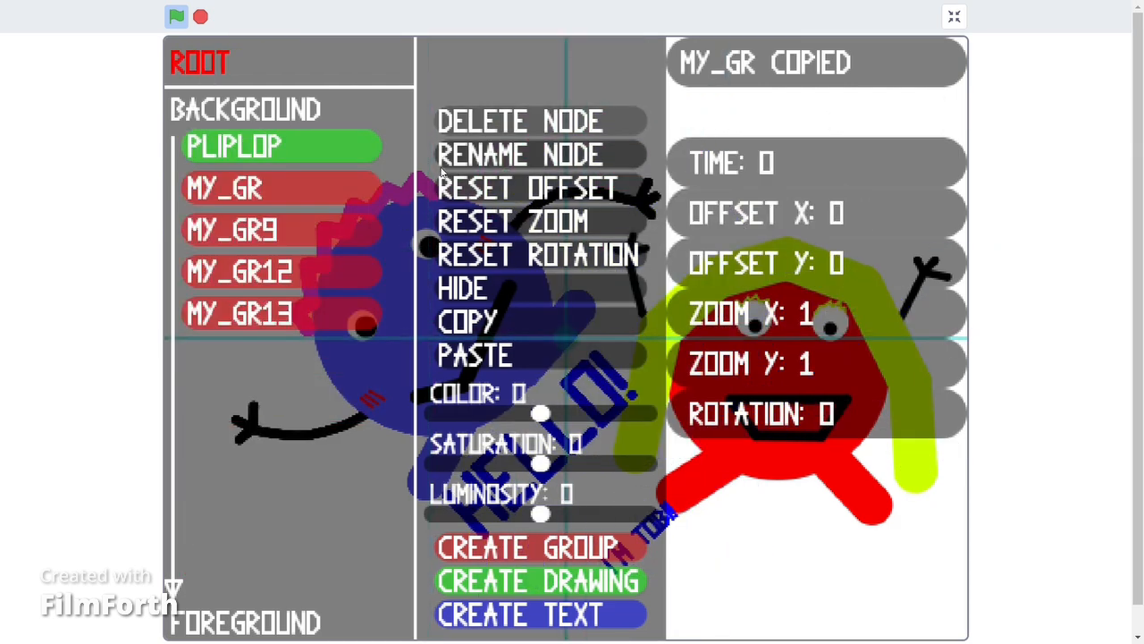
Delete the remaining my_gr9, my_gr12 and my_gr13 copies from the root, keeping pliplop and the original my_gr
{"action": "left_click", "coordinate": [313, 230]}
{"action": "left_click", "coordinate": [487, 130]}
{"action": "left_click", "coordinate": [313, 231]}
{"action": "left_click", "coordinate": [487, 129]}
{"action": "left_click", "coordinate": [313, 230]}
{"action": "left_click", "coordinate": [485, 130]}
Shrink the pliplop drawing, move it to the stage's lower-right corner and return to the root
{"action": "key", "text": "space"}
{"action": "key", "text": "space"}
{"action": "left_click", "coordinate": [272, 150]}
{"action": "key", "text": "space"}
{"action": "left_click_drag", "start_coordinate": [872, 526], "coordinate": [831, 465]}
{"action": "left_click_drag", "start_coordinate": [767, 375], "coordinate": [825, 516]}
{"action": "key", "text": "space"}
{"action": "left_click", "coordinate": [478, 55]}
Scale my_gr to about 0.369, rotate it to about 1.6 and move it to offset X -168, Y -124
{"action": "left_click", "coordinate": [357, 186]}
{"action": "key", "text": "space"}
{"action": "left_click_drag", "start_coordinate": [644, 425], "coordinate": [519, 518]}
{"action": "left_click_drag", "start_coordinate": [623, 565], "coordinate": [514, 453]}
{"action": "left_click_drag", "start_coordinate": [429, 332], "coordinate": [285, 545]}
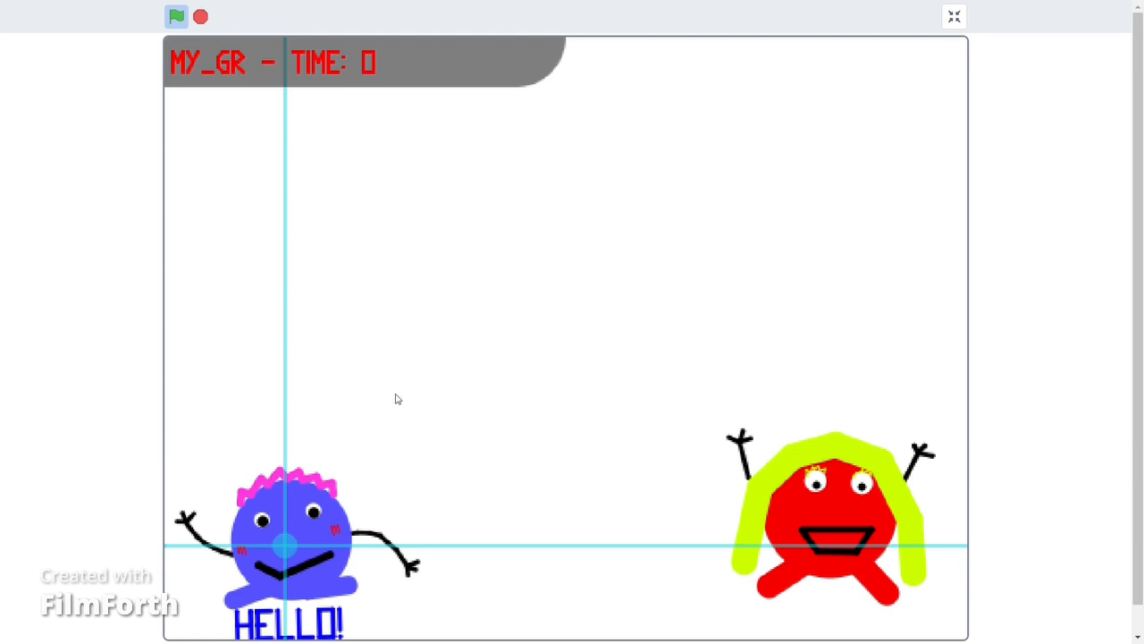
{"action": "key", "text": "space"}
{"action": "left_click", "coordinate": [494, 57]}
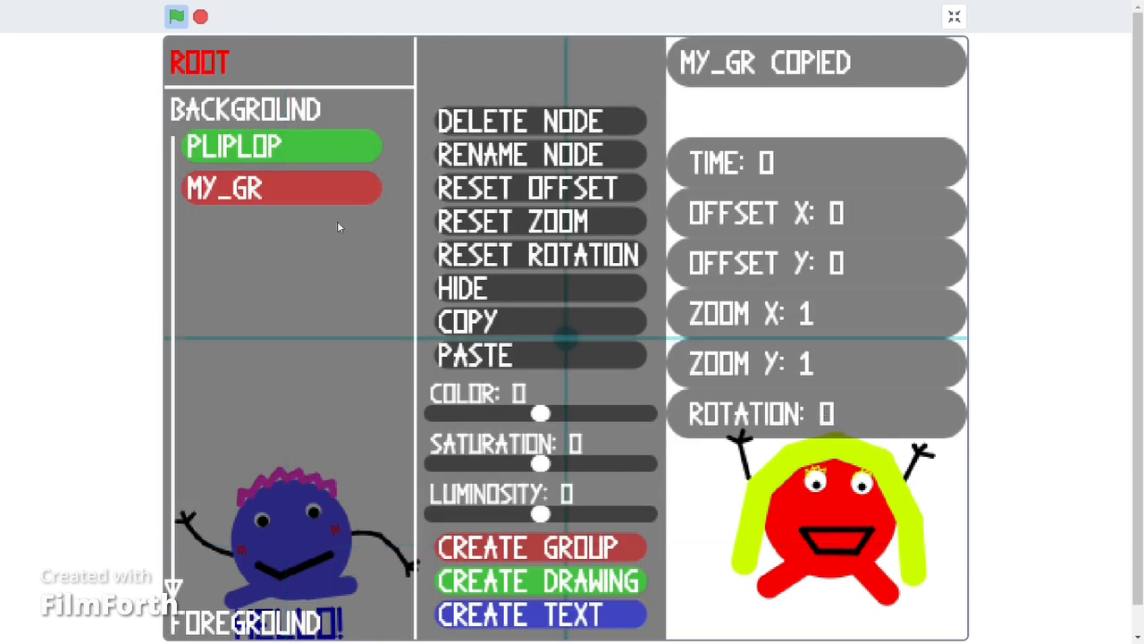
Reopen the my_gr group, show its timeline and set the time step to 1 s
{"action": "key", "text": "space"}
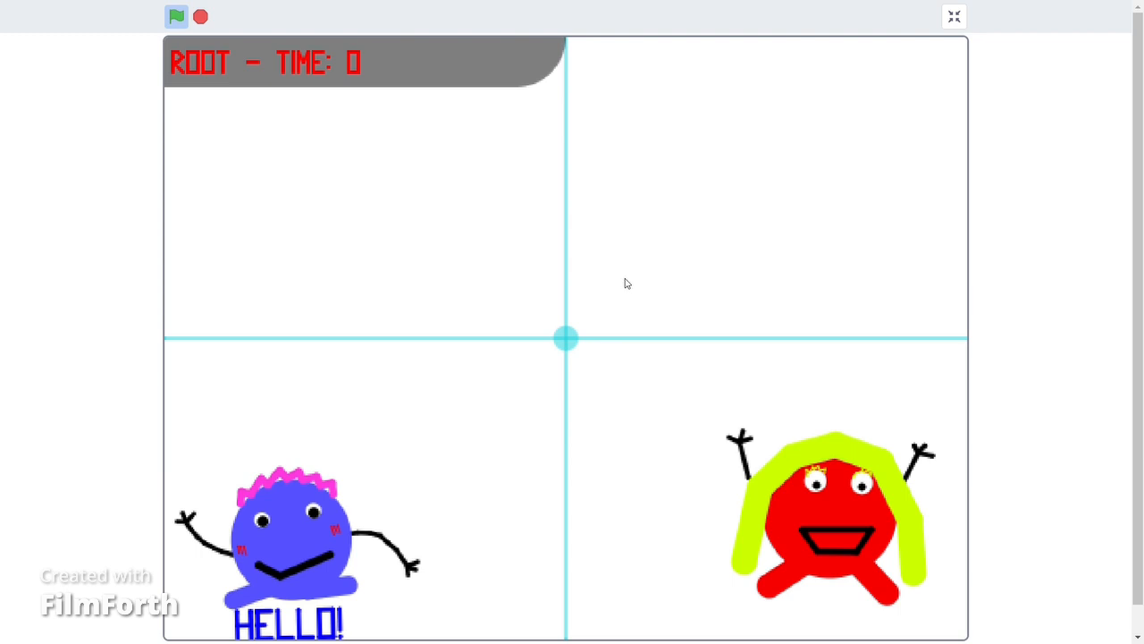
{"action": "key", "text": "space"}
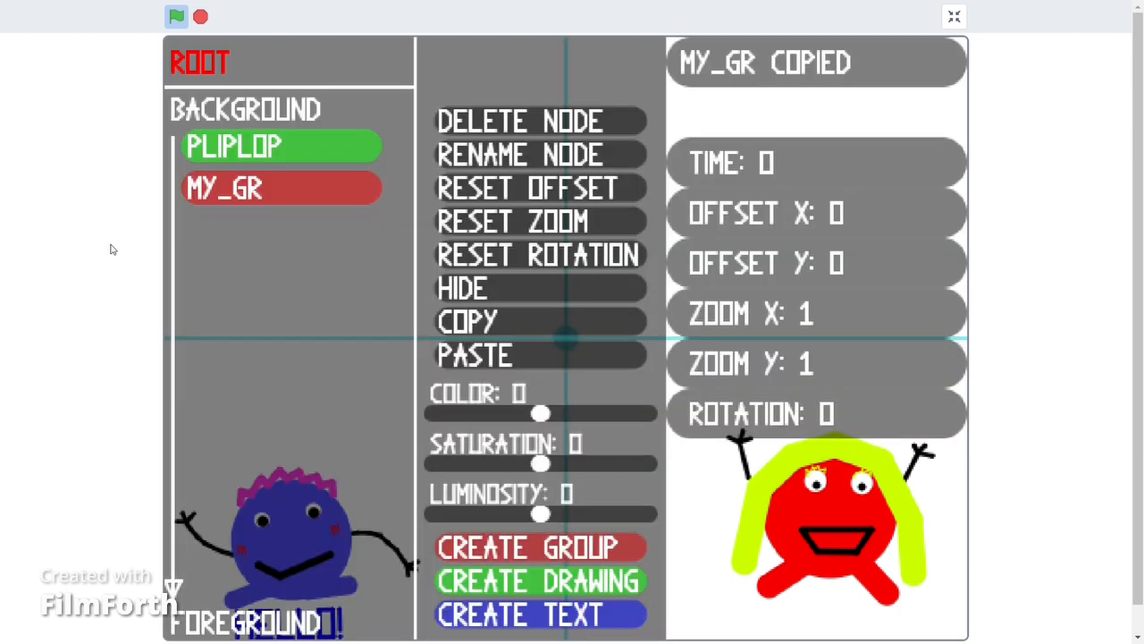
{"action": "left_click", "coordinate": [272, 196]}
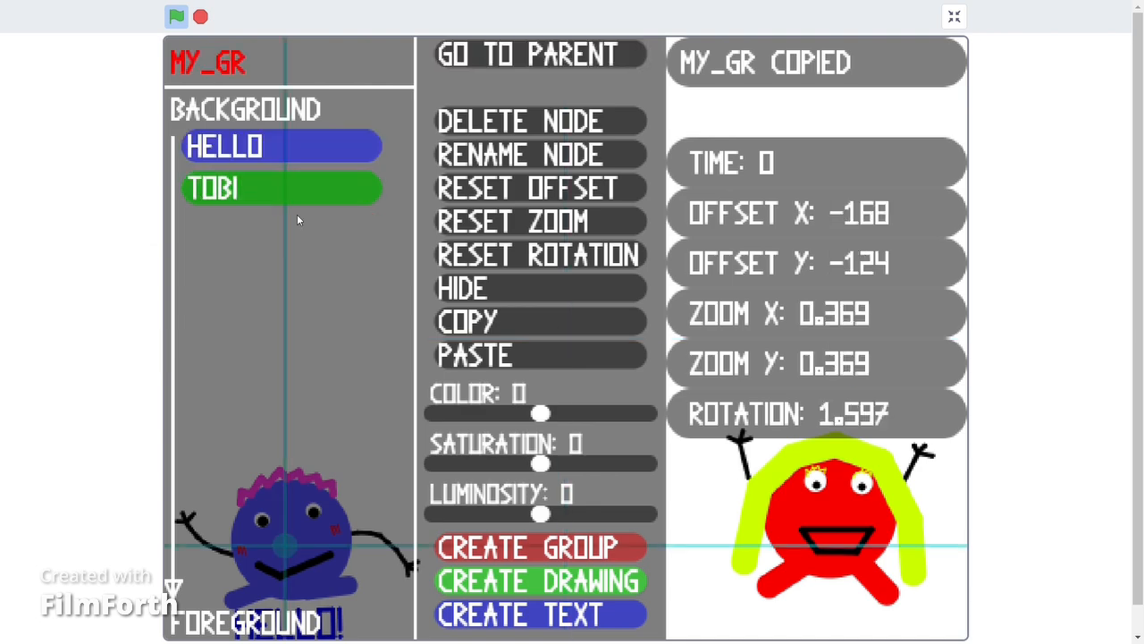
{"action": "key", "text": "space"}
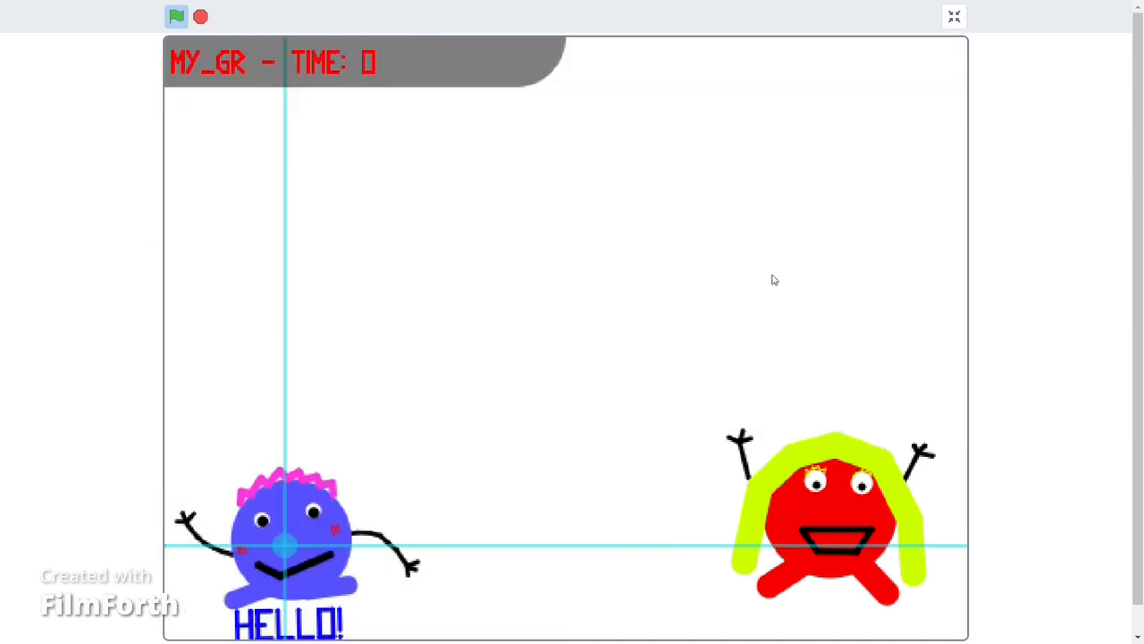
{"action": "mouse_move", "coordinate": [632, 22]}
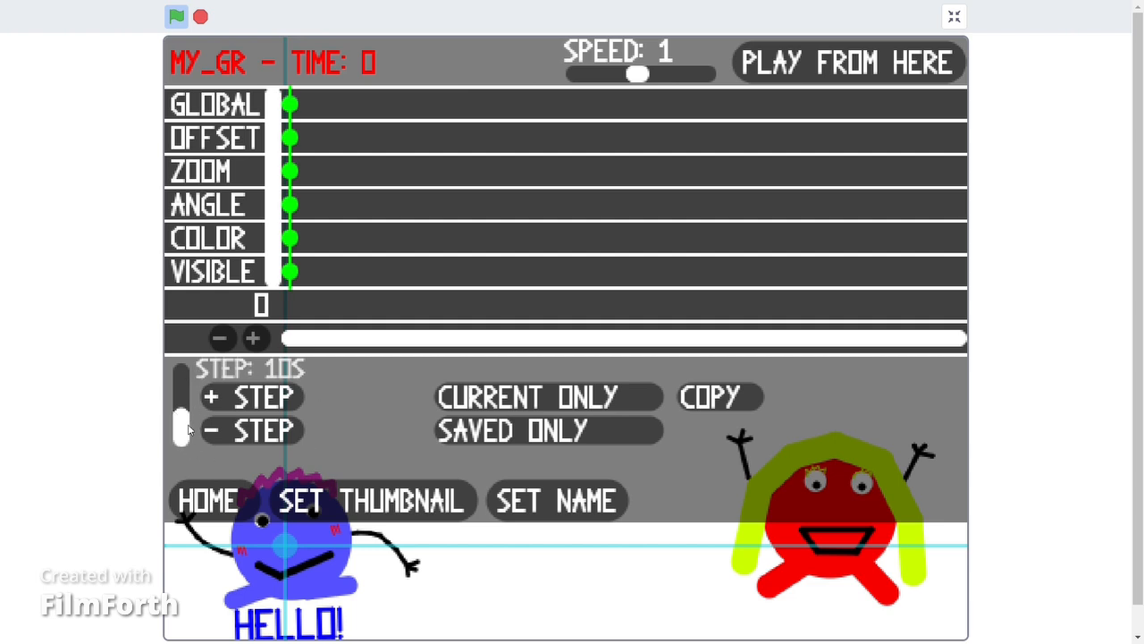
{"action": "left_click_drag", "start_coordinate": [185, 435], "coordinate": [185, 385]}
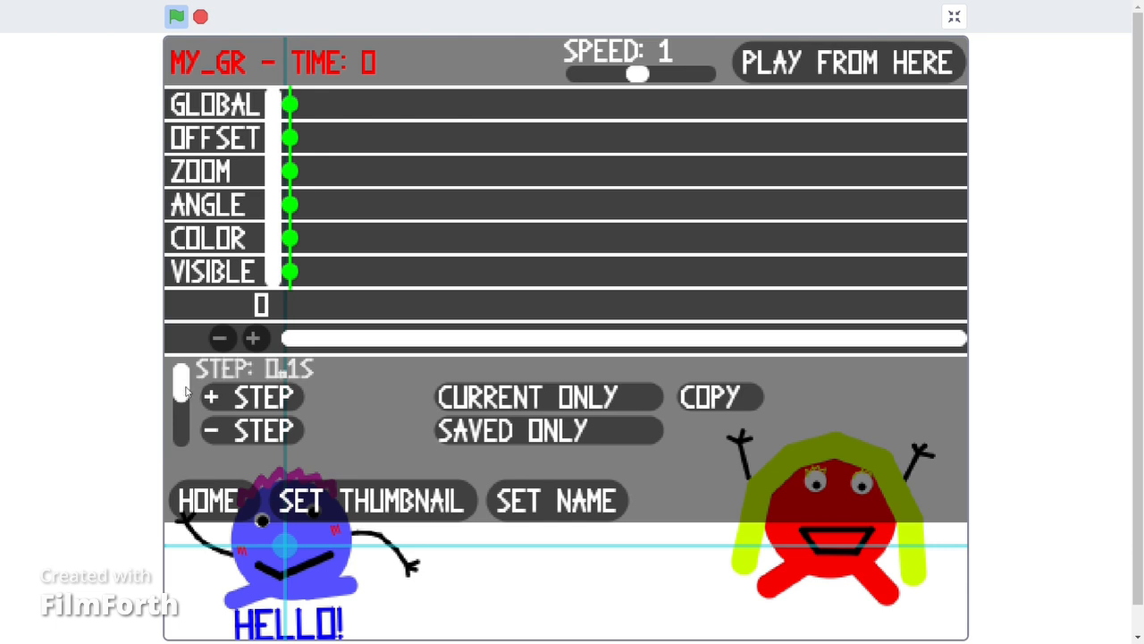
{"action": "left_click_drag", "start_coordinate": [184, 384], "coordinate": [185, 402]}
{"action": "left_click", "coordinate": [184, 430]}
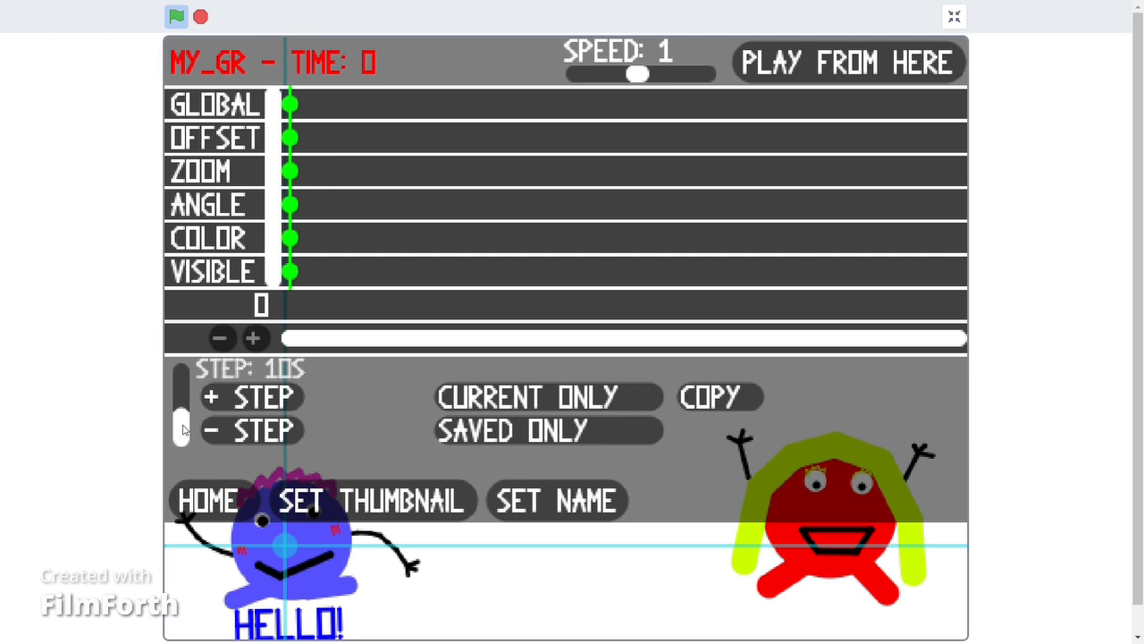
{"action": "left_click_drag", "start_coordinate": [184, 430], "coordinate": [184, 410]}
Advance the my_gr timeline to time 5 in one-second steps and check the group's transform there
{"action": "left_click", "coordinate": [241, 404]}
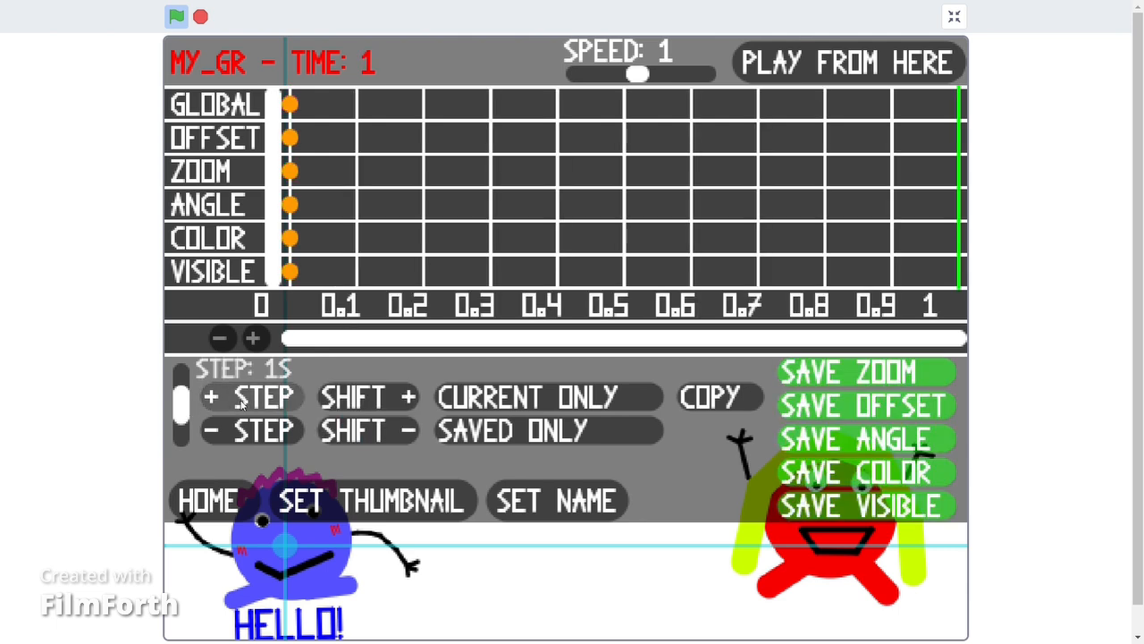
{"action": "left_click", "coordinate": [241, 404]}
{"action": "left_click", "coordinate": [241, 404]}
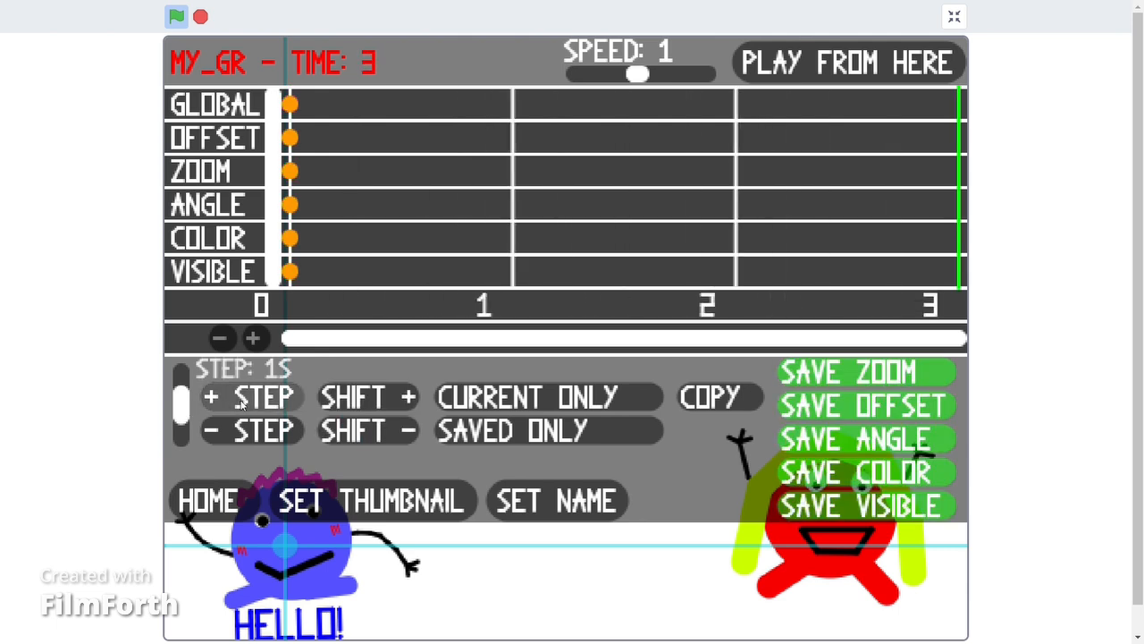
{"action": "left_click", "coordinate": [242, 404]}
{"action": "left_click", "coordinate": [241, 404]}
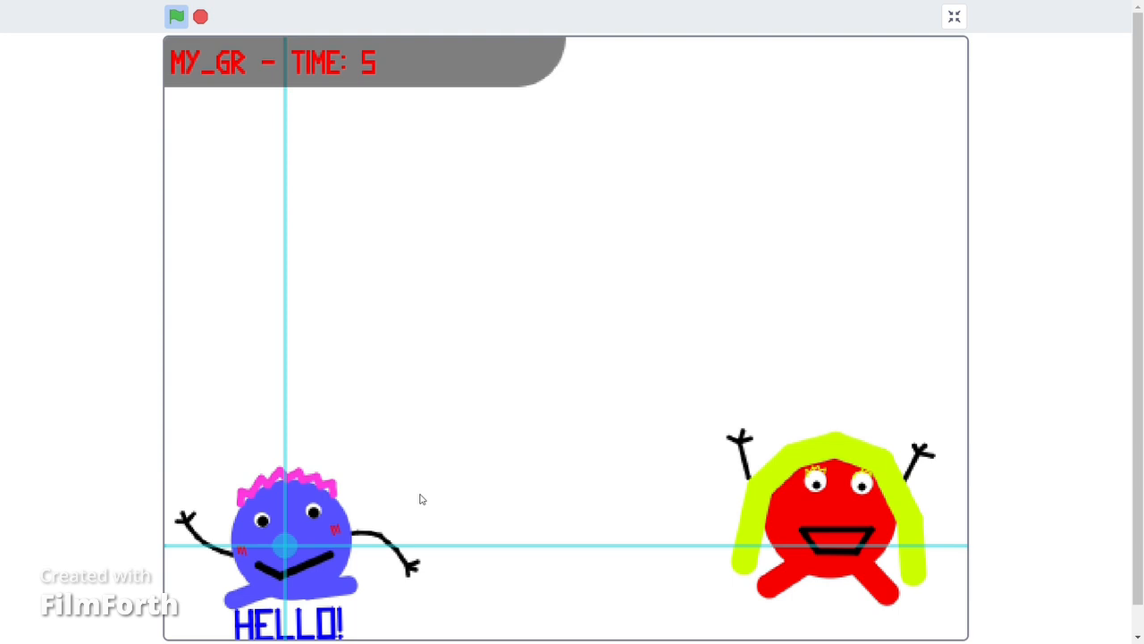
{"action": "key", "text": "space"}
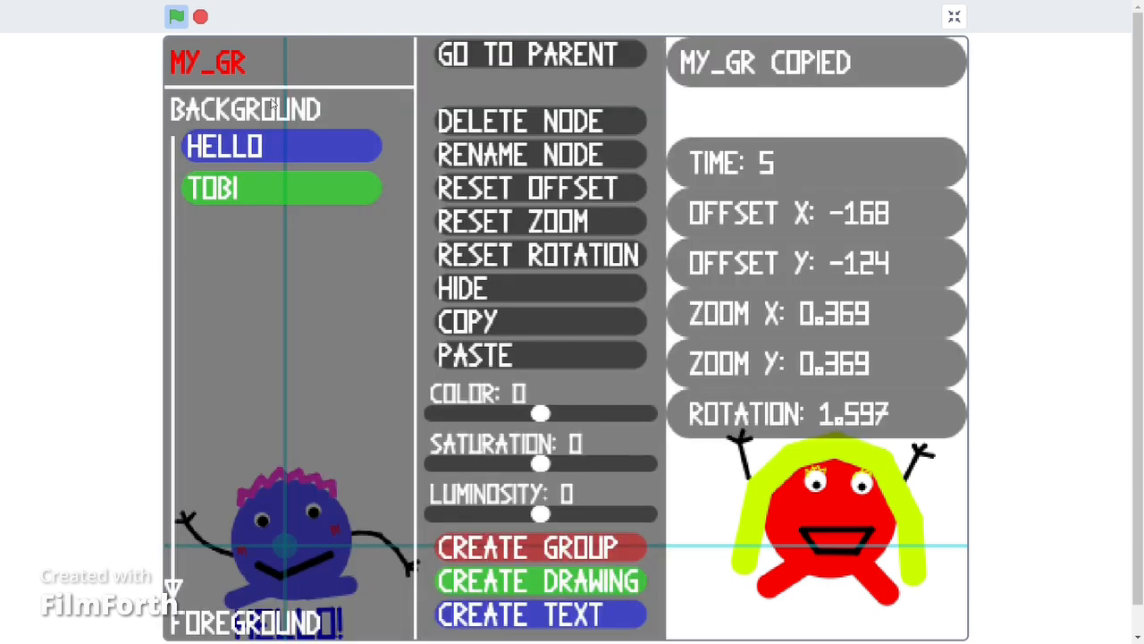
{"action": "key", "text": "space"}
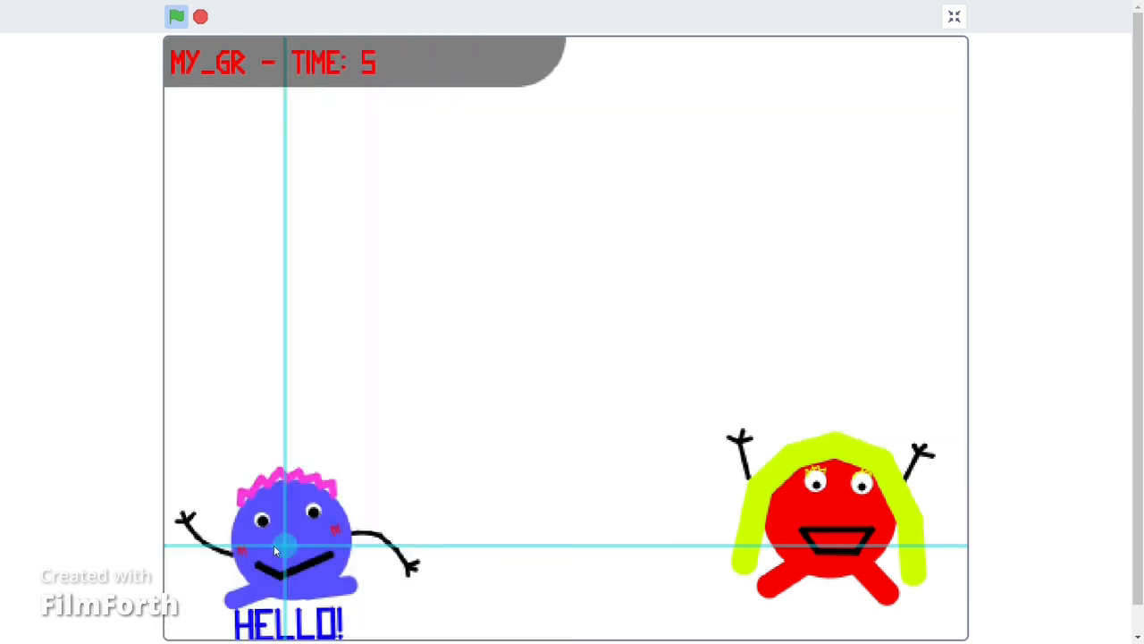
Move my_gr to the stage's upper-right corner at time 5, and inspect its motion at 1.7, 3.4, 0.8, 1.9 and 0
{"action": "left_click_drag", "start_coordinate": [283, 552], "coordinate": [832, 130]}
{"action": "mouse_move", "coordinate": [662, 7]}
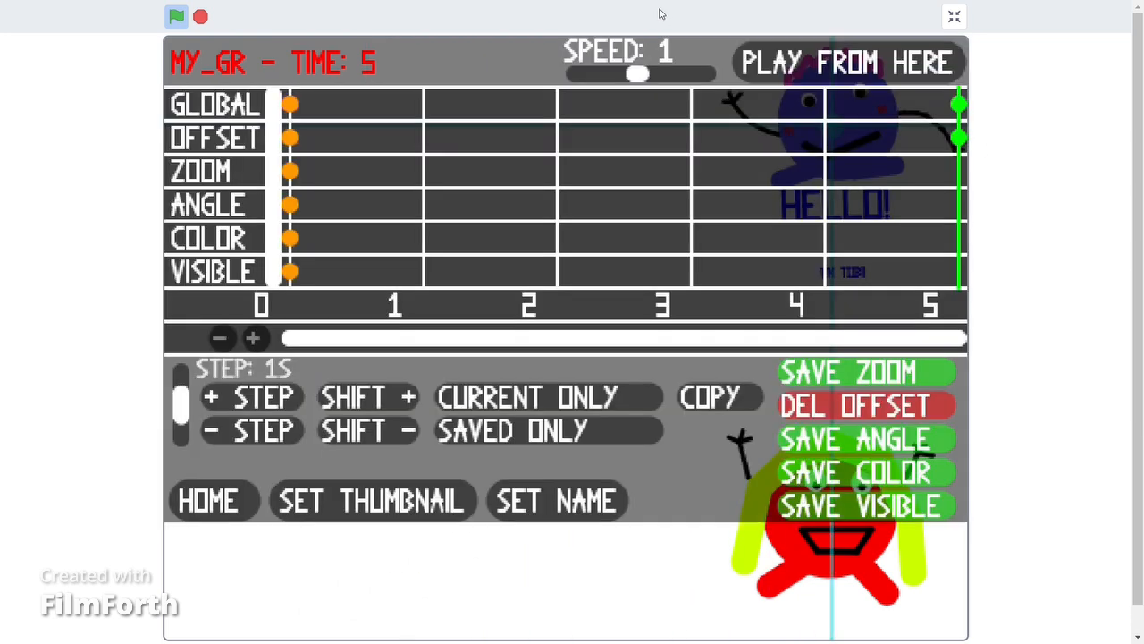
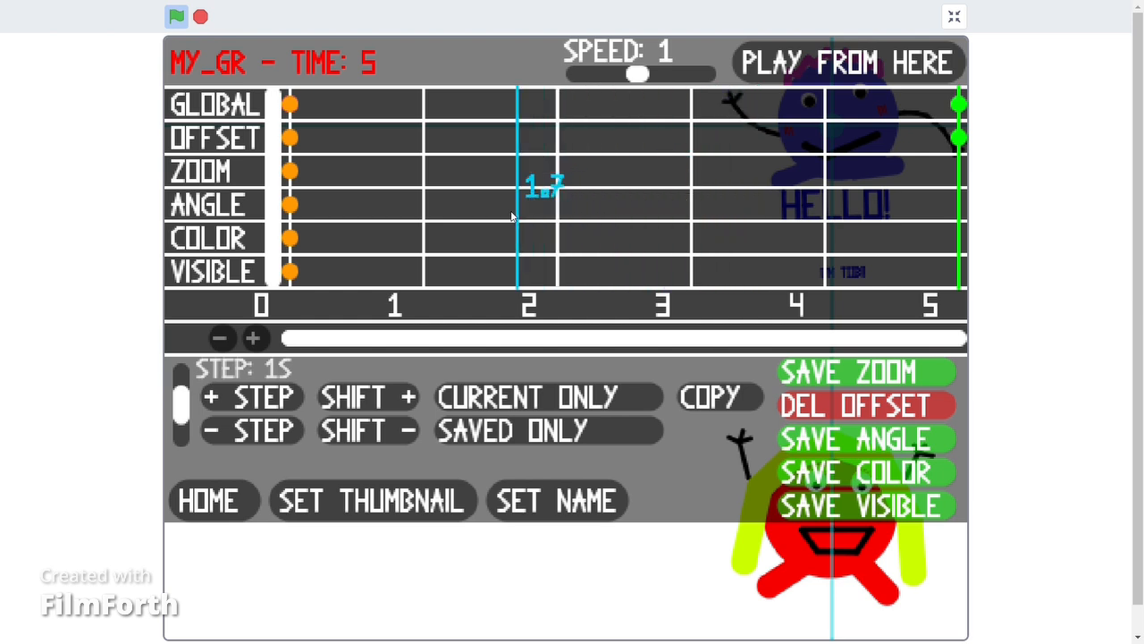
{"action": "left_click", "coordinate": [512, 217]}
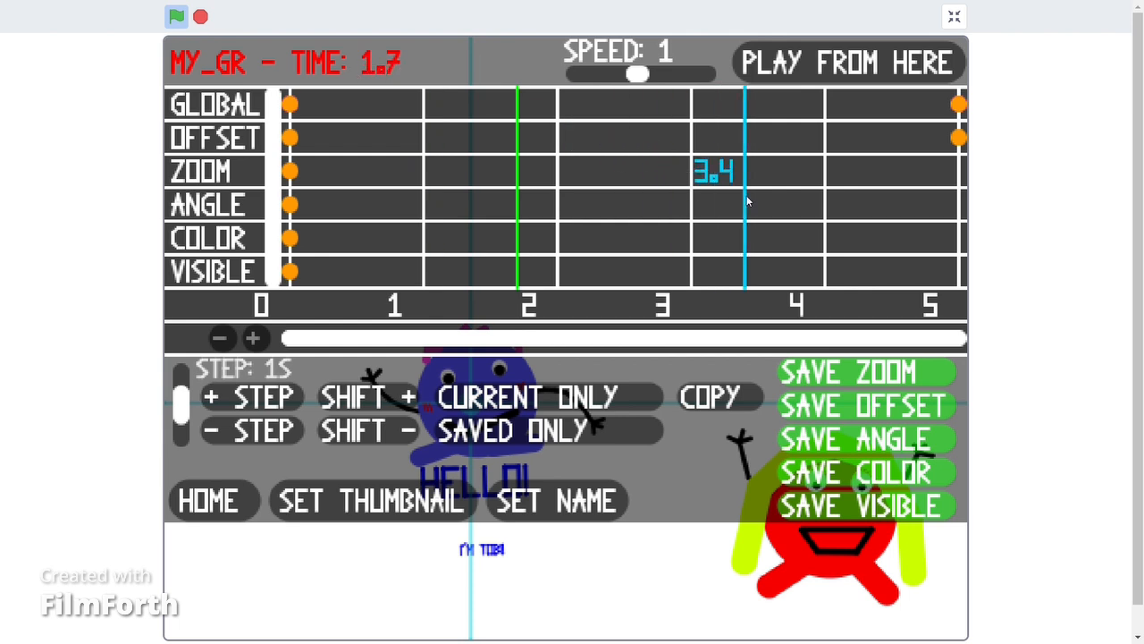
{"action": "left_click", "coordinate": [747, 202]}
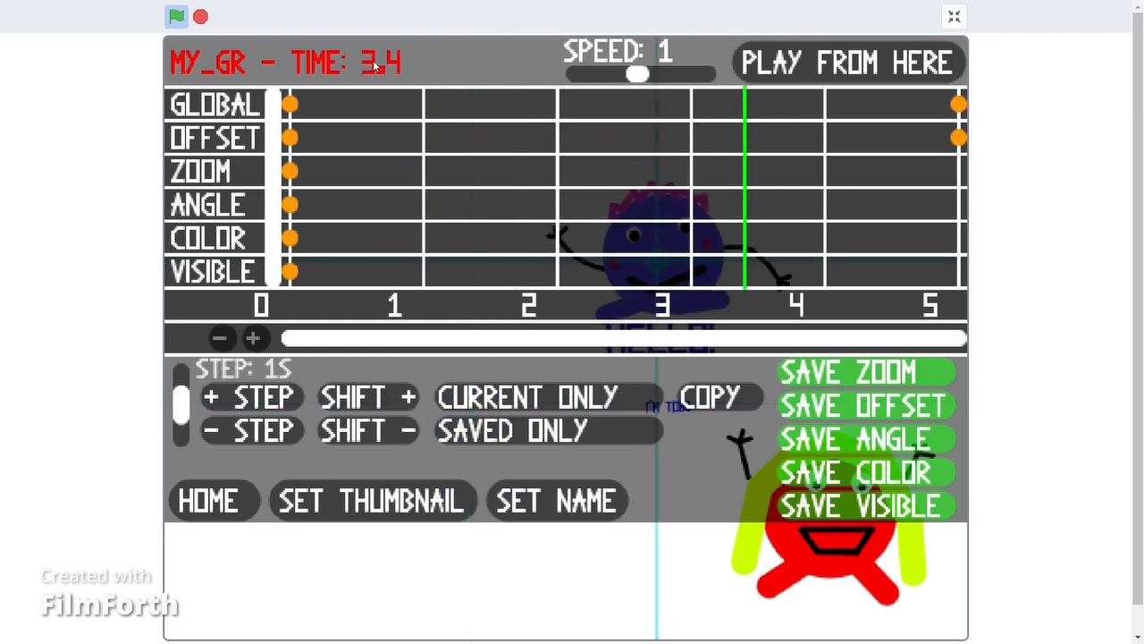
{"action": "left_click", "coordinate": [402, 157]}
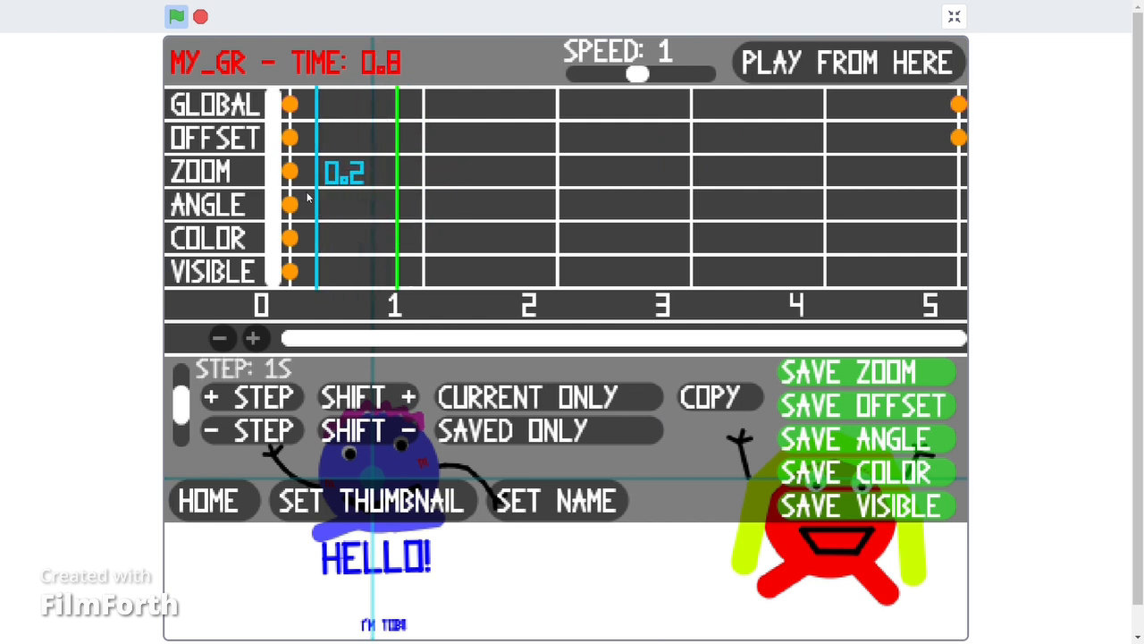
{"action": "left_click", "coordinate": [266, 433]}
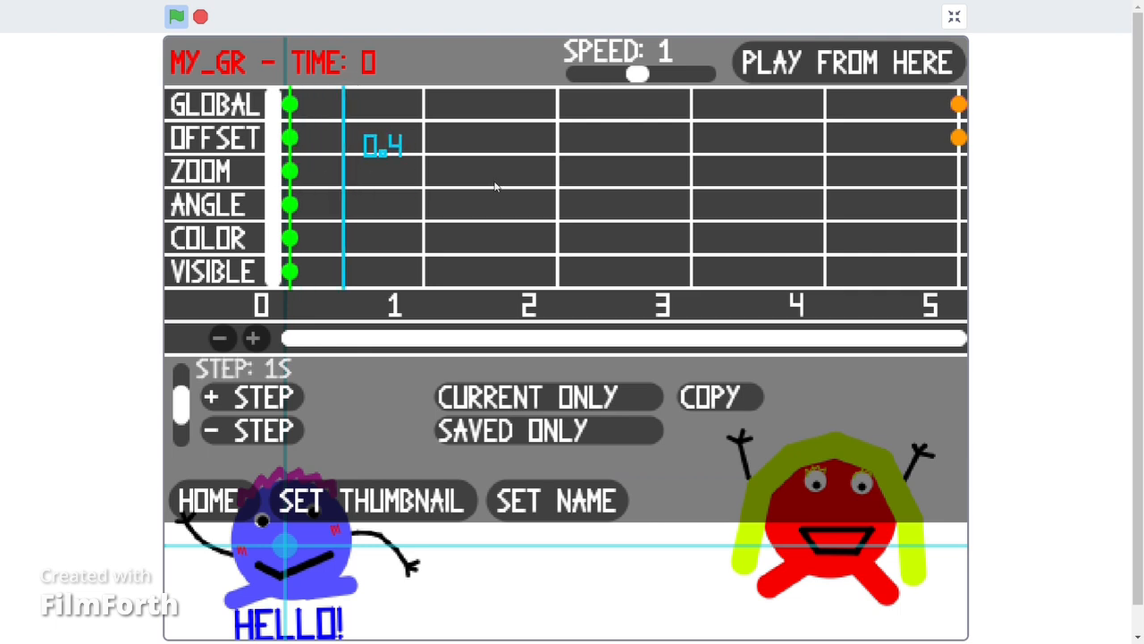
{"action": "left_click", "coordinate": [544, 185]}
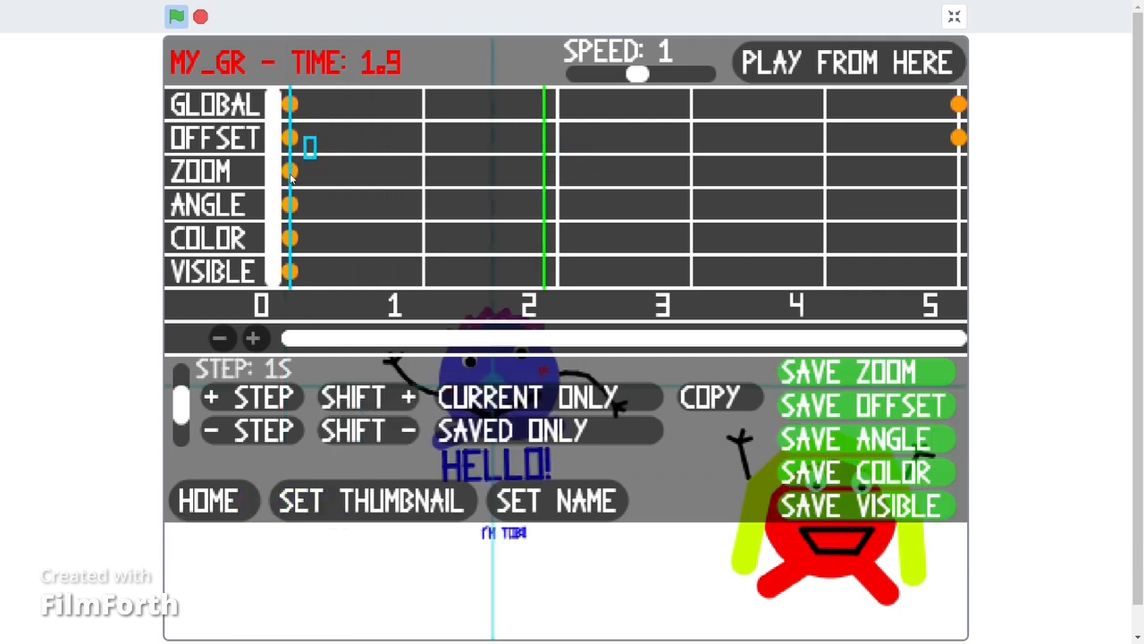
{"action": "left_click", "coordinate": [290, 177]}
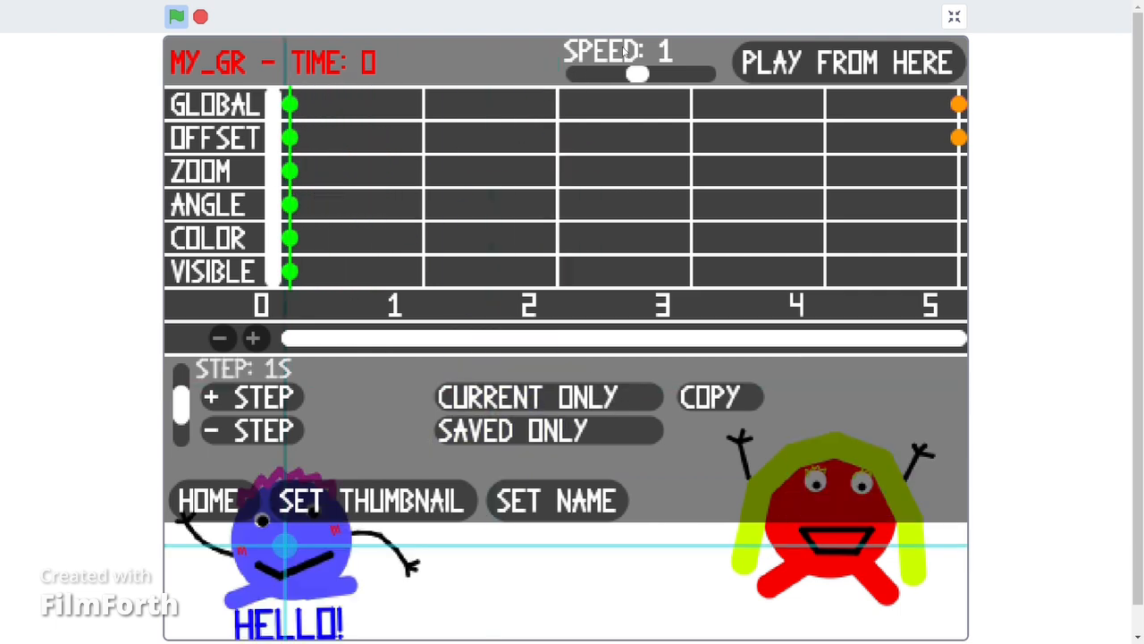
Play the my_gr animation from time 0 at speed 1 and repeat the playback
{"action": "left_click_drag", "start_coordinate": [636, 75], "coordinate": [637, 75]}
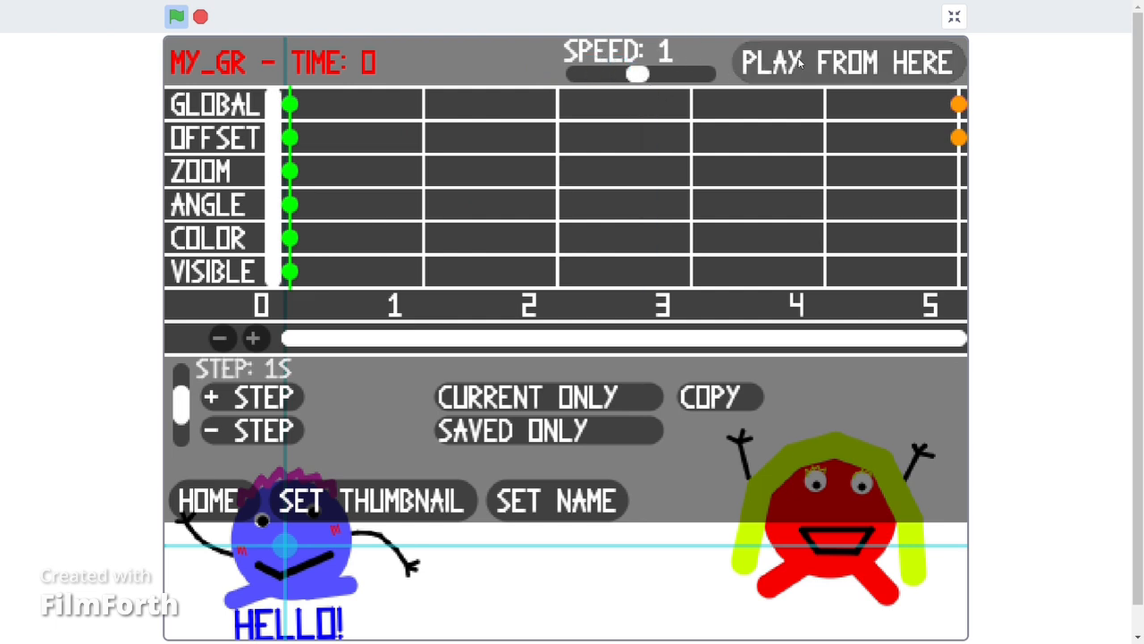
{"action": "left_click", "coordinate": [863, 69]}
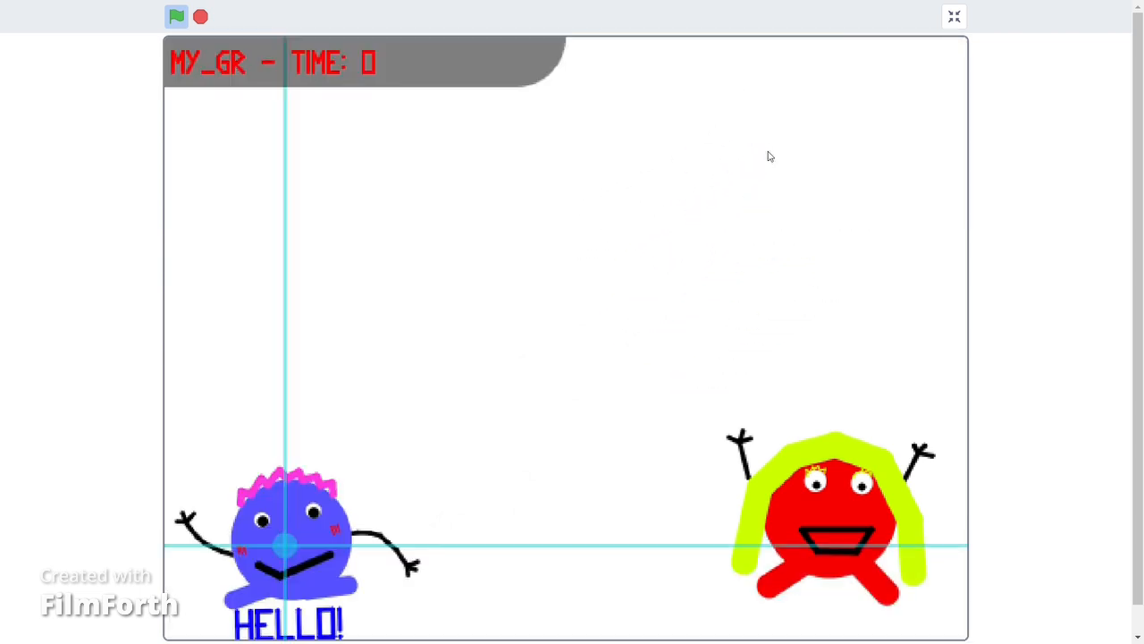
{"action": "left_click", "coordinate": [773, 76]}
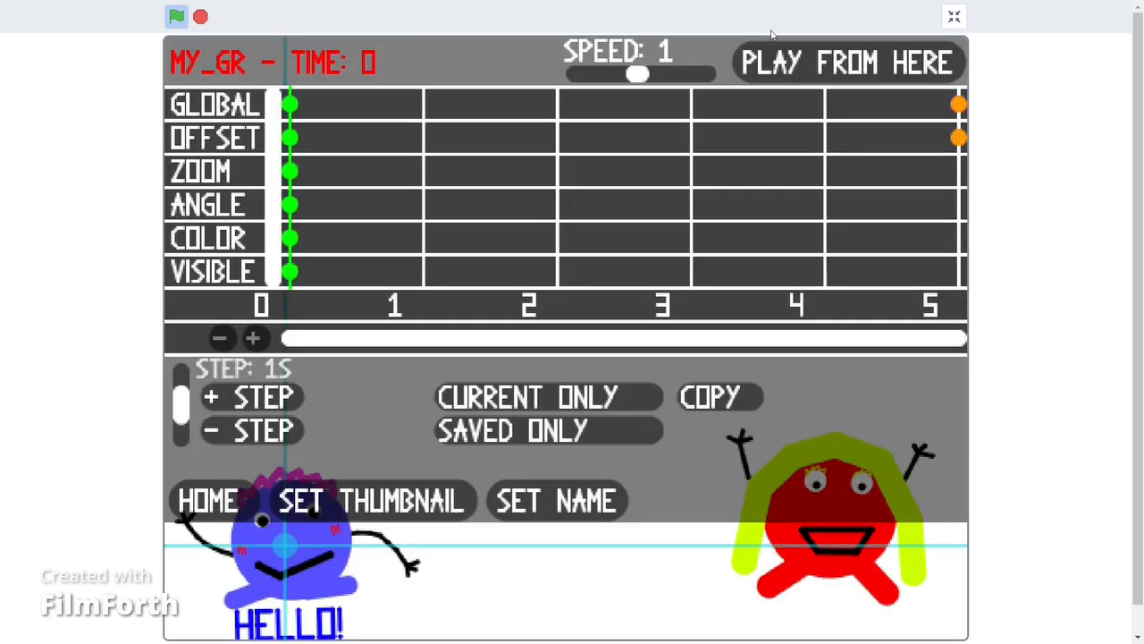
{"action": "left_click", "coordinate": [788, 68]}
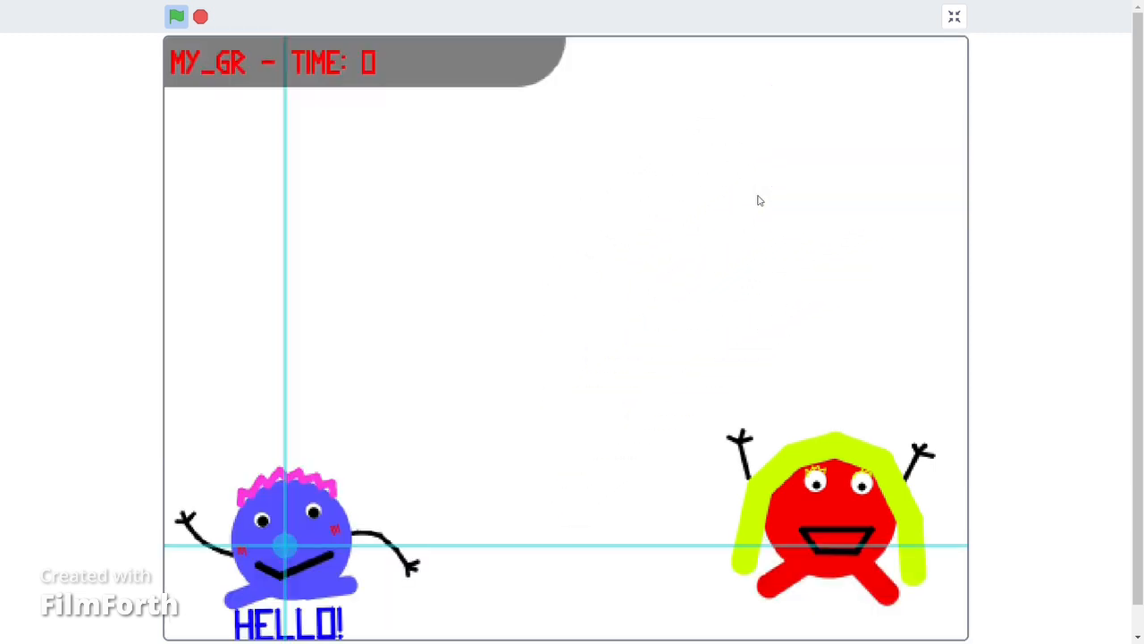
{"action": "mouse_move", "coordinate": [770, 36]}
{"action": "left_click", "coordinate": [787, 61]}
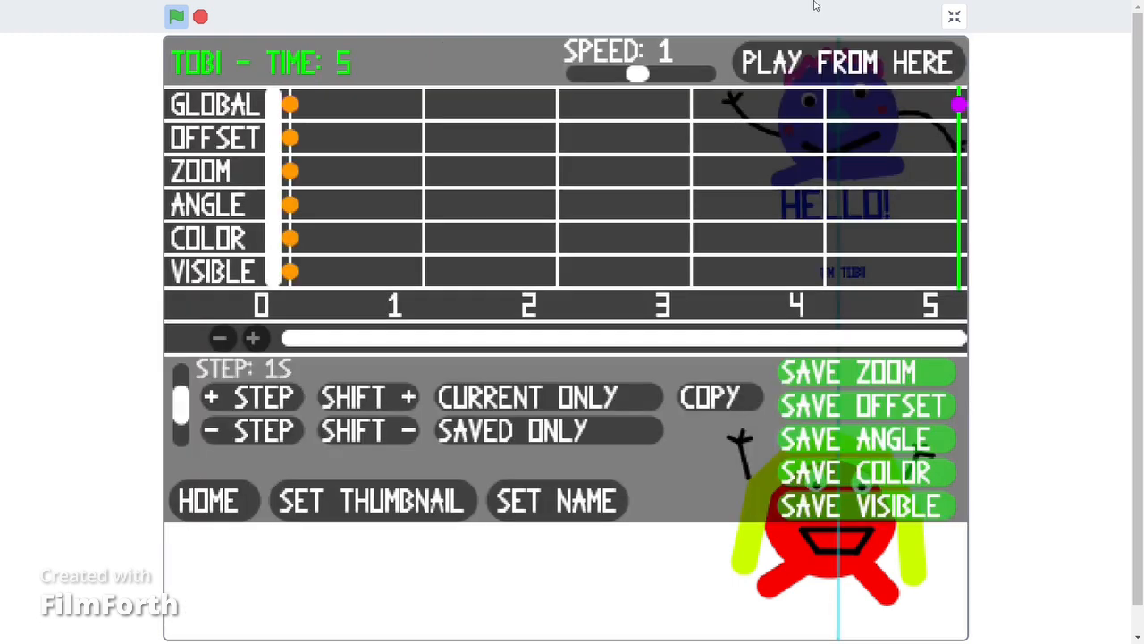
Resize tobi at time 2, and enlarge and flip it upside down at time 4
{"action": "left_click", "coordinate": [563, 166]}
{"action": "left_click", "coordinate": [601, 538]}
{"action": "left_click_drag", "start_coordinate": [625, 445], "coordinate": [543, 297]}
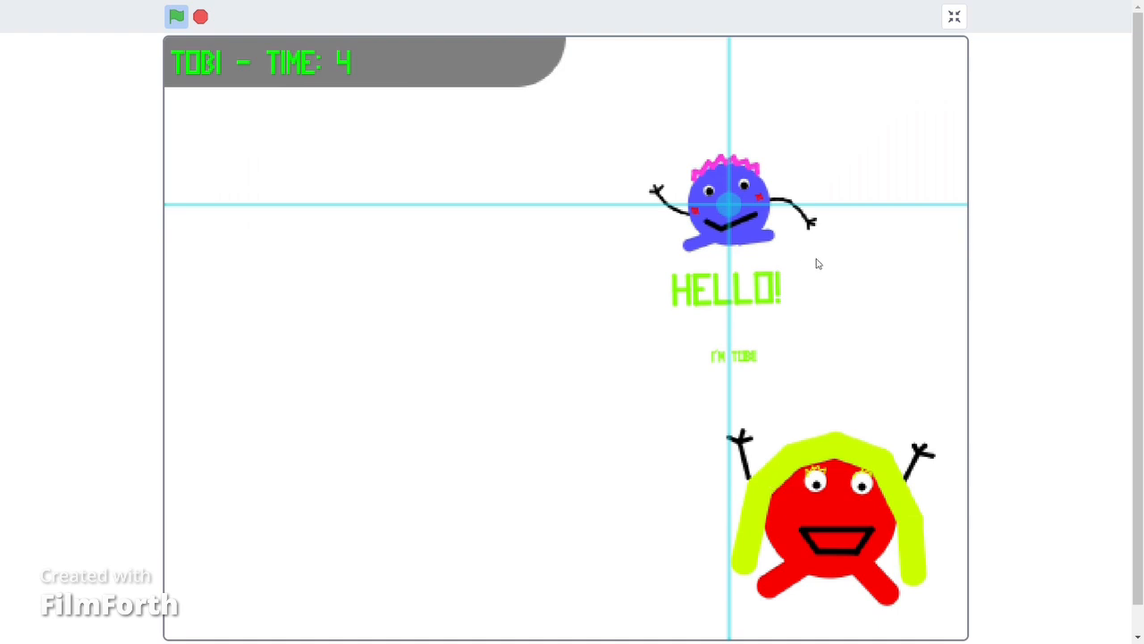
{"action": "left_click_drag", "start_coordinate": [814, 260], "coordinate": [605, 112]}
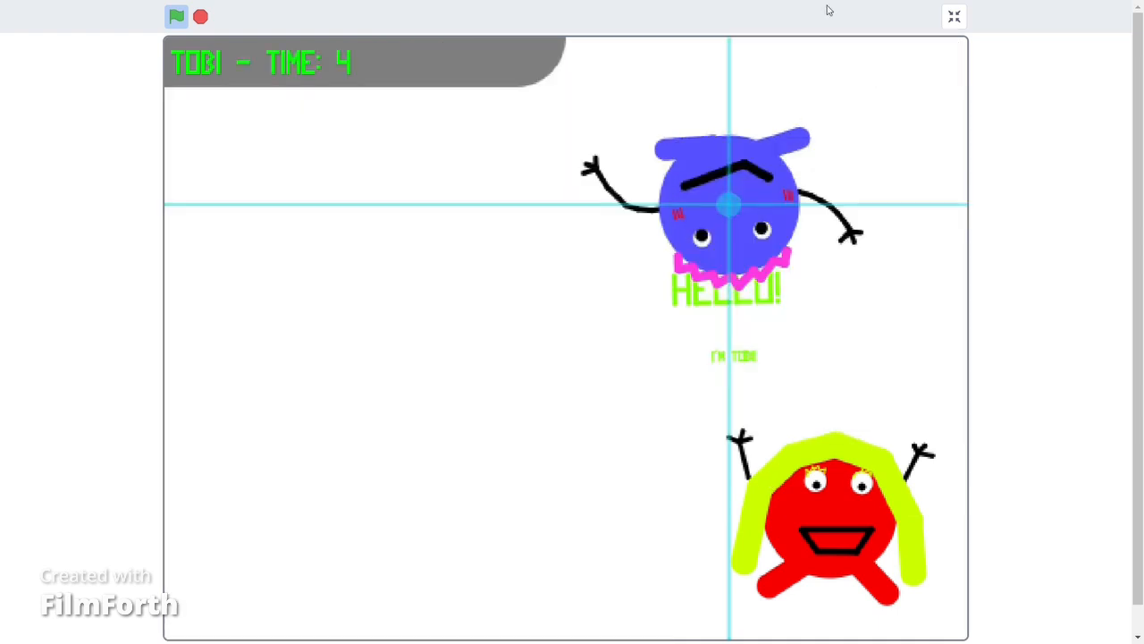
Select pliplop and move it to the stage's left side at time 3
{"action": "left_click", "coordinate": [818, 440]}
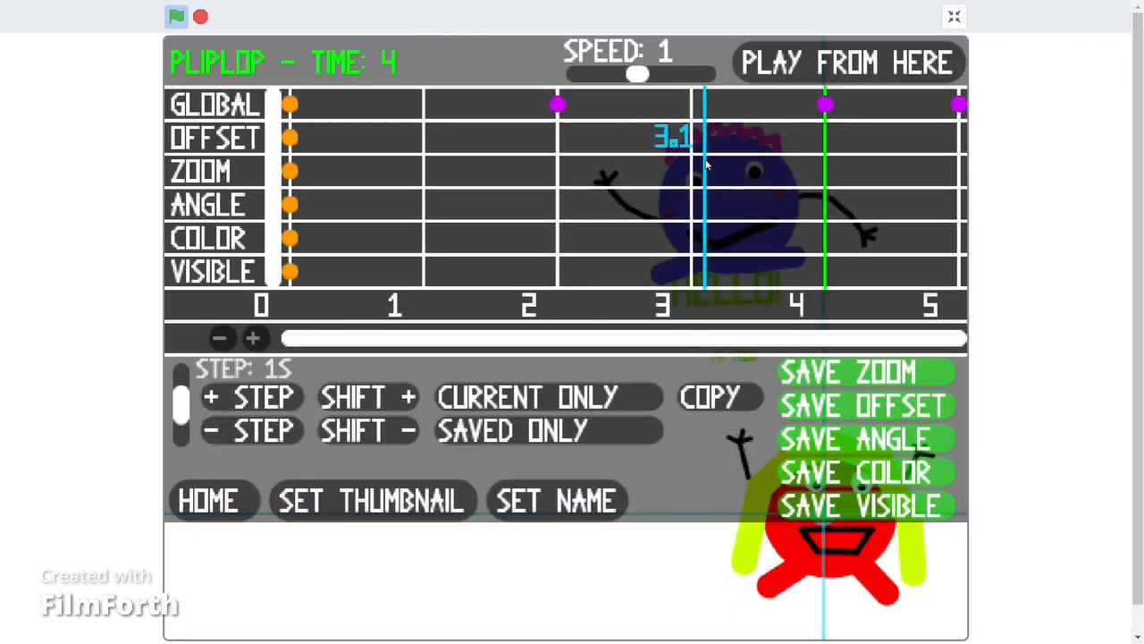
{"action": "left_click", "coordinate": [692, 165]}
{"action": "left_click", "coordinate": [850, 551]}
{"action": "left_click_drag", "start_coordinate": [824, 514], "coordinate": [323, 281]}
Raise pliplop on the stage's left side and turn it upright at time 4.5, and play the animation
{"action": "left_click", "coordinate": [357, 70]}
{"action": "left_click", "coordinate": [876, 210]}
{"action": "left_click", "coordinate": [661, 568]}
{"action": "left_click_drag", "start_coordinate": [318, 529], "coordinate": [334, 275]}
{"action": "left_click_drag", "start_coordinate": [402, 266], "coordinate": [259, 307]}
{"action": "left_click", "coordinate": [403, 65]}
{"action": "left_click", "coordinate": [792, 59]}
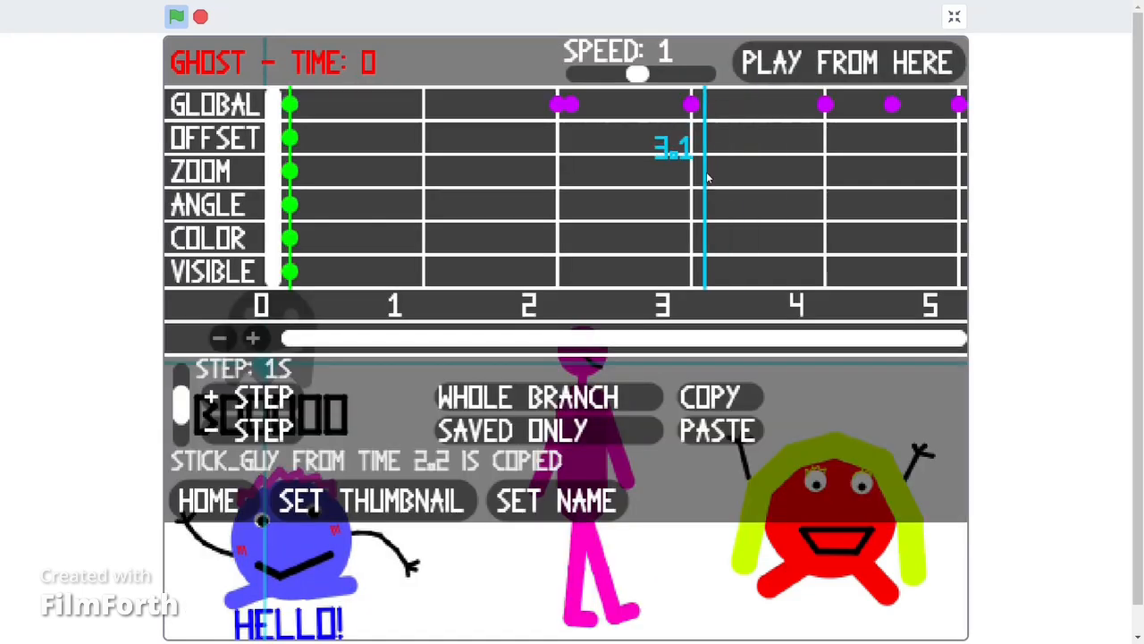
Move the ghost to the lower part of the stage at time 5, and advance its timeline to time 10
{"action": "left_click", "coordinate": [956, 174]}
{"action": "left_click", "coordinate": [661, 563]}
{"action": "left_click_drag", "start_coordinate": [262, 364], "coordinate": [279, 526]}
{"action": "left_click", "coordinate": [827, 61]}
{"action": "double_click", "coordinate": [254, 397]}
{"action": "mouse_move", "coordinate": [707, 5]}
{"action": "triple_click", "coordinate": [254, 397]}
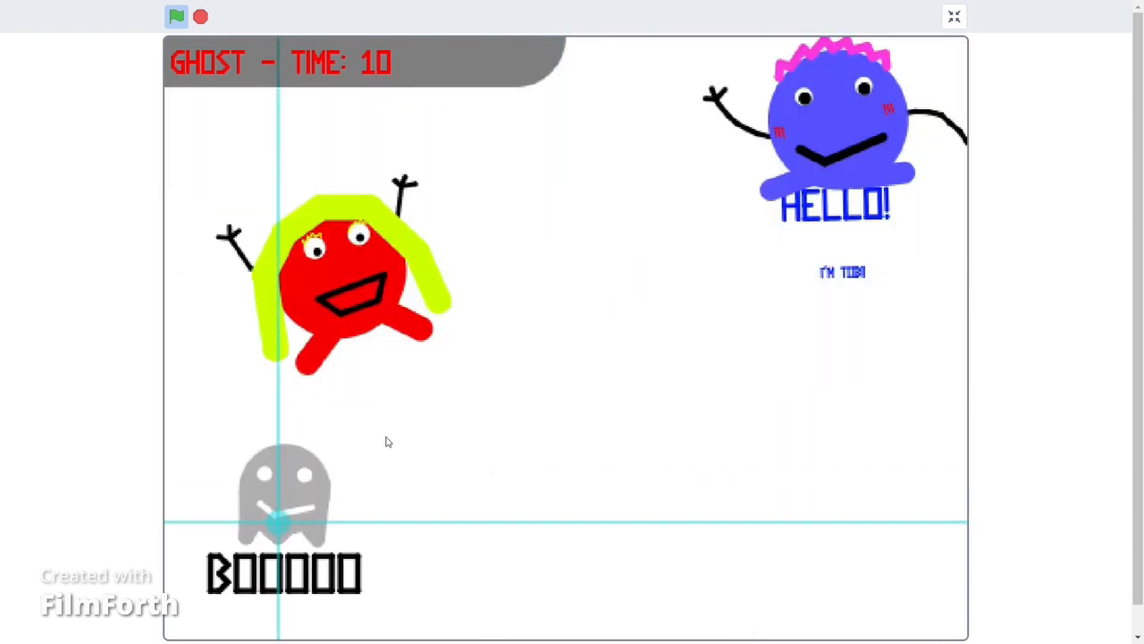
Select the ghost's BOOO text node and hide it at time 0
{"action": "mouse_move", "coordinate": [123, 378]}
{"action": "left_click", "coordinate": [284, 186]}
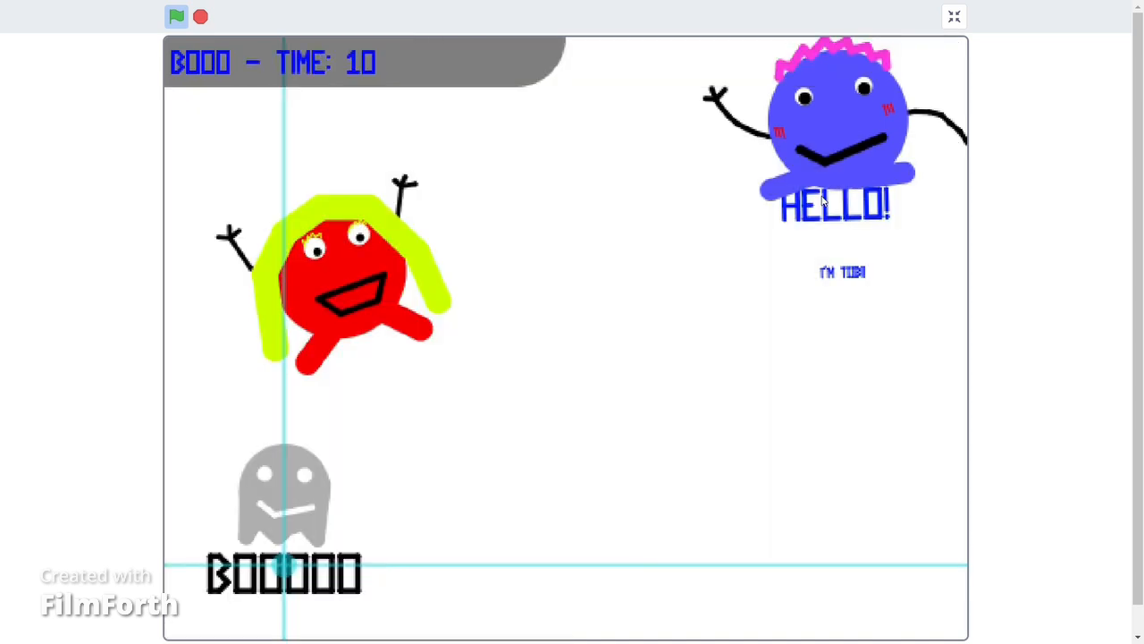
{"action": "mouse_move", "coordinate": [314, 111]}
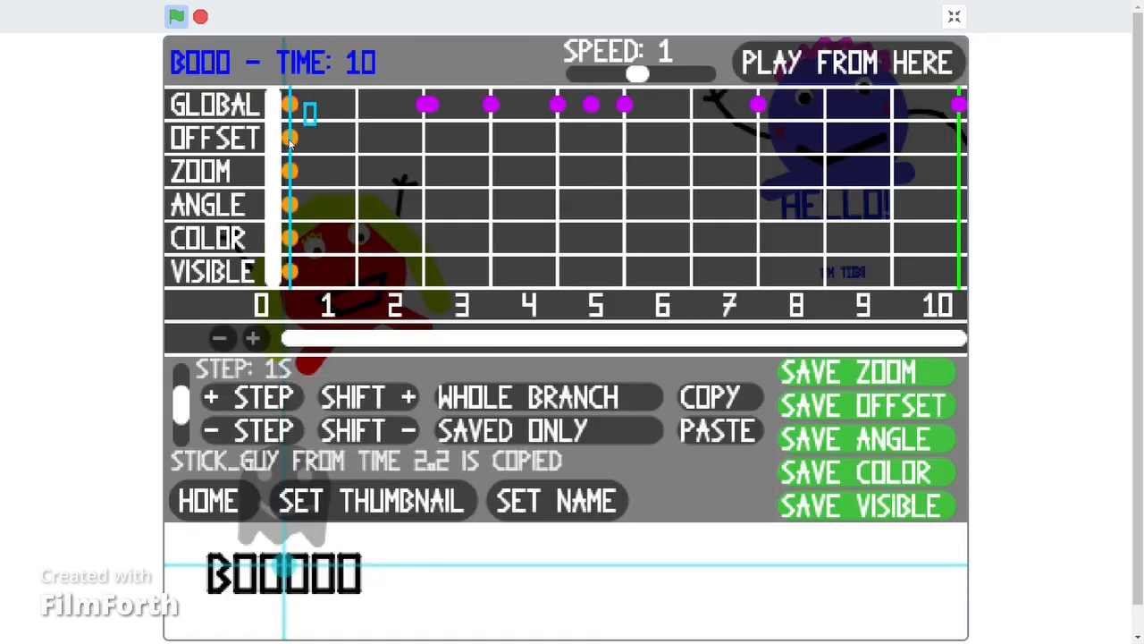
{"action": "left_click", "coordinate": [290, 143]}
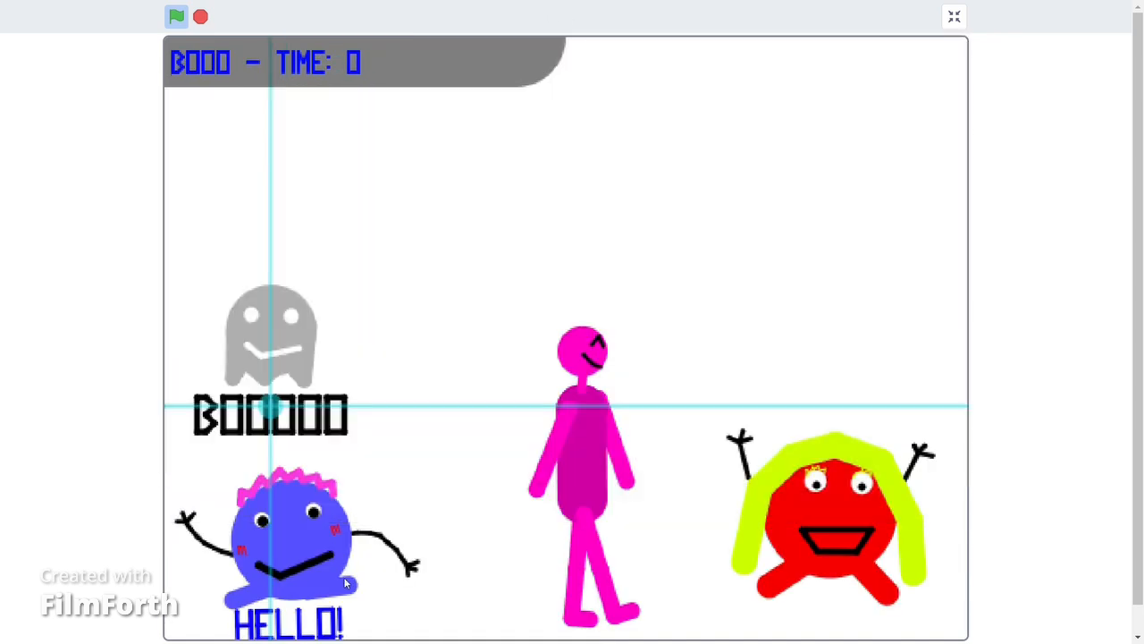
{"action": "mouse_move", "coordinate": [12, 471]}
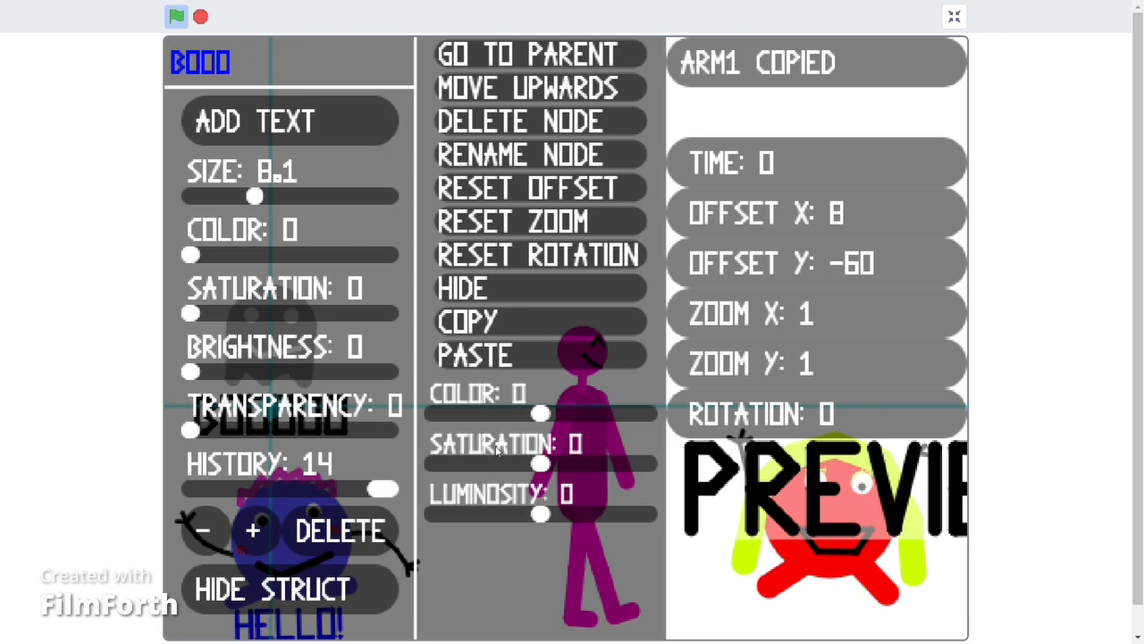
{"action": "left_click", "coordinate": [497, 292]}
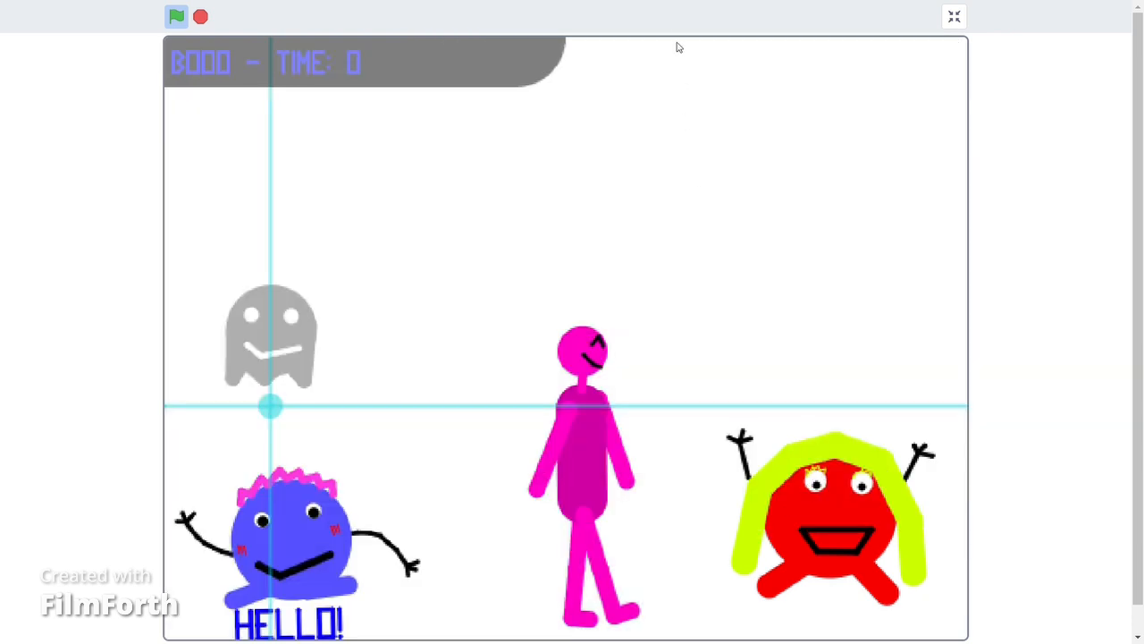
Make the BOOO text node visible at time 7
{"action": "mouse_move", "coordinate": [679, 36]}
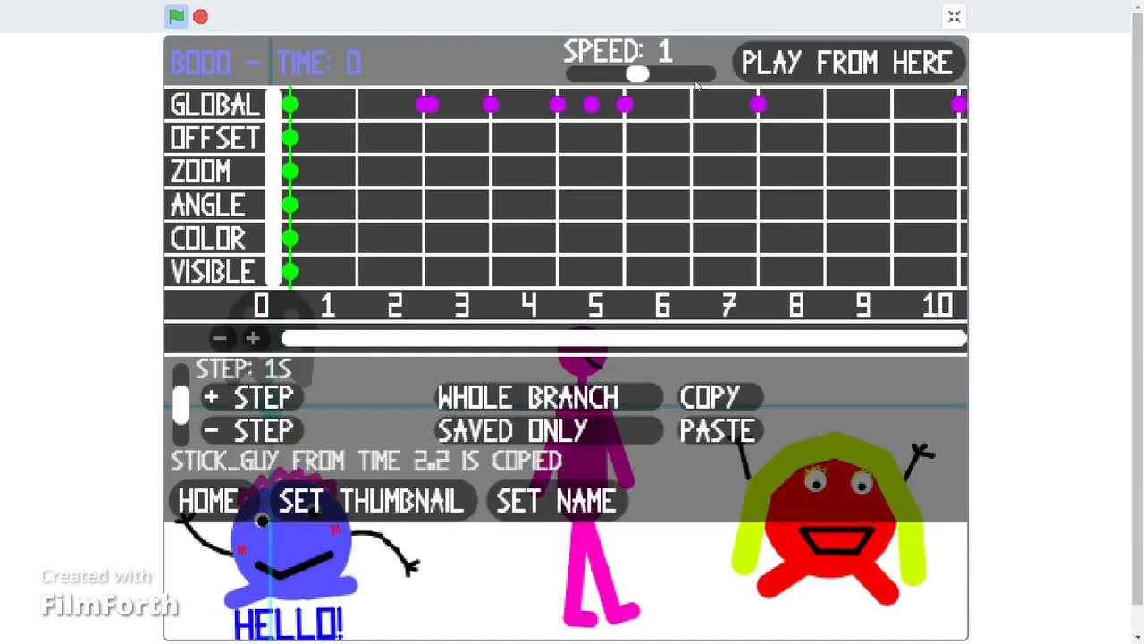
{"action": "left_click", "coordinate": [759, 141]}
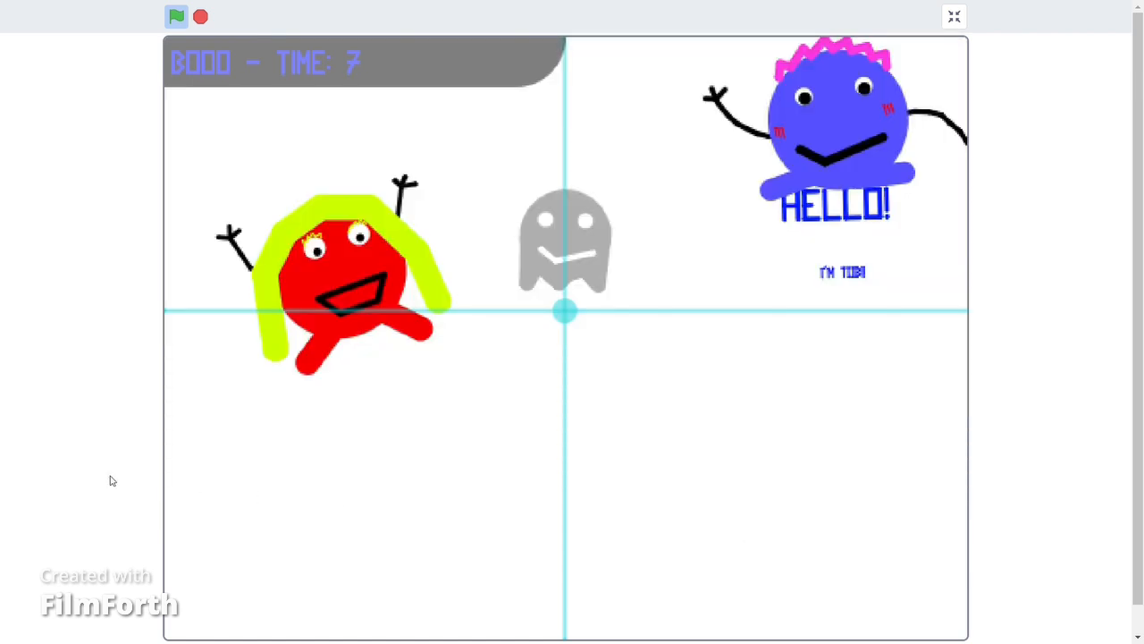
{"action": "mouse_move", "coordinate": [41, 475]}
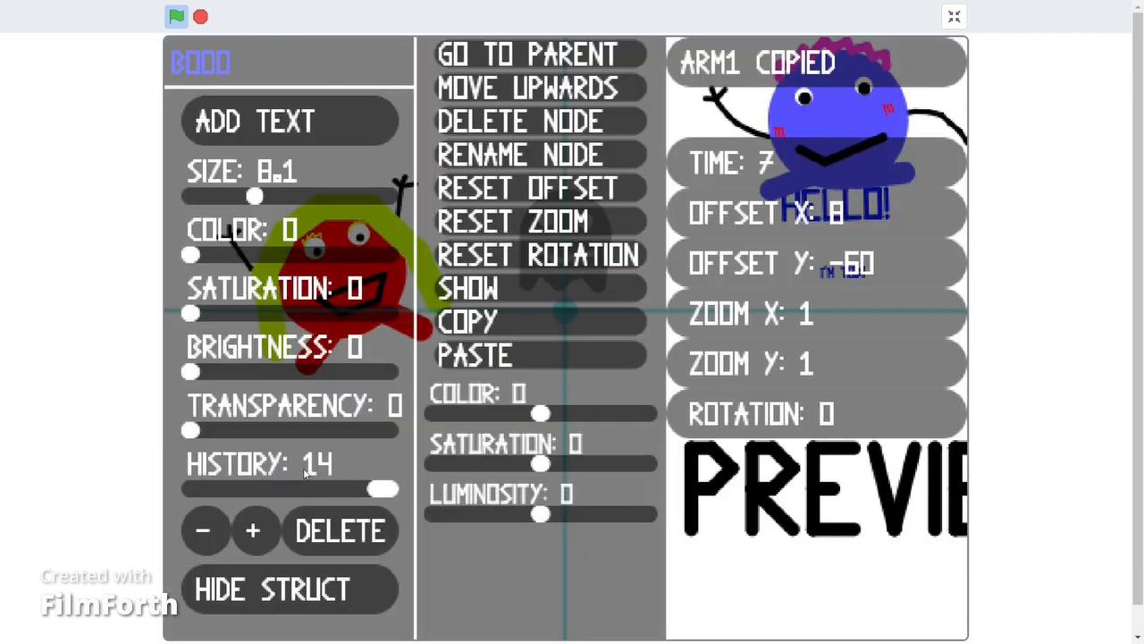
{"action": "left_click", "coordinate": [491, 291]}
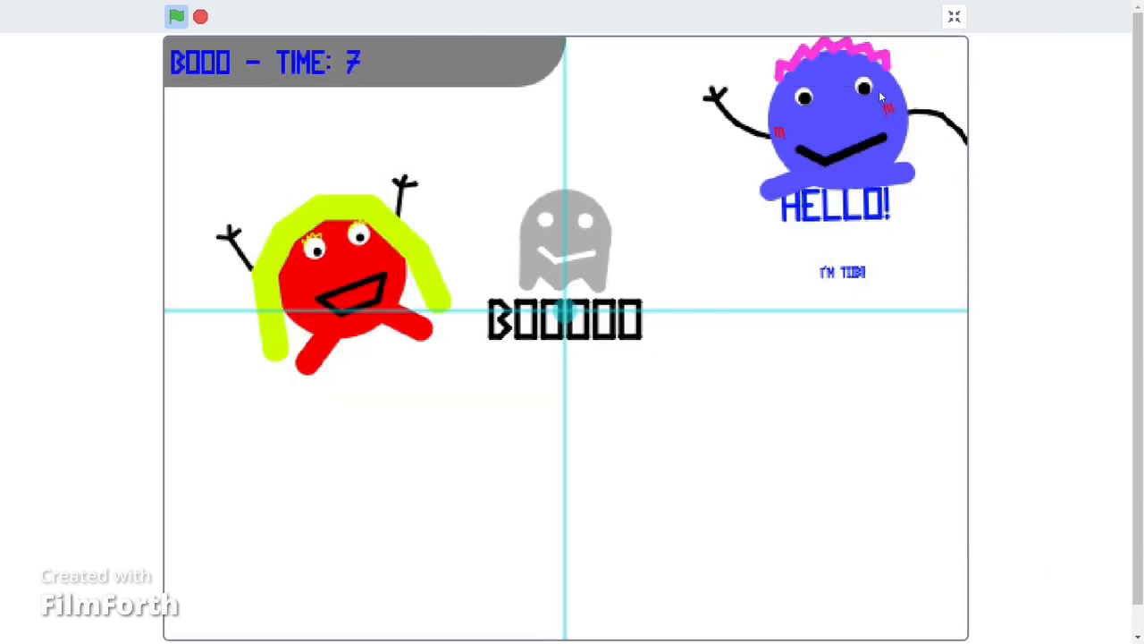
Return the BOOO timeline to time 0, play the animation from there and stop the playback
{"action": "mouse_move", "coordinate": [805, 18]}
{"action": "left_click", "coordinate": [295, 116]}
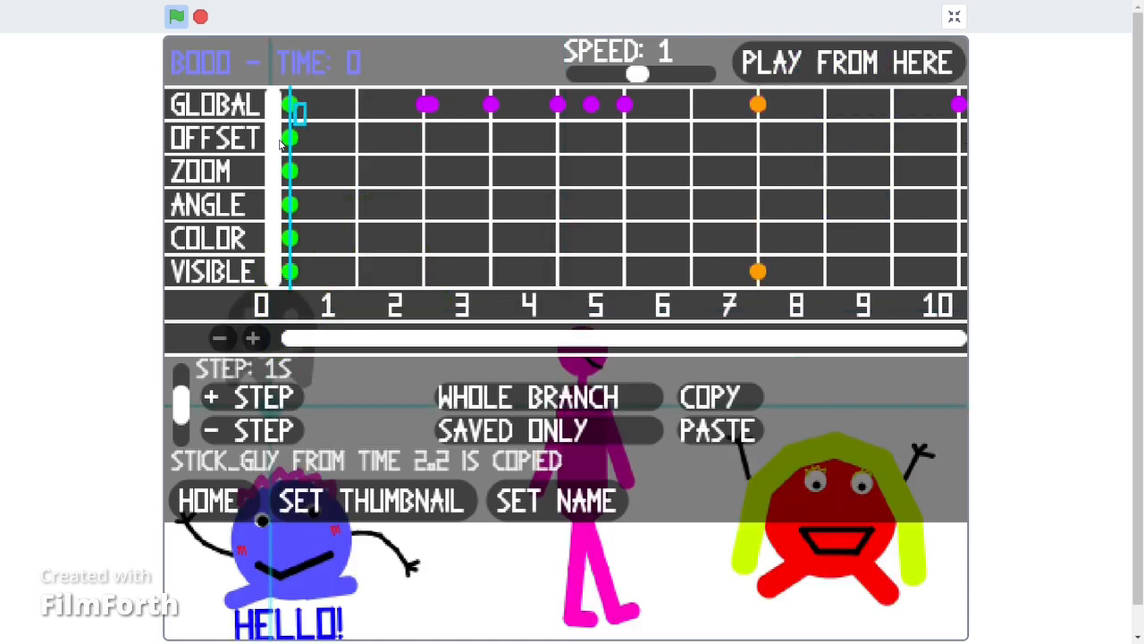
{"action": "left_click", "coordinate": [806, 54]}
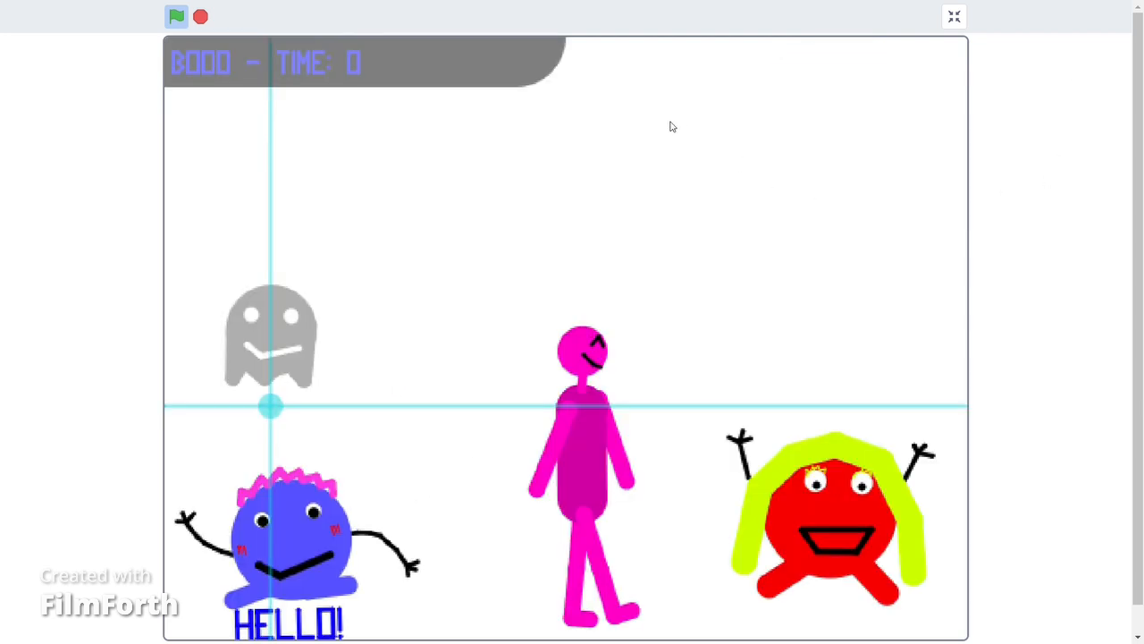
{"action": "key", "text": "space"}
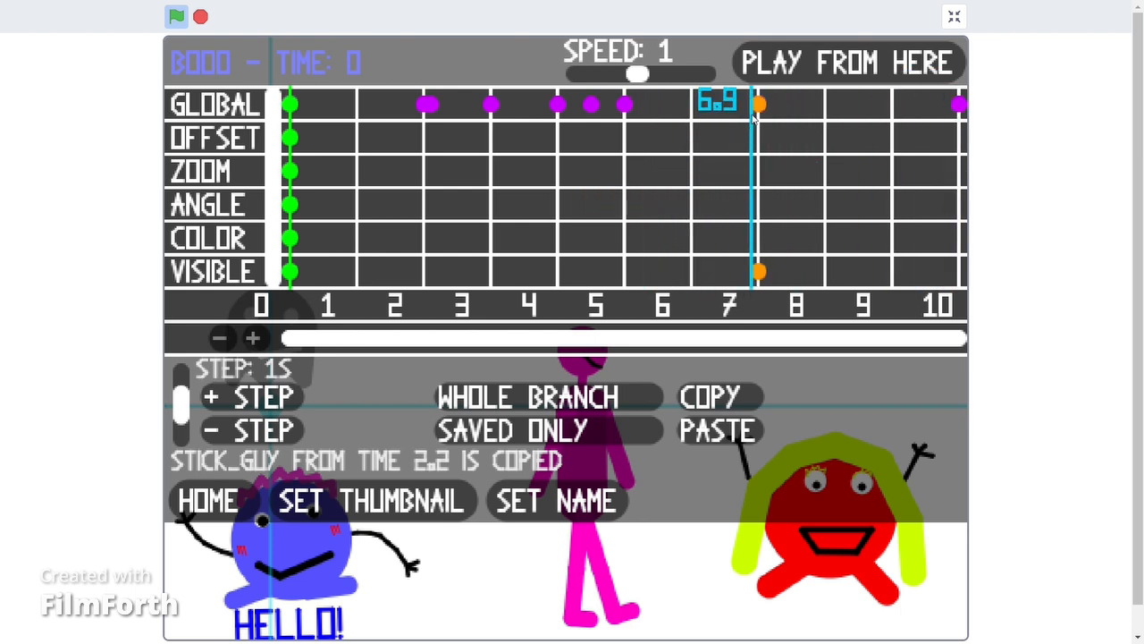
Inspect the keyframes on the BOOO timeline at times 7, 3, 5 and 4
{"action": "mouse_move", "coordinate": [627, 107]}
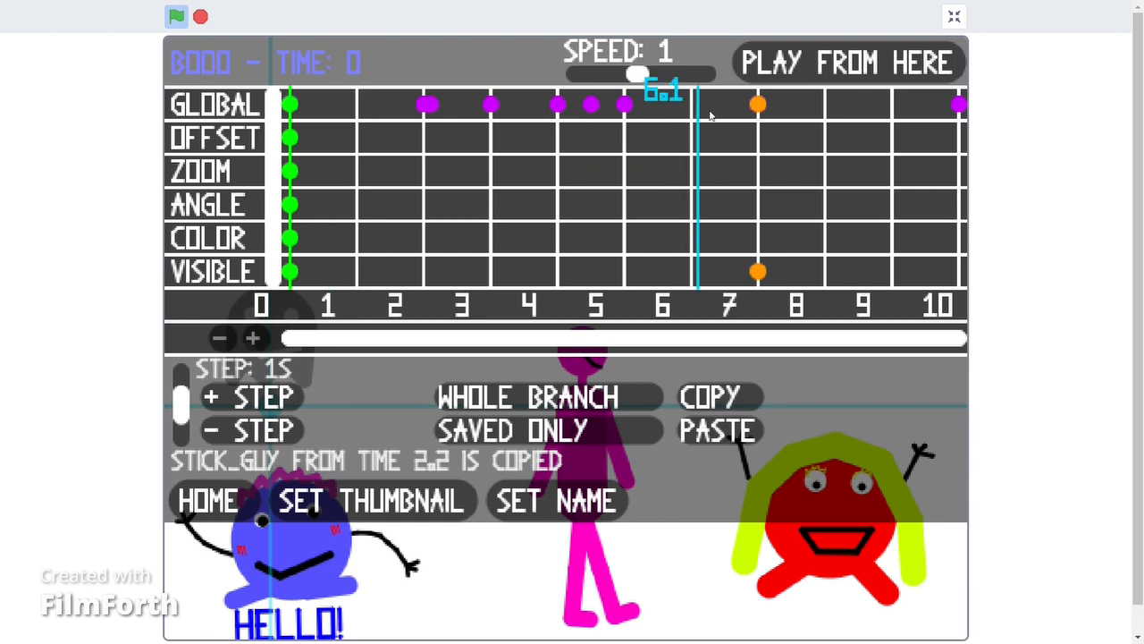
{"action": "left_click", "coordinate": [757, 119]}
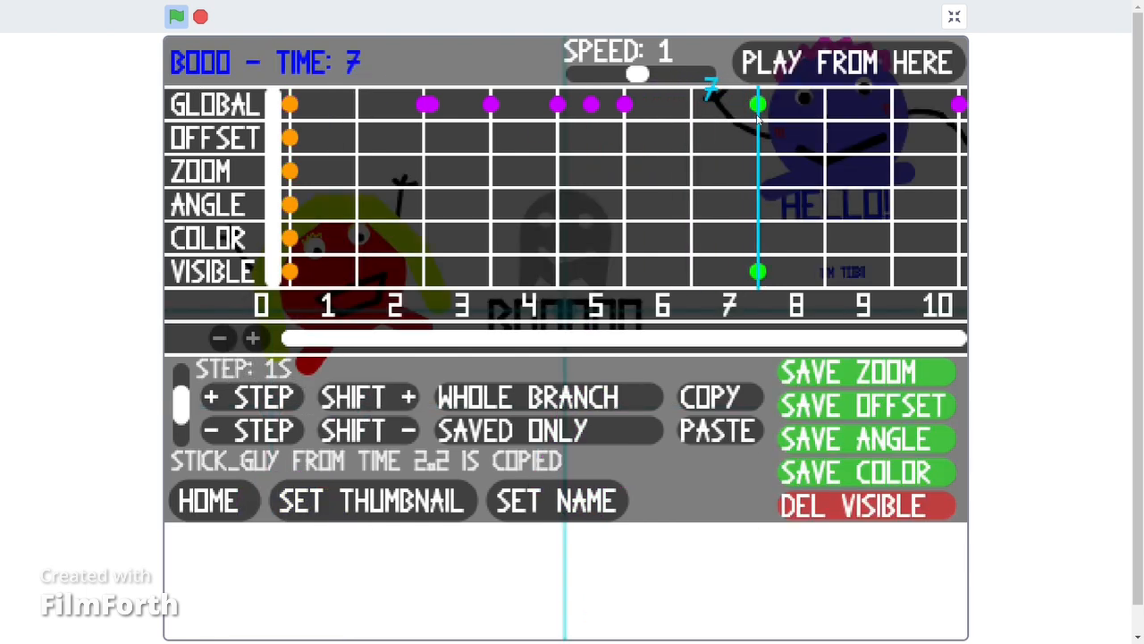
{"action": "left_click", "coordinate": [491, 129]}
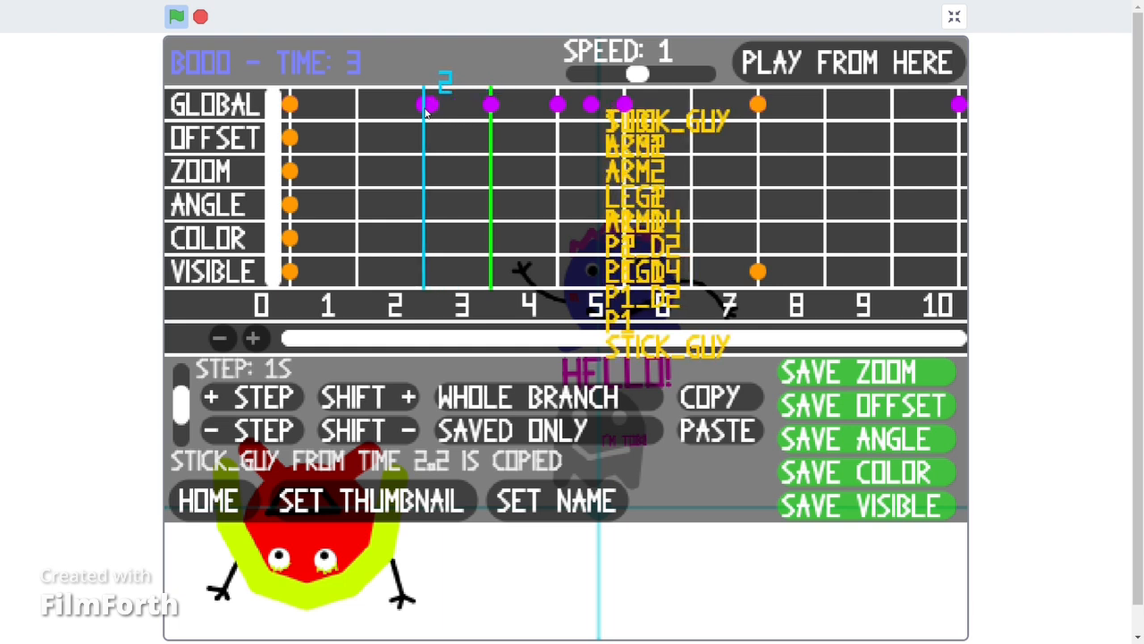
{"action": "left_click", "coordinate": [624, 105]}
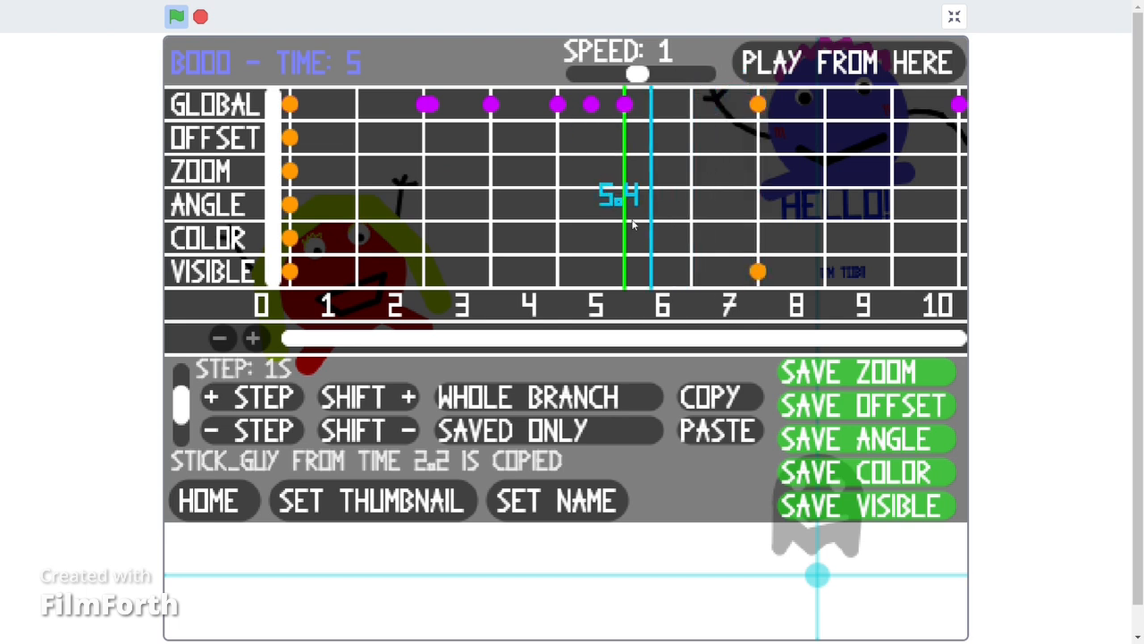
{"action": "left_click", "coordinate": [558, 204]}
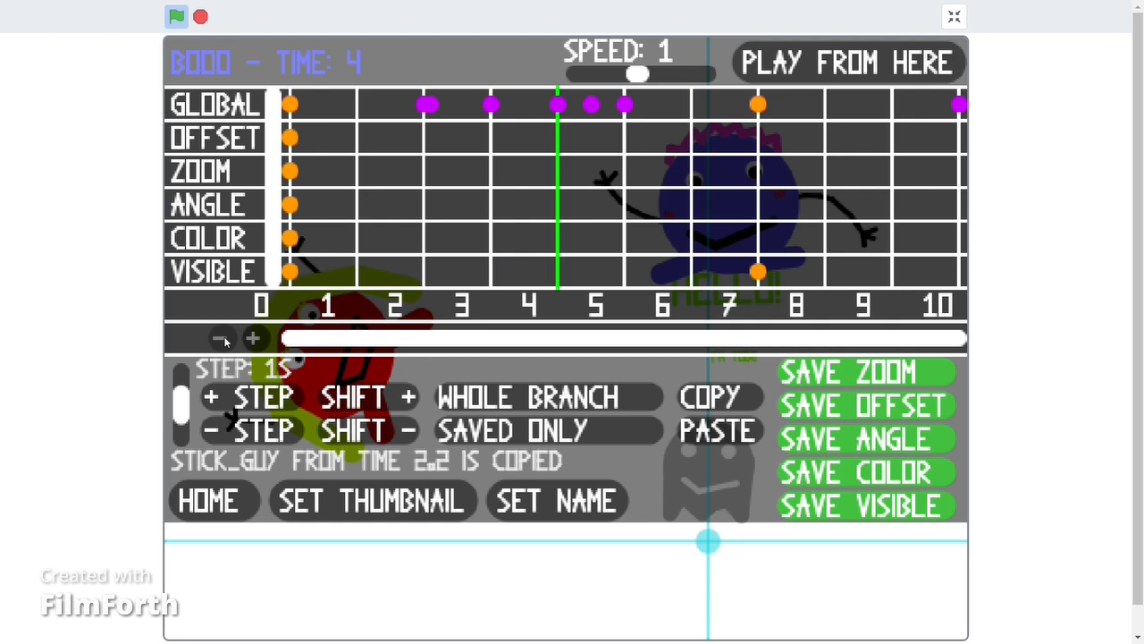
Examine the BOOO timeline at different zoom levels, stepping from time 4 back to 2.9 and looking along its keyframes
{"action": "left_click", "coordinate": [250, 339]}
{"action": "left_click", "coordinate": [251, 339]}
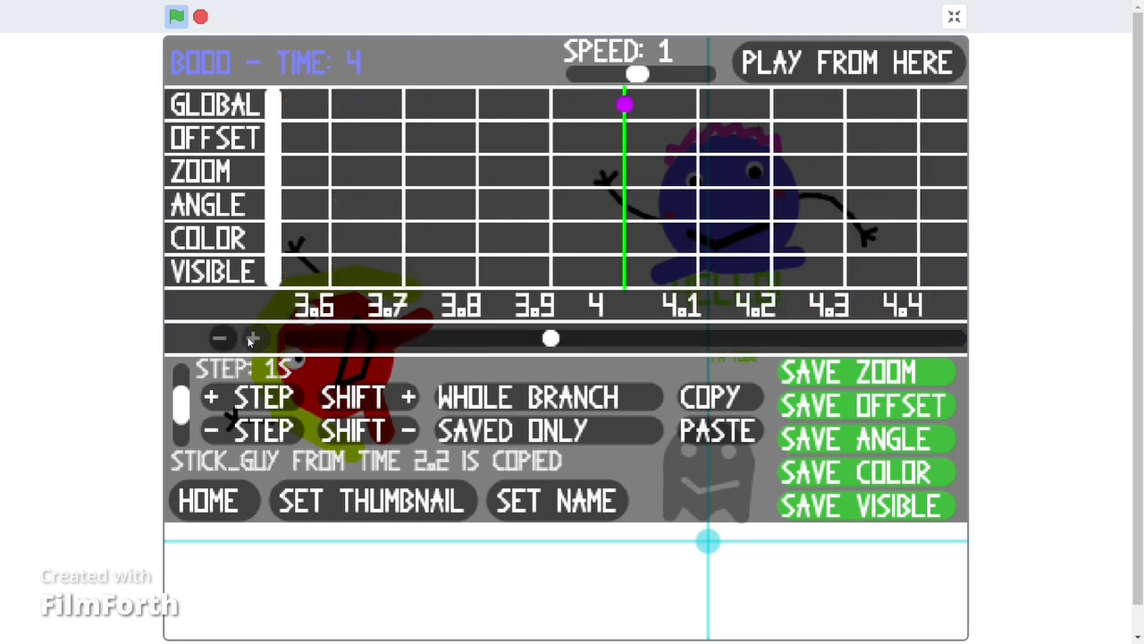
{"action": "left_click", "coordinate": [489, 204]}
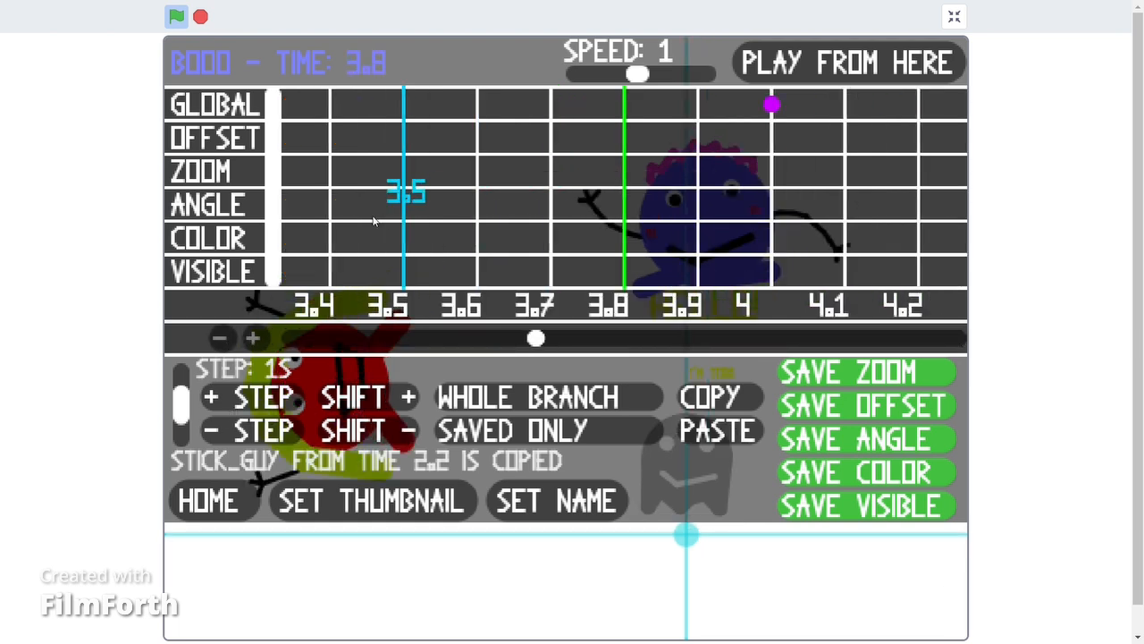
{"action": "left_click", "coordinate": [377, 220]}
{"action": "left_click", "coordinate": [385, 222]}
{"action": "left_click", "coordinate": [385, 225]}
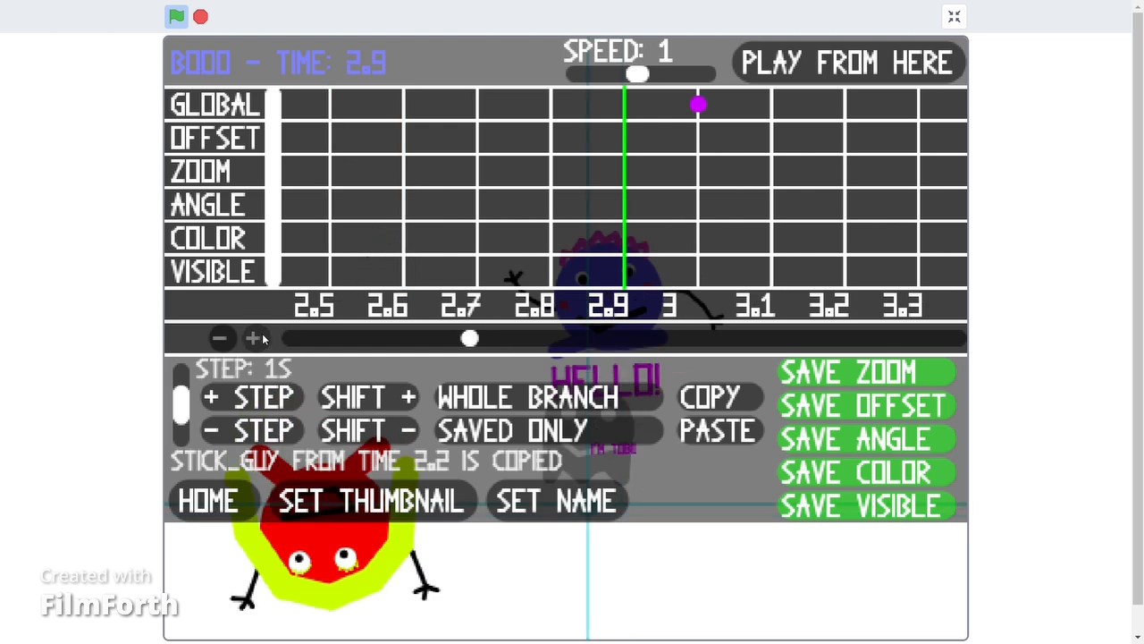
{"action": "left_click", "coordinate": [222, 338]}
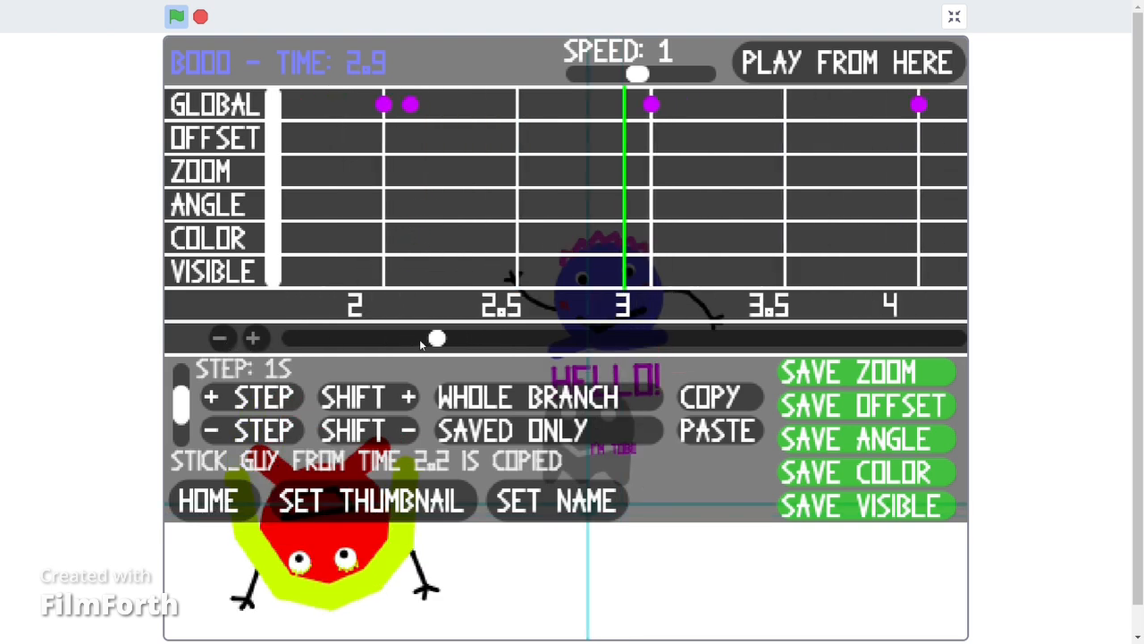
{"action": "scroll", "coordinate": [491, 224], "scroll_direction": "down", "scroll_amount": 2}
{"action": "scroll", "coordinate": [494, 224], "scroll_direction": "up", "scroll_amount": 3}
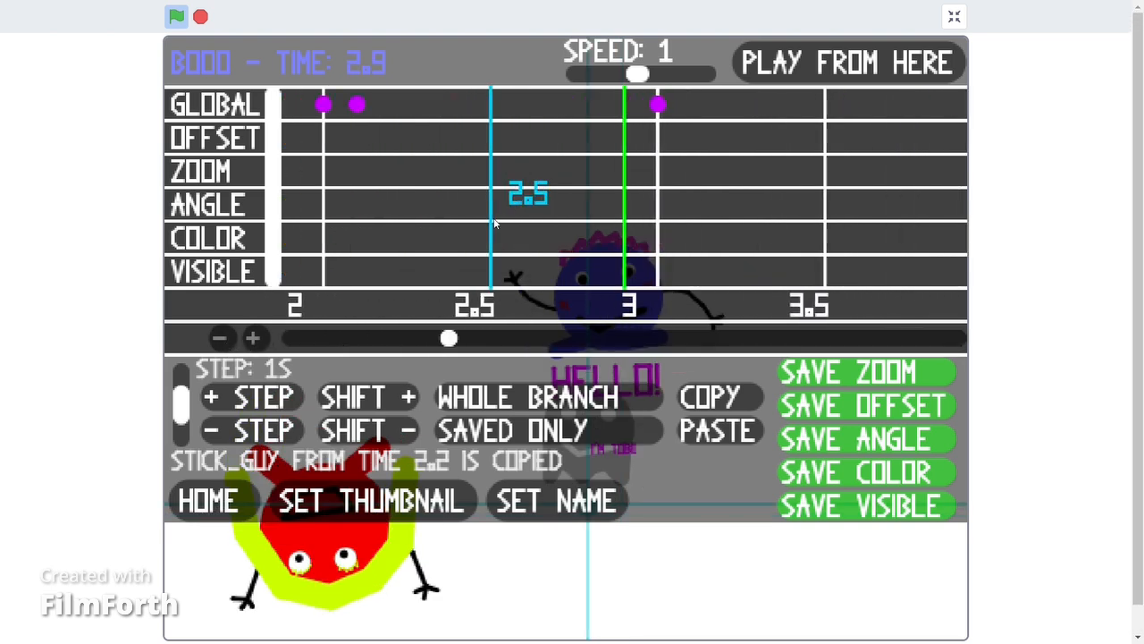
{"action": "scroll", "coordinate": [494, 224], "scroll_direction": "down", "scroll_amount": 2}
{"action": "scroll", "coordinate": [497, 223], "scroll_direction": "down", "scroll_amount": 2}
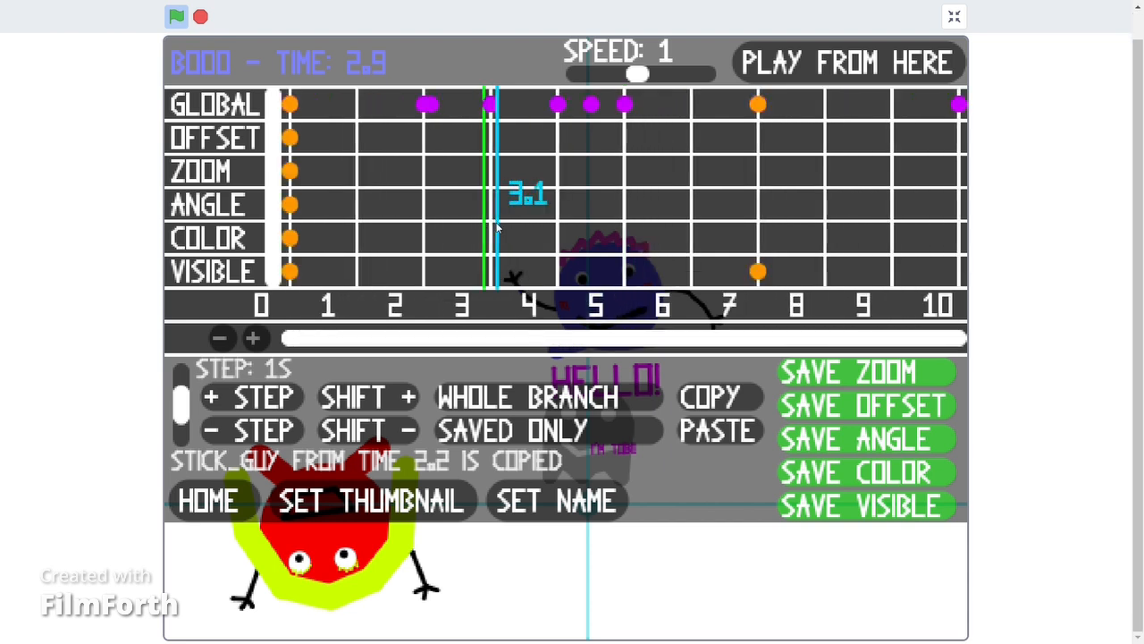
{"action": "scroll", "coordinate": [454, 241], "scroll_direction": "up", "scroll_amount": 3}
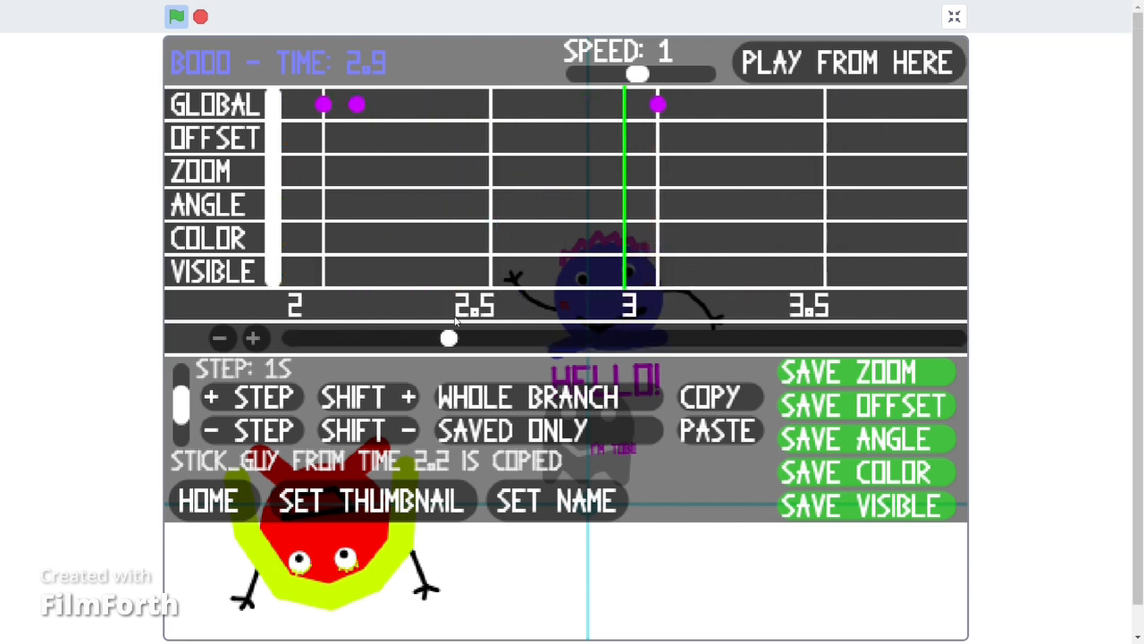
{"action": "left_click_drag", "start_coordinate": [450, 339], "coordinate": [960, 347]}
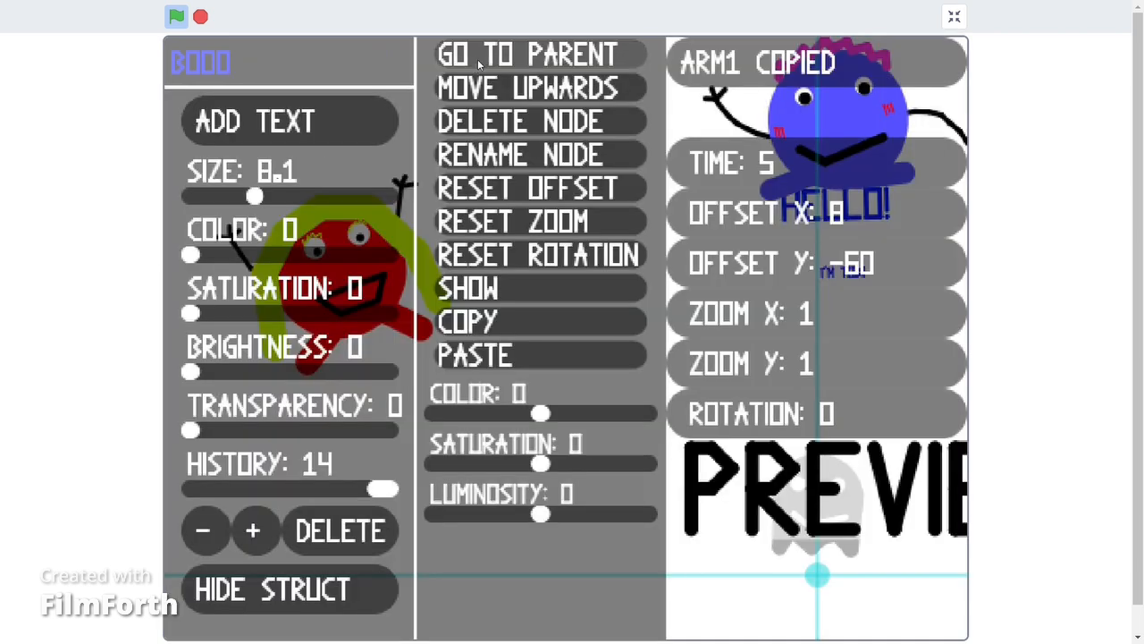
Select pliplop from the root and keyframe a clockwise tilt for it at time 5.5
{"action": "left_click", "coordinate": [478, 59]}
{"action": "left_click", "coordinate": [477, 59]}
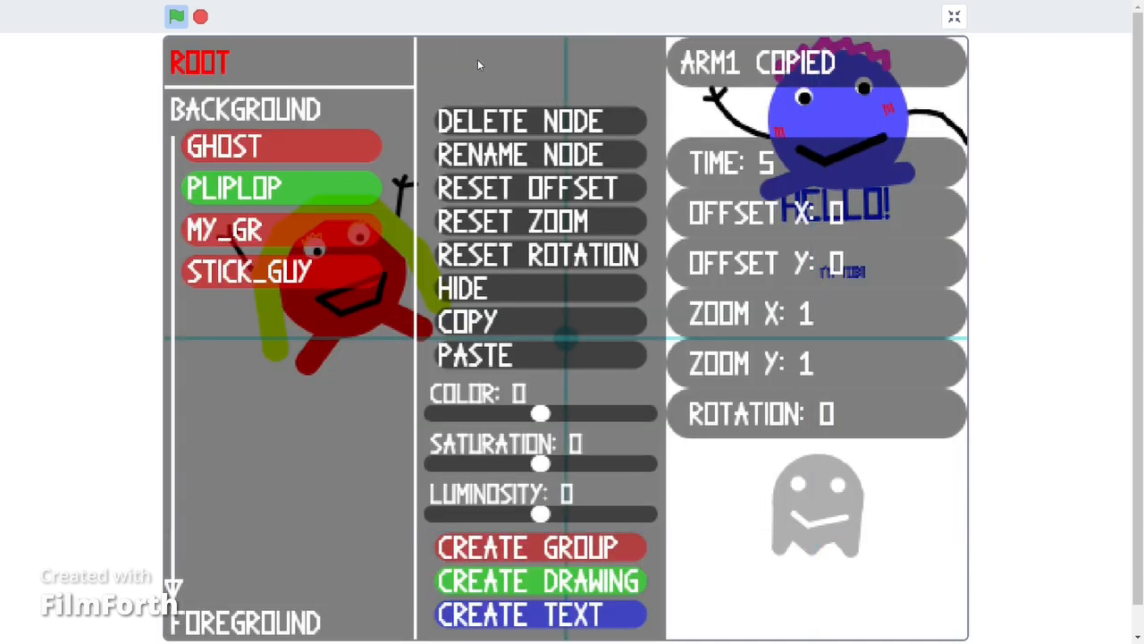
{"action": "left_click", "coordinate": [273, 189]}
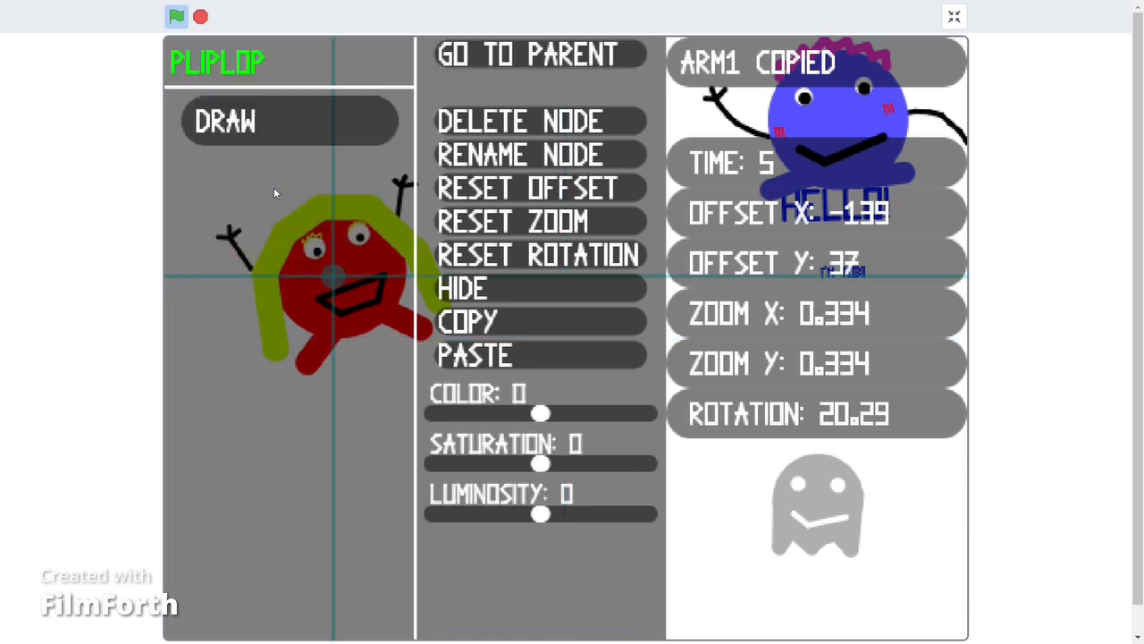
{"action": "mouse_move", "coordinate": [642, 5]}
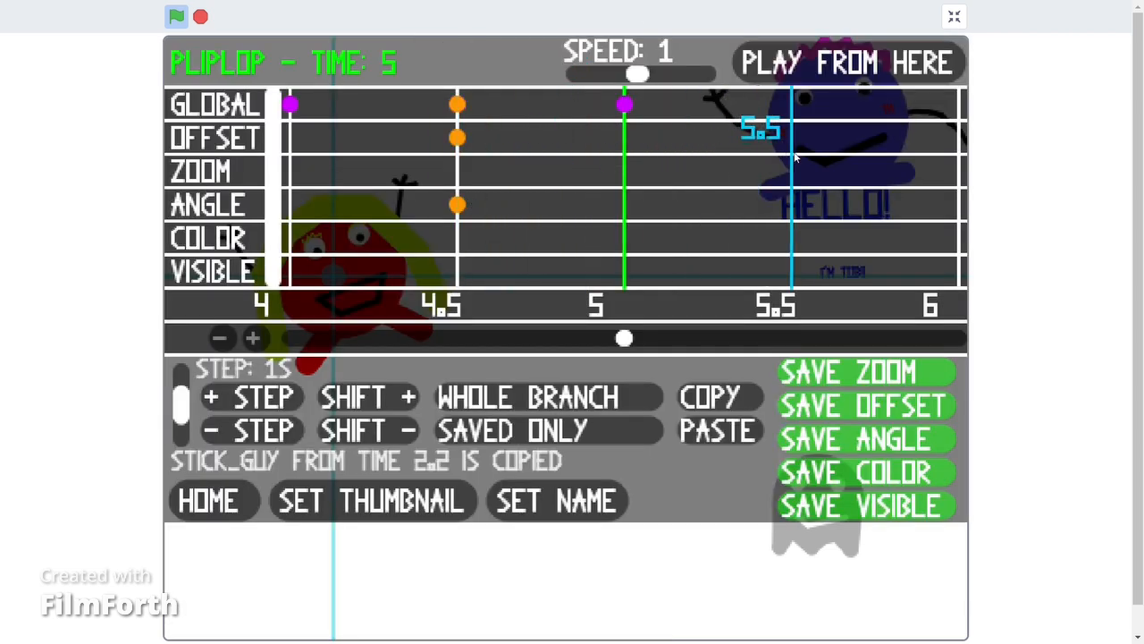
{"action": "left_click", "coordinate": [795, 157]}
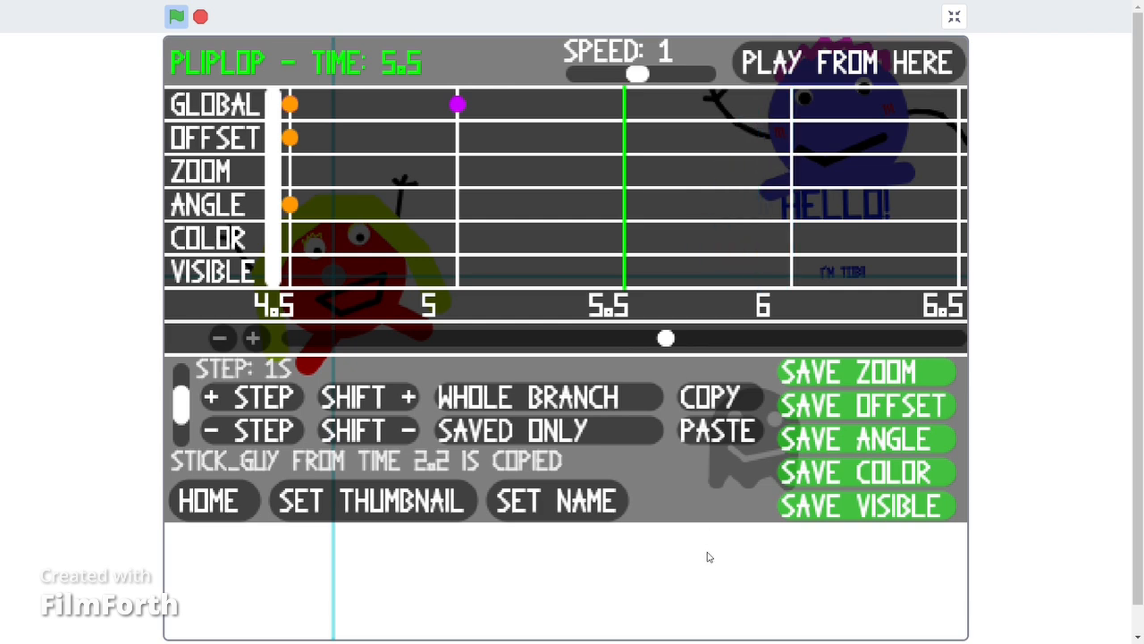
{"action": "left_click", "coordinate": [672, 587]}
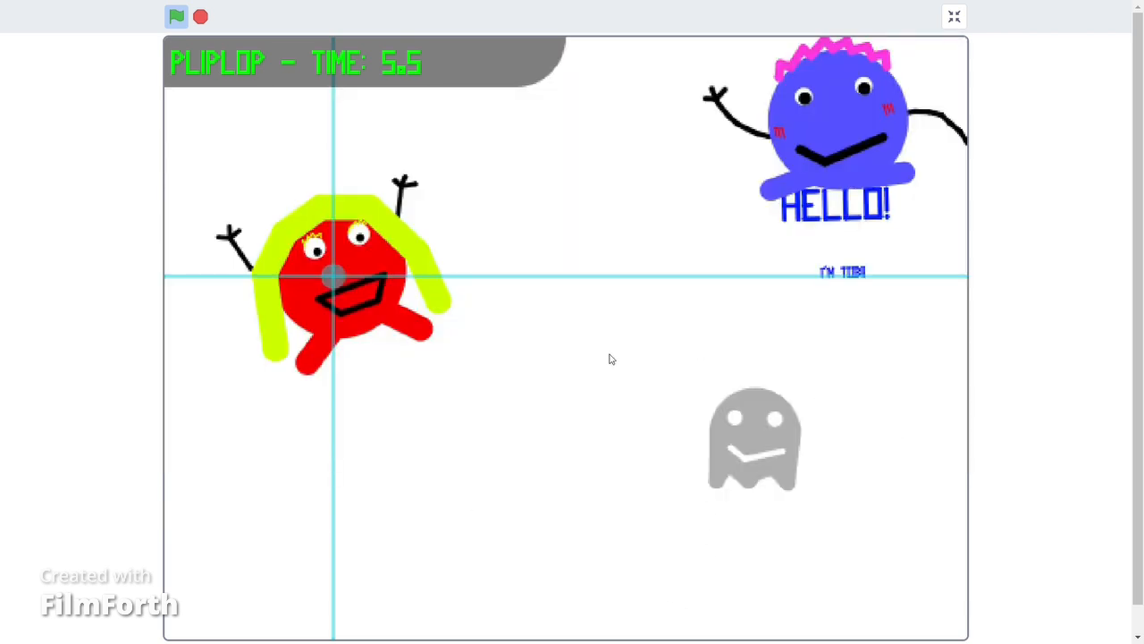
{"action": "left_click_drag", "start_coordinate": [590, 390], "coordinate": [408, 481]}
{"action": "mouse_move", "coordinate": [769, 4]}
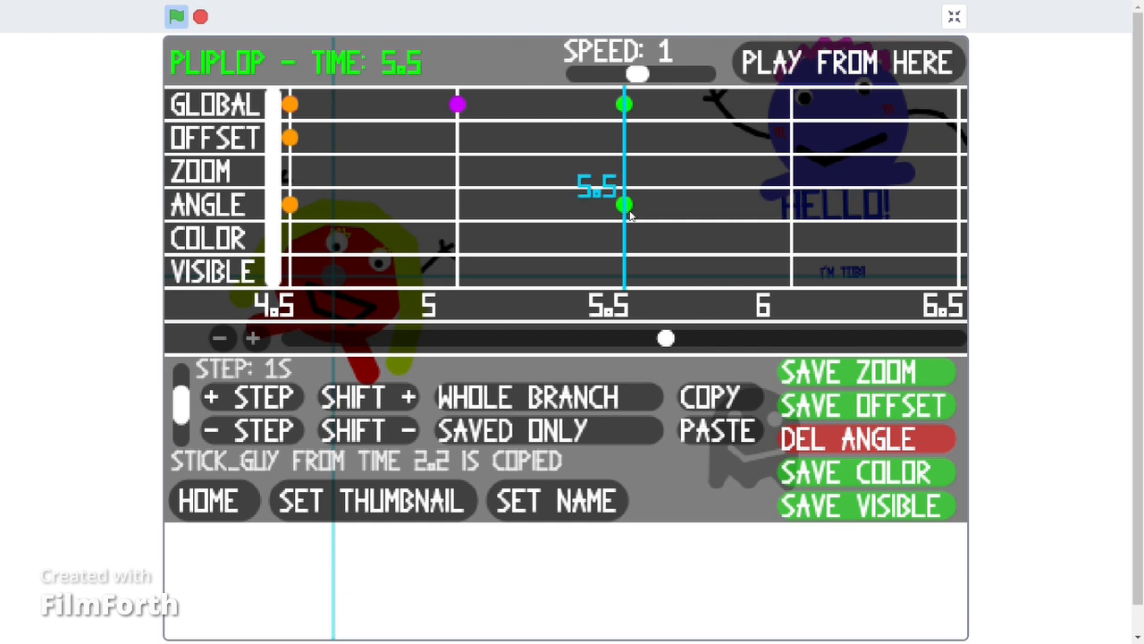
Scrub pliplop's timeline between times 4.6 and 5.4 to check the swing between its angle keyframes
{"action": "left_click", "coordinate": [575, 214]}
{"action": "left_click", "coordinate": [542, 219]}
{"action": "left_click", "coordinate": [511, 220]}
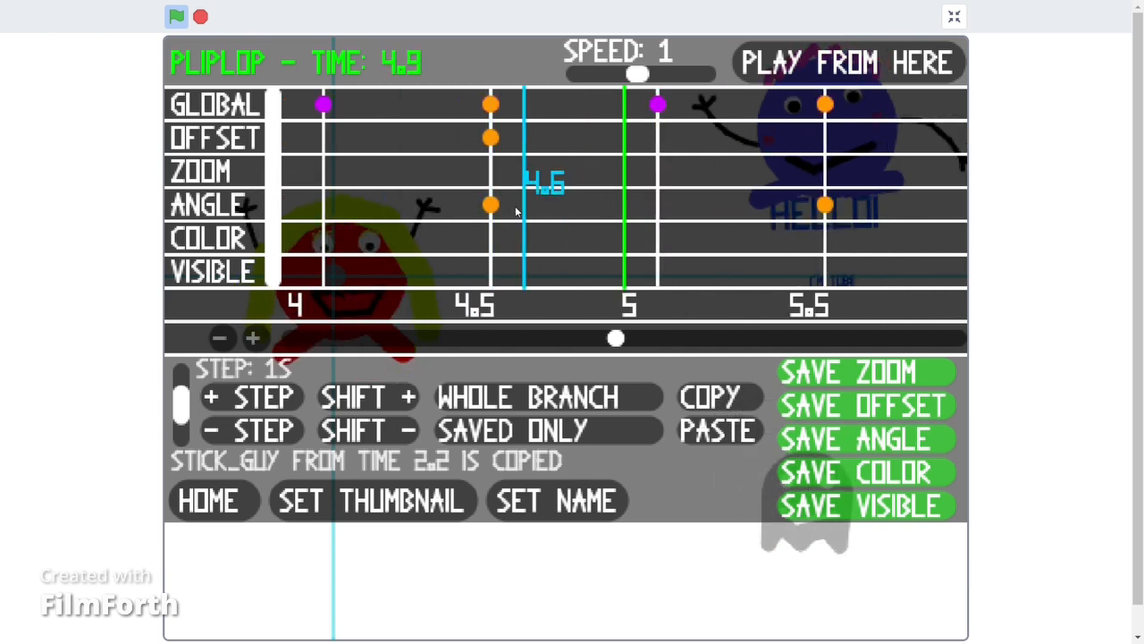
{"action": "left_click", "coordinate": [516, 211]}
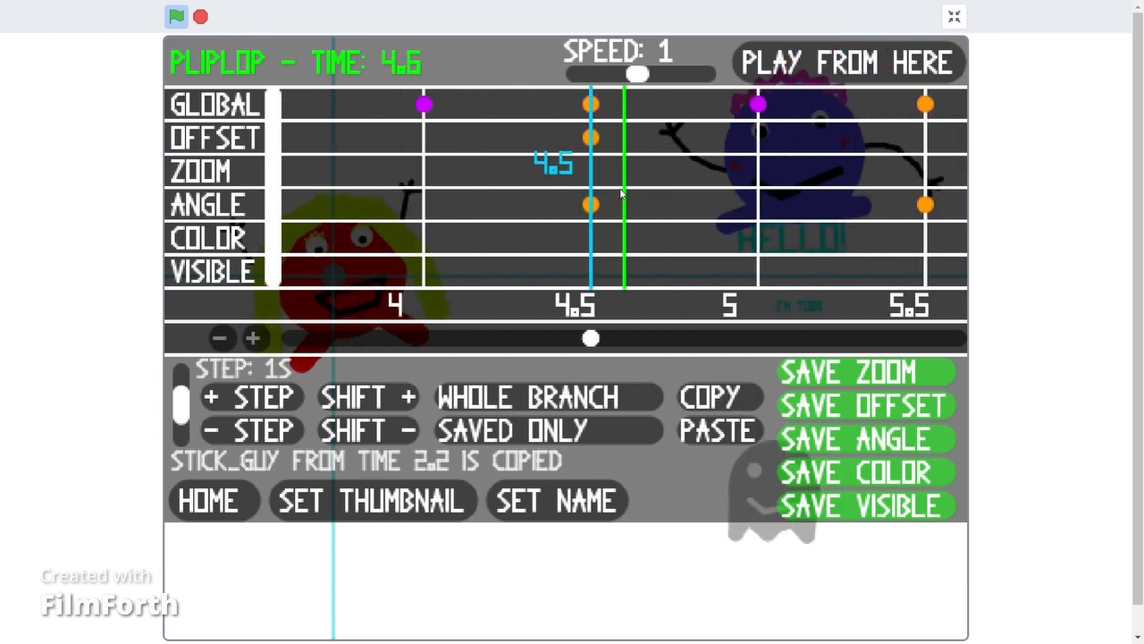
{"action": "left_click", "coordinate": [650, 190]}
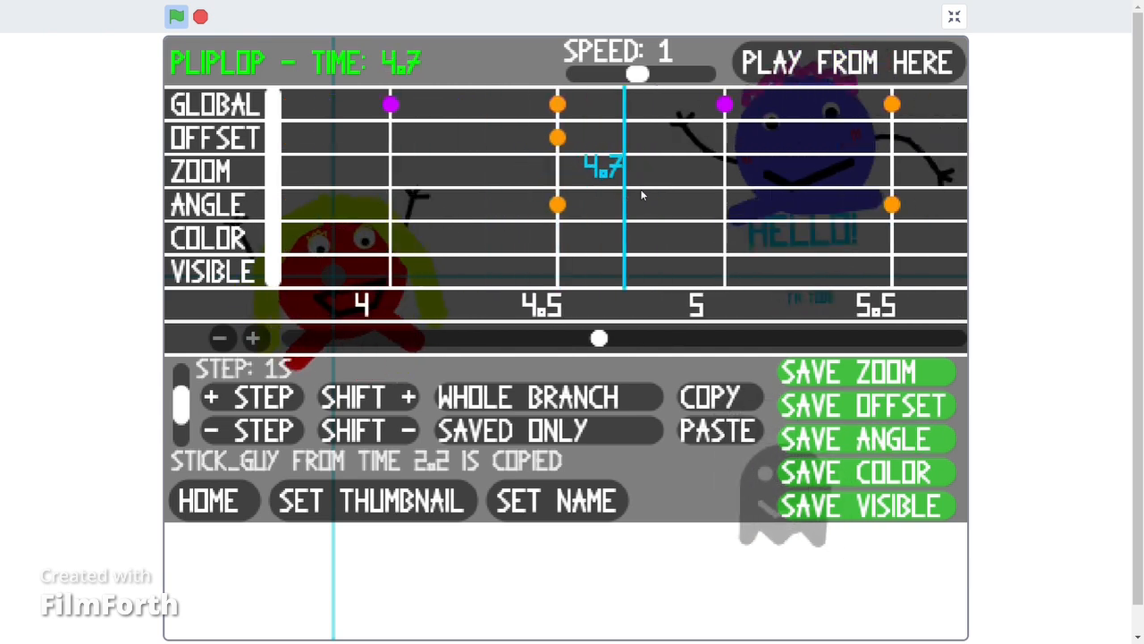
{"action": "left_click", "coordinate": [641, 194]}
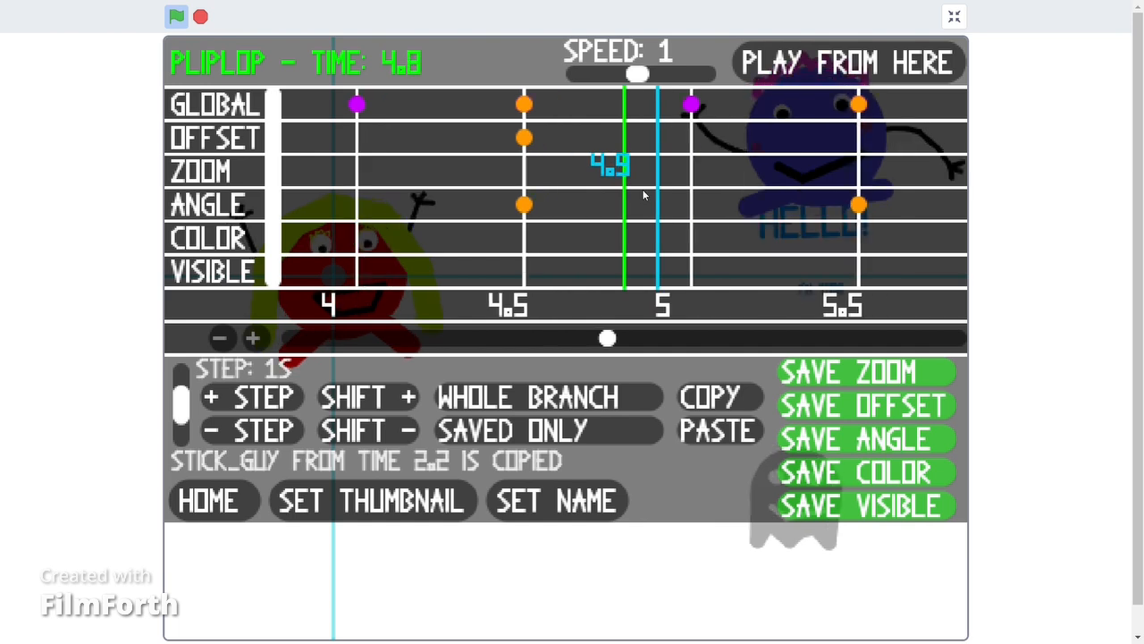
{"action": "left_click", "coordinate": [650, 198]}
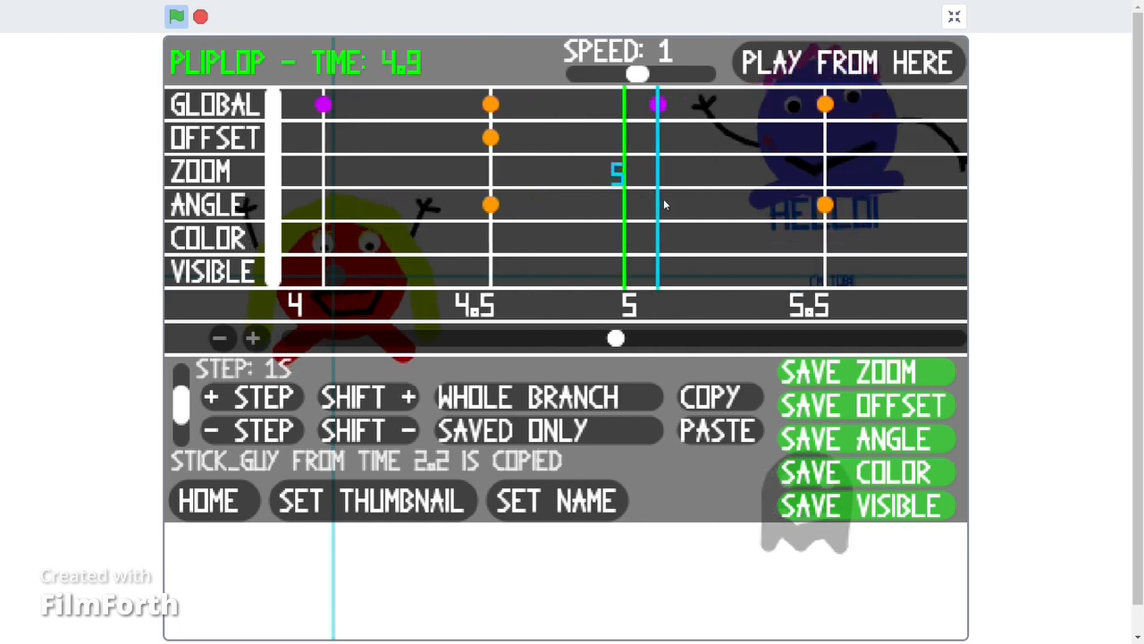
{"action": "left_click", "coordinate": [665, 195]}
{"action": "left_click", "coordinate": [677, 193]}
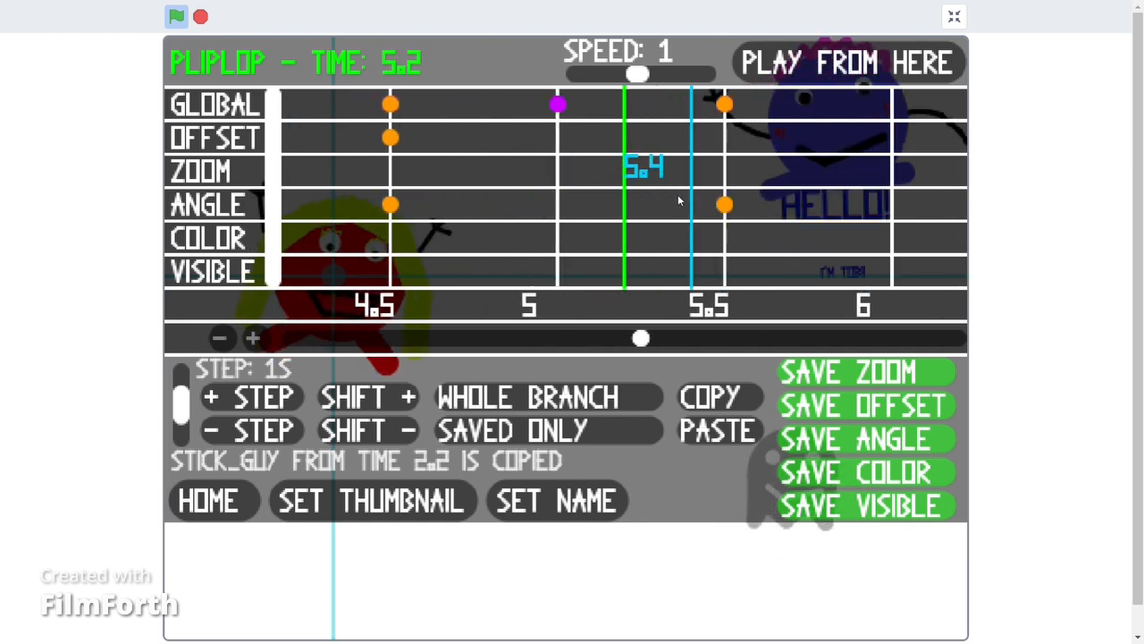
{"action": "left_click", "coordinate": [691, 202]}
Create a group named scene1 under the root and return to the root's node list
{"action": "key", "text": "space"}
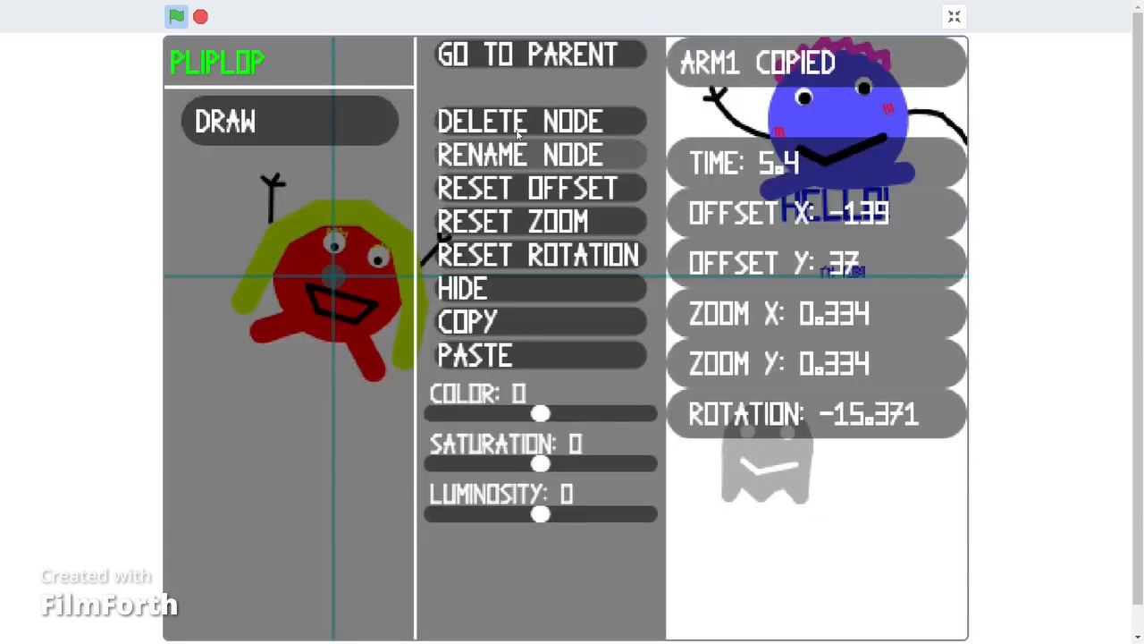
{"action": "left_click", "coordinate": [523, 55]}
{"action": "left_click", "coordinate": [542, 546]}
{"action": "type", "text": "scene1"}
{"action": "key", "text": "Return"}
{"action": "left_click", "coordinate": [523, 56]}
Move the stick figure, my_gr and the ghost from the root into the scene1 group
{"action": "left_click_drag", "start_coordinate": [293, 272], "coordinate": [286, 311]}
{"action": "left_click_drag", "start_coordinate": [276, 233], "coordinate": [271, 268]}
{"action": "left_click_drag", "start_coordinate": [276, 189], "coordinate": [275, 229]}
{"action": "left_click_drag", "start_coordinate": [277, 153], "coordinate": [277, 188]}
Select the scene1 group and hide it at time 0
{"action": "left_click", "coordinate": [277, 148]}
{"action": "mouse_move", "coordinate": [710, 27]}
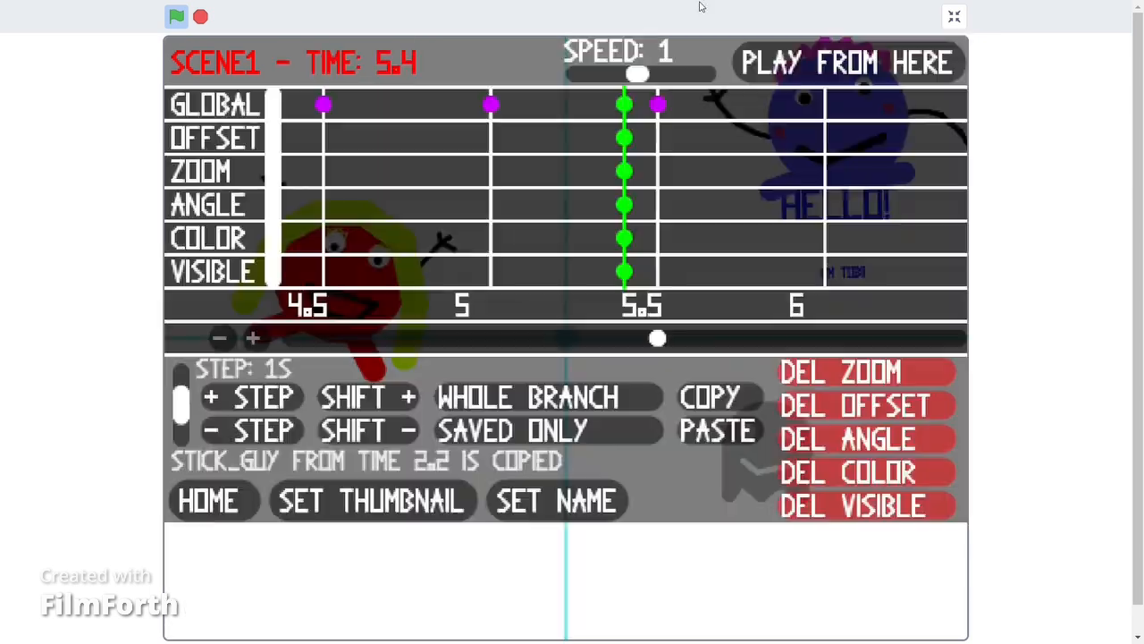
{"action": "left_click_drag", "start_coordinate": [576, 347], "coordinate": [687, 345]}
{"action": "left_click", "coordinate": [299, 215]}
{"action": "left_click", "coordinate": [537, 289]}
{"action": "left_click", "coordinate": [522, 241]}
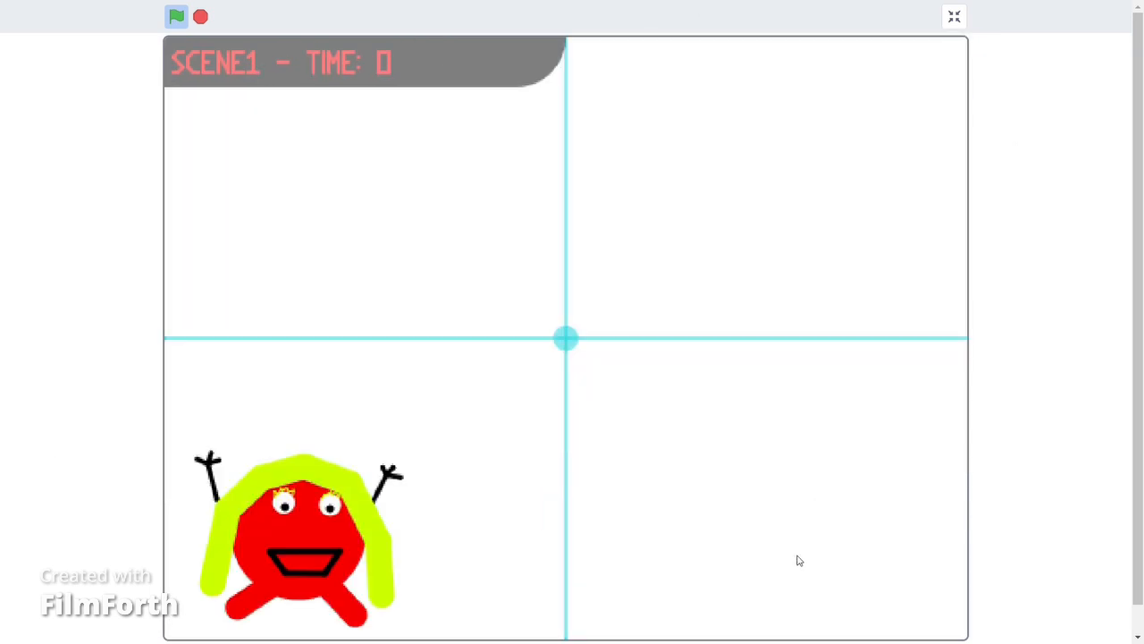
Select pliplop from the root and move it to offset X -66, Y -67 at time 3
{"action": "mouse_move", "coordinate": [168, 340]}
{"action": "left_click", "coordinate": [616, 58]}
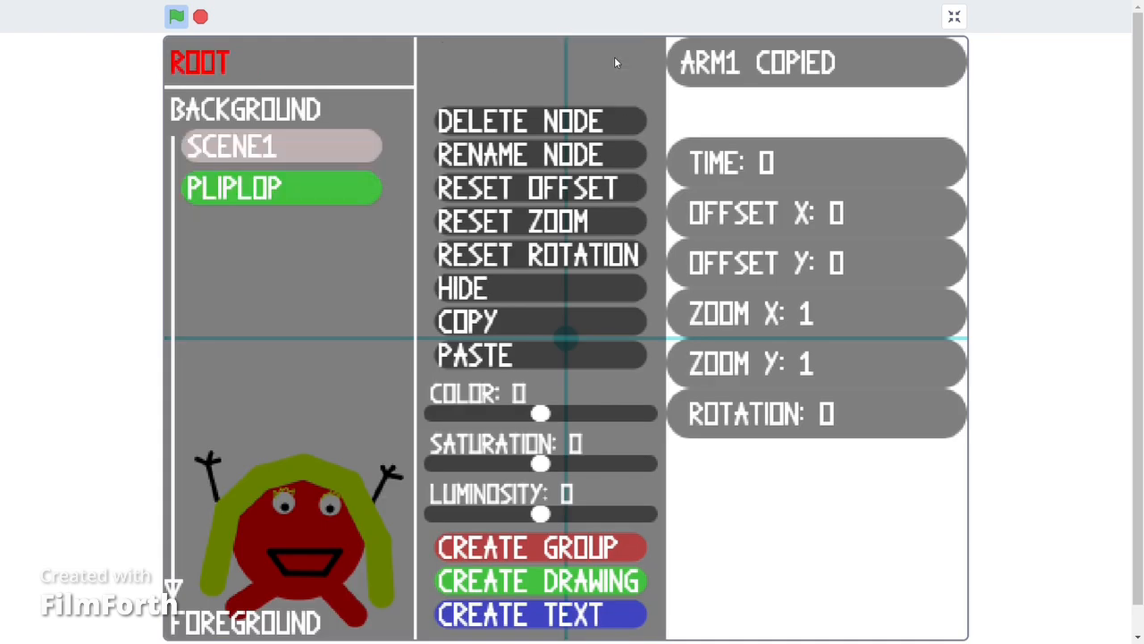
{"action": "left_click", "coordinate": [305, 184]}
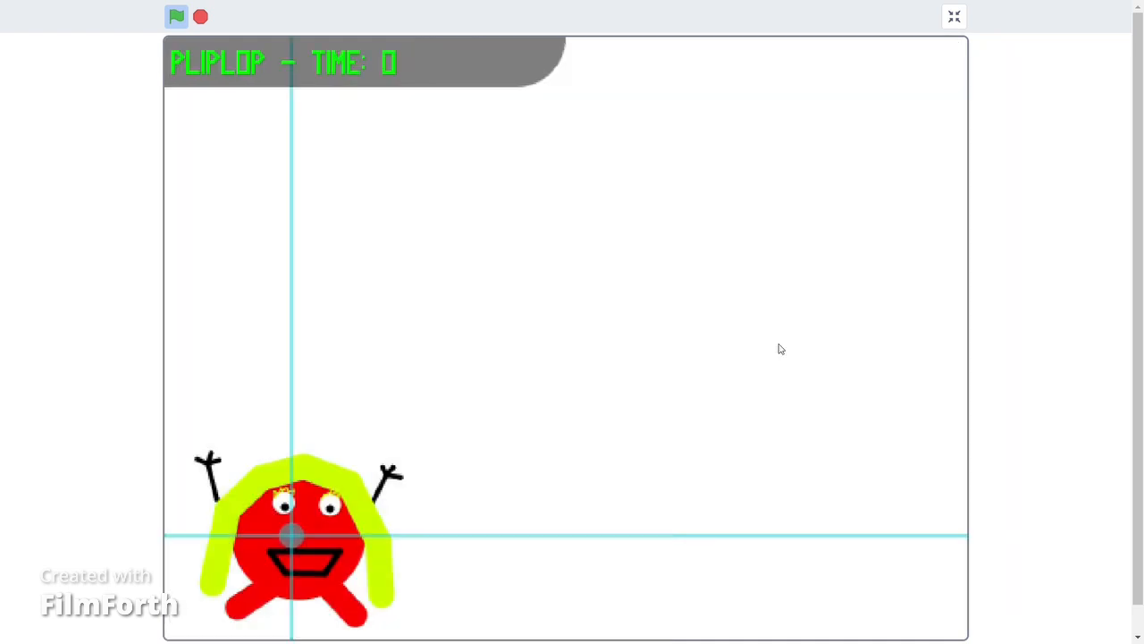
{"action": "mouse_move", "coordinate": [633, 29]}
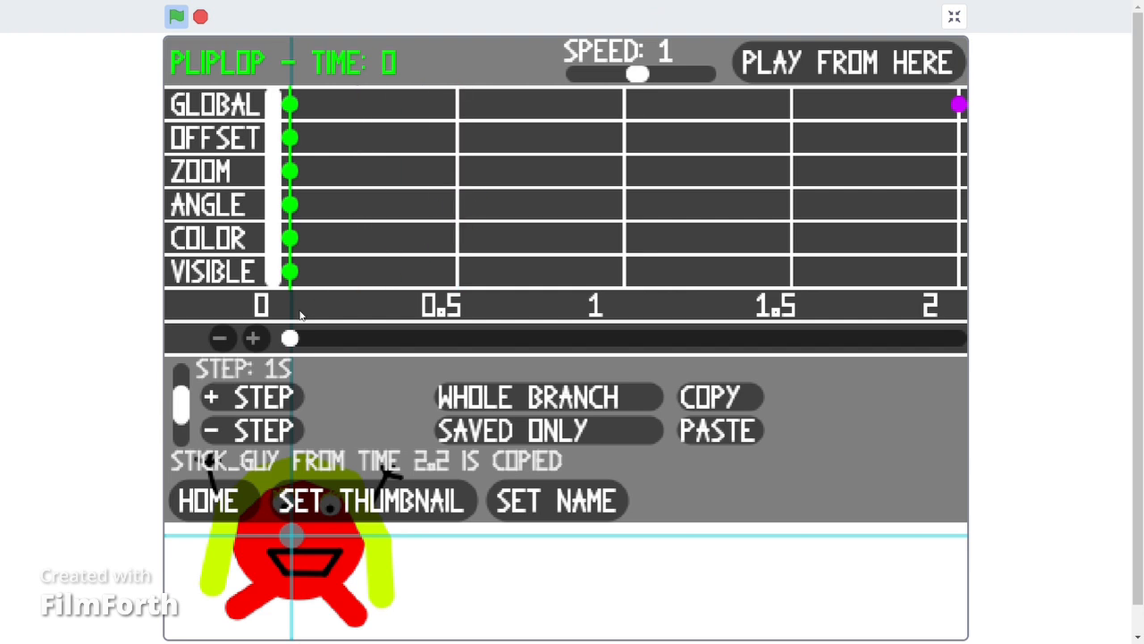
{"action": "left_click_drag", "start_coordinate": [291, 347], "coordinate": [464, 358]}
{"action": "left_click", "coordinate": [592, 213]}
{"action": "left_click_drag", "start_coordinate": [292, 543], "coordinate": [455, 448]}
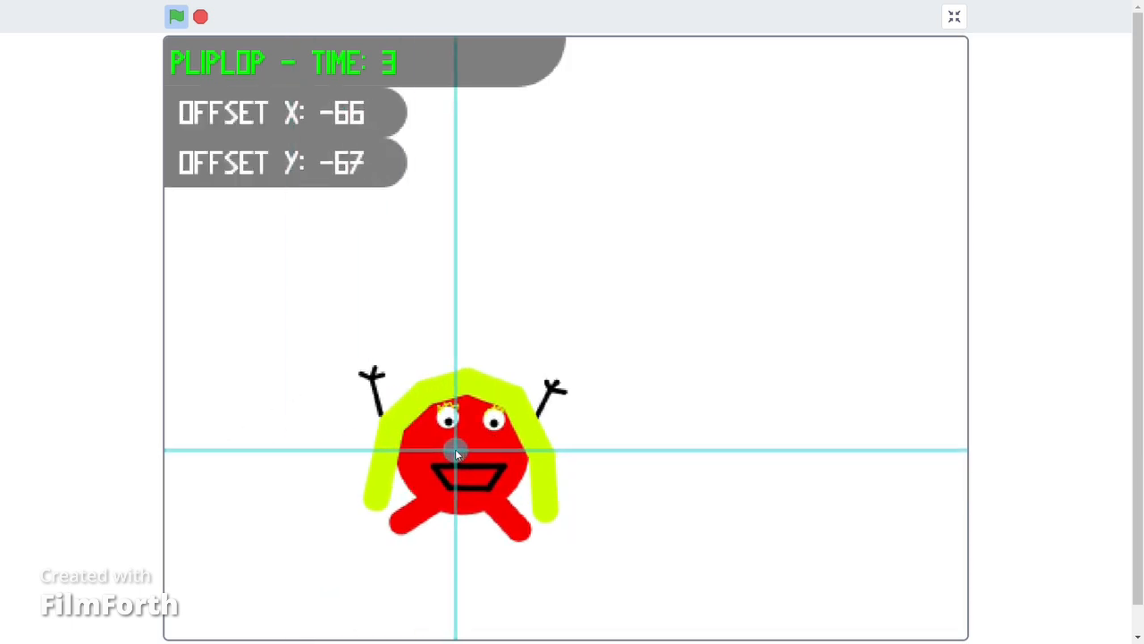
Save an offset keyframe for pliplop at time 8, keeping it at its time 3 position
{"action": "left_click_drag", "start_coordinate": [461, 347], "coordinate": [284, 355]}
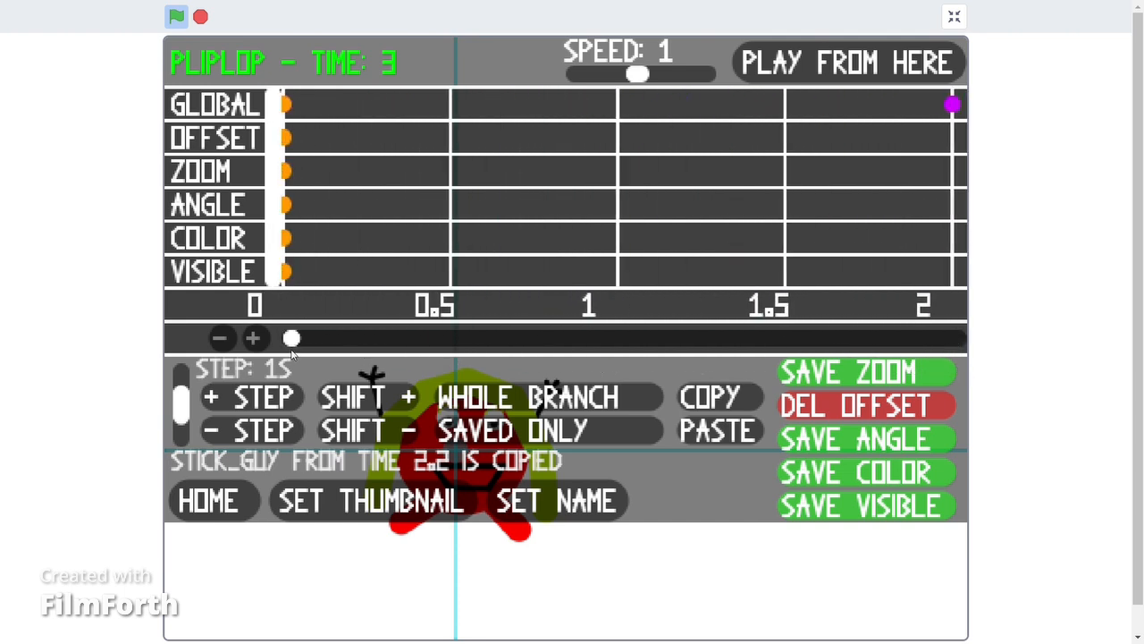
{"action": "left_click", "coordinate": [606, 559]}
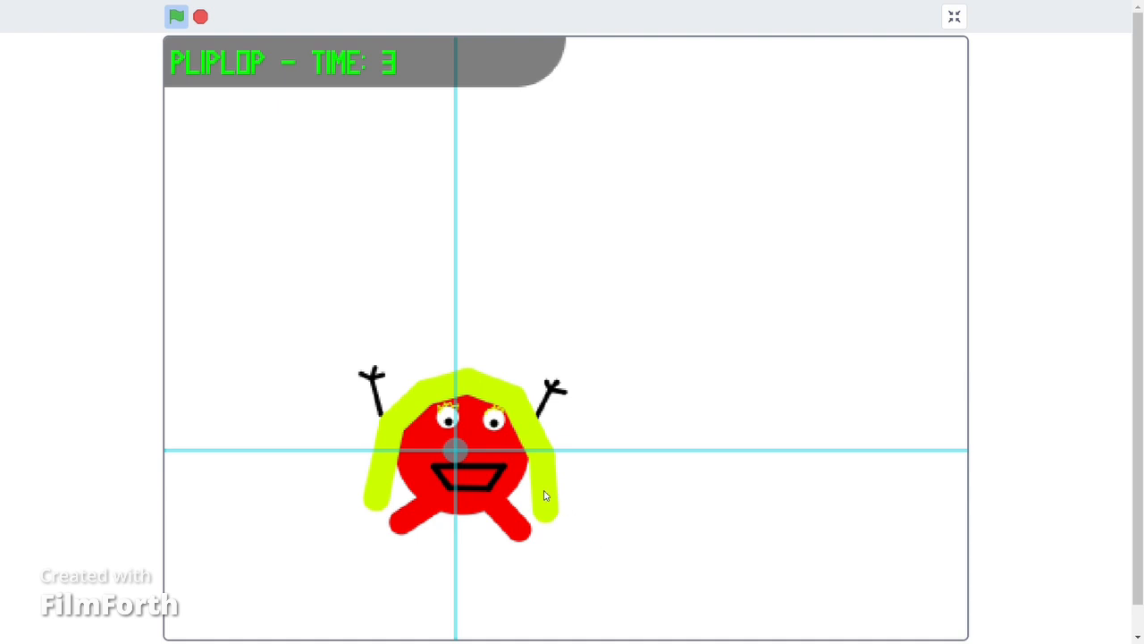
{"action": "mouse_move", "coordinate": [551, 54]}
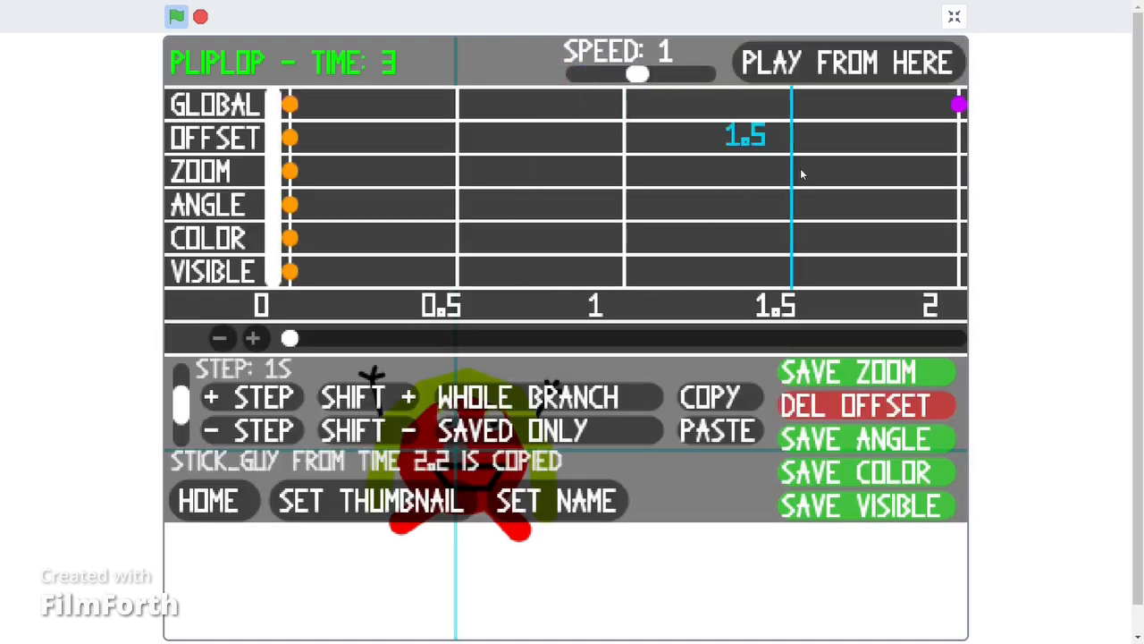
{"action": "left_click_drag", "start_coordinate": [298, 343], "coordinate": [467, 344]}
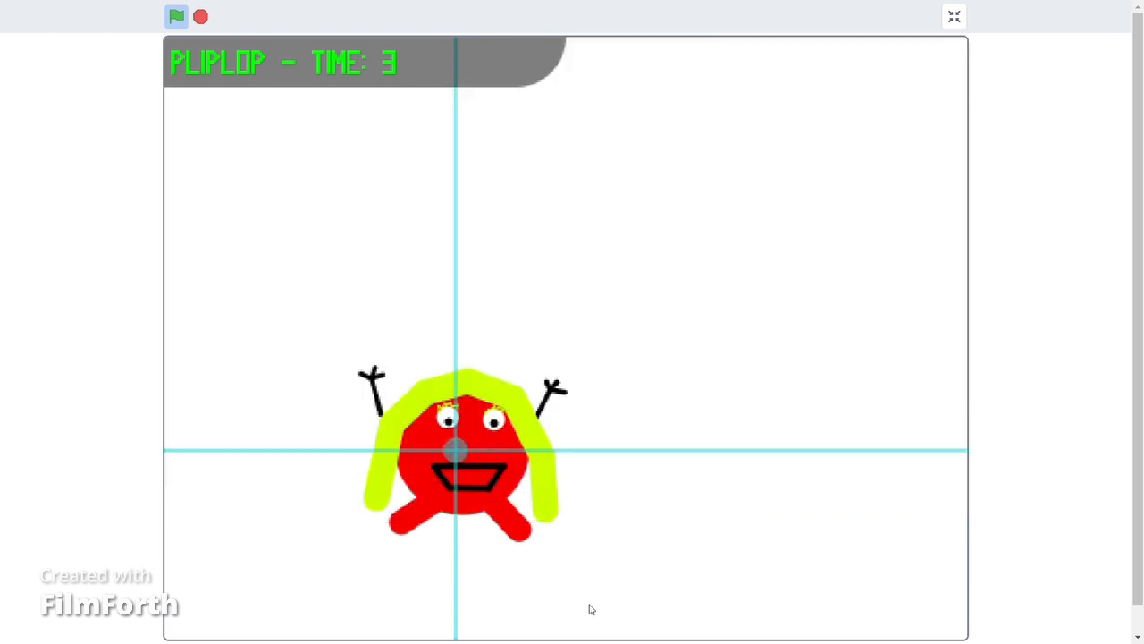
{"action": "mouse_move", "coordinate": [579, 320]}
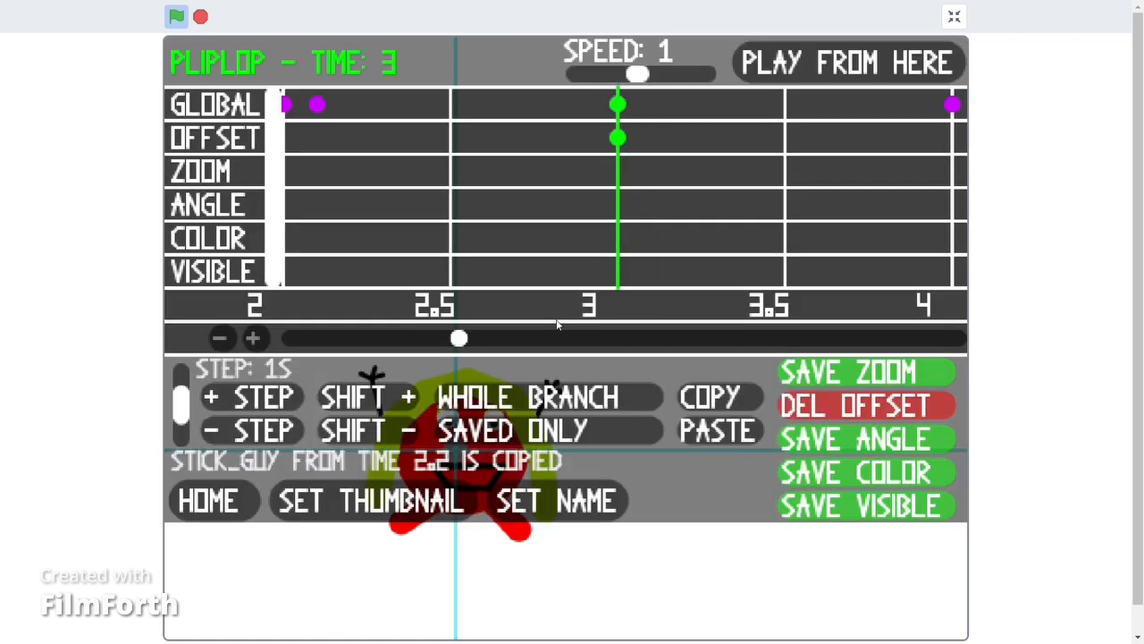
{"action": "left_click_drag", "start_coordinate": [463, 343], "coordinate": [831, 338]}
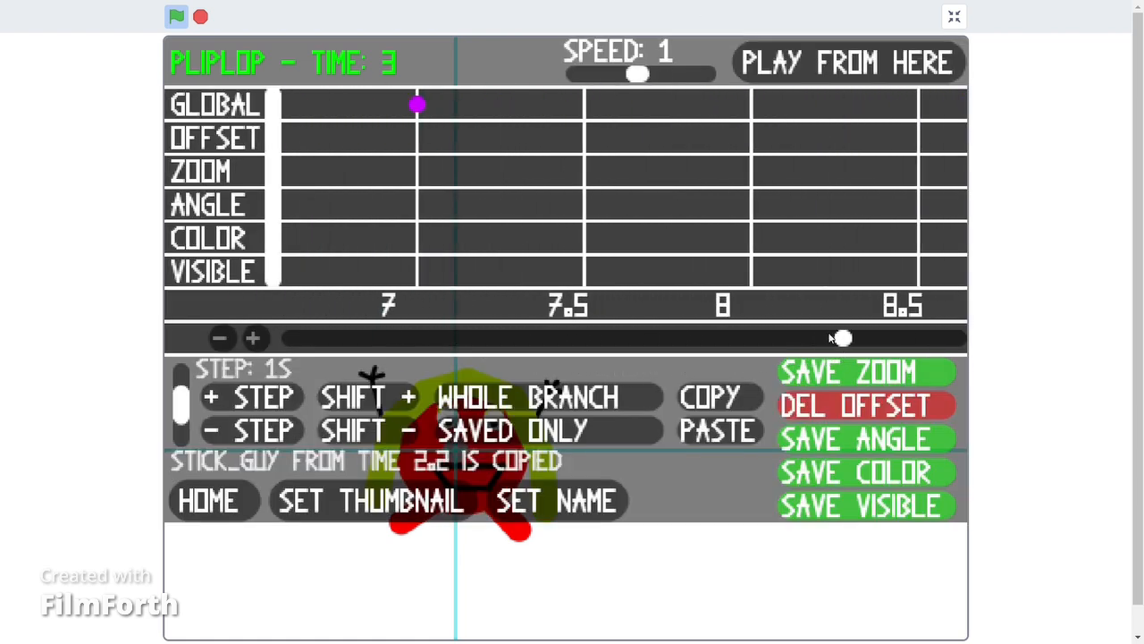
{"action": "left_click", "coordinate": [758, 224]}
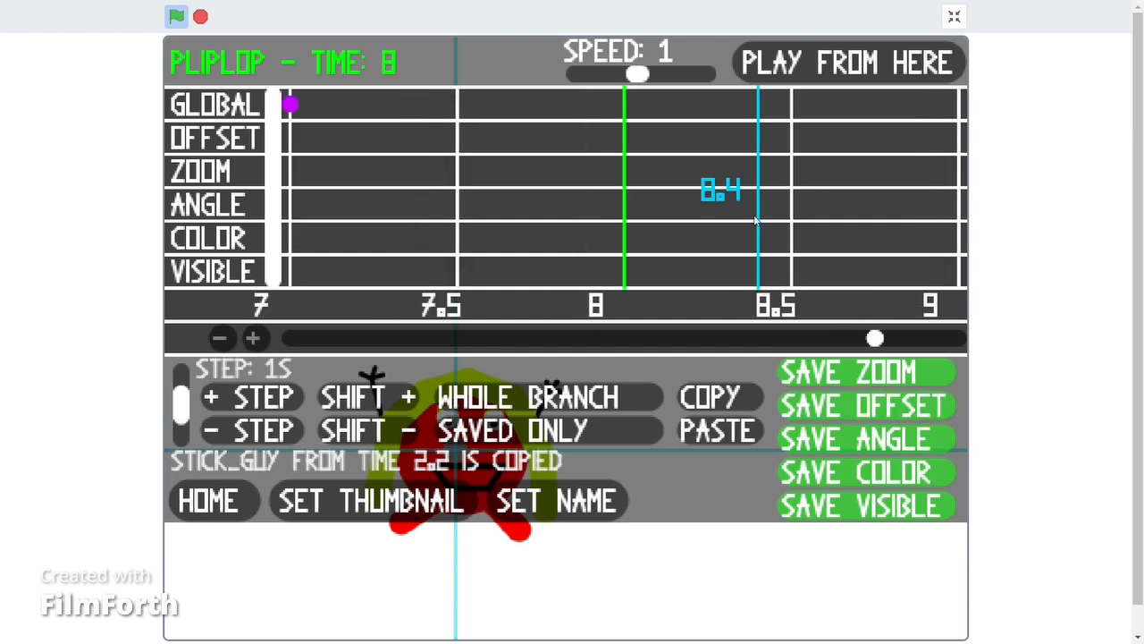
{"action": "left_click", "coordinate": [837, 418]}
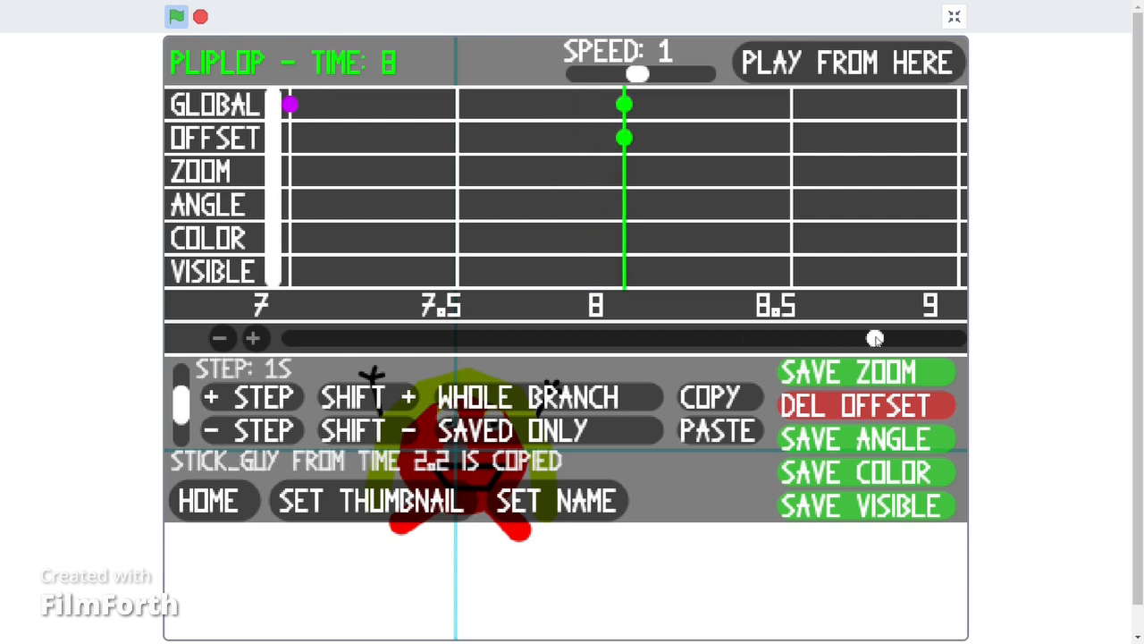
Move pliplop to the upper-right area of the stage at time 10
{"action": "left_click_drag", "start_coordinate": [875, 338], "coordinate": [471, 363]}
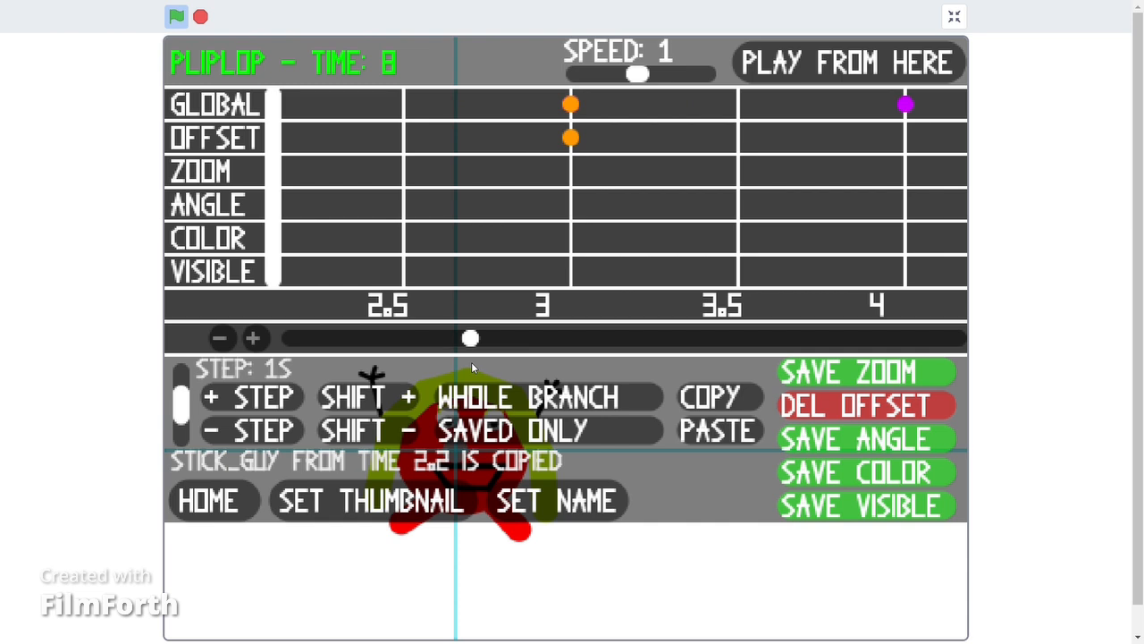
{"action": "left_click", "coordinate": [569, 213]}
{"action": "left_click_drag", "start_coordinate": [463, 339], "coordinate": [973, 334]}
{"action": "left_click", "coordinate": [957, 239]}
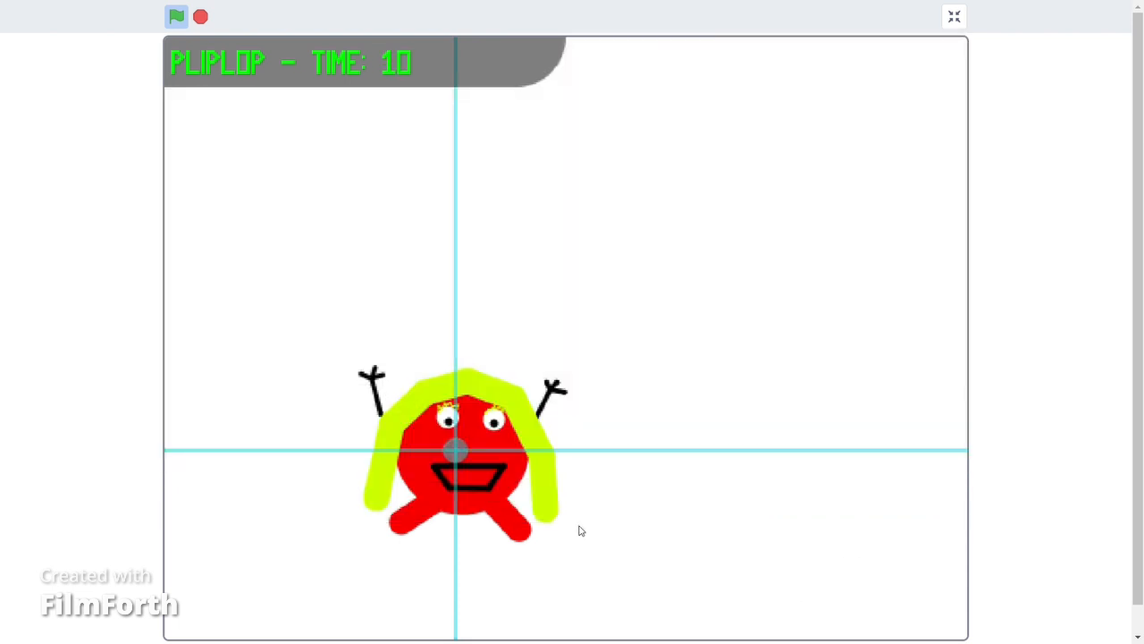
{"action": "left_click_drag", "start_coordinate": [456, 456], "coordinate": [796, 224]}
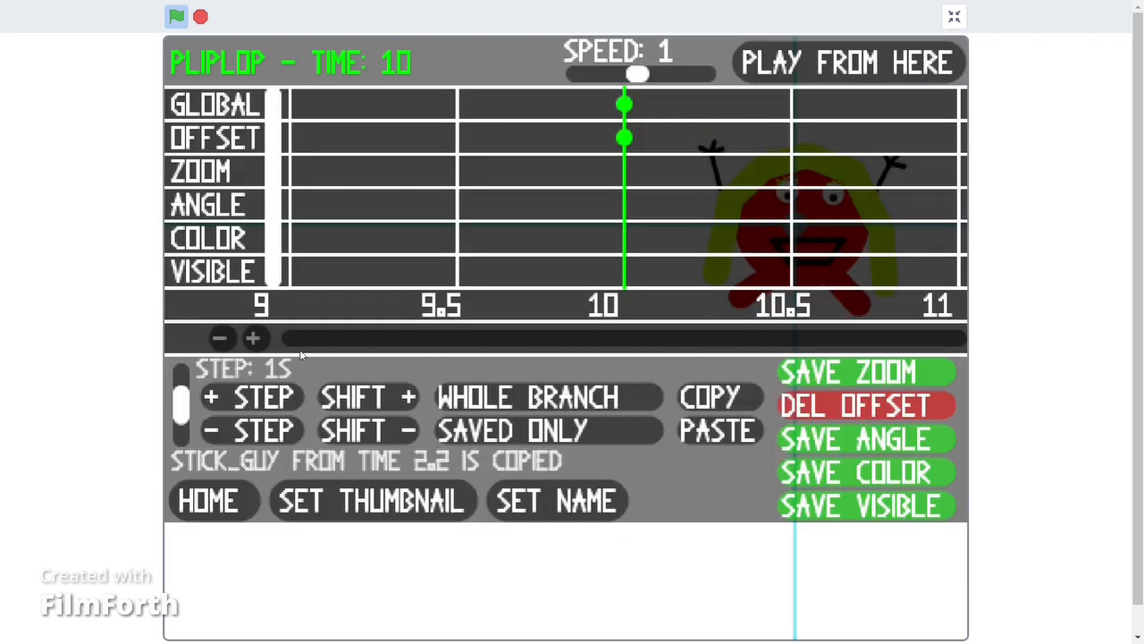
Play the animation from time 0 to check pliplop's motion through to its end
{"action": "left_click_drag", "start_coordinate": [302, 340], "coordinate": [270, 331]}
{"action": "left_click", "coordinate": [292, 218]}
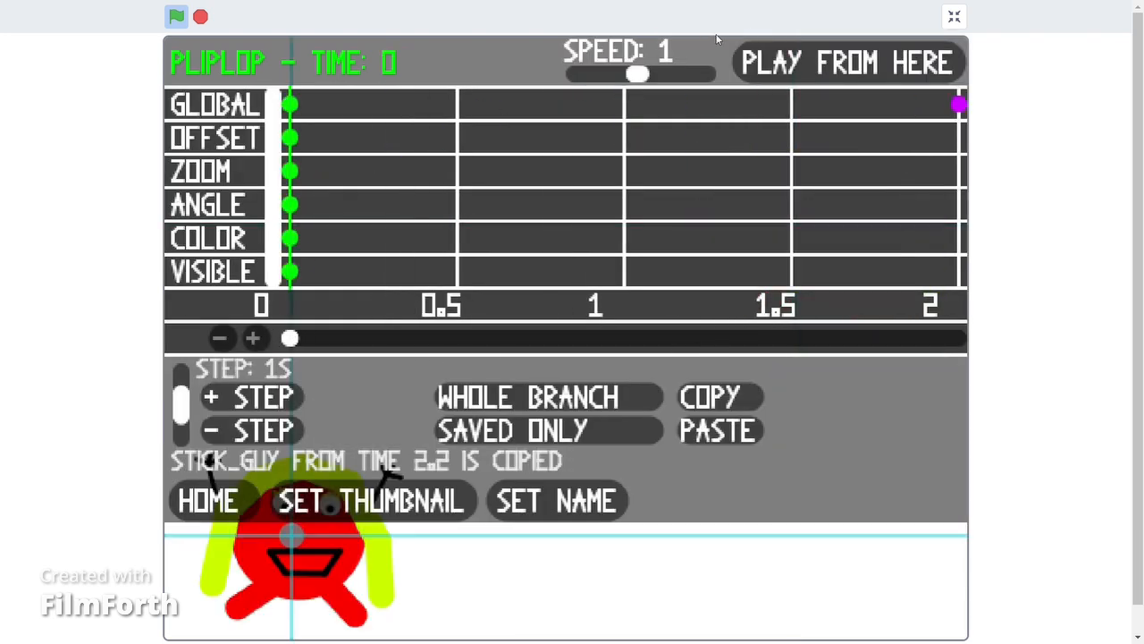
{"action": "left_click", "coordinate": [773, 57]}
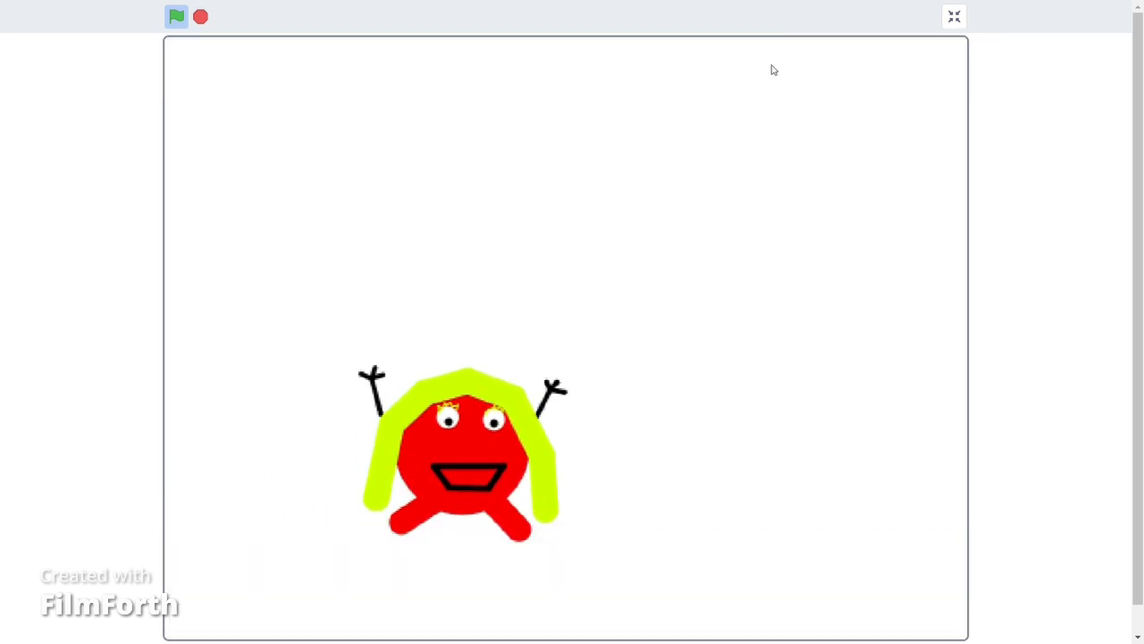
{"action": "mouse_move", "coordinate": [768, 67]}
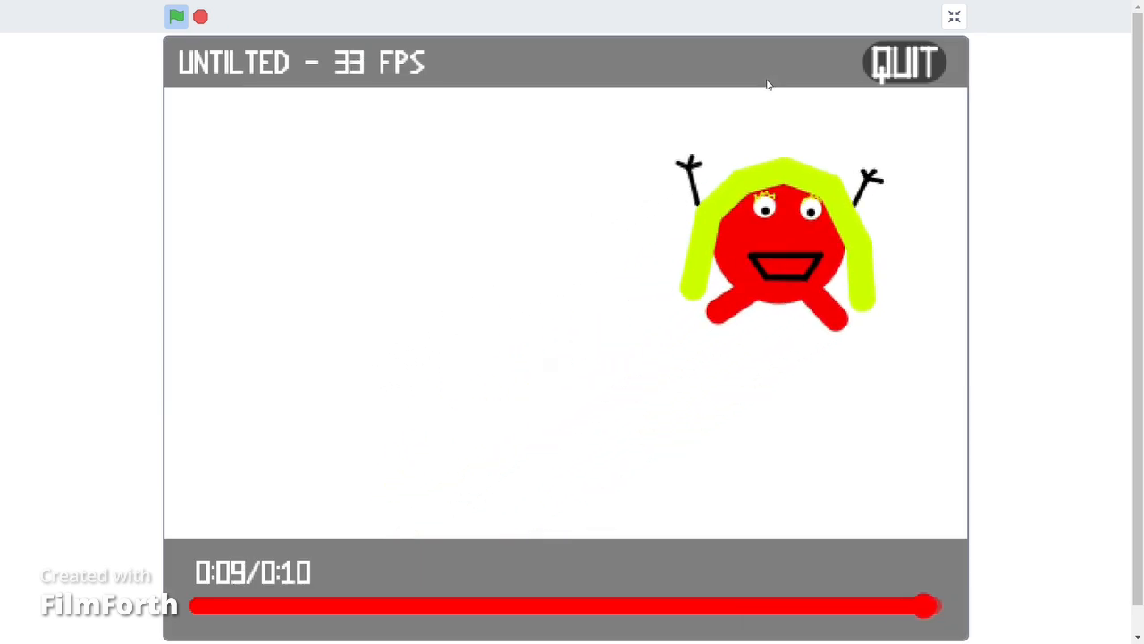
{"action": "mouse_move", "coordinate": [749, 41]}
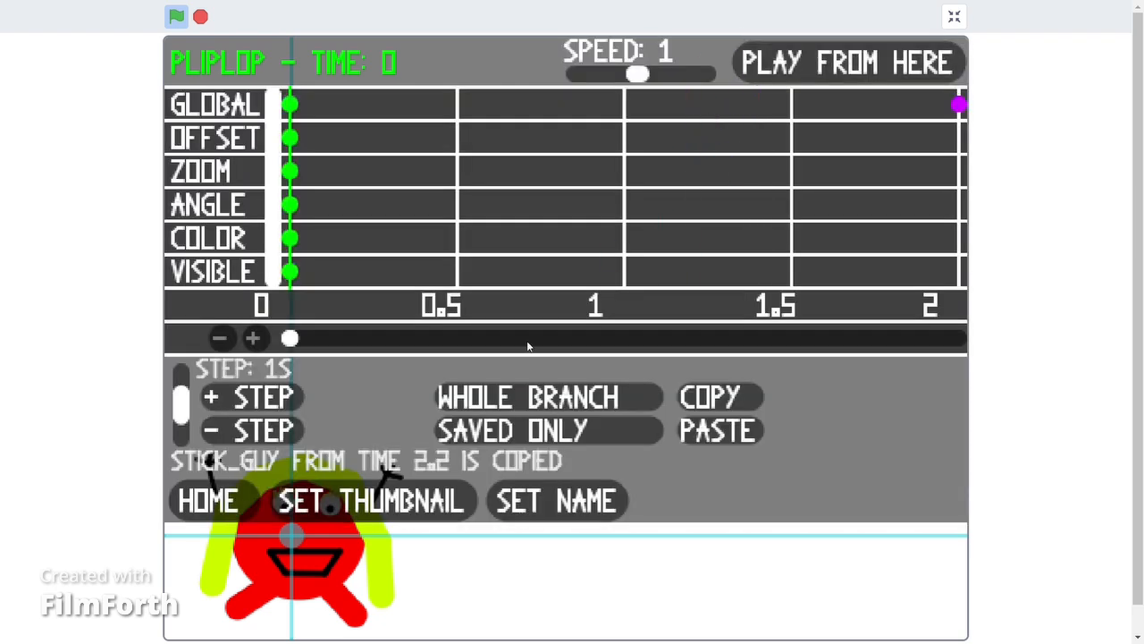
Delete pliplop's offset keyframe at time 8 and check its position around times 7.3 and 8
{"action": "left_click_drag", "start_coordinate": [291, 339], "coordinate": [872, 347]}
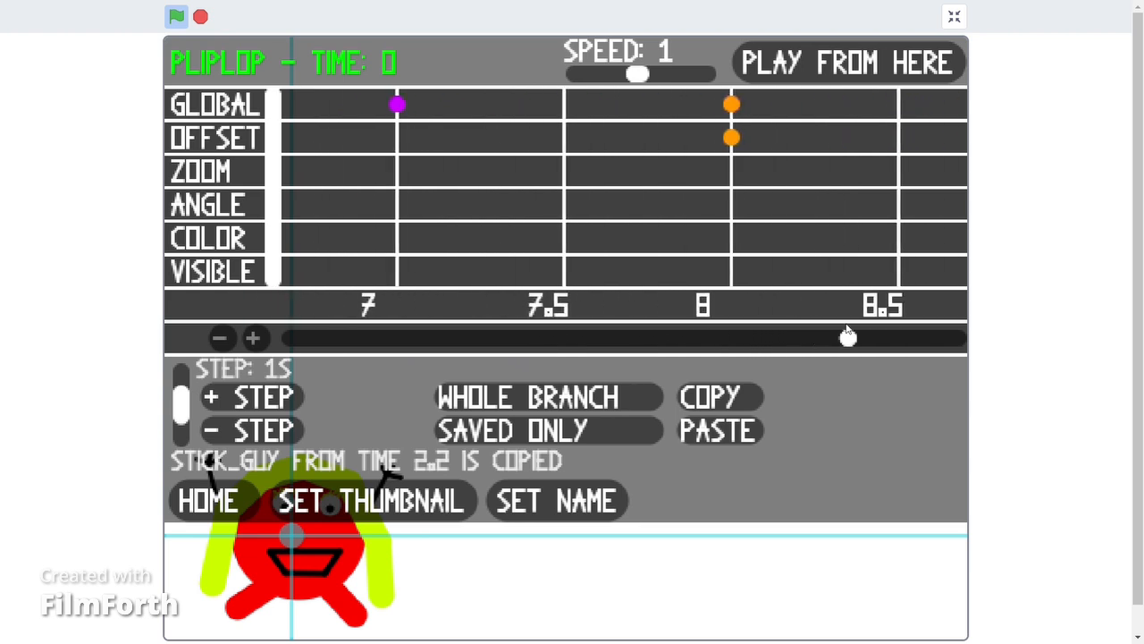
{"action": "left_click", "coordinate": [741, 135]}
{"action": "left_click", "coordinate": [819, 400]}
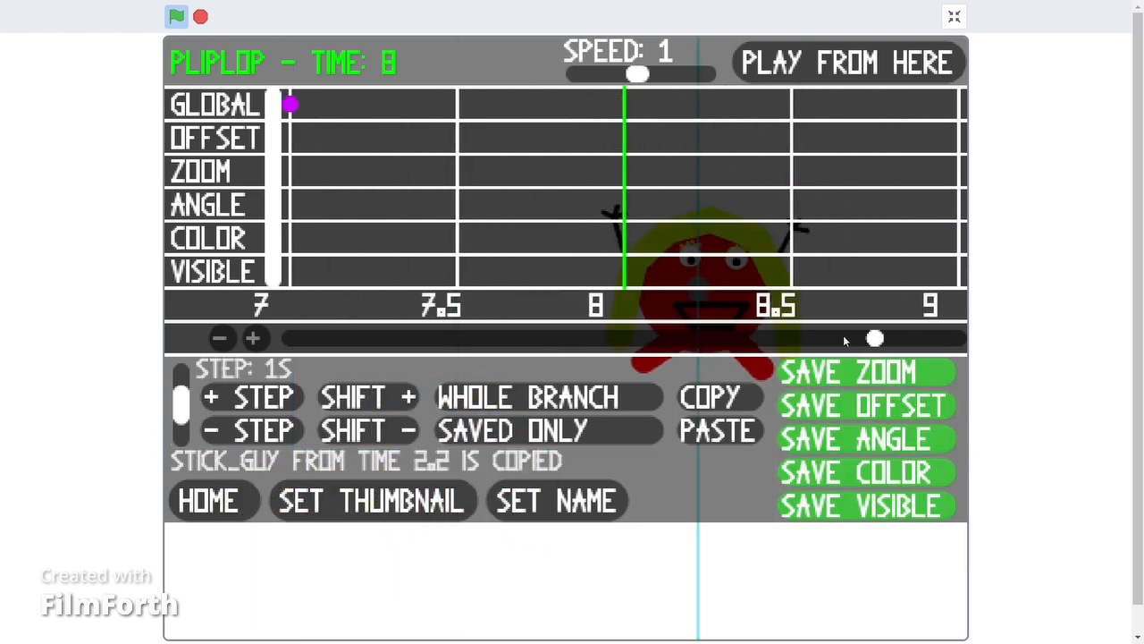
{"action": "left_click_drag", "start_coordinate": [875, 340], "coordinate": [986, 350]}
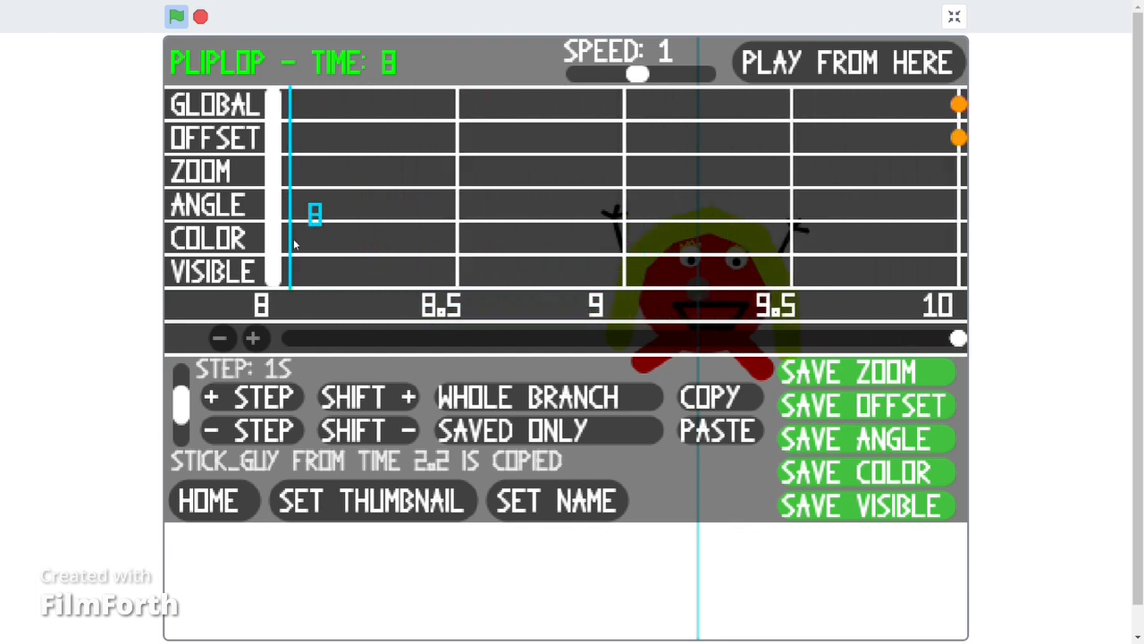
{"action": "left_click", "coordinate": [393, 220]}
{"action": "left_click", "coordinate": [295, 237]}
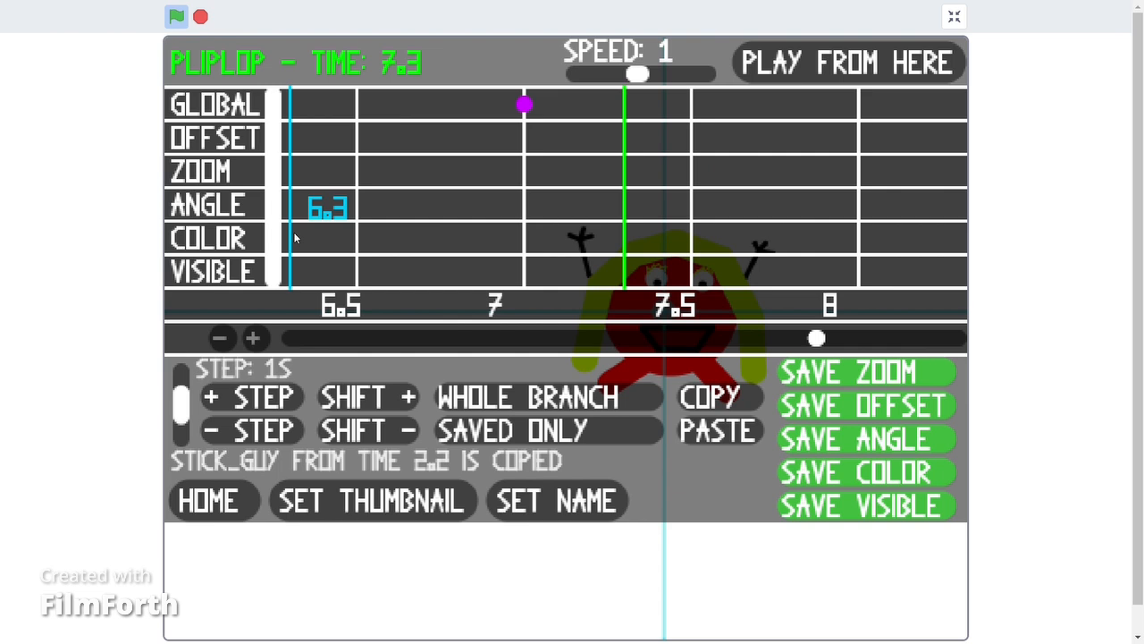
{"action": "left_click", "coordinate": [858, 234]}
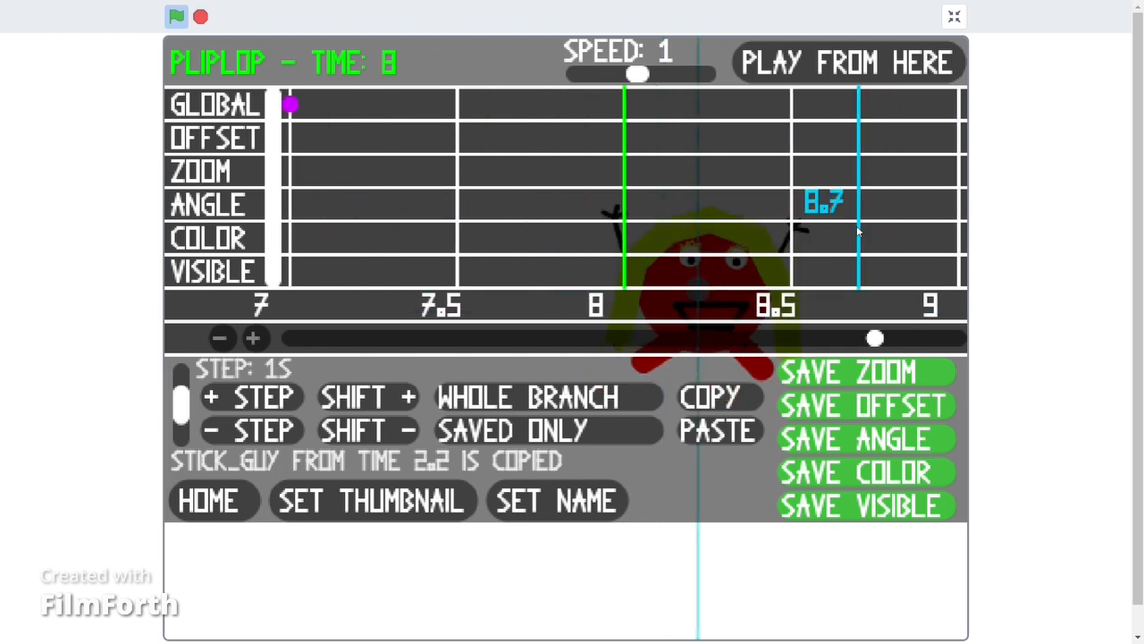
Copy pliplop's keyframe at time 3 with the Current Only and Saved Only options
{"action": "left_click_drag", "start_coordinate": [875, 339], "coordinate": [520, 339]}
{"action": "left_click", "coordinate": [365, 238]}
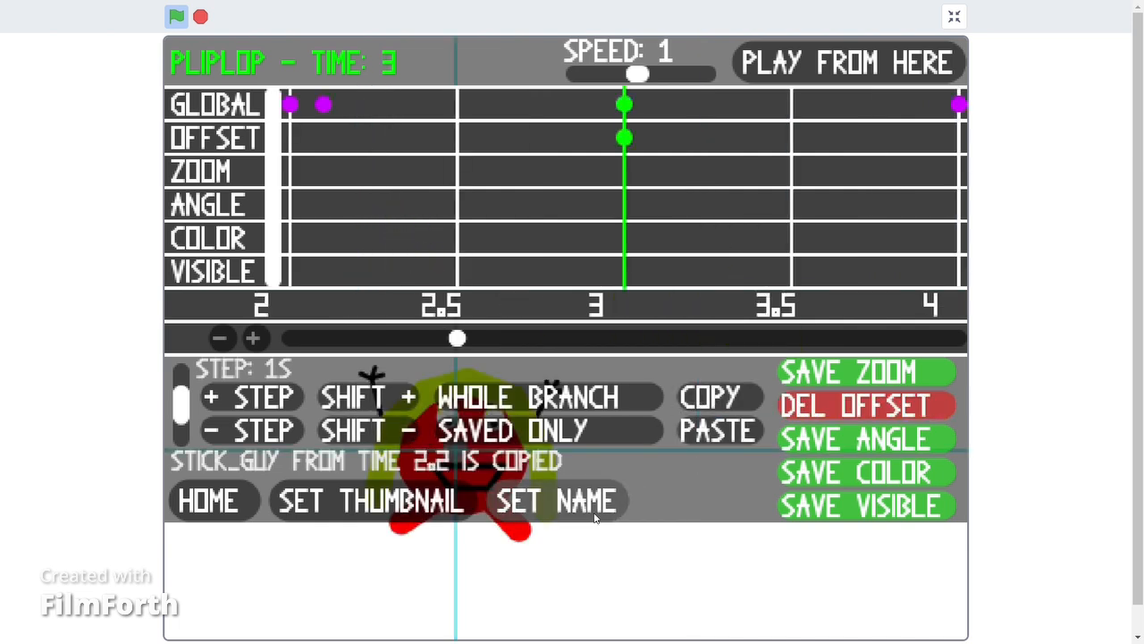
{"action": "left_click", "coordinate": [593, 561]}
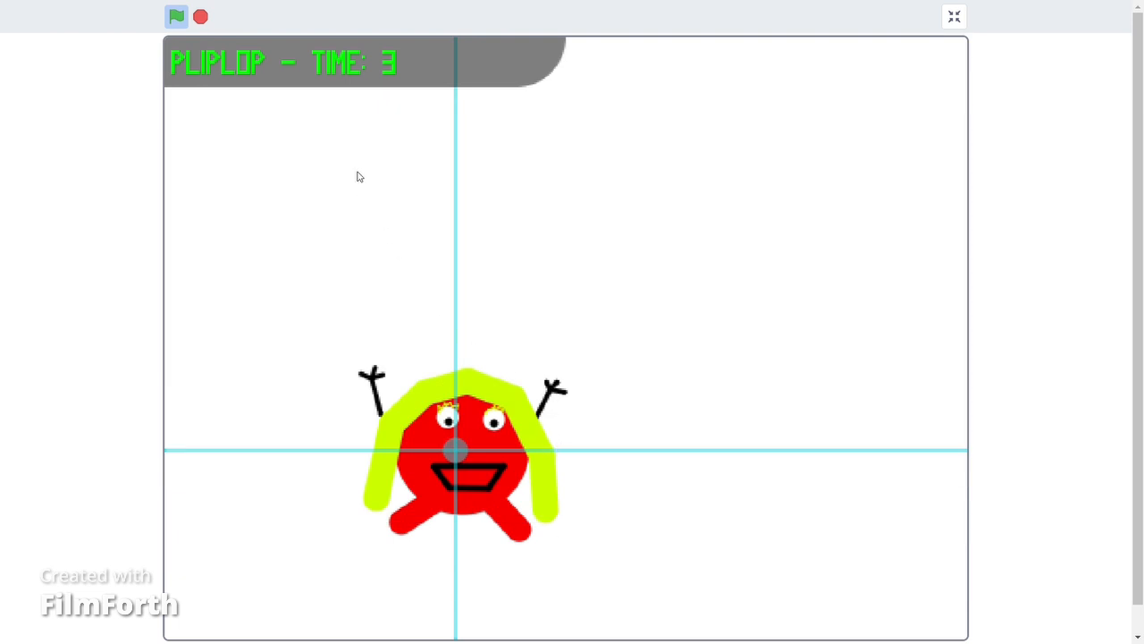
{"action": "mouse_move", "coordinate": [682, 15]}
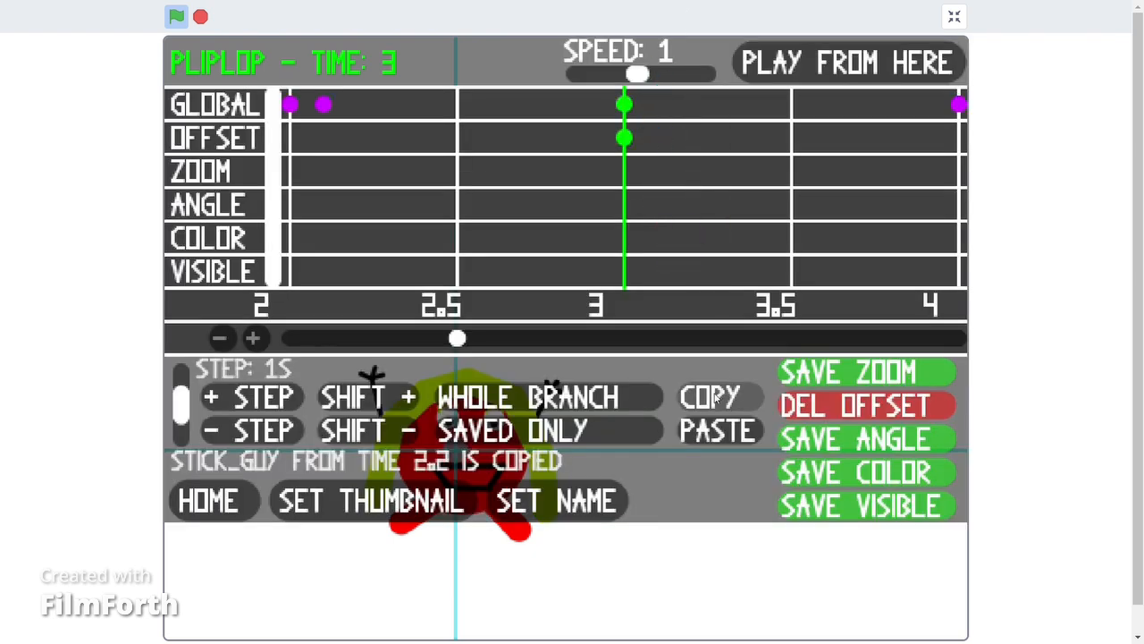
{"action": "left_click", "coordinate": [560, 396]}
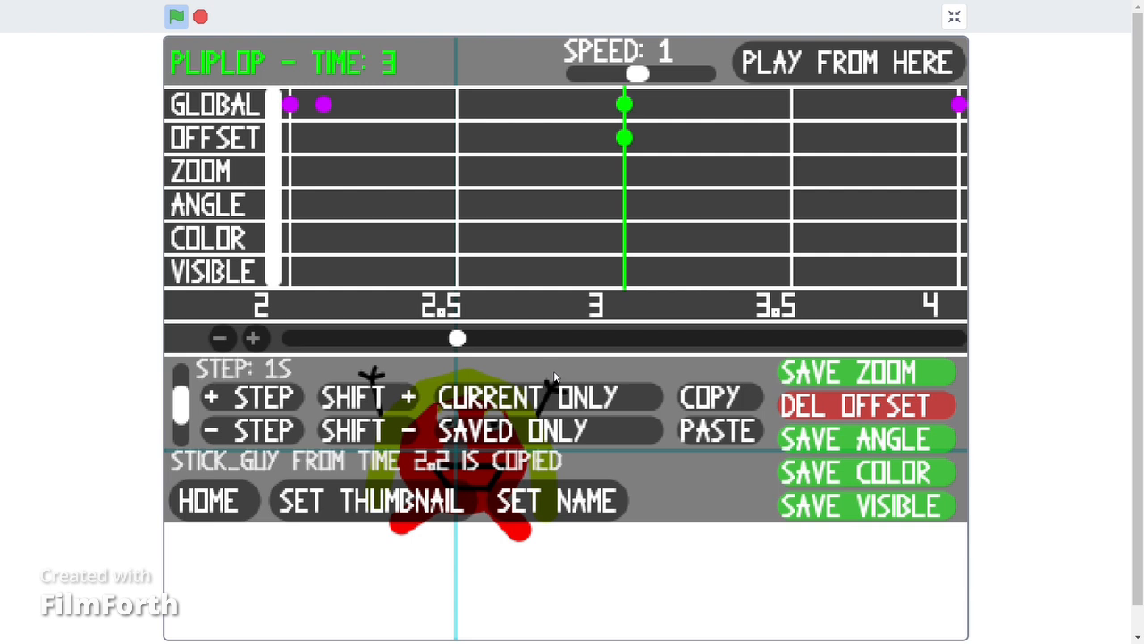
{"action": "left_click", "coordinate": [563, 395]}
{"action": "left_click", "coordinate": [536, 429]}
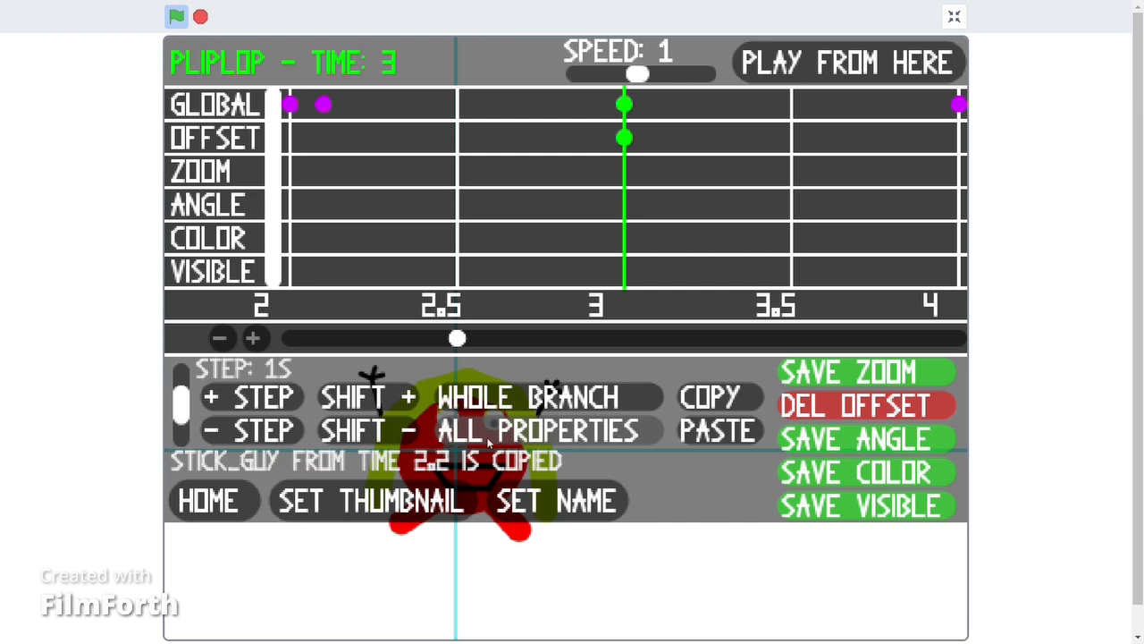
{"action": "left_click", "coordinate": [514, 396]}
{"action": "left_click", "coordinate": [536, 432]}
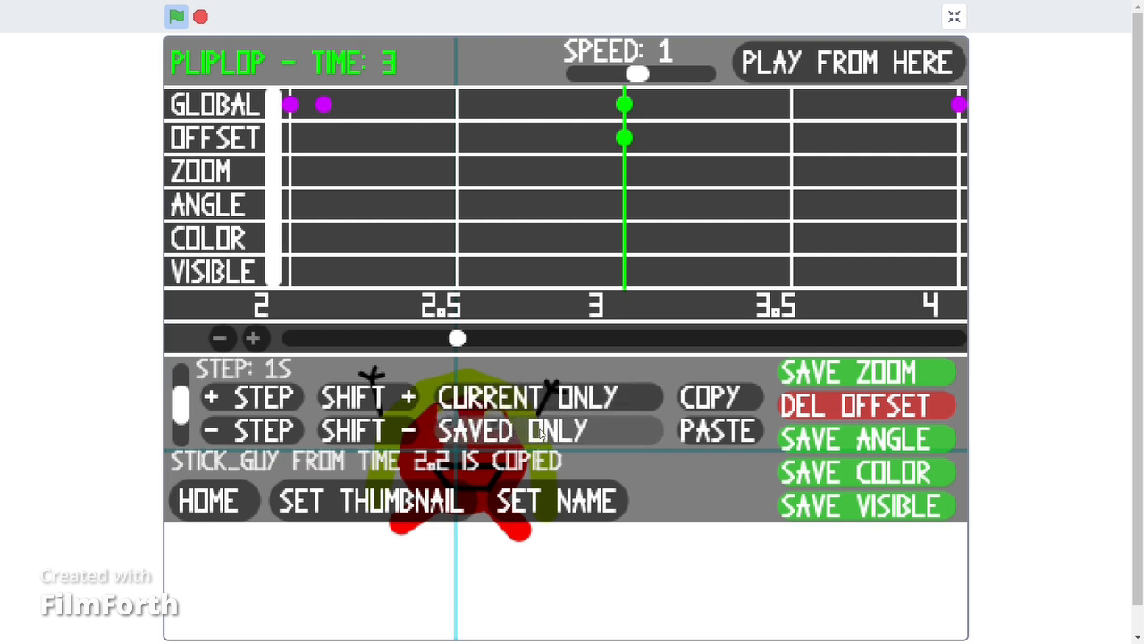
{"action": "left_click", "coordinate": [707, 402]}
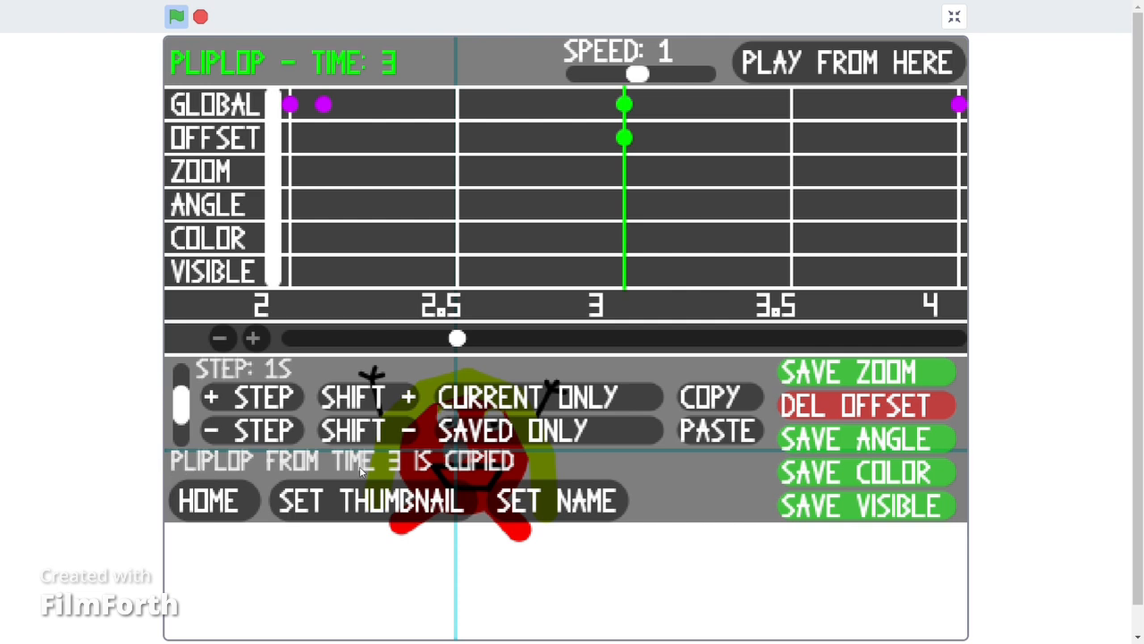
Paste the copied pliplop keyframe at time 8
{"action": "left_click_drag", "start_coordinate": [458, 338], "coordinate": [828, 359]}
{"action": "left_click", "coordinate": [811, 263]}
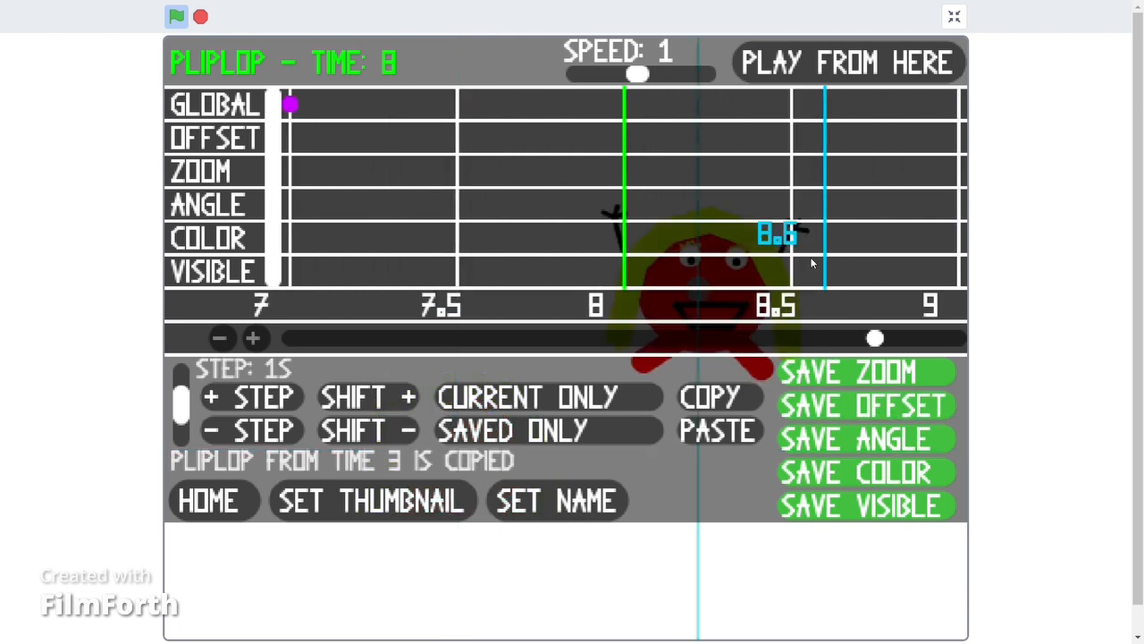
{"action": "key", "text": "v"}
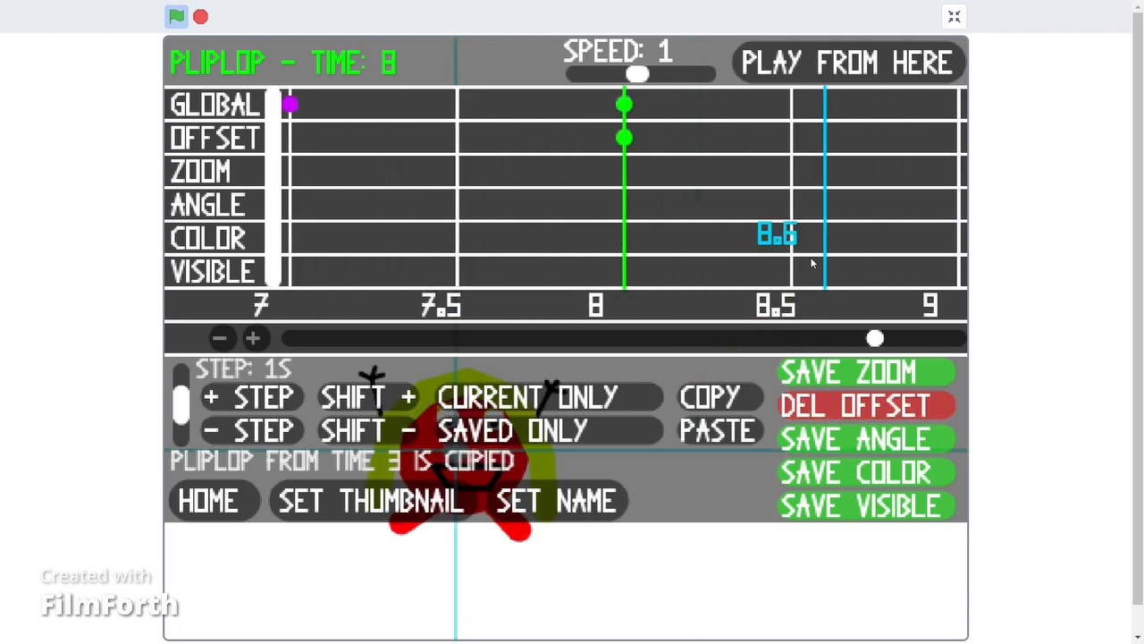
Play the animation from time 8 and compare pliplop's saved properties at times 0 and 3
{"action": "left_click", "coordinate": [789, 64]}
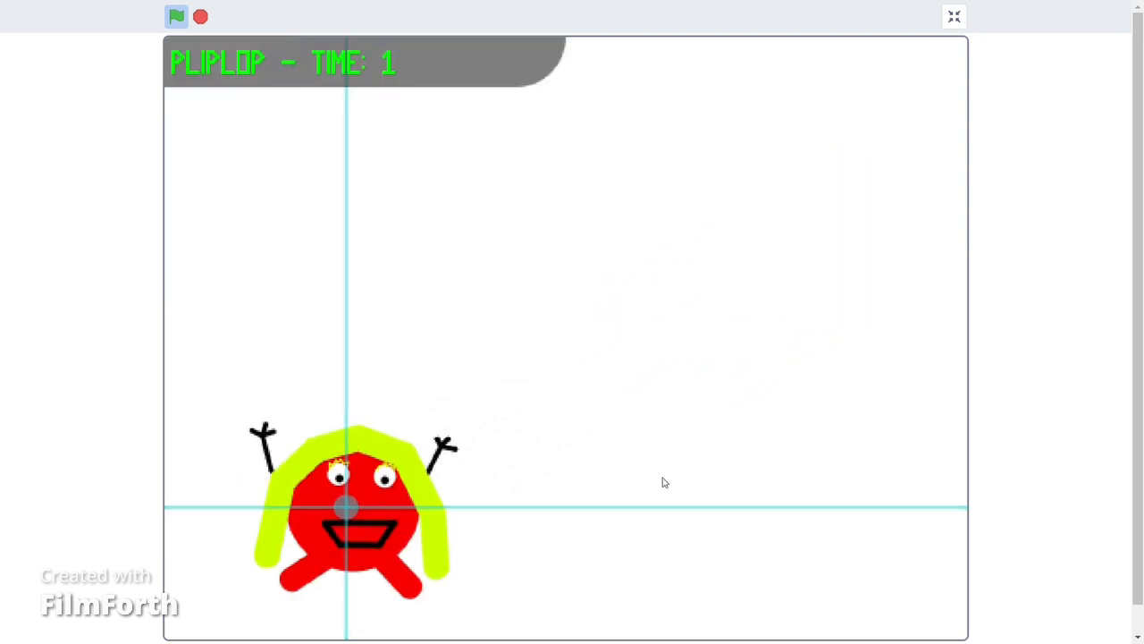
{"action": "mouse_move", "coordinate": [762, 6]}
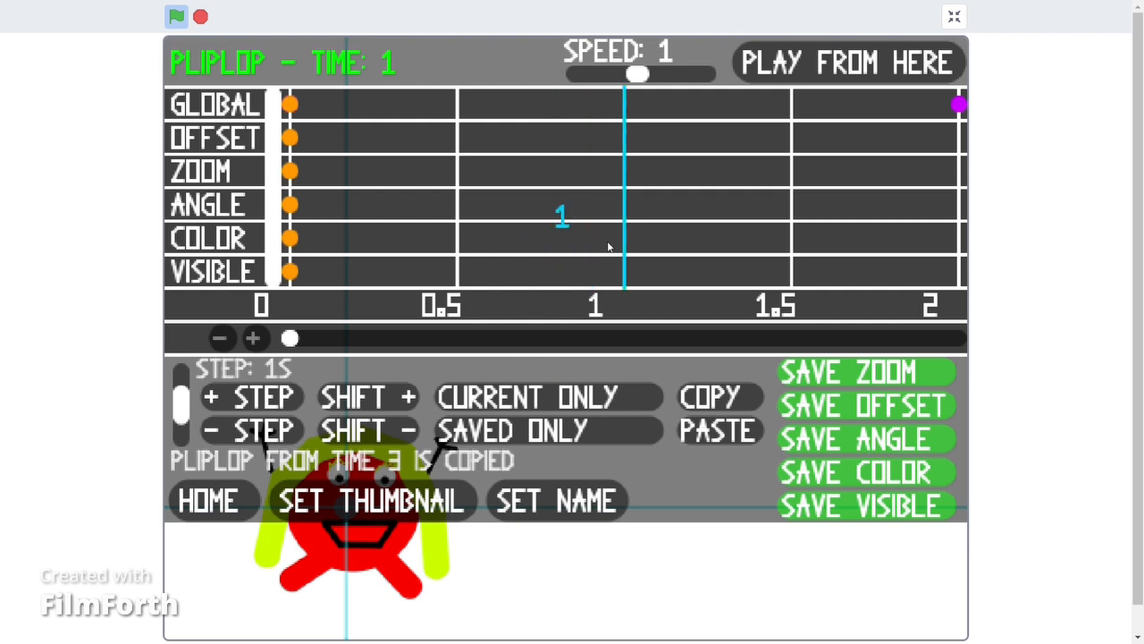
{"action": "left_click", "coordinate": [293, 198]}
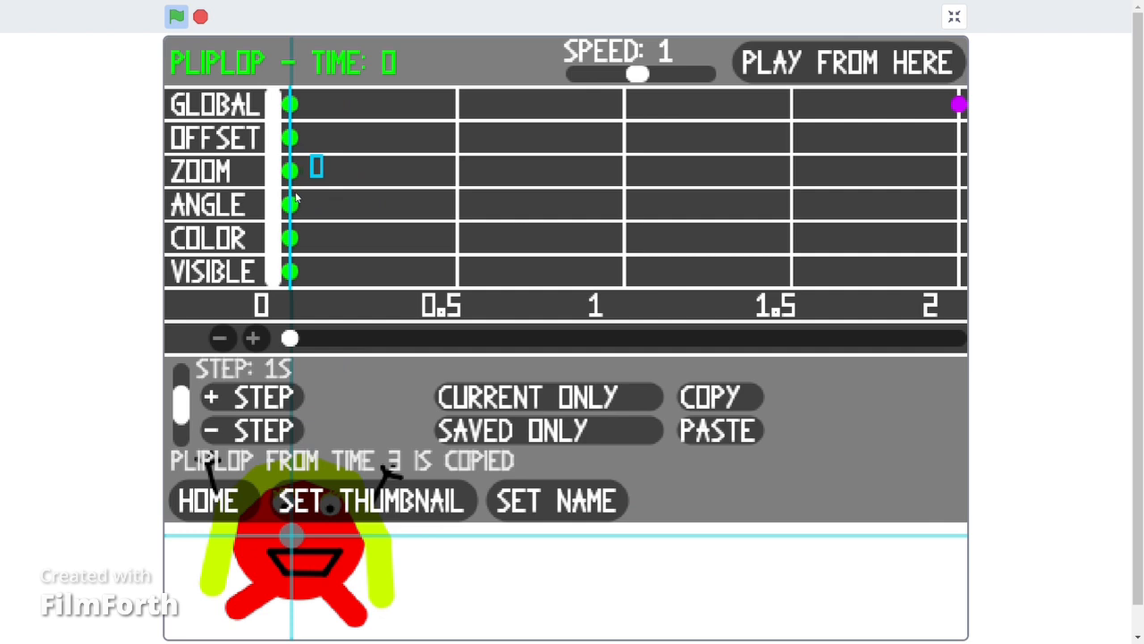
{"action": "left_click", "coordinate": [540, 432]}
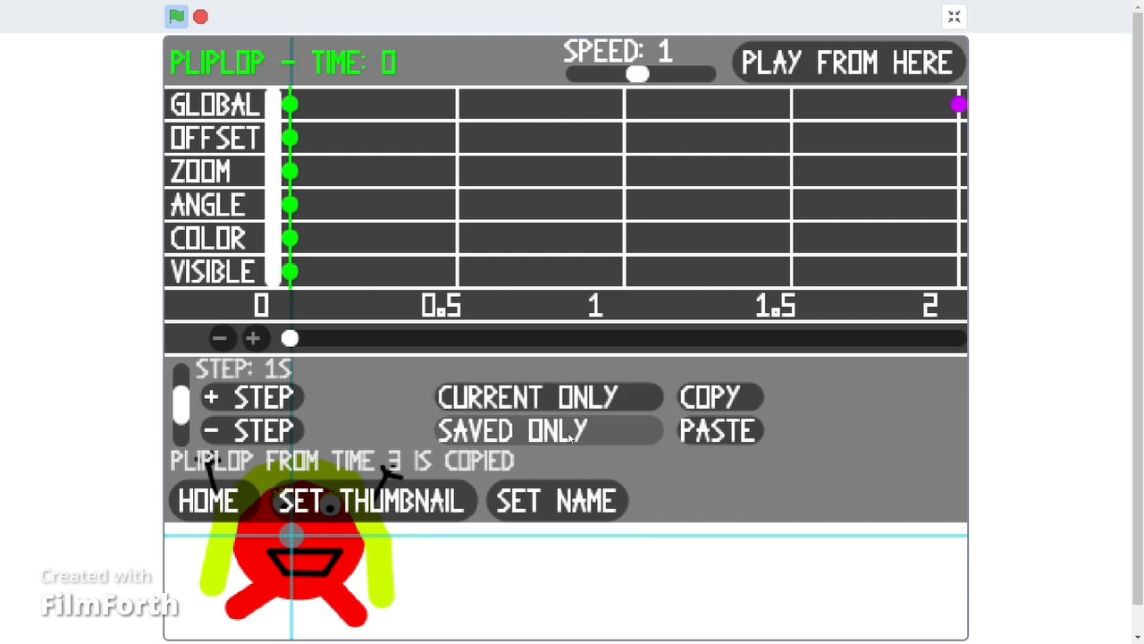
{"action": "left_click", "coordinate": [702, 246]}
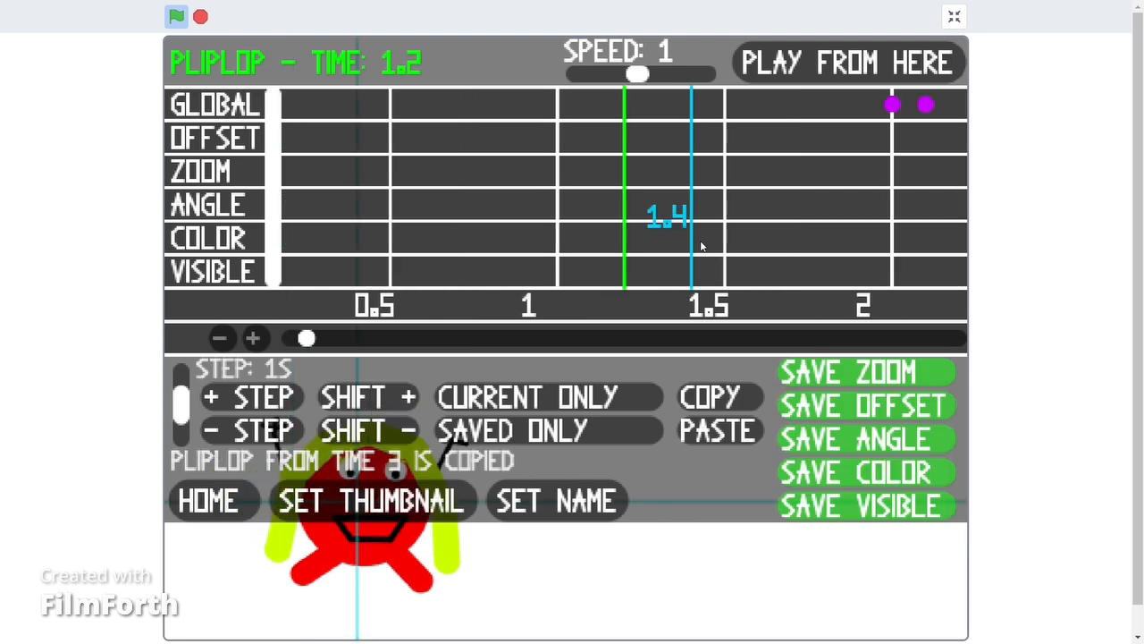
{"action": "left_click", "coordinate": [774, 229]}
{"action": "left_click", "coordinate": [771, 228]}
{"action": "left_click", "coordinate": [767, 229]}
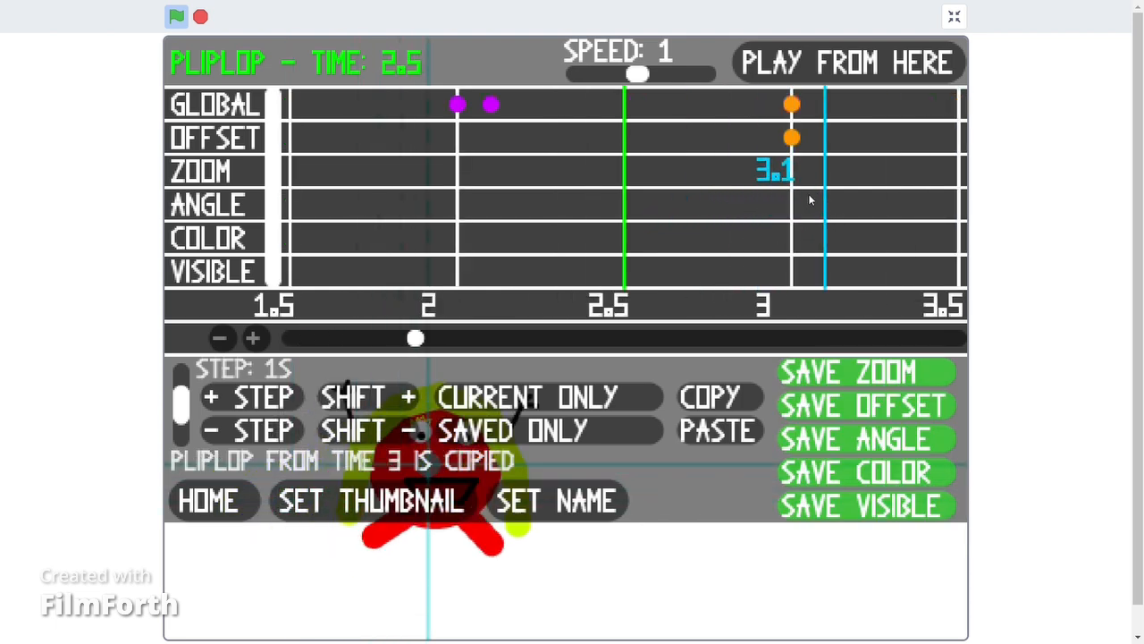
{"action": "left_click", "coordinate": [805, 193]}
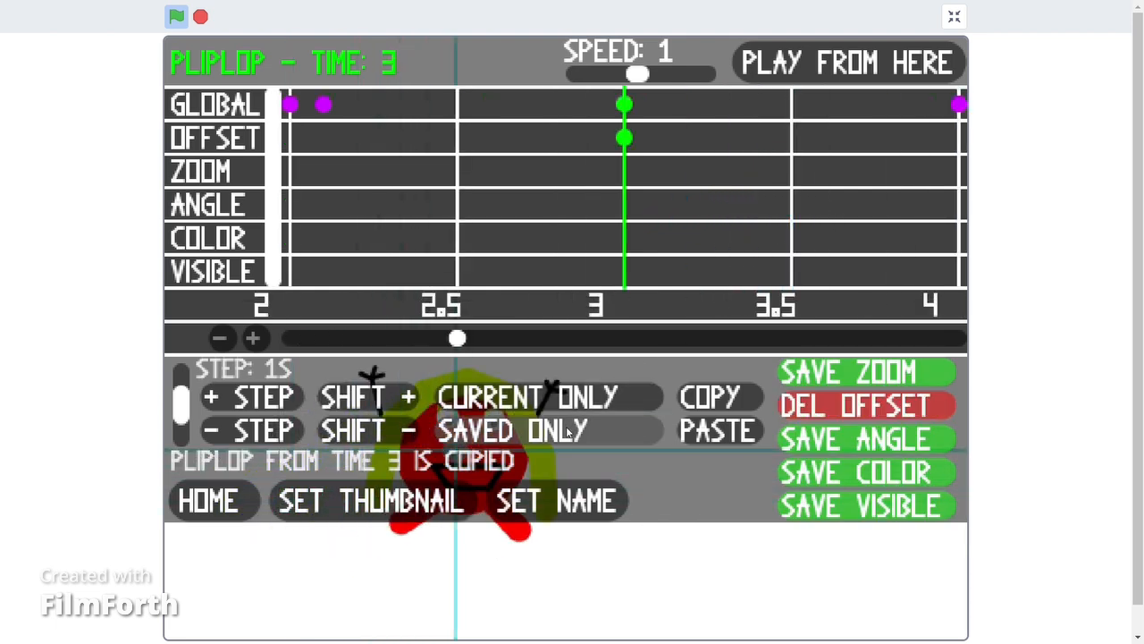
Paste the copied pliplop keyframe at time 3.5, first with Saved Only and again with All Properties
{"action": "left_click", "coordinate": [792, 165]}
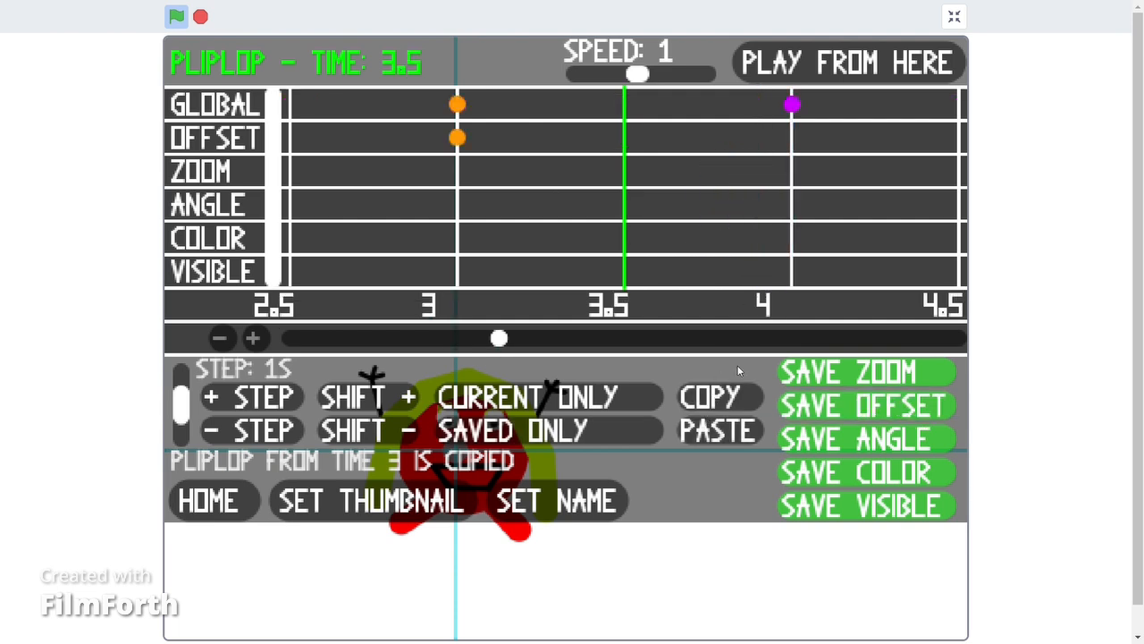
{"action": "left_click", "coordinate": [719, 430]}
{"action": "left_click", "coordinate": [457, 237]}
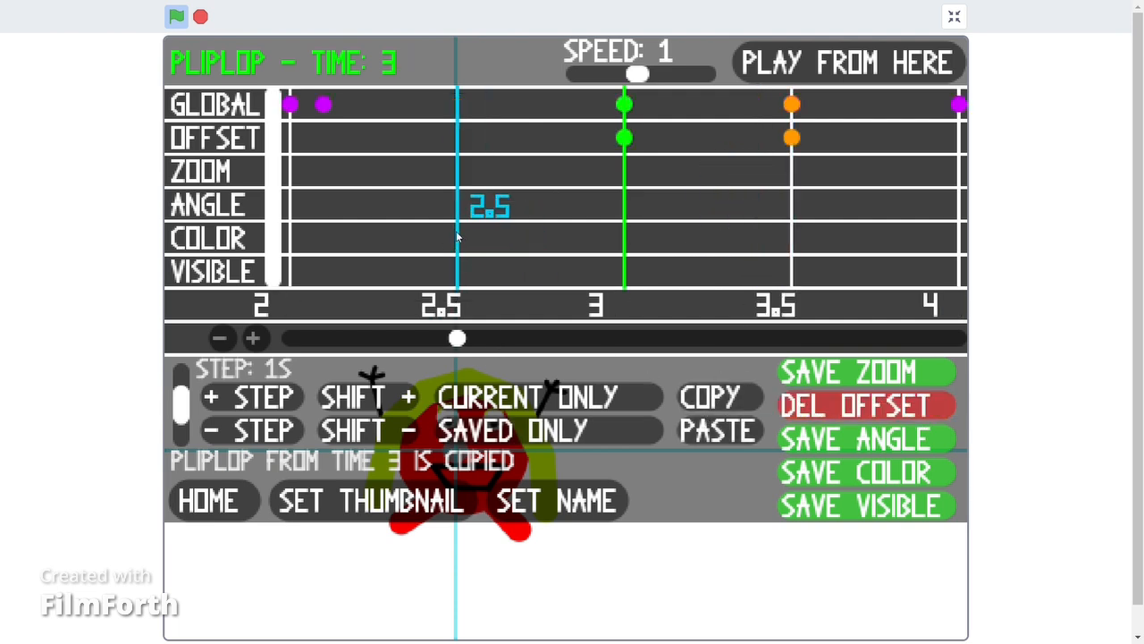
{"action": "left_click", "coordinate": [533, 431]}
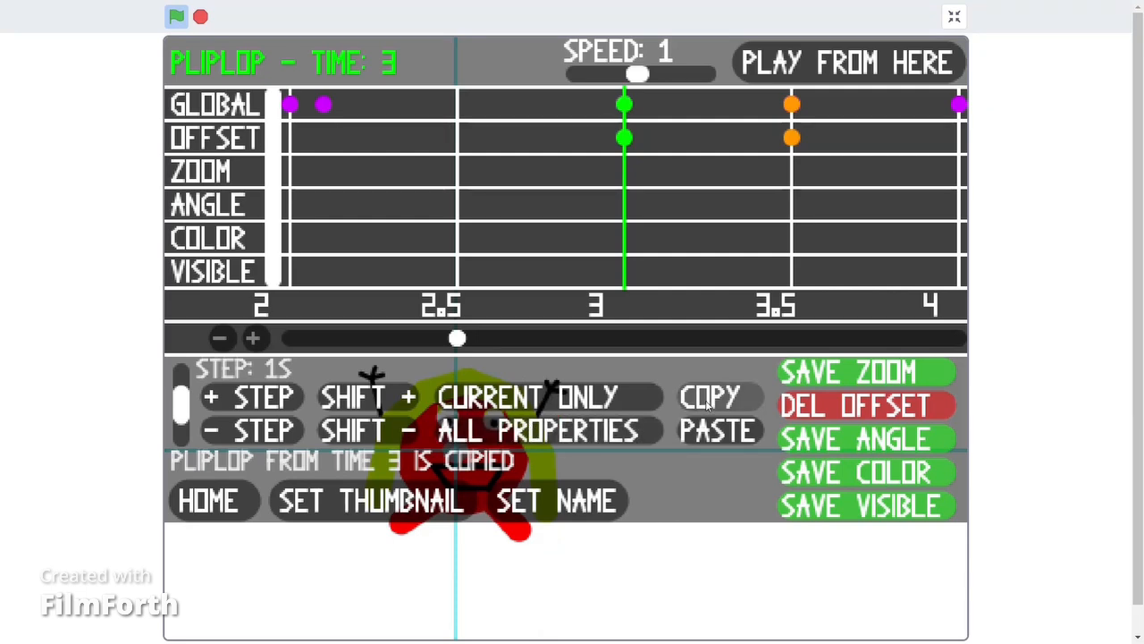
{"action": "left_click", "coordinate": [783, 197]}
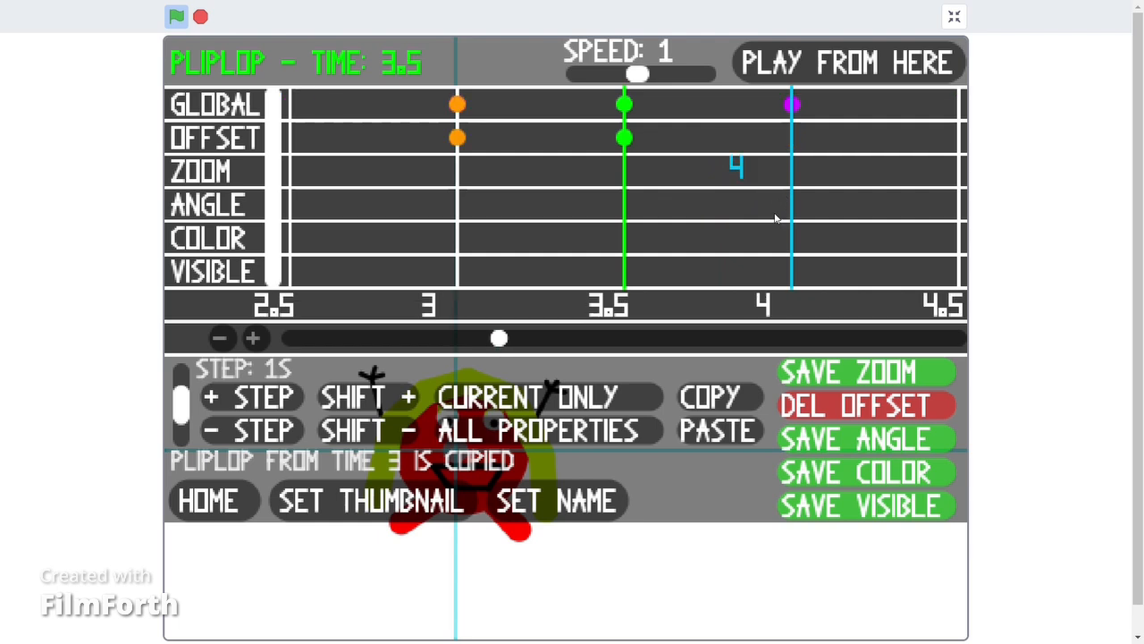
{"action": "left_click", "coordinate": [715, 427]}
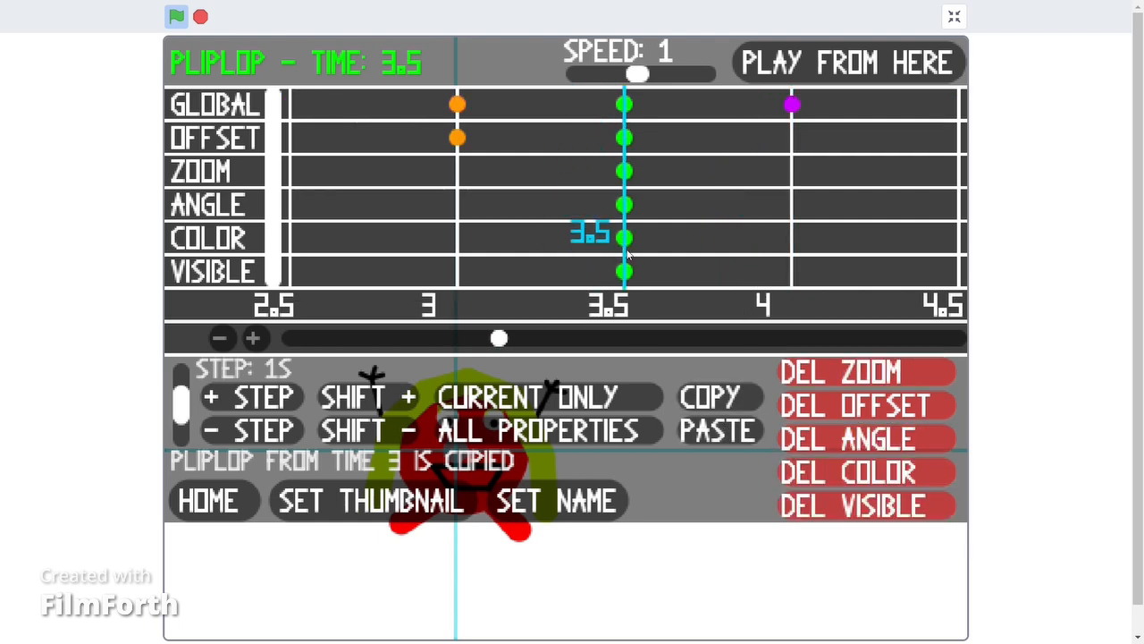
Select my_gr inside the scene1 group and move it to the lower-left area of the stage at time 3.5
{"action": "left_click", "coordinate": [653, 572]}
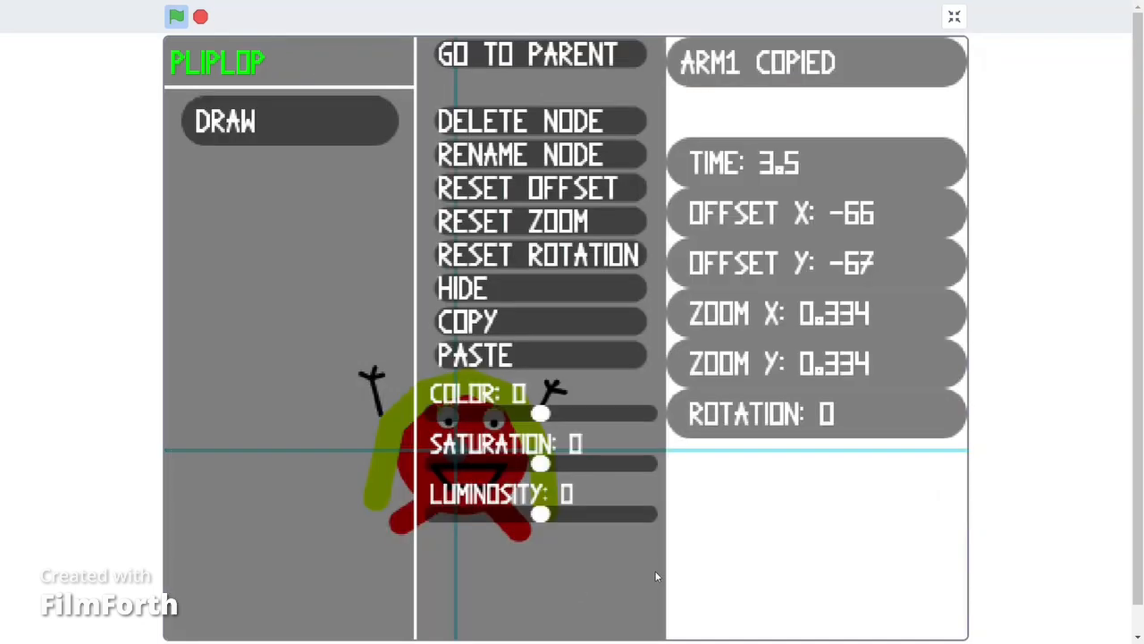
{"action": "left_click", "coordinate": [527, 57]}
{"action": "left_click", "coordinate": [347, 148]}
{"action": "left_click", "coordinate": [335, 190]}
{"action": "left_click", "coordinate": [503, 88]}
{"action": "left_click_drag", "start_coordinate": [295, 227], "coordinate": [272, 455]}
Go to time 4 and copy my_gr's keyframe with Current Only and All Properties
{"action": "left_click_drag", "start_coordinate": [499, 337], "coordinate": [555, 360]}
{"action": "left_click", "coordinate": [585, 268]}
{"action": "left_click", "coordinate": [766, 411]}
{"action": "mouse_move", "coordinate": [685, 6]}
{"action": "key", "text": "c"}
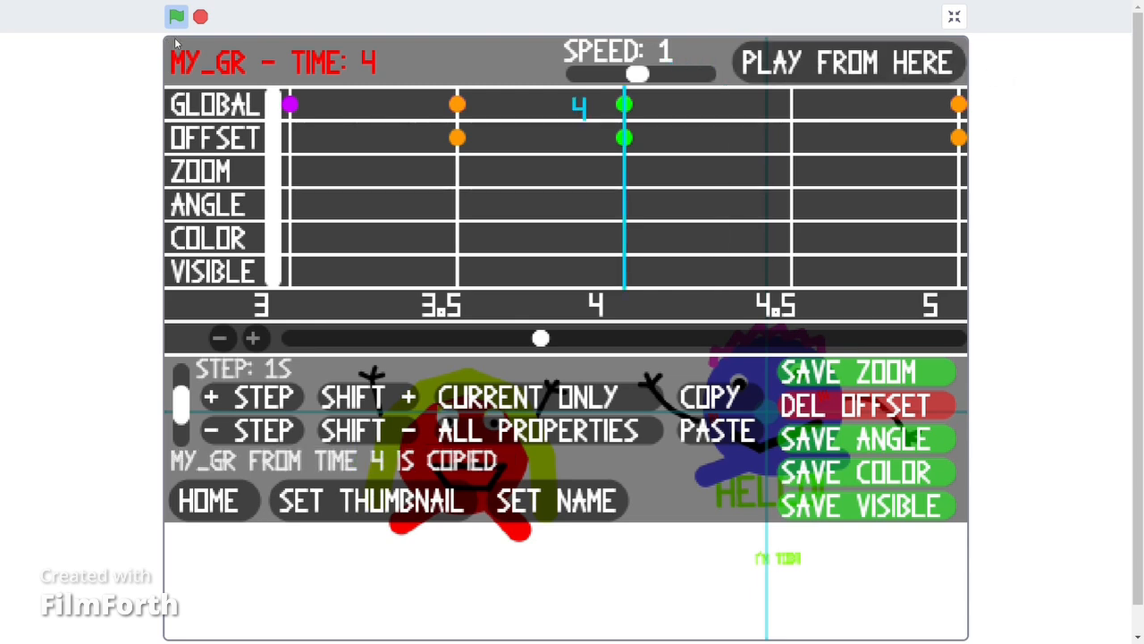
Copy my_gr's keyframe at time 4 with Saved Only and paste it at time 4.3
{"action": "left_click", "coordinate": [599, 415]}
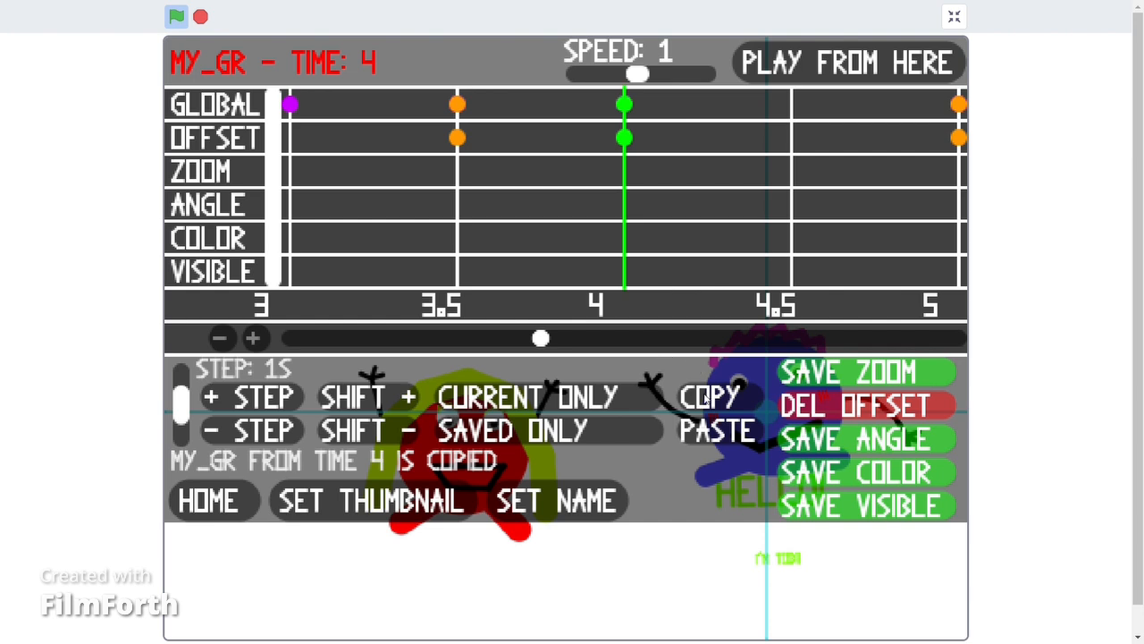
{"action": "left_click", "coordinate": [738, 188]}
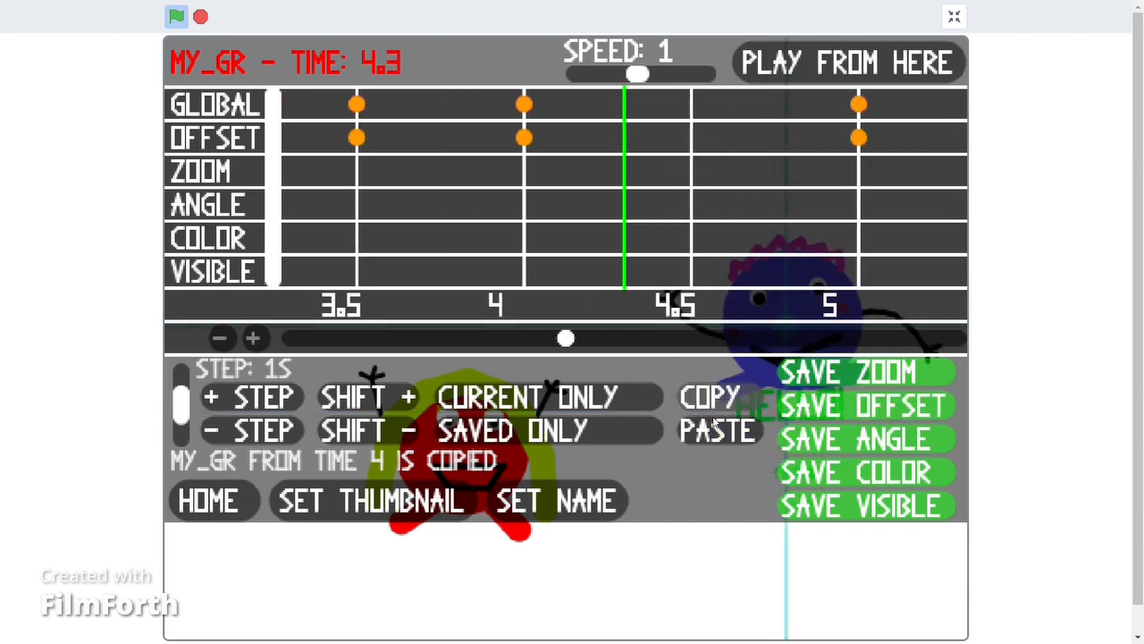
{"action": "left_click", "coordinate": [715, 434]}
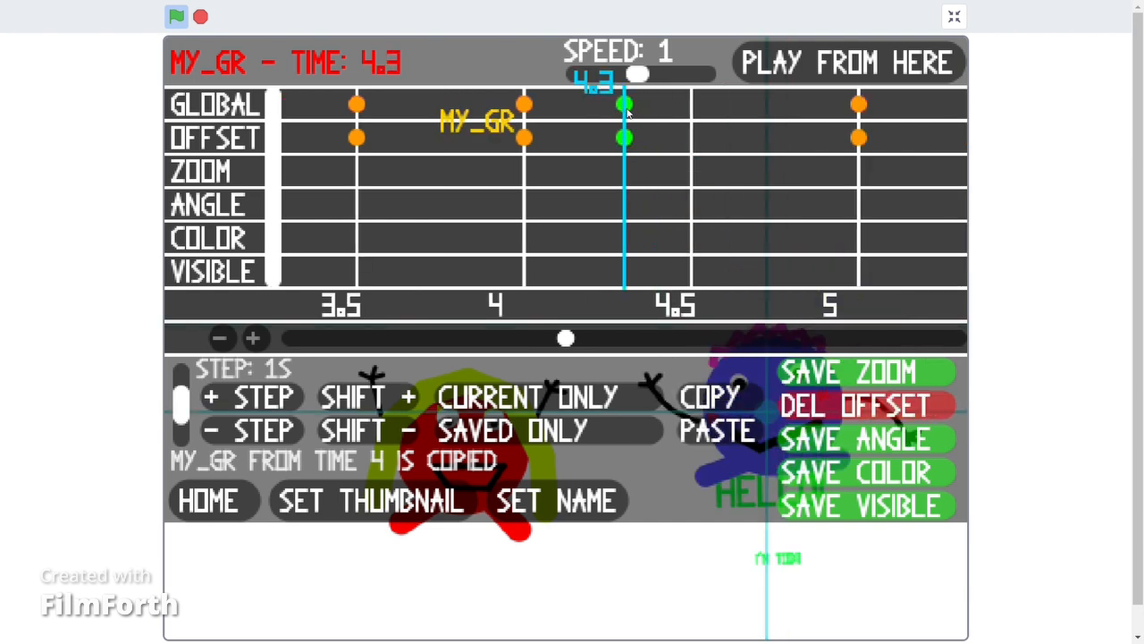
{"action": "mouse_move", "coordinate": [521, 108]}
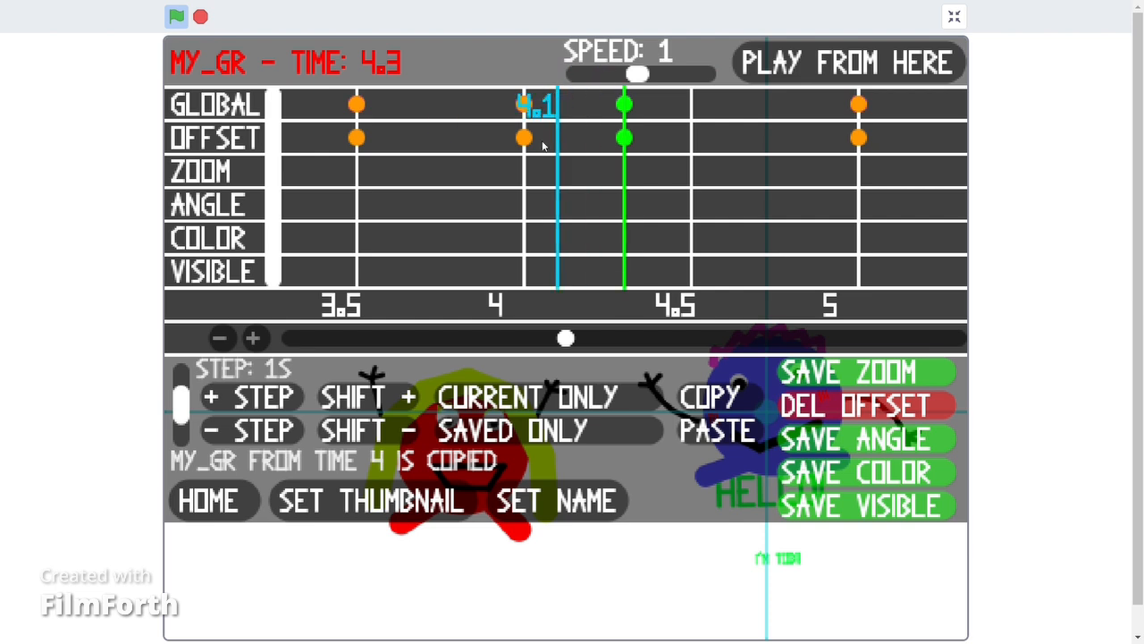
Copy my_gr's keyframe at time 4 with Whole Branch and Saved Only, and paste it at time 3.8
{"action": "left_click", "coordinate": [528, 109]}
{"action": "left_click", "coordinate": [573, 400]}
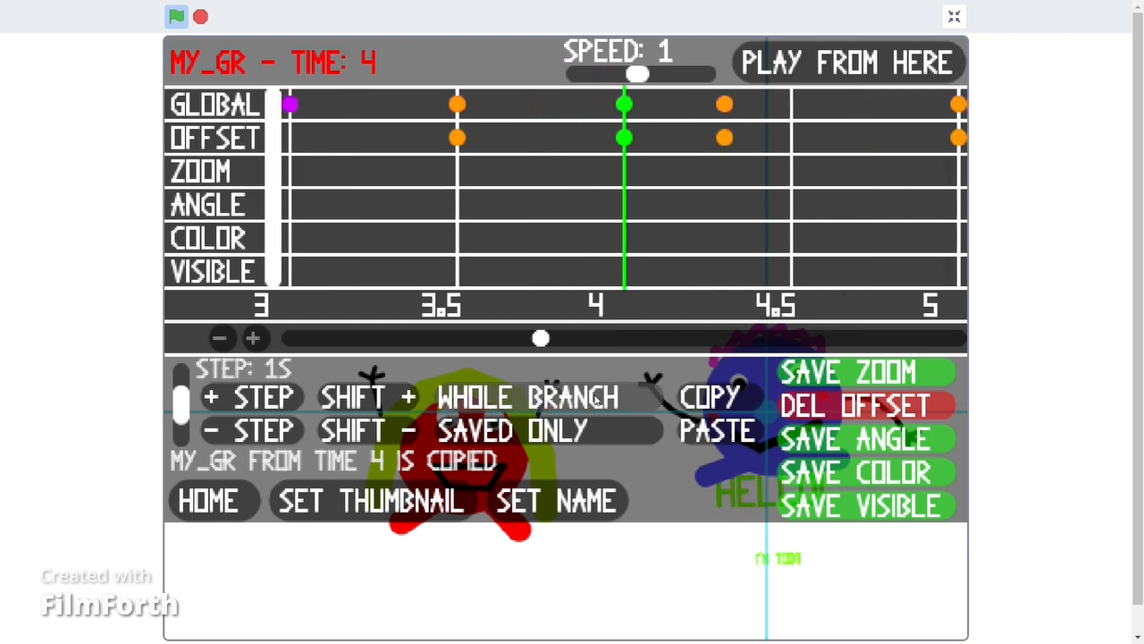
{"action": "left_click", "coordinate": [560, 200]}
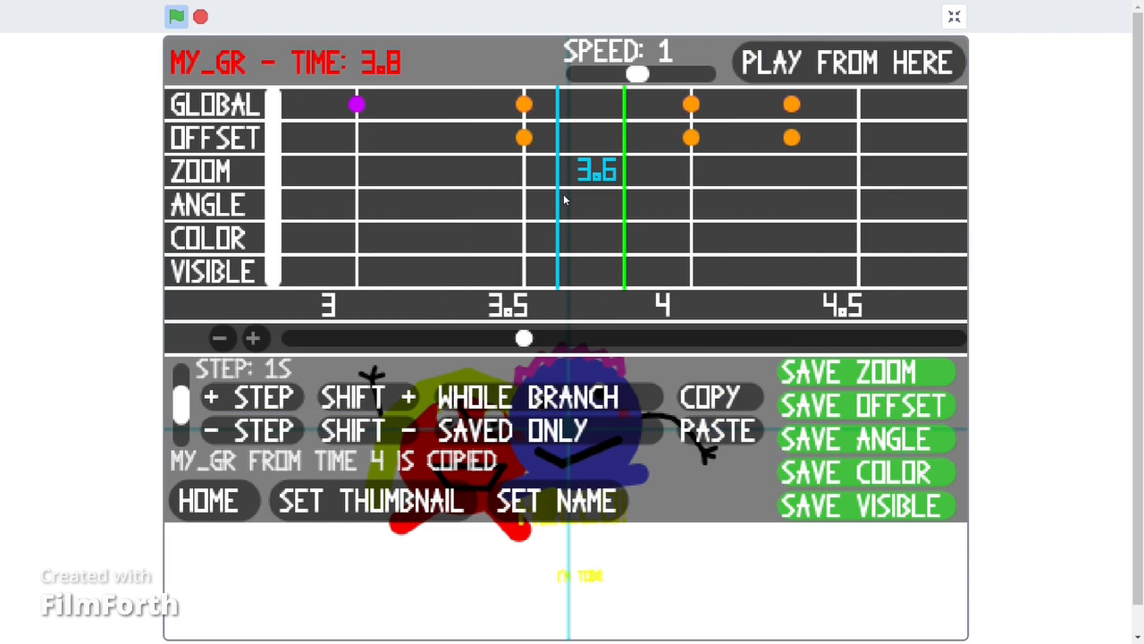
{"action": "left_click", "coordinate": [720, 431]}
{"action": "mouse_move", "coordinate": [627, 110]}
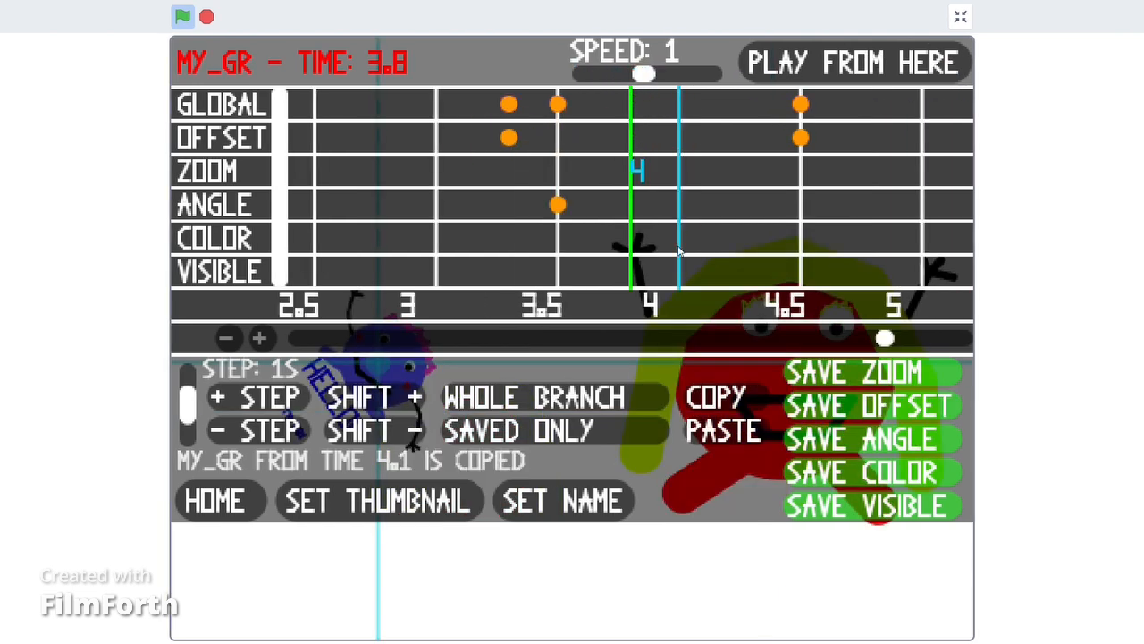
Copy my_gr's whole branch at time 3.8 with All Properties and paste it at time 4.9
{"action": "left_click", "coordinate": [581, 430]}
{"action": "left_click", "coordinate": [749, 402]}
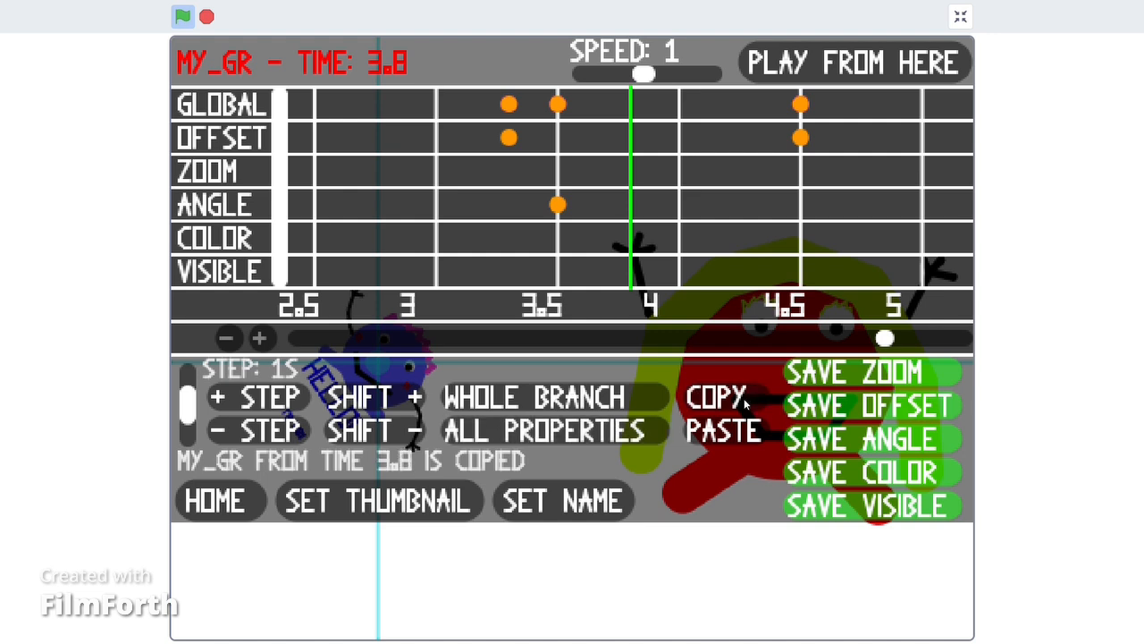
{"action": "left_click", "coordinate": [894, 192]}
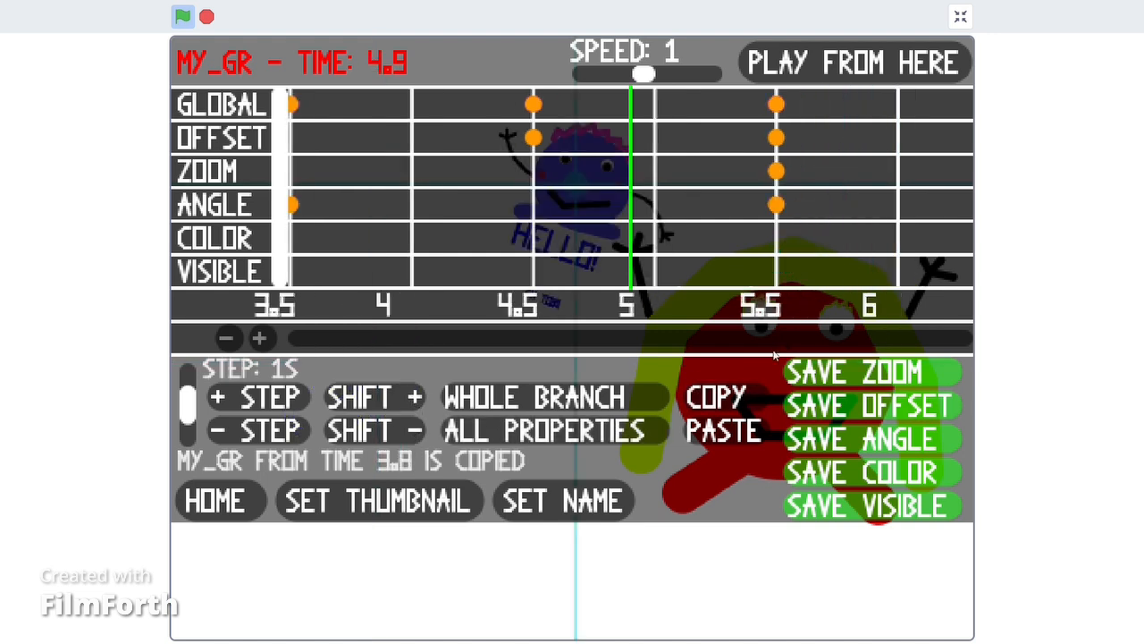
{"action": "left_click", "coordinate": [722, 430]}
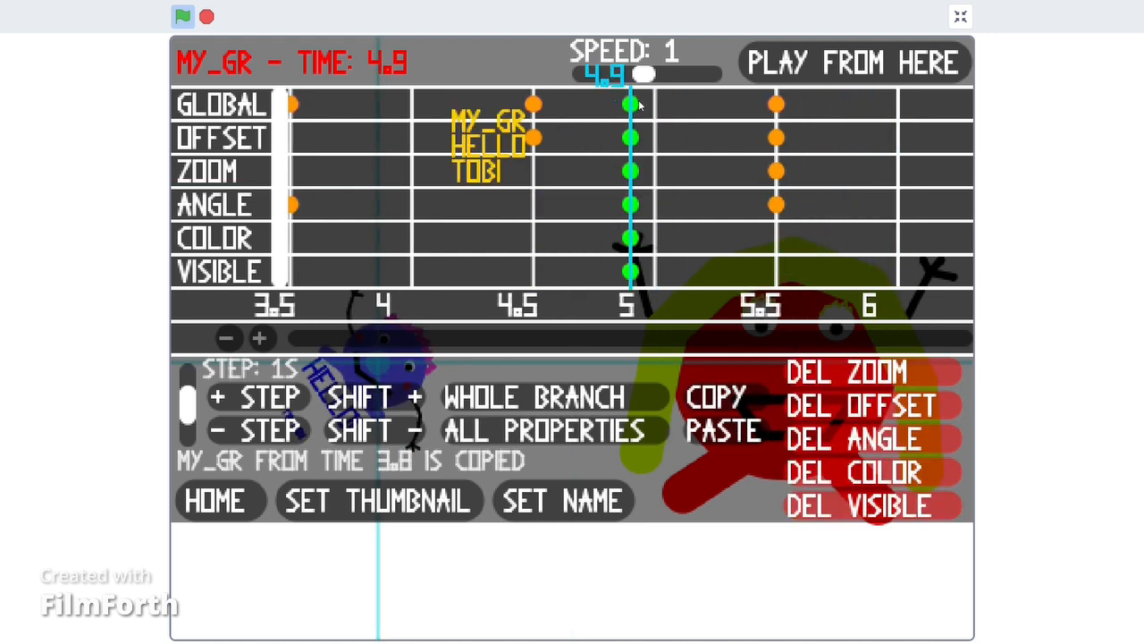
Select tobi inside my_gr and delete its zoom, offset, angle, color and visible keyframes at time 4.9 with Current Only
{"action": "mouse_move", "coordinate": [41, 355]}
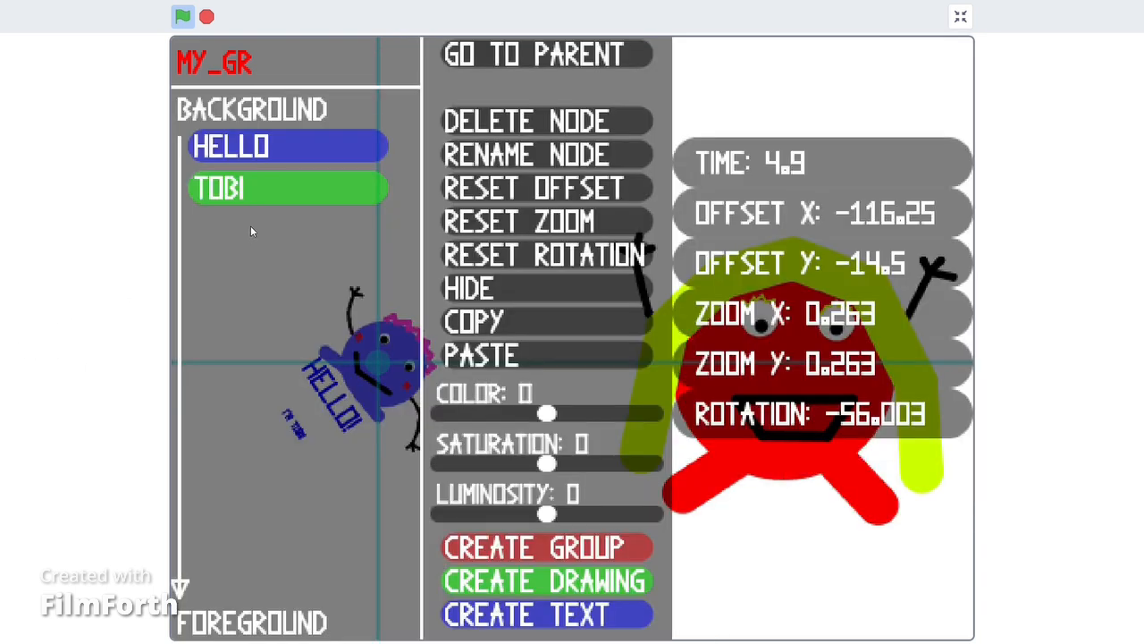
{"action": "left_click", "coordinate": [256, 189]}
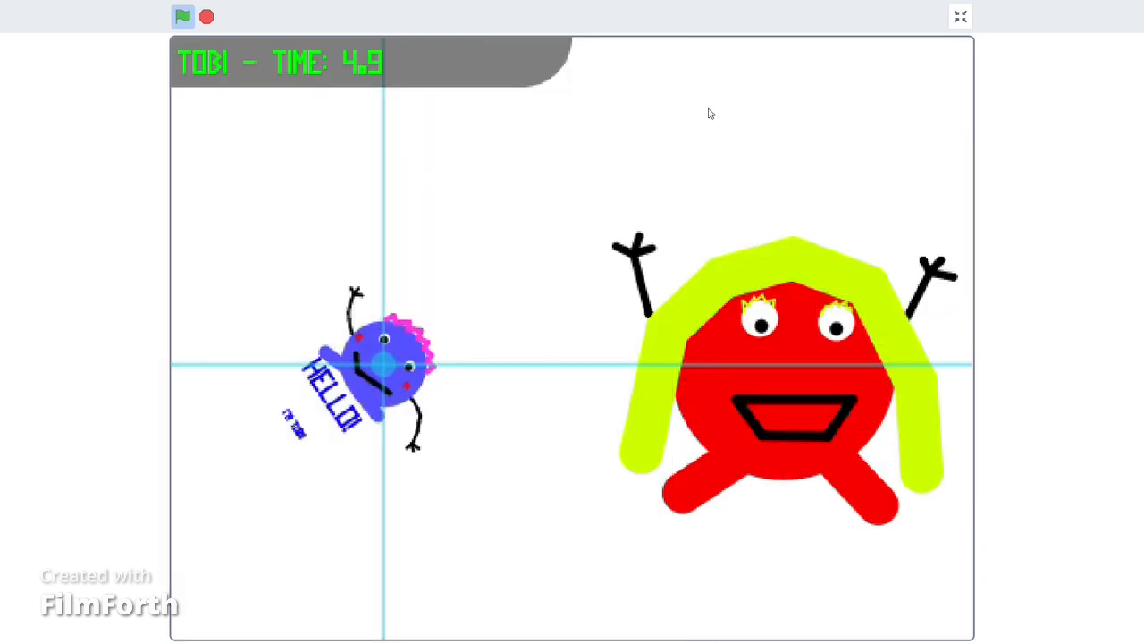
{"action": "mouse_move", "coordinate": [681, 41]}
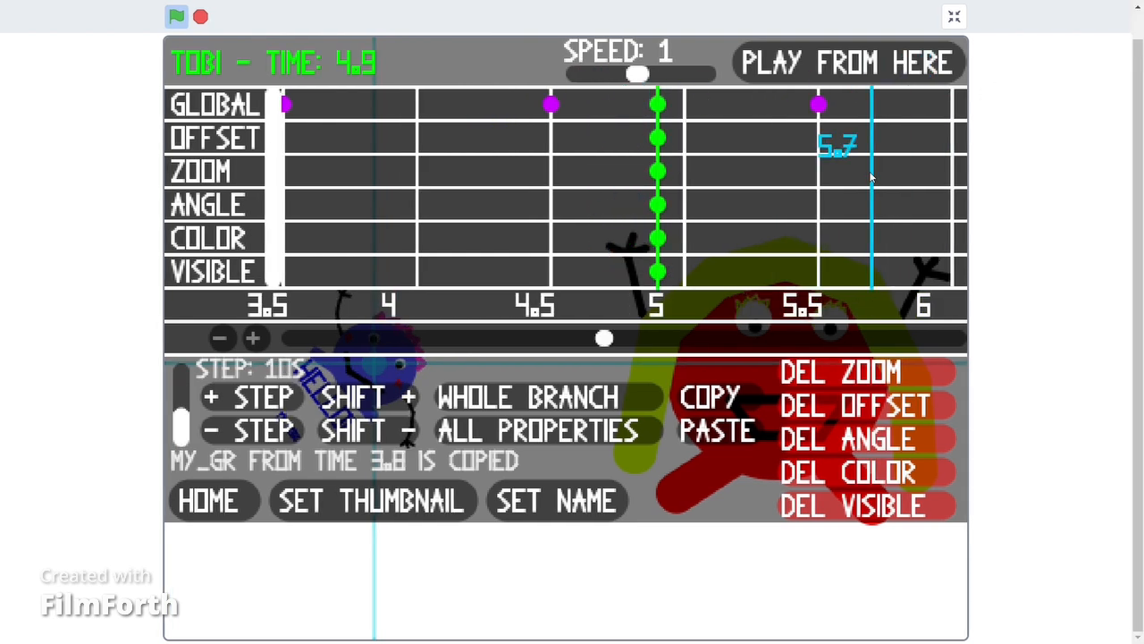
{"action": "left_click", "coordinate": [475, 396]}
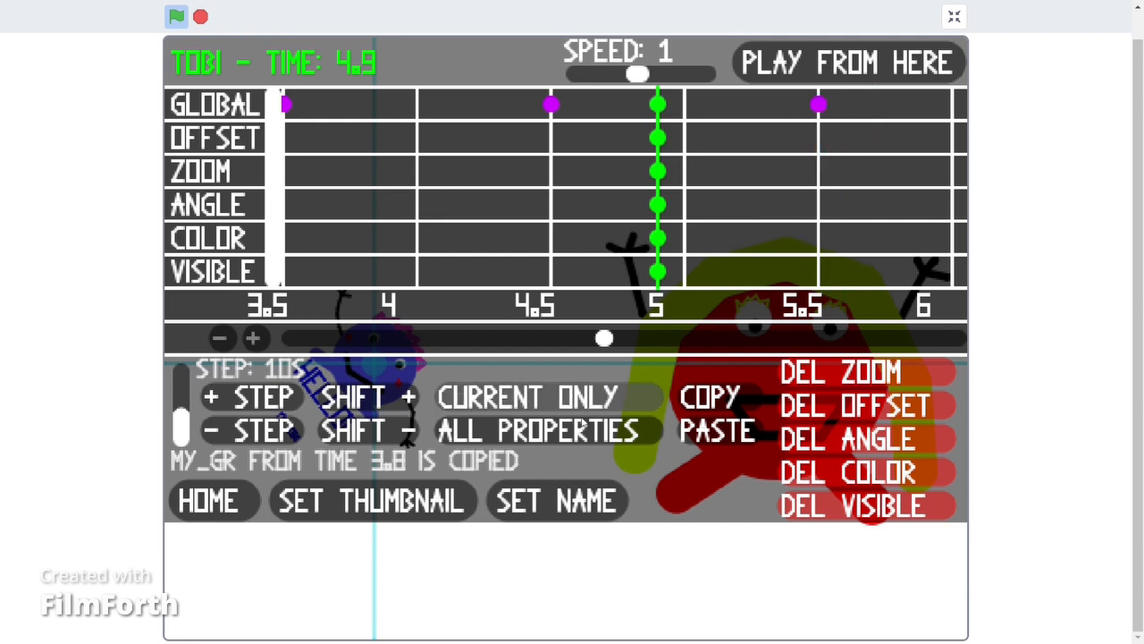
{"action": "left_click", "coordinate": [536, 430]}
{"action": "left_click", "coordinate": [787, 370]}
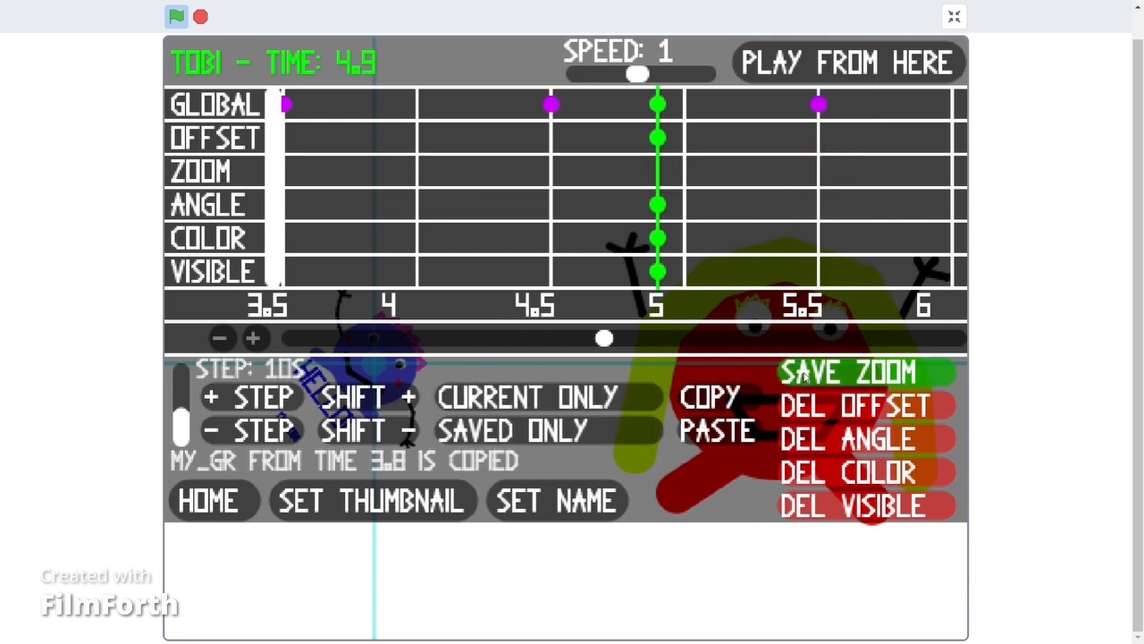
{"action": "left_click", "coordinate": [808, 406]}
{"action": "left_click", "coordinate": [809, 441]}
{"action": "left_click", "coordinate": [809, 480]}
{"action": "left_click", "coordinate": [809, 507]}
Return to the parent my_gr and save its offset and color at time 5.3 with Current Only
{"action": "mouse_move", "coordinate": [4, 283]}
{"action": "left_click", "coordinate": [501, 53]}
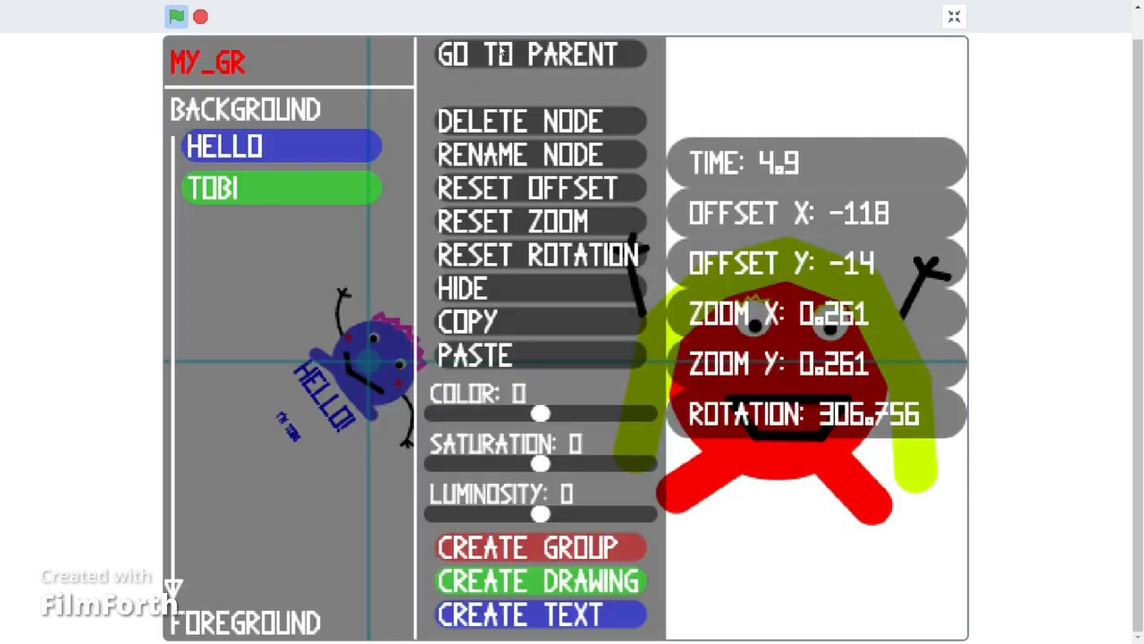
{"action": "mouse_move", "coordinate": [710, 89]}
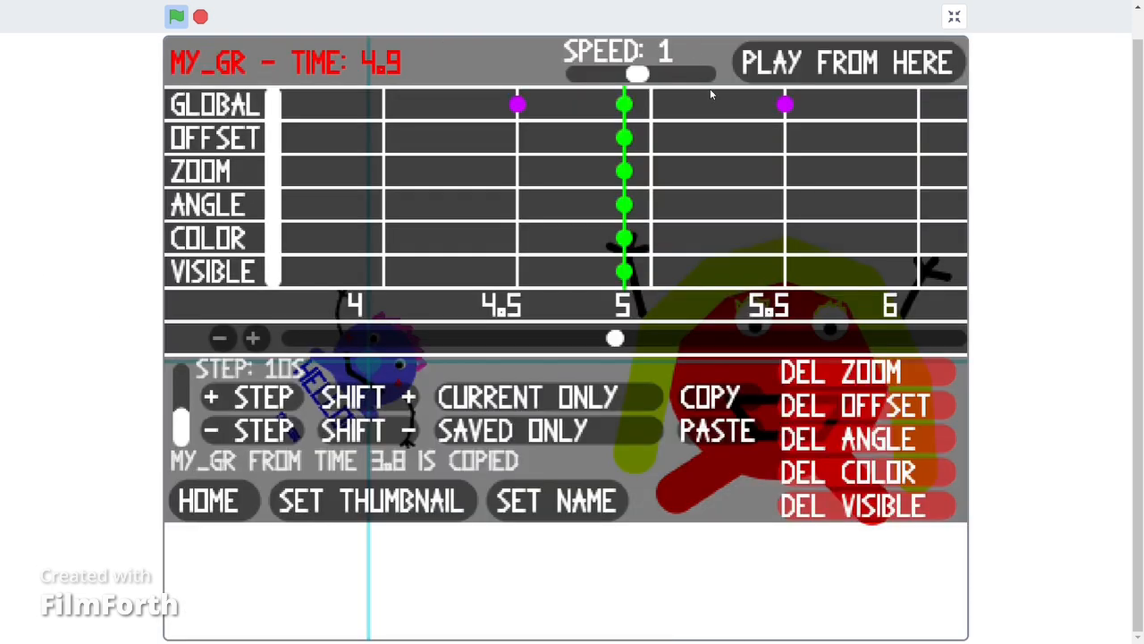
{"action": "left_click", "coordinate": [740, 179]}
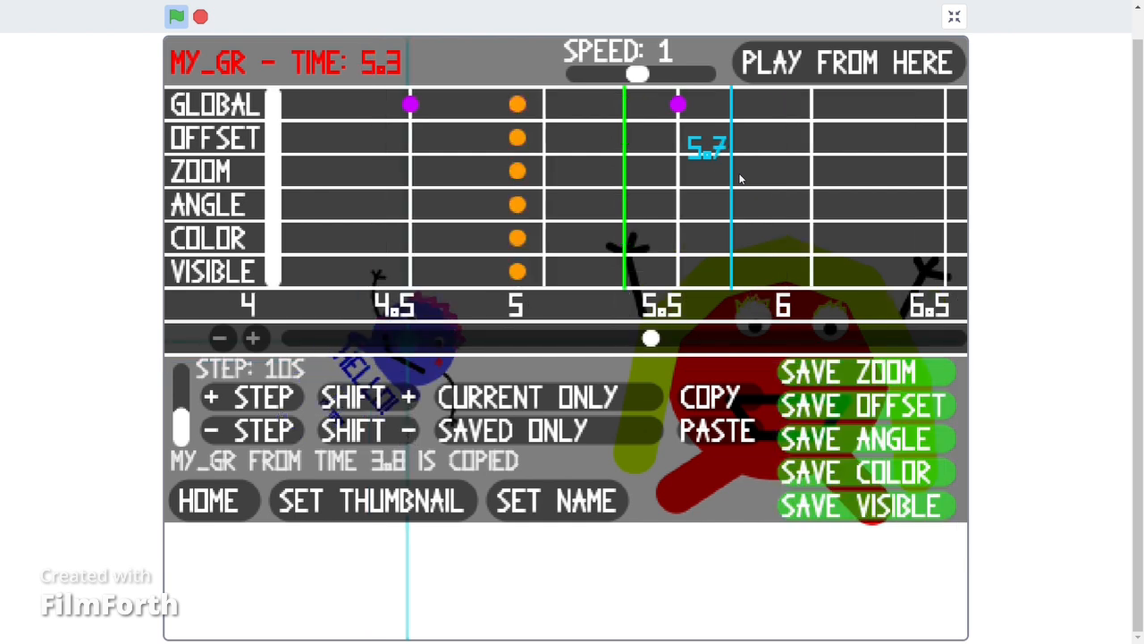
{"action": "left_click", "coordinate": [864, 411]}
{"action": "left_click", "coordinate": [863, 472]}
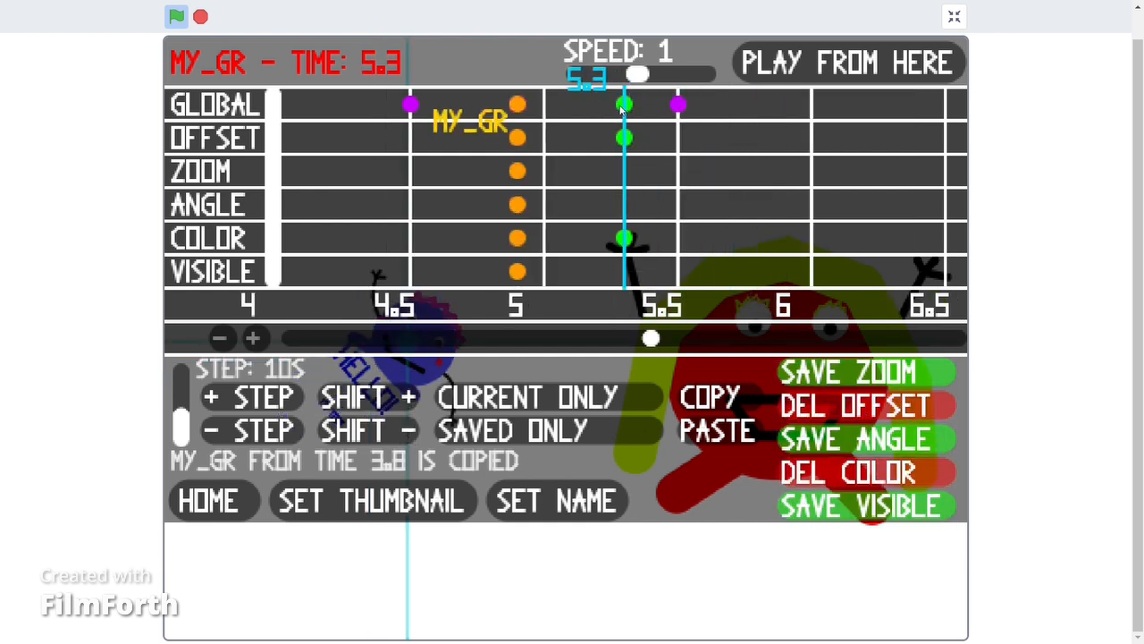
At time 5.8, save my_gr's zoom and offset with Whole Branch and delete both keyframes again
{"action": "left_click", "coordinate": [756, 139]}
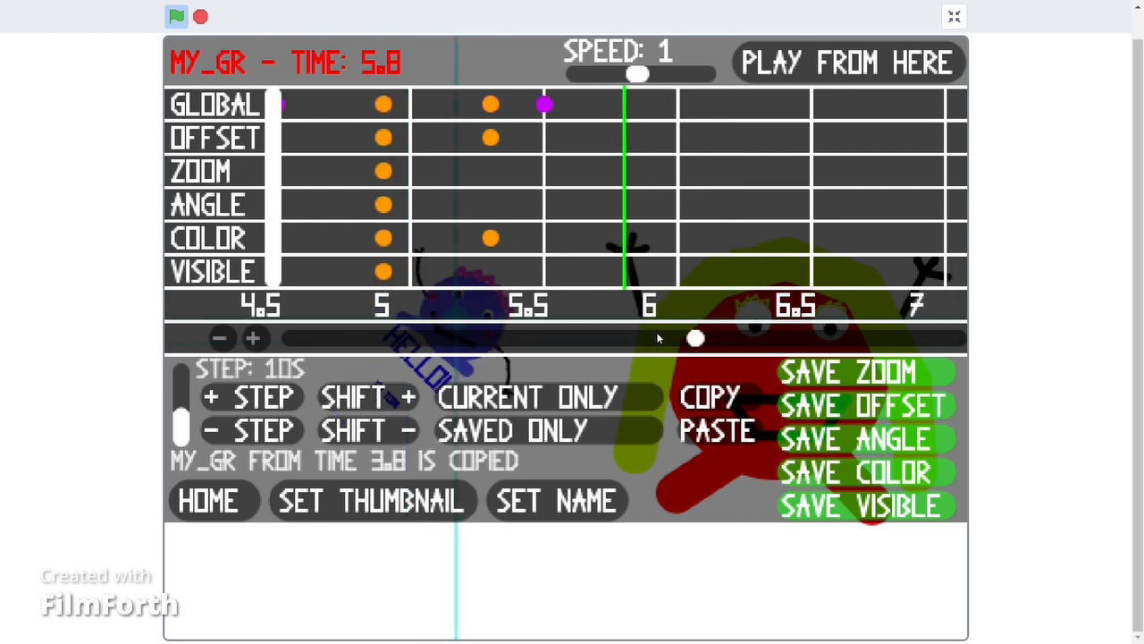
{"action": "left_click", "coordinate": [559, 397]}
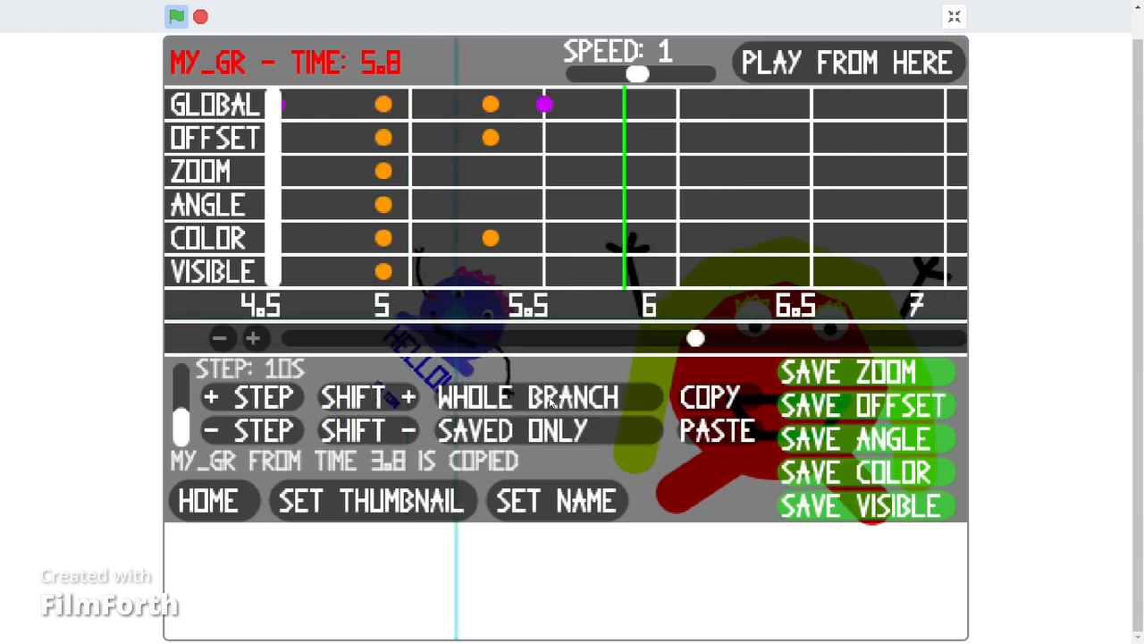
{"action": "left_click", "coordinate": [823, 380]}
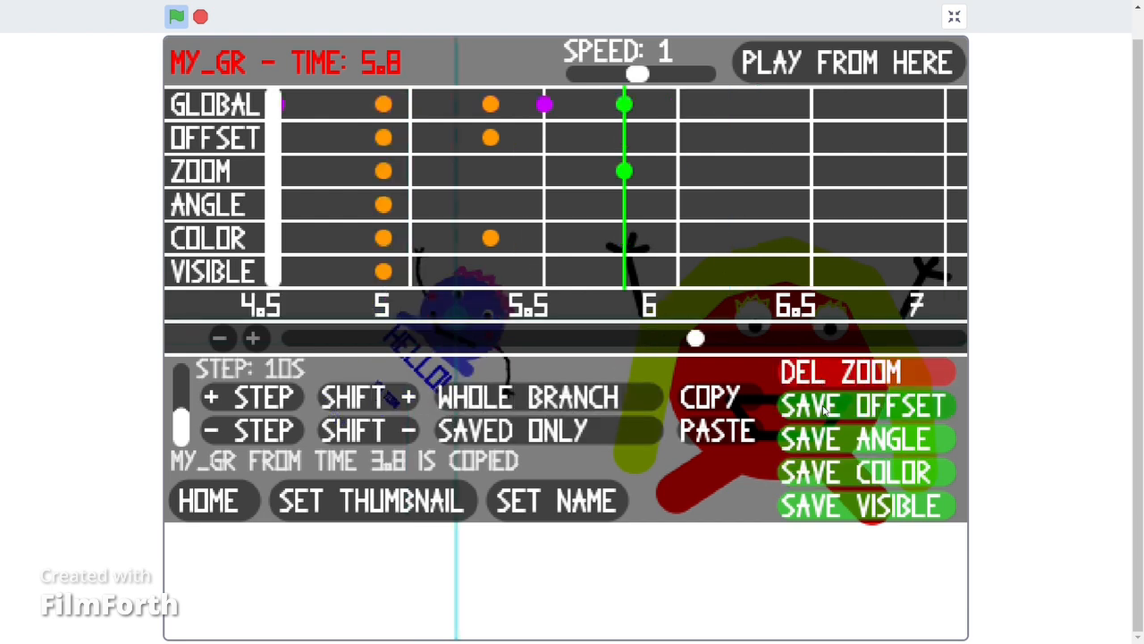
{"action": "left_click", "coordinate": [823, 409]}
{"action": "mouse_move", "coordinate": [627, 106]}
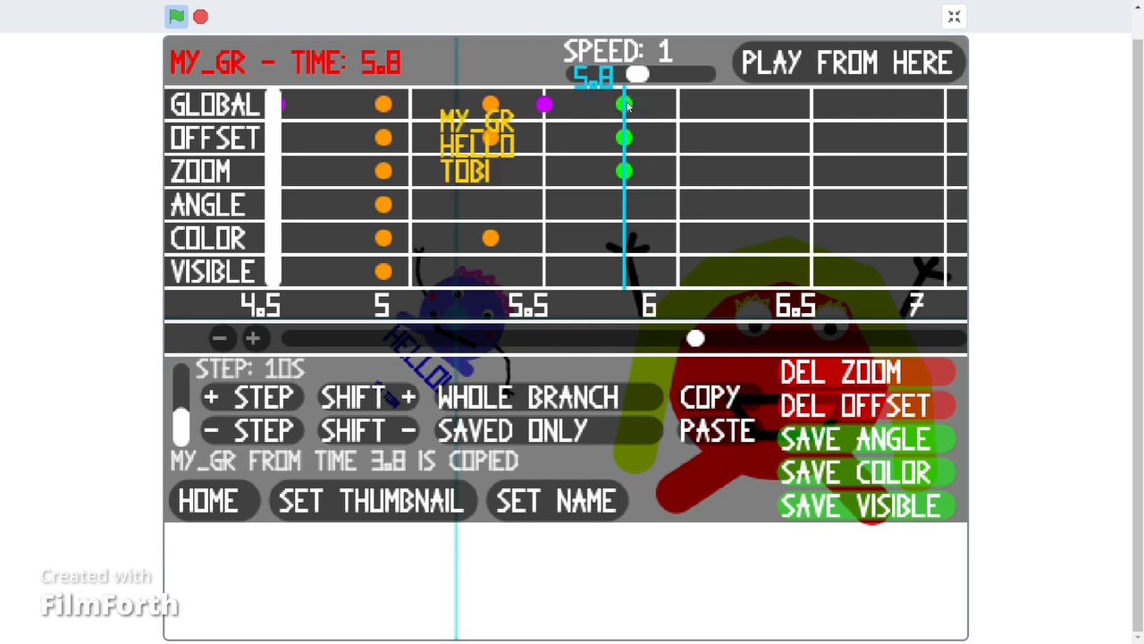
{"action": "left_click", "coordinate": [823, 407]}
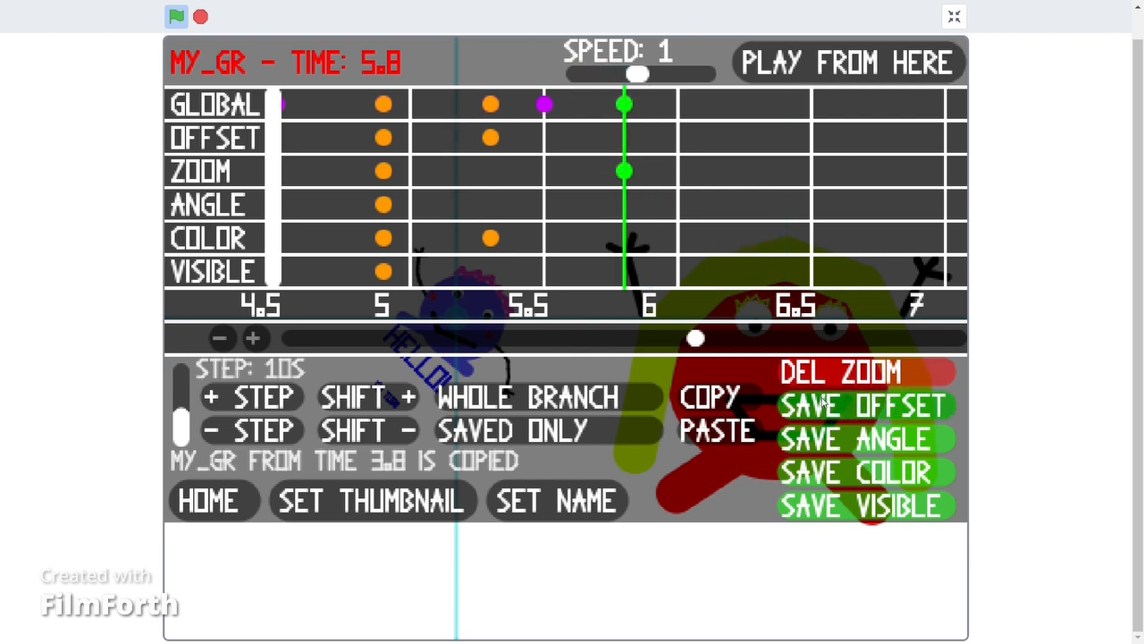
{"action": "left_click", "coordinate": [822, 380]}
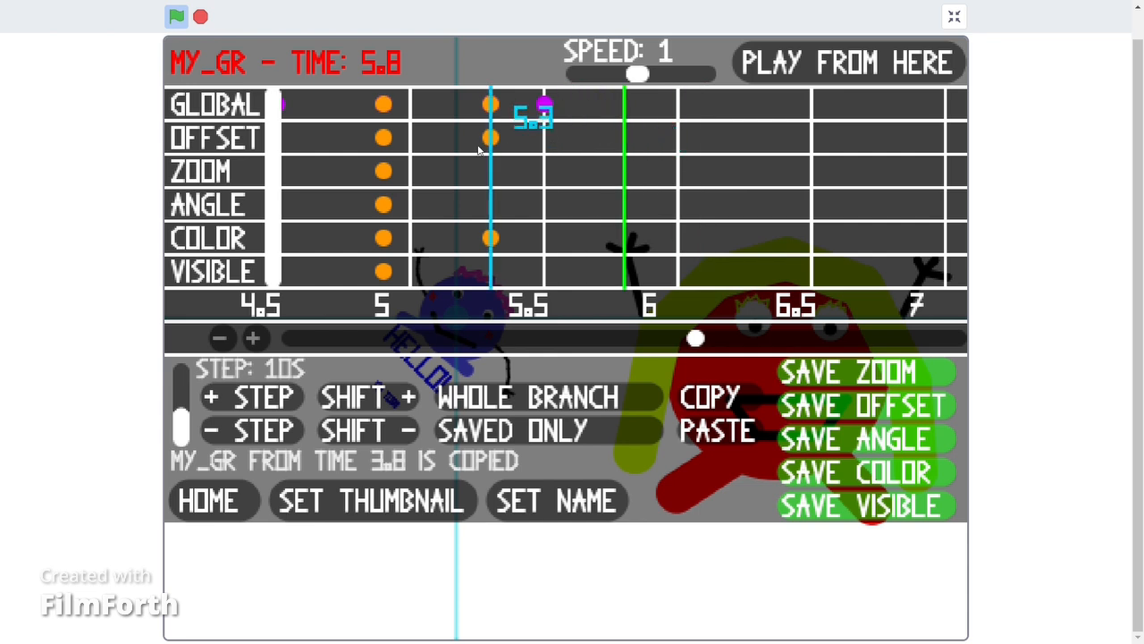
Set the step to 0.1s at time 5.1, and shift the keyframes after it forward and back again
{"action": "left_click", "coordinate": [445, 147]}
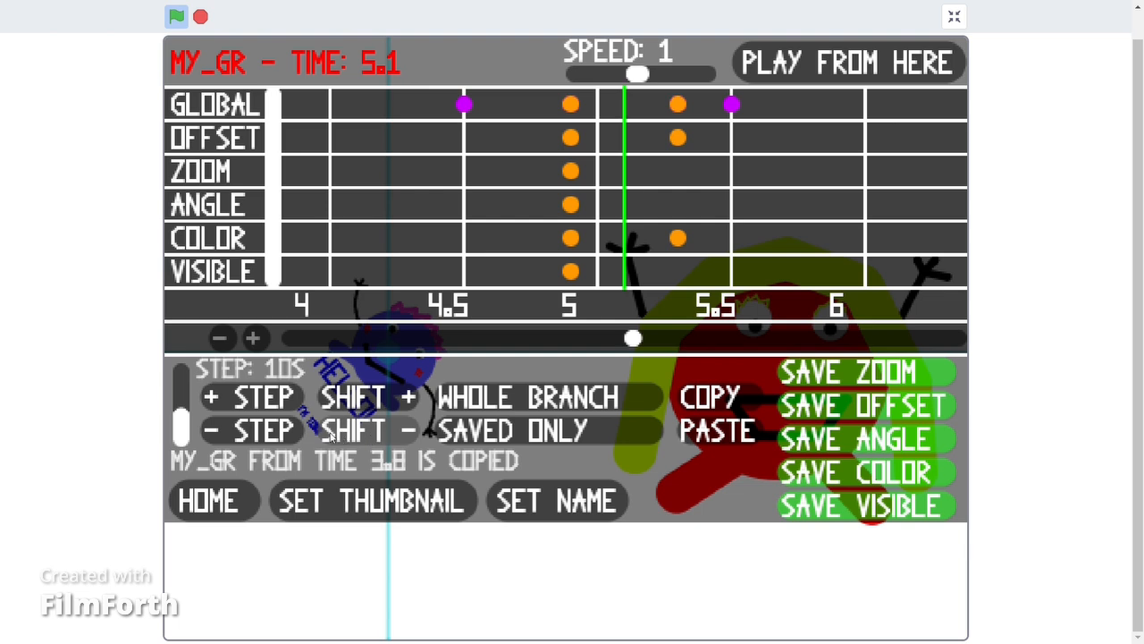
{"action": "left_click_drag", "start_coordinate": [186, 429], "coordinate": [188, 384]}
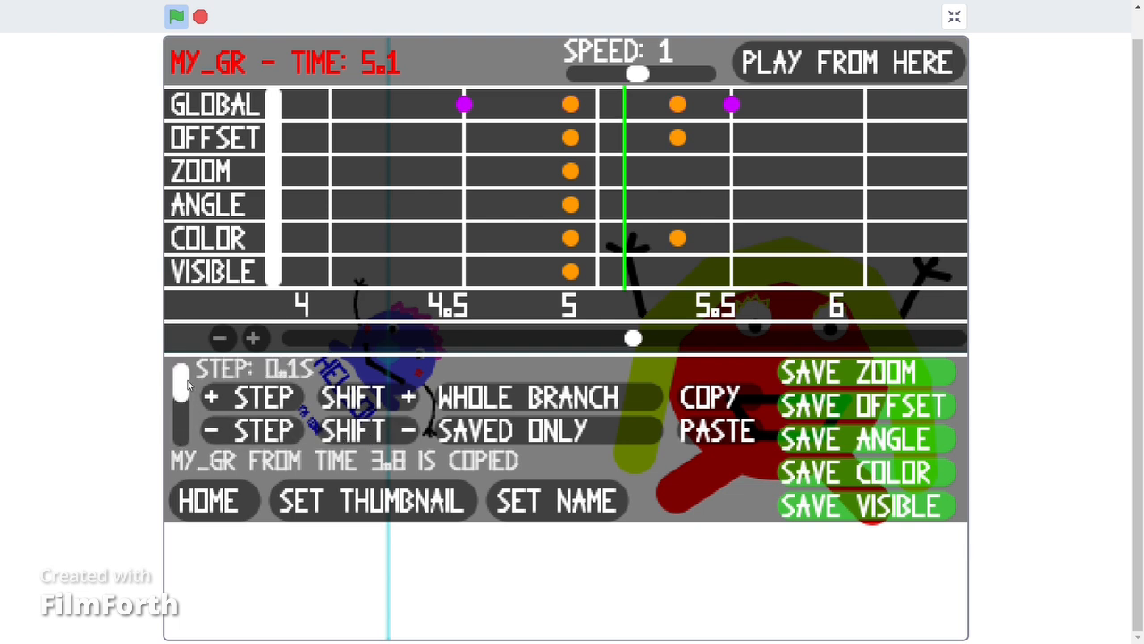
{"action": "left_click", "coordinate": [370, 404]}
{"action": "left_click", "coordinate": [370, 404]}
{"action": "left_click", "coordinate": [370, 404]}
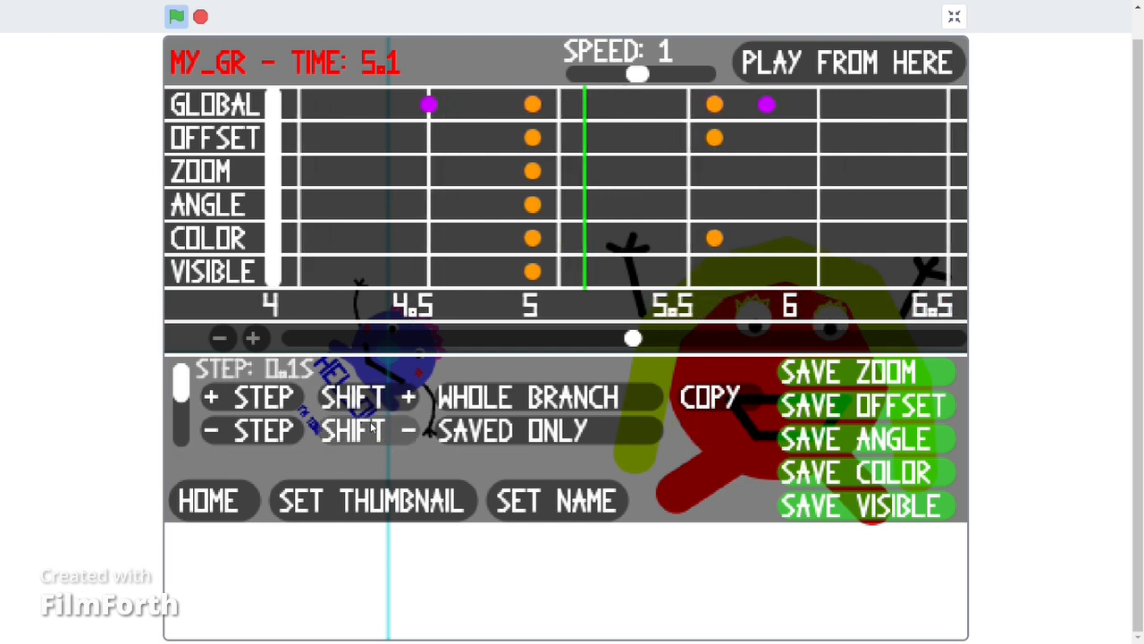
{"action": "left_click", "coordinate": [315, 426]}
{"action": "left_click", "coordinate": [314, 425]}
{"action": "left_click", "coordinate": [315, 426]}
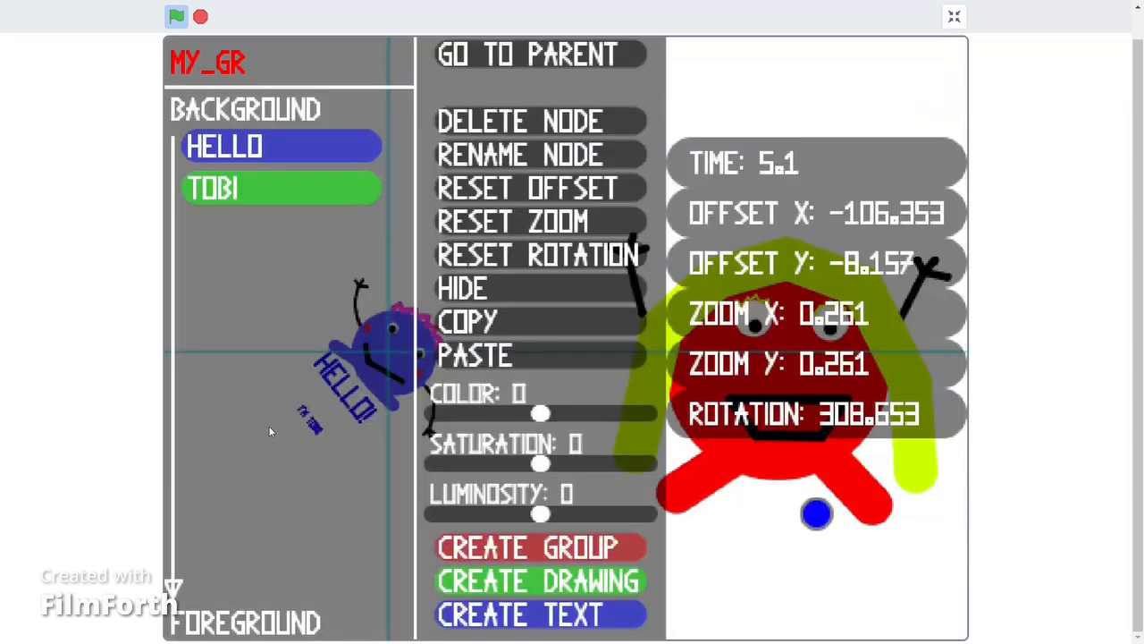
Create a drawing named lol inside my_gr and draw a blue smiling mouth with two eye dots
{"action": "left_click", "coordinate": [524, 590]}
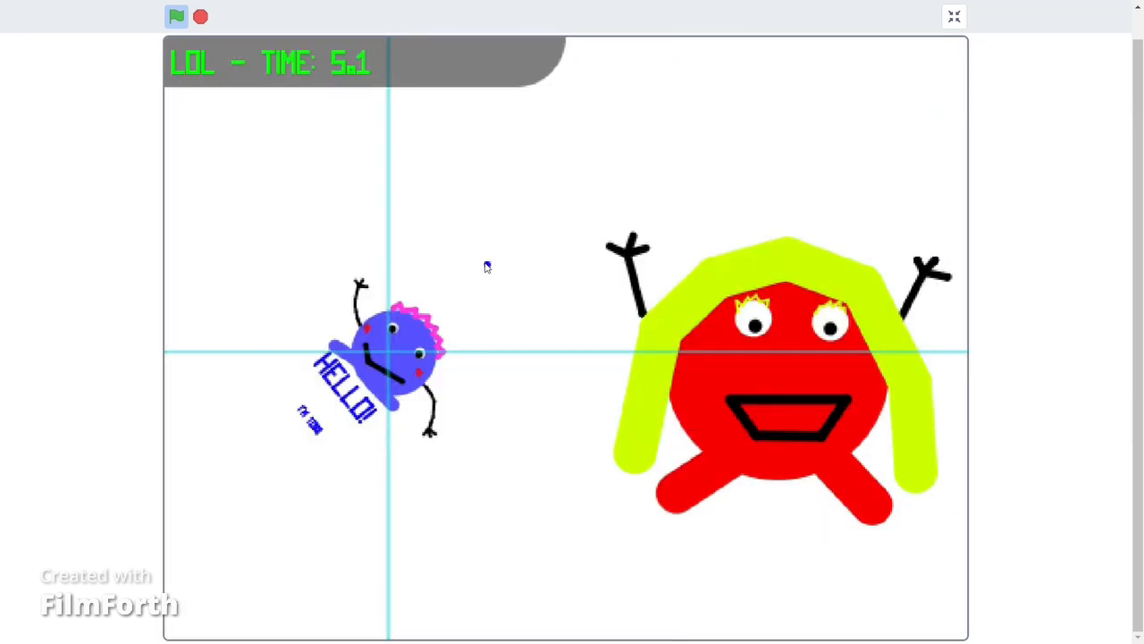
{"action": "left_click", "coordinate": [576, 257]}
{"action": "left_click_drag", "start_coordinate": [463, 293], "coordinate": [662, 244]}
{"action": "key", "text": "space"}
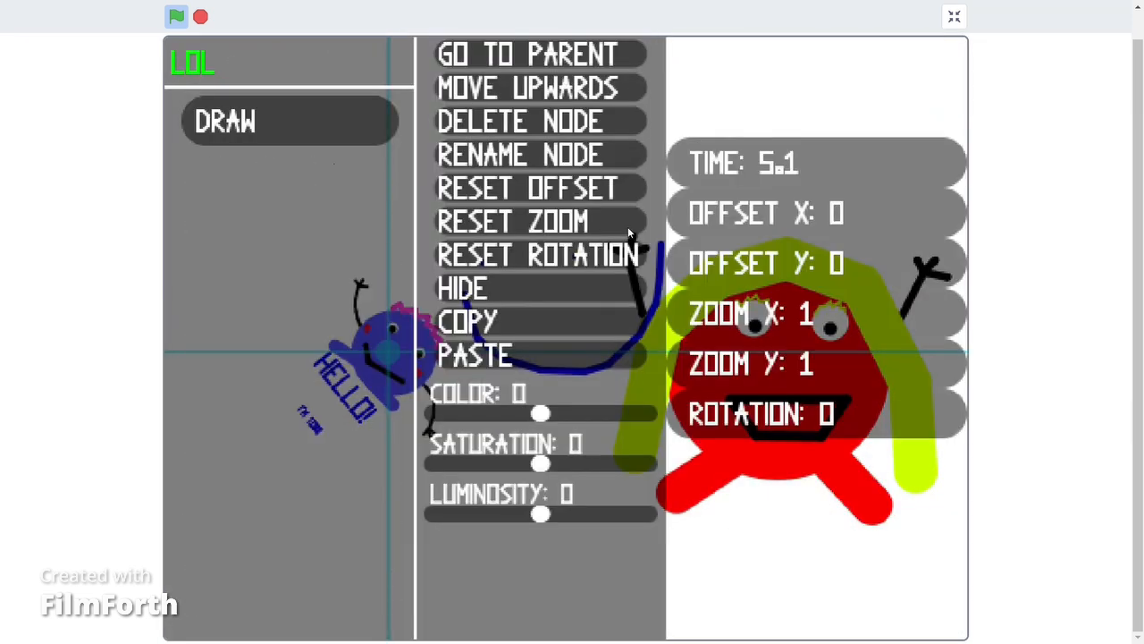
Go to times 3 and 5.6 on the timeline to compare how the lol drawing appears on the stage
{"action": "key", "text": "space"}
{"action": "key", "text": "space"}
{"action": "left_click", "coordinate": [335, 200]}
{"action": "left_click", "coordinate": [361, 231]}
{"action": "key", "text": "space"}
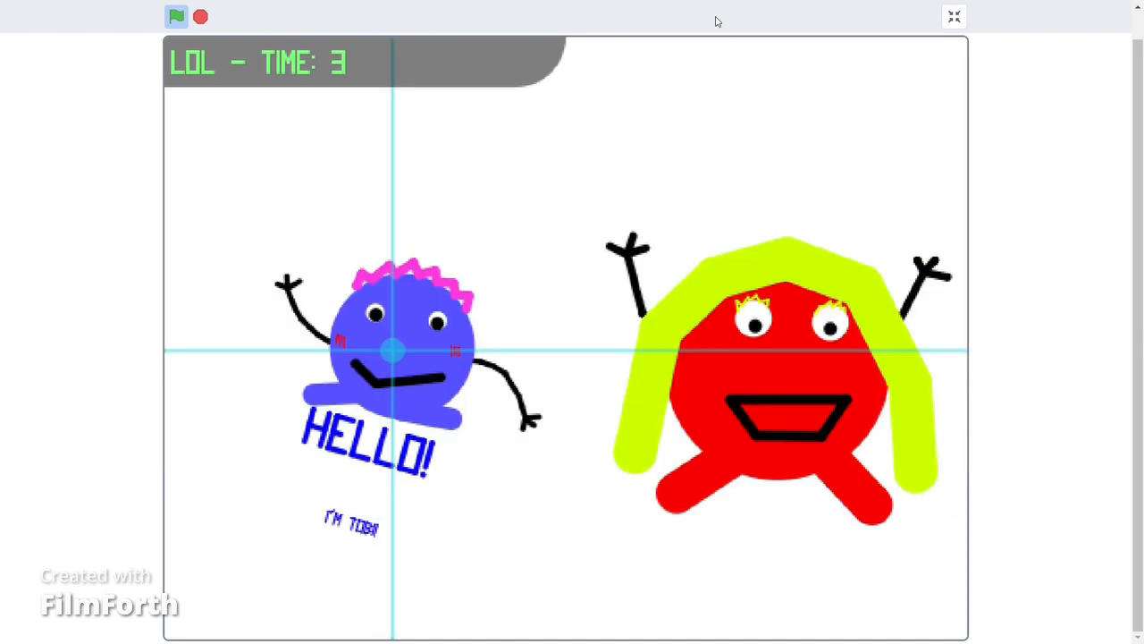
{"action": "key", "text": "space"}
{"action": "left_click", "coordinate": [839, 201]}
{"action": "left_click", "coordinate": [869, 196]}
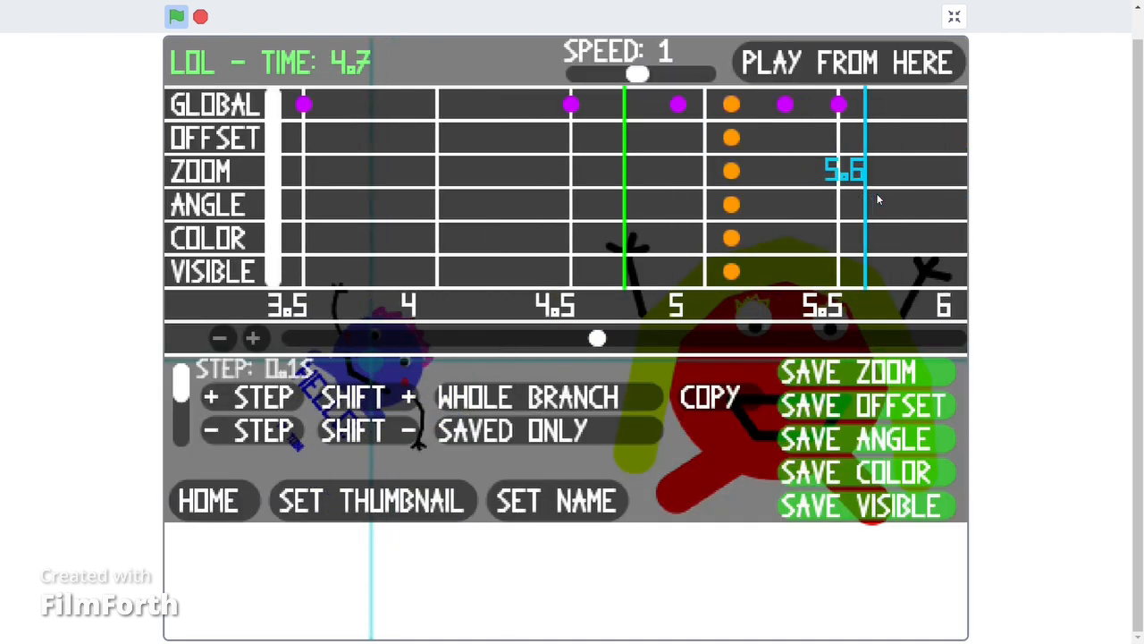
{"action": "left_click", "coordinate": [876, 199]}
{"action": "key", "text": "space"}
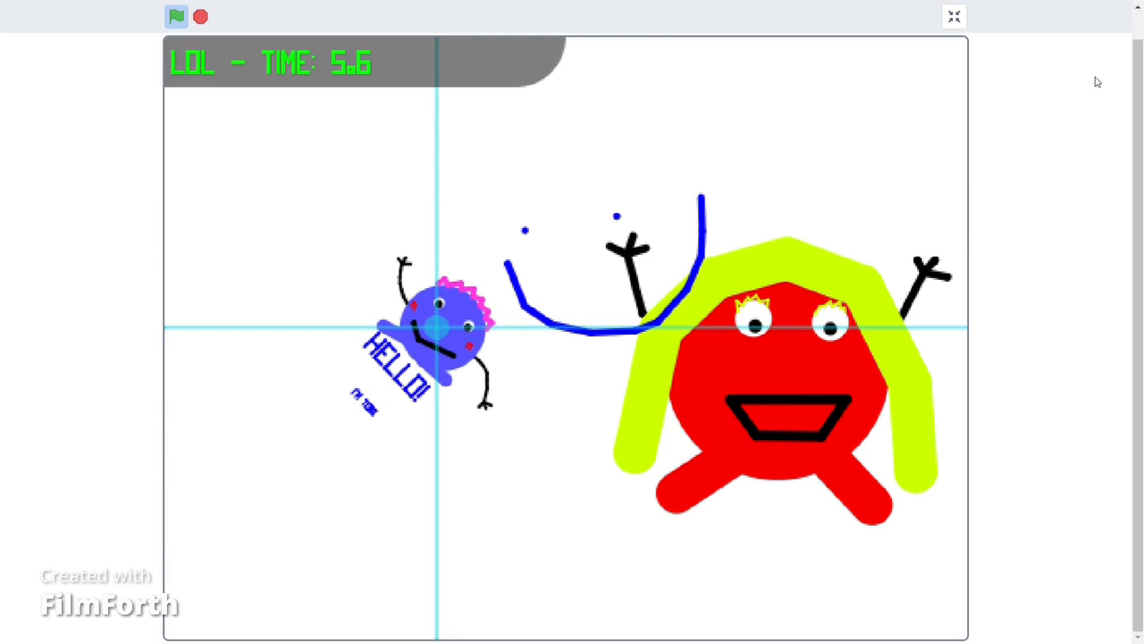
{"action": "key", "text": "space"}
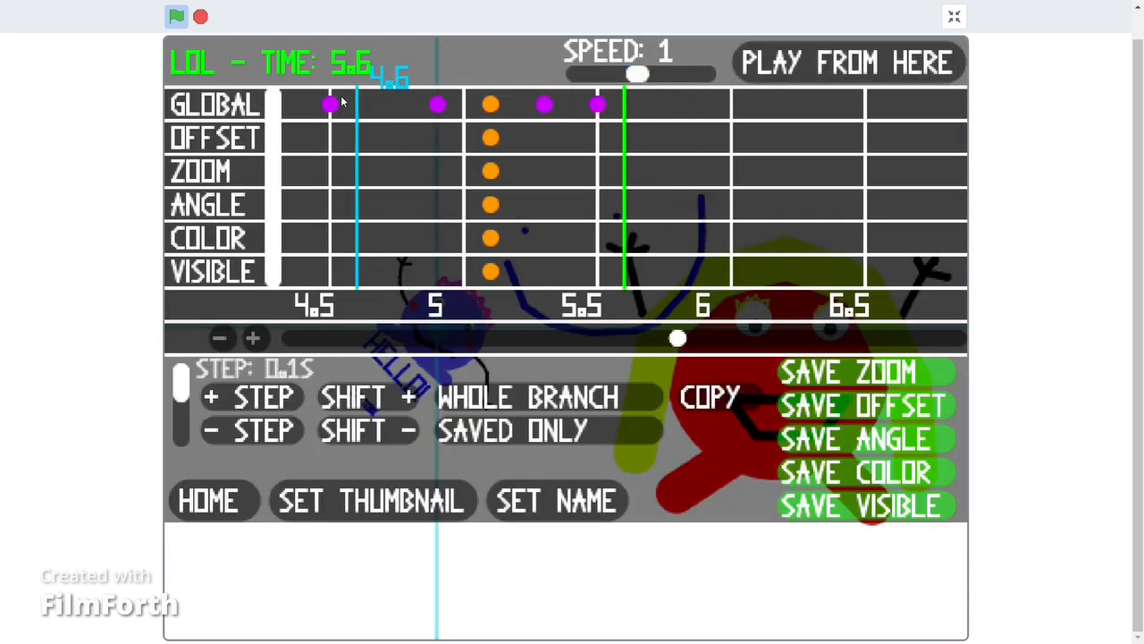
Play the animation from time 5.6, jump to earlier and later points of the playback, and quit the player
{"action": "mouse_move", "coordinate": [635, 81]}
{"action": "left_mouse_down"}
{"action": "mouse_move", "coordinate": [617, 85]}
{"action": "mouse_move", "coordinate": [637, 81]}
{"action": "left_mouse_up"}
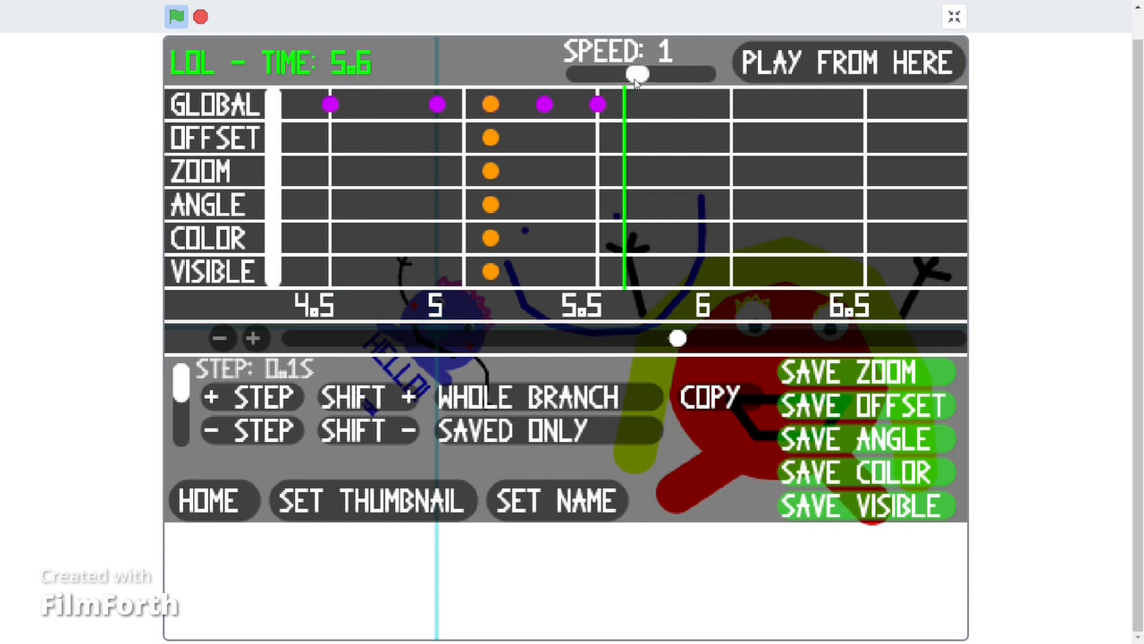
{"action": "left_click", "coordinate": [853, 65]}
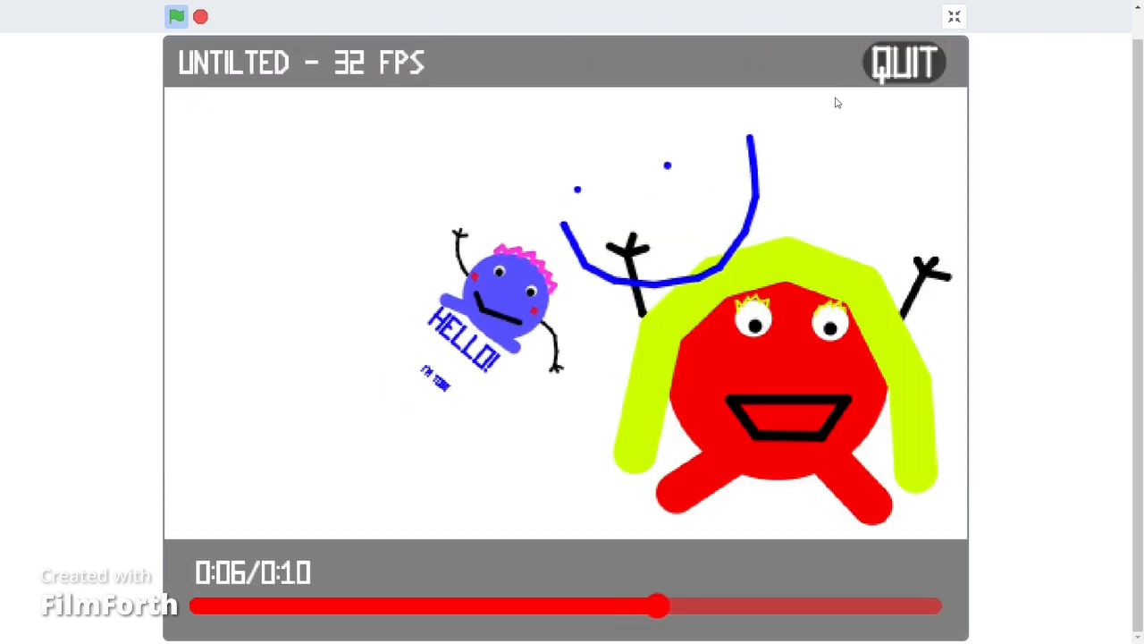
{"action": "left_click", "coordinate": [483, 605]}
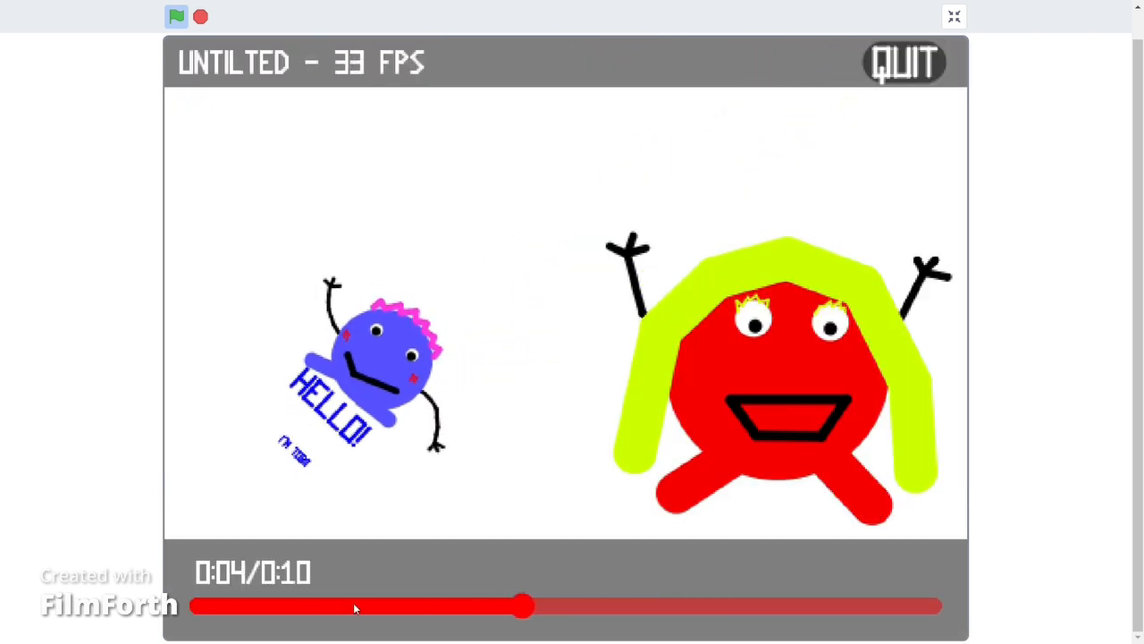
{"action": "left_click", "coordinate": [273, 607]}
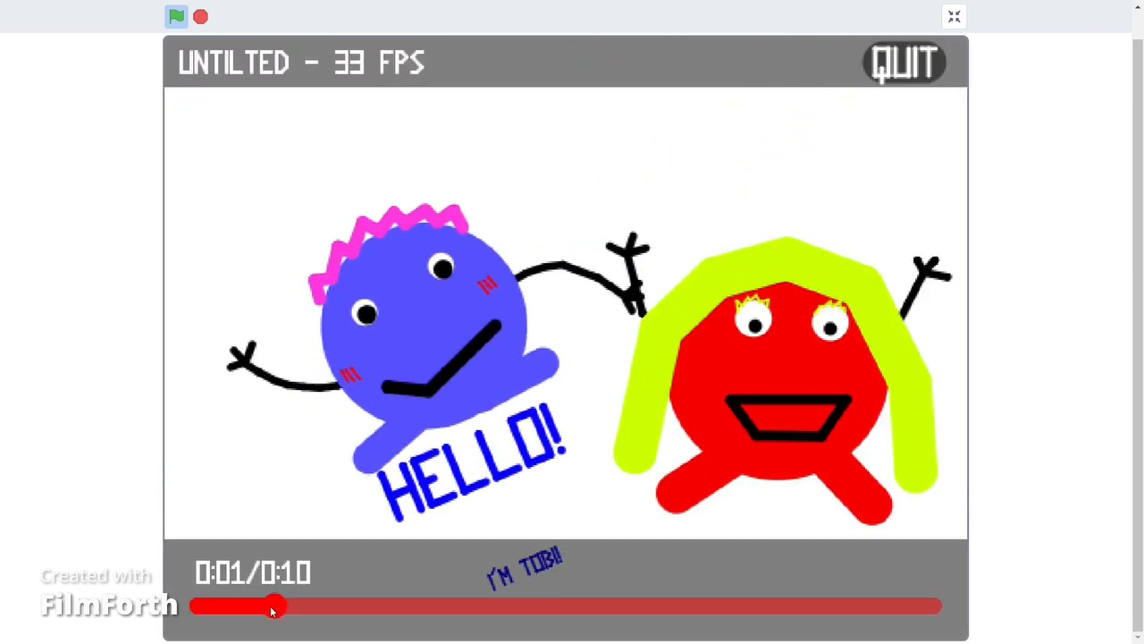
{"action": "left_click", "coordinate": [806, 609]}
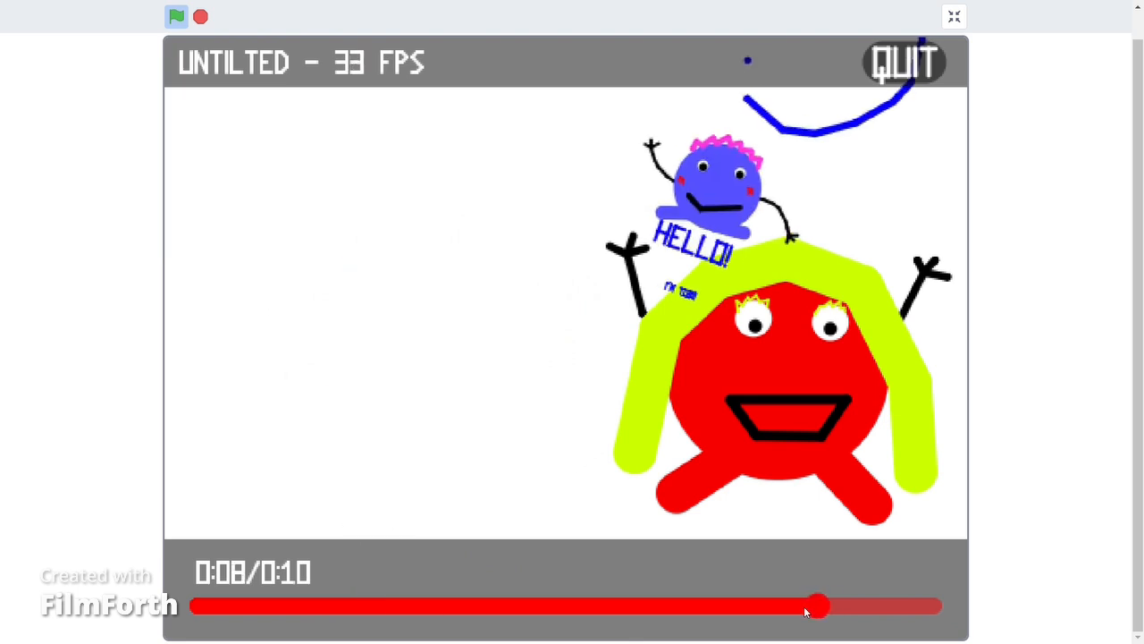
{"action": "left_click", "coordinate": [396, 608]}
{"action": "left_click", "coordinate": [204, 607]}
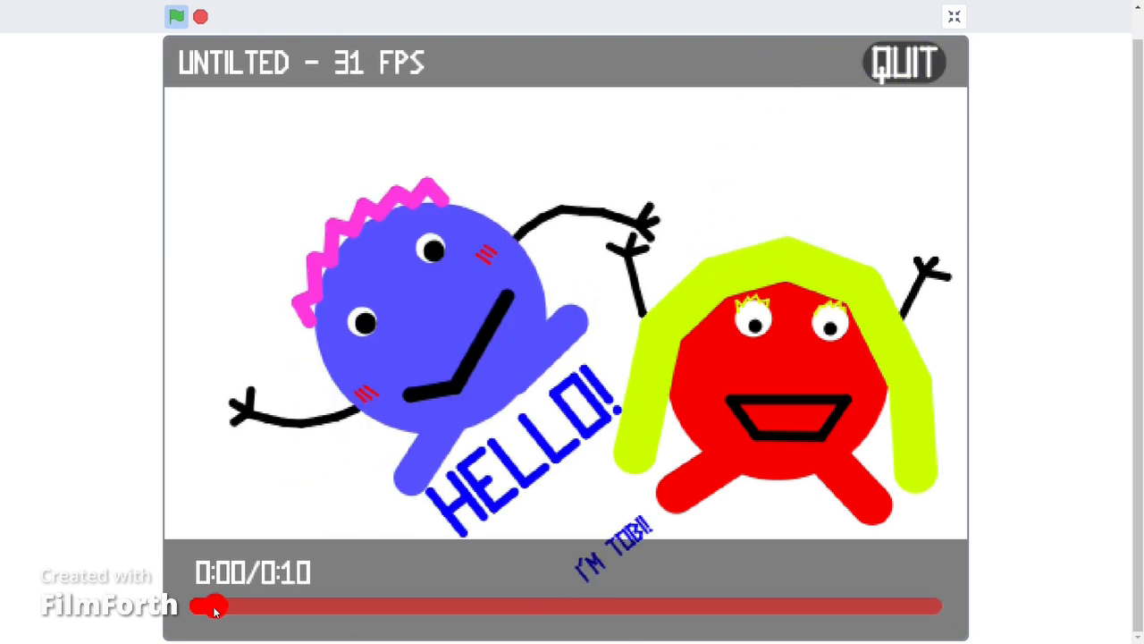
{"action": "left_click", "coordinate": [884, 82]}
Check the video's thumbnail on the home screen and return to the lol drawing's timeline
{"action": "key", "text": "space"}
{"action": "key", "text": "space"}
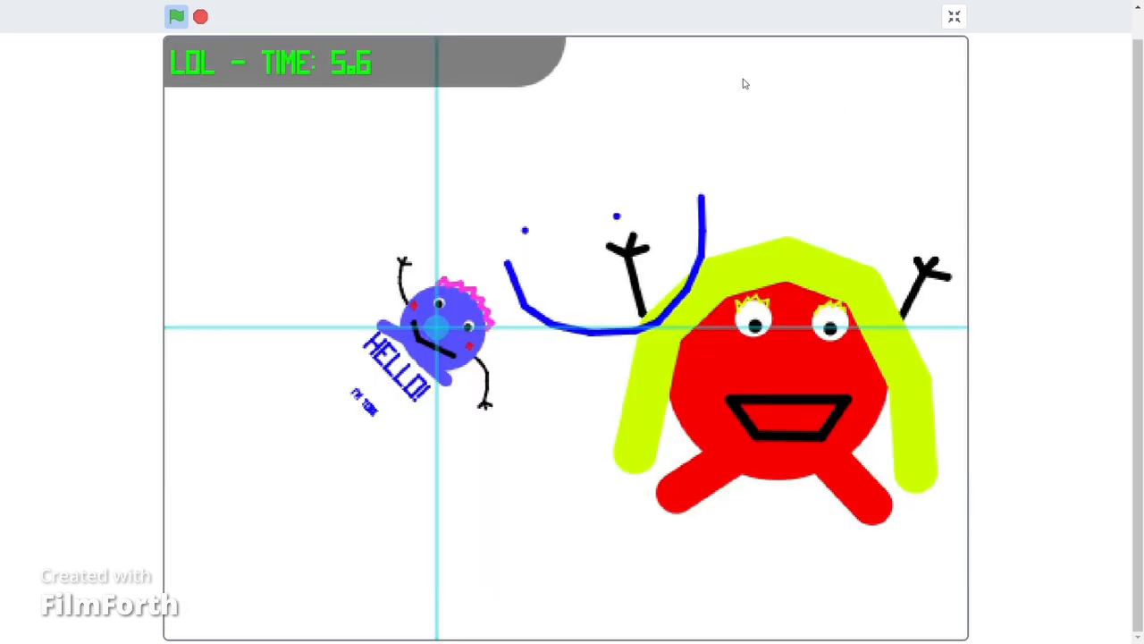
{"action": "key", "text": "space"}
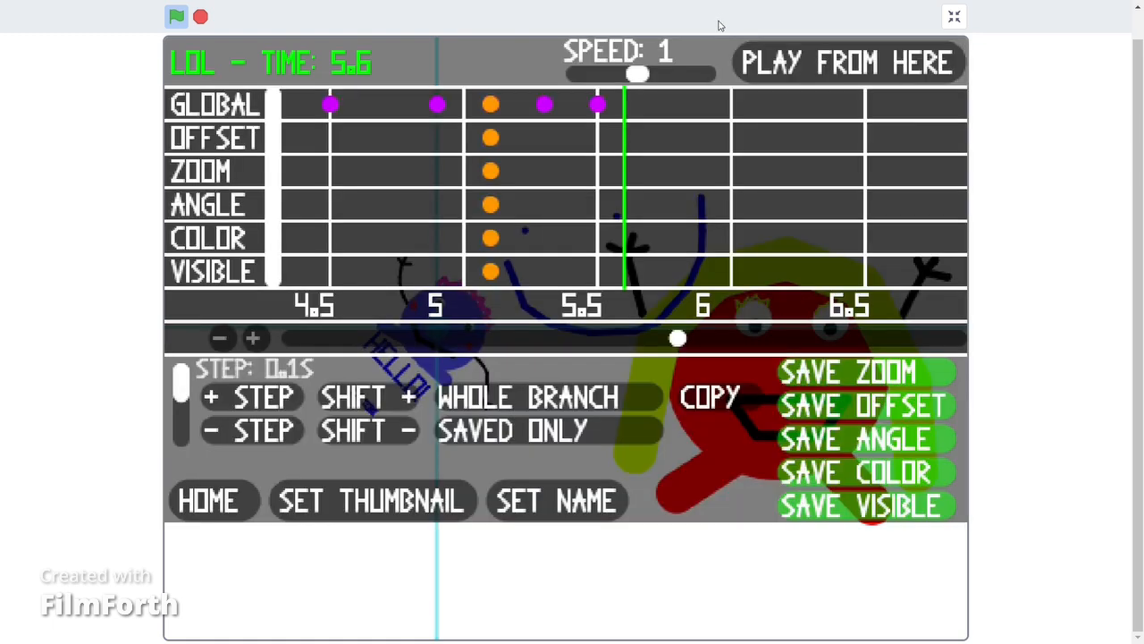
{"action": "left_click", "coordinate": [223, 508]}
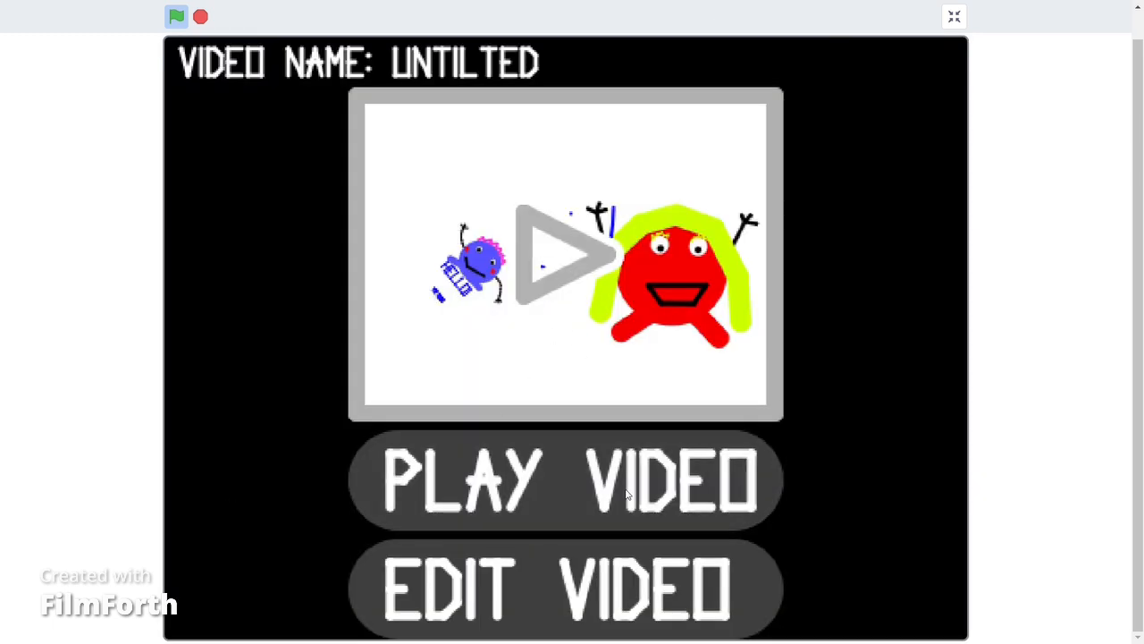
{"action": "left_click", "coordinate": [606, 611]}
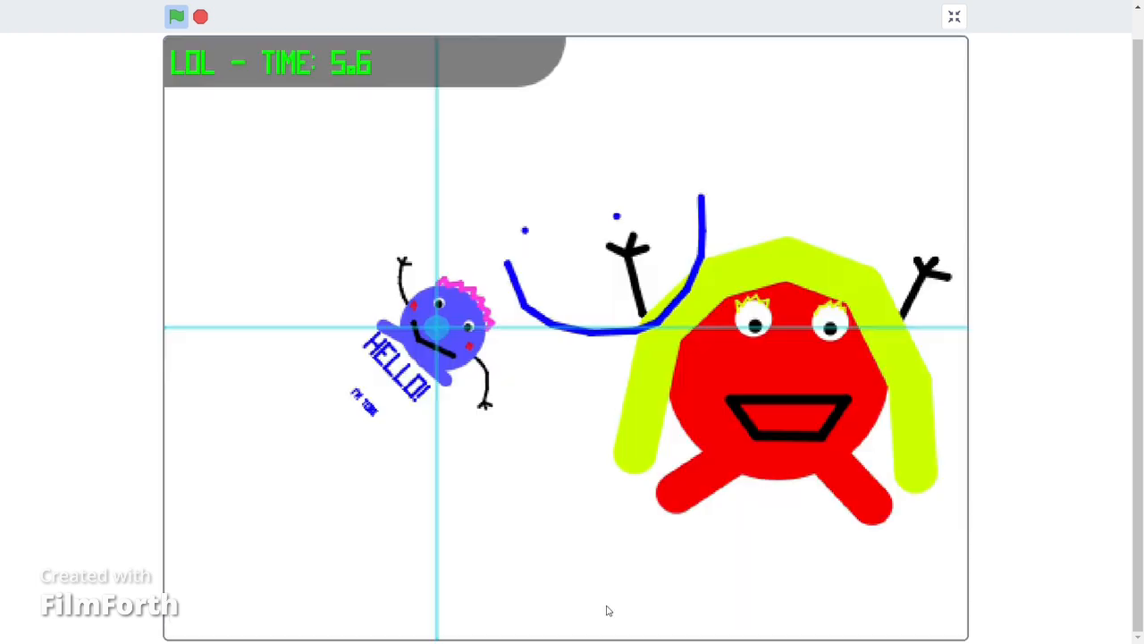
{"action": "key", "text": "space"}
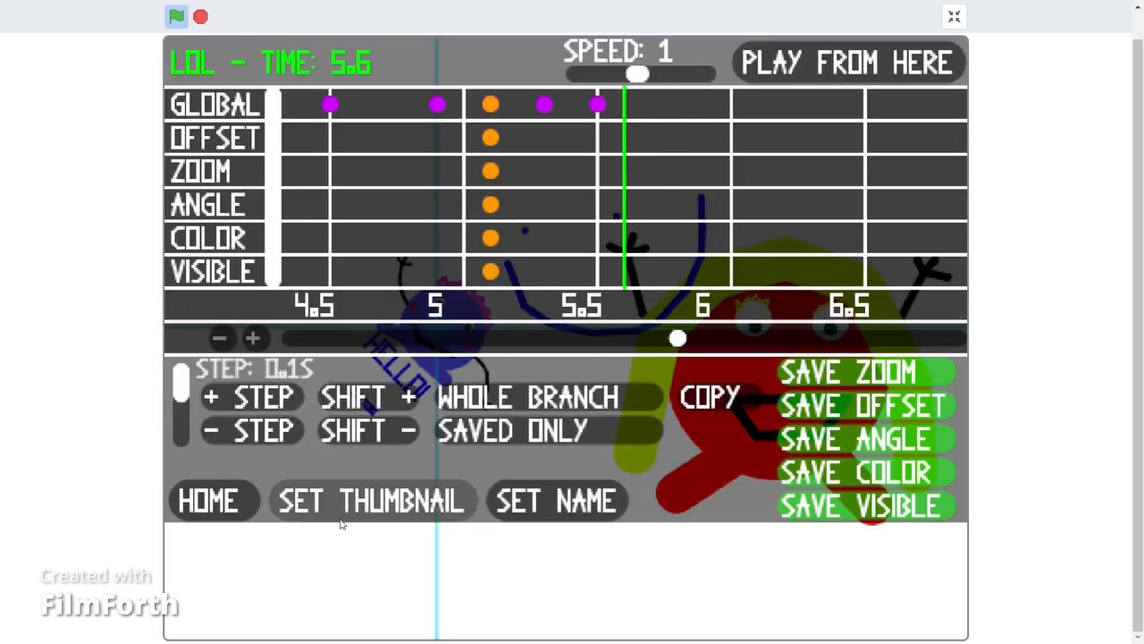
Set the video's thumbnail from the frame at time 1.8 and check it on the home screen
{"action": "left_click", "coordinate": [332, 177]}
{"action": "left_click", "coordinate": [374, 182]}
{"action": "left_click", "coordinate": [374, 183]}
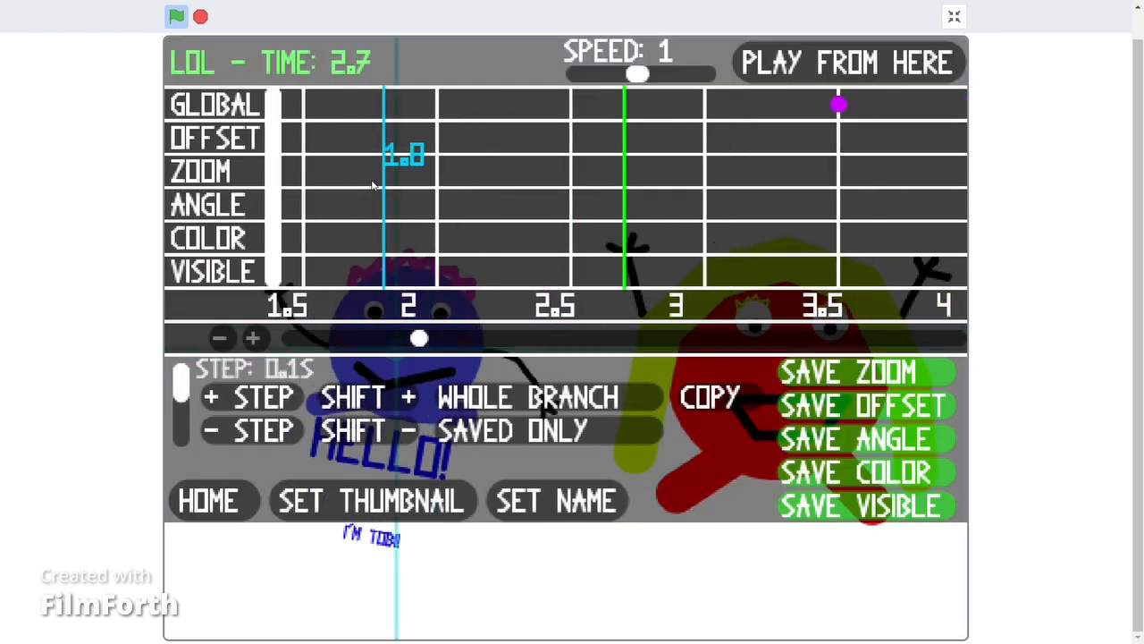
{"action": "left_click", "coordinate": [375, 183]}
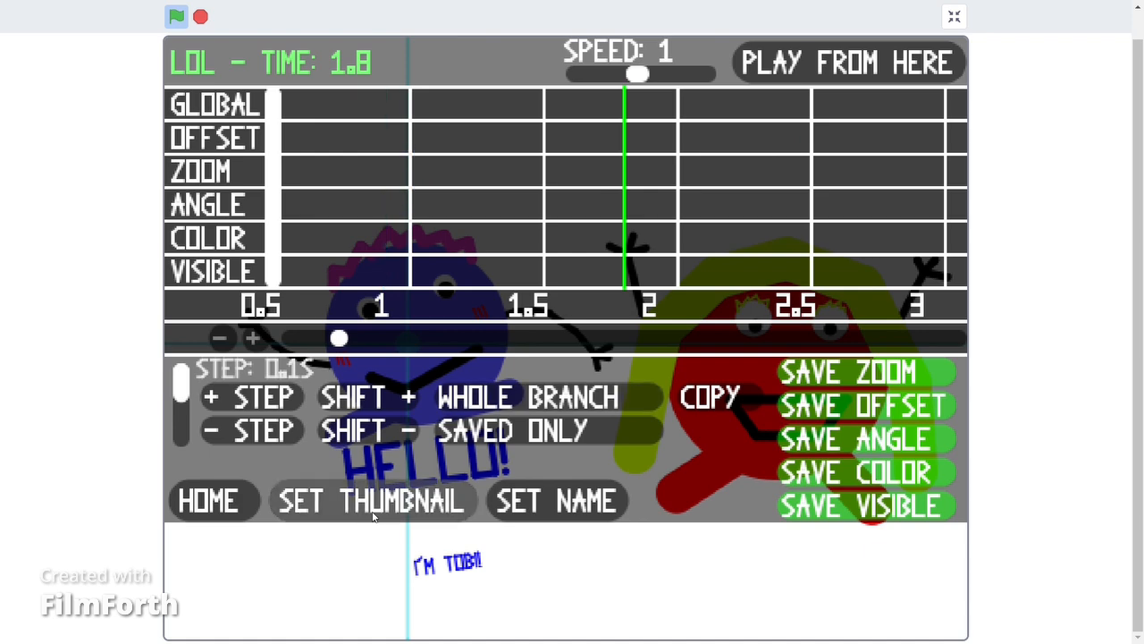
{"action": "left_click", "coordinate": [237, 512]}
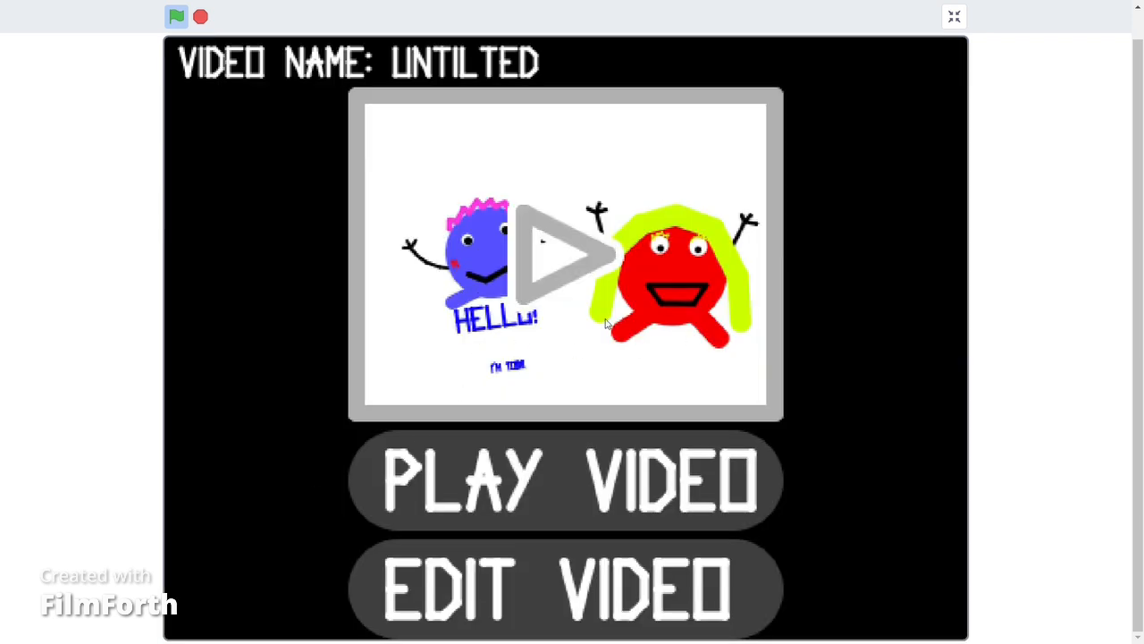
Resume editing the video, name the project tuto, and return to the home screen
{"action": "left_click", "coordinate": [655, 573]}
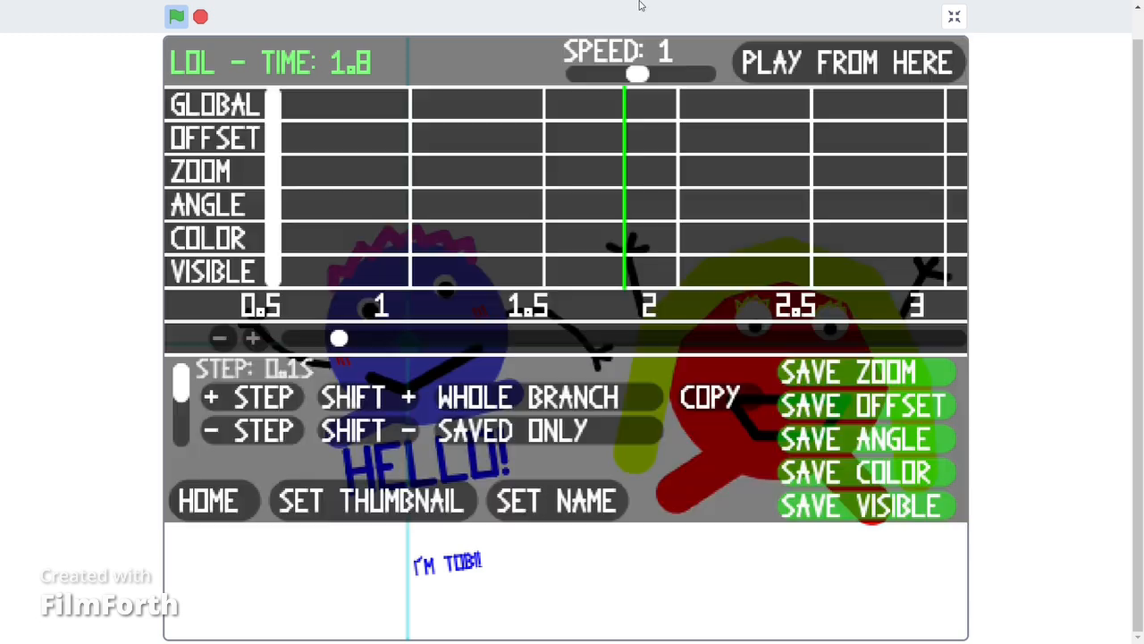
{"action": "left_click", "coordinate": [575, 505]}
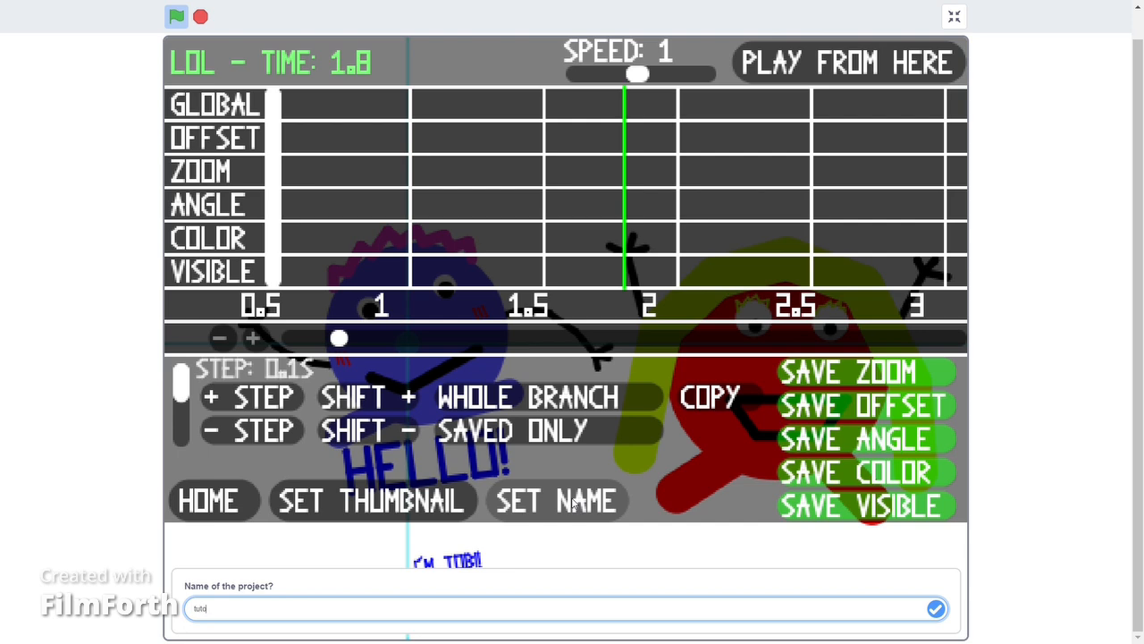
{"action": "key", "text": "Return"}
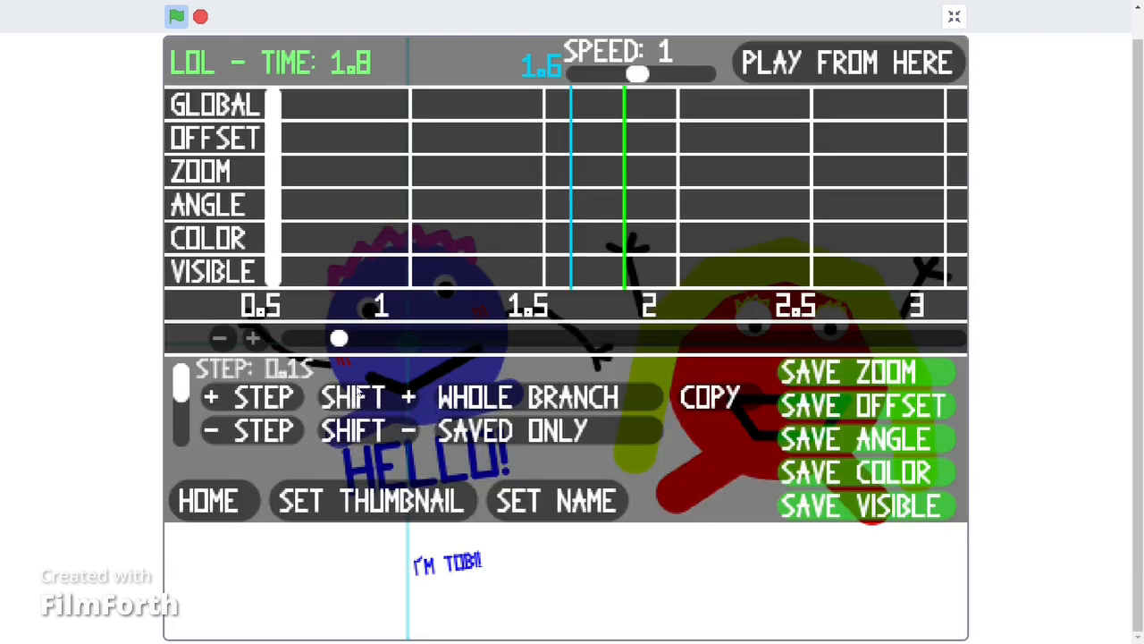
{"action": "left_click", "coordinate": [234, 510]}
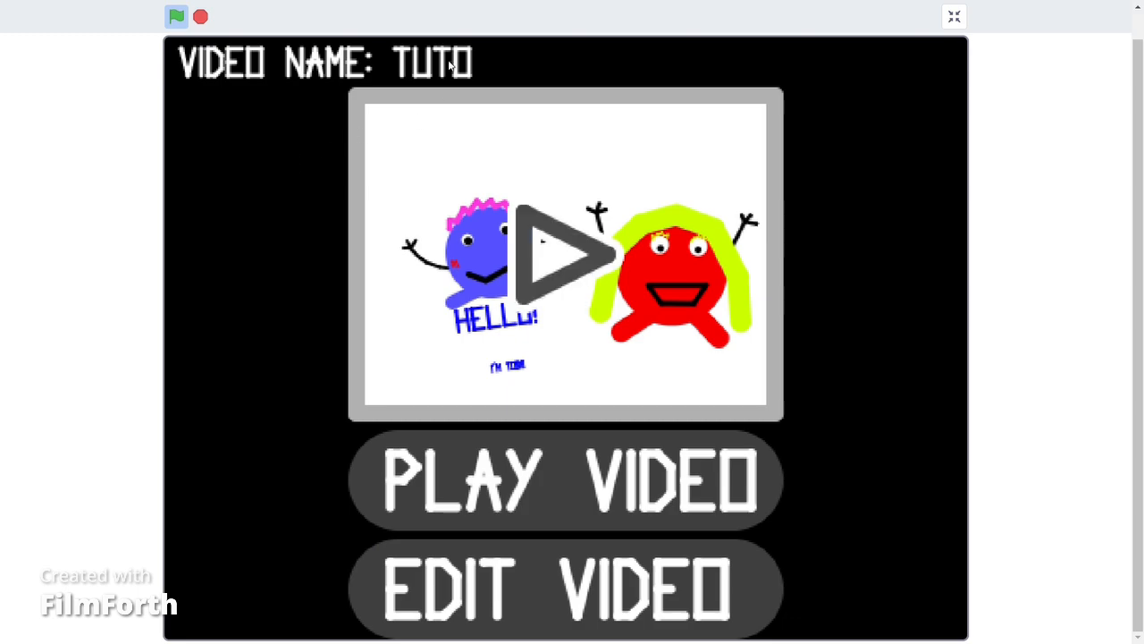